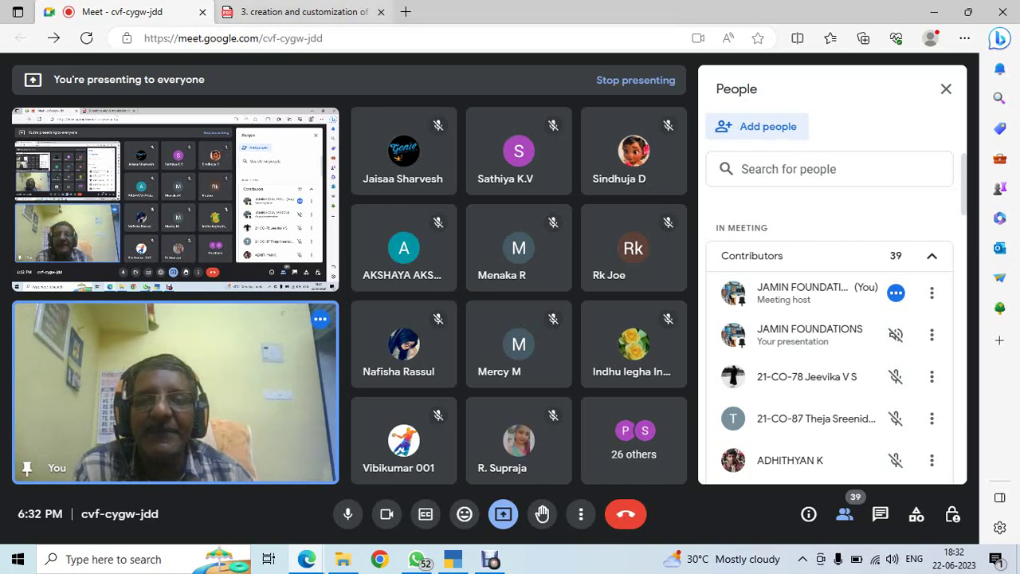
Leave the meeting to review the company creation exercise PDF, then bring up the exercises folder
key(ctrl+Tab)
scroll(511, 311, down, 2)
scroll(510, 311, down, 10)
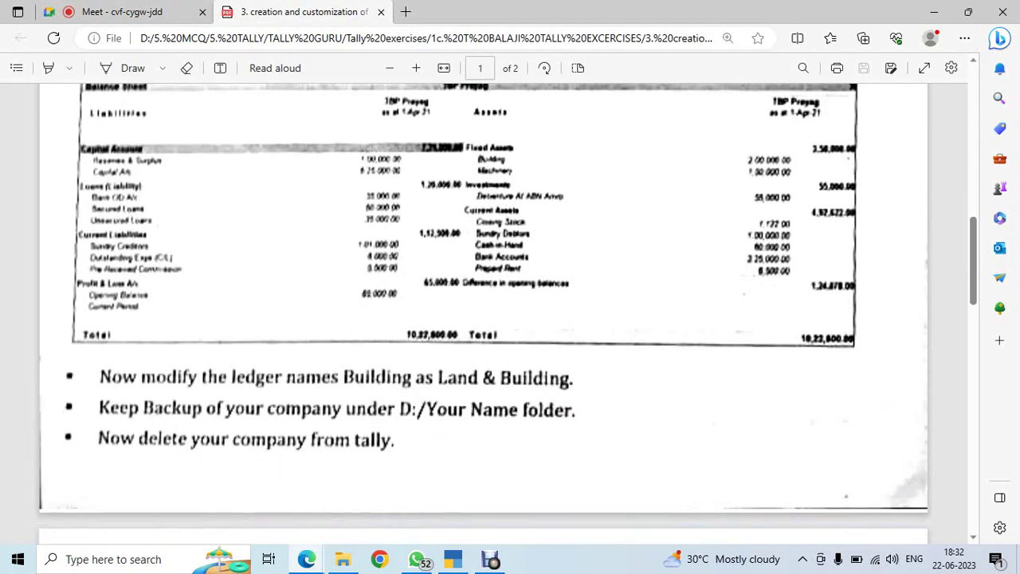
scroll(510, 311, down, 8)
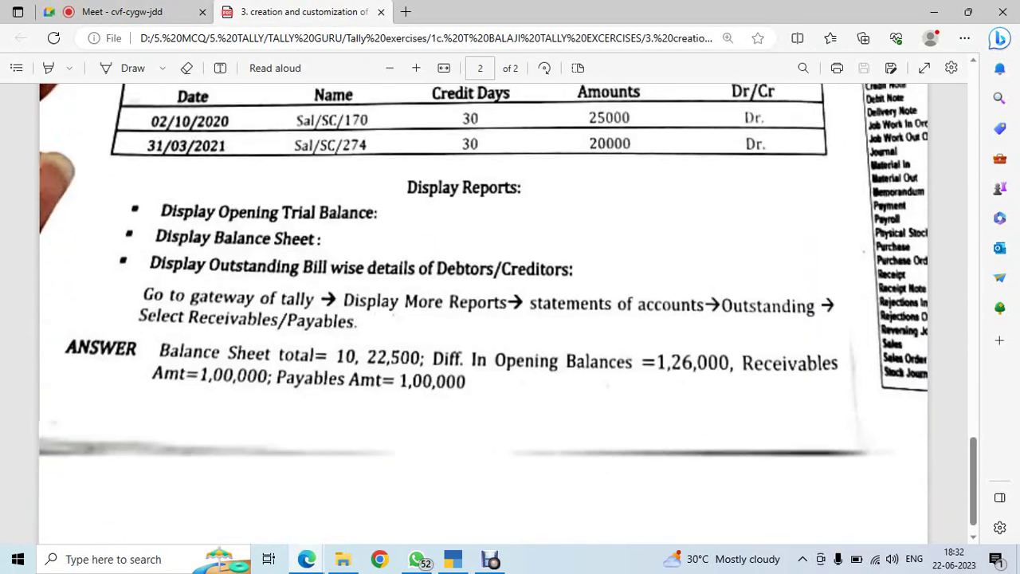
scroll(510, 310, up, 4)
scroll(510, 311, up, 3)
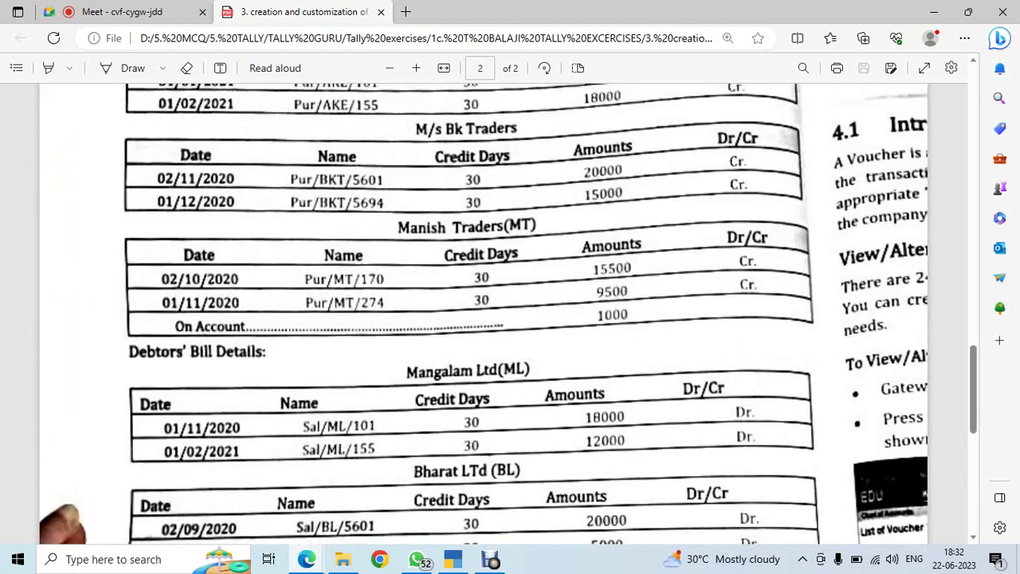
scroll(511, 311, up, 7)
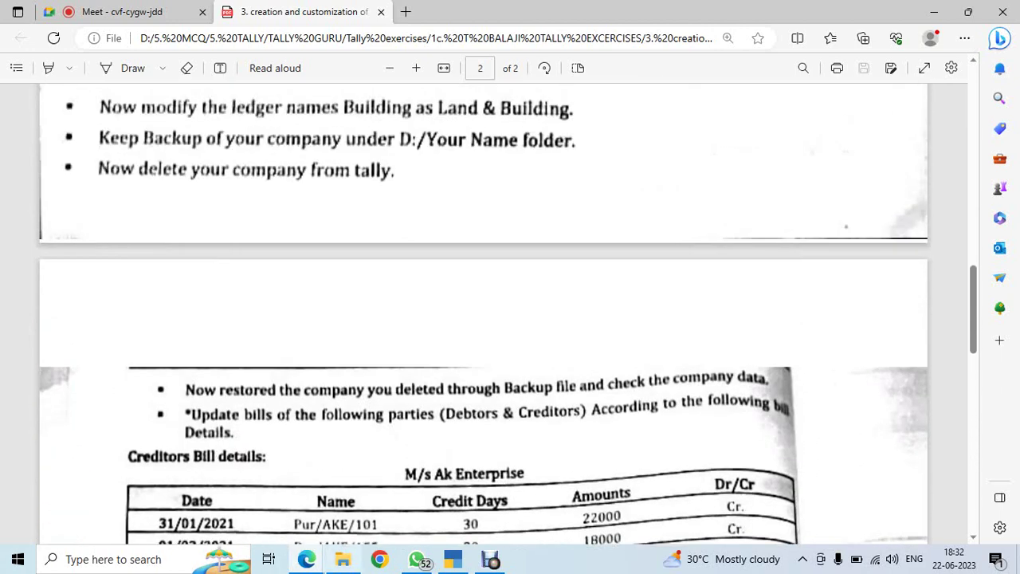
click(342, 558)
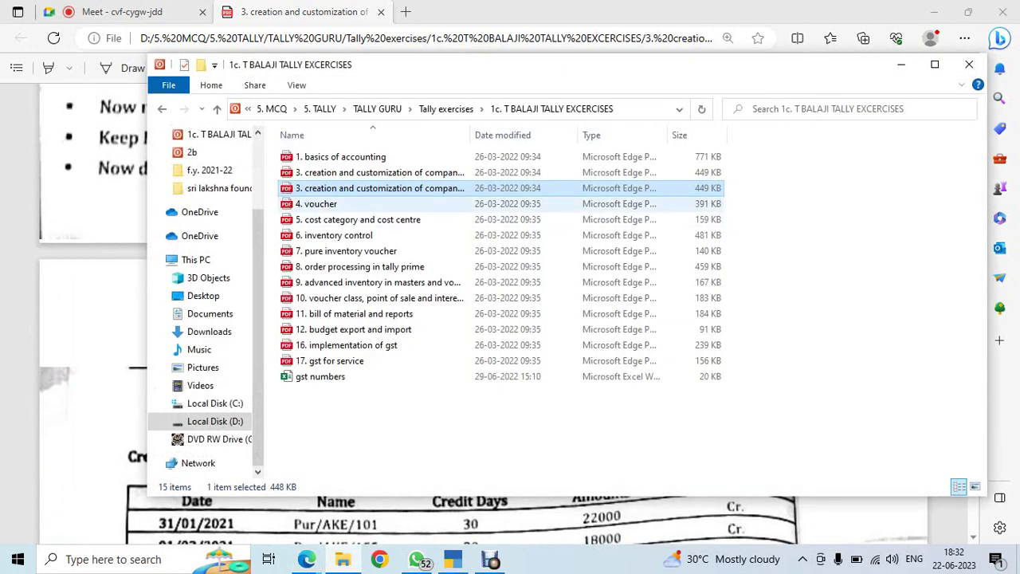
Open 4. voucher.pdf from the exercises folder and scroll through it
double_click(316, 203)
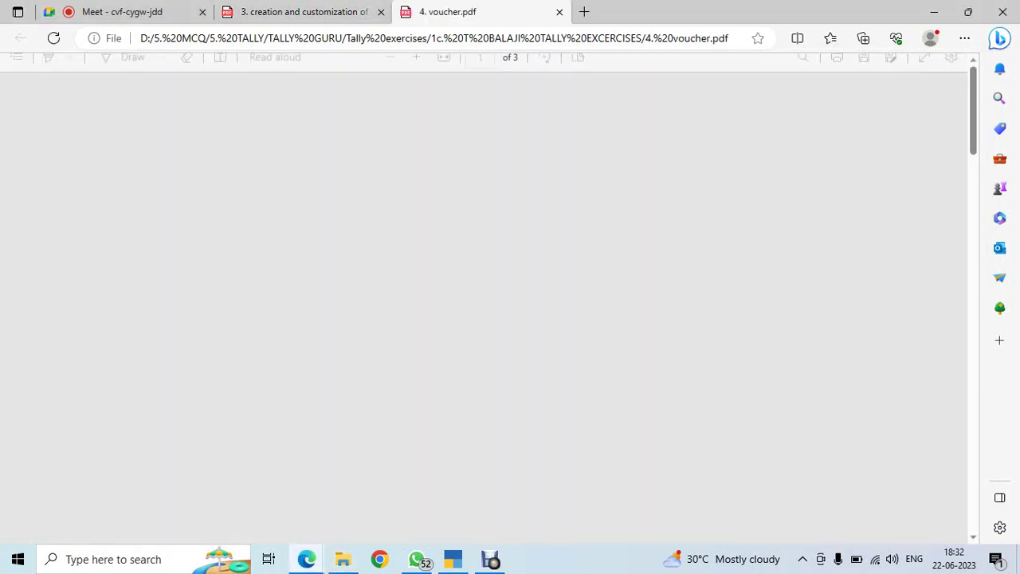
scroll(483, 311, up, 1)
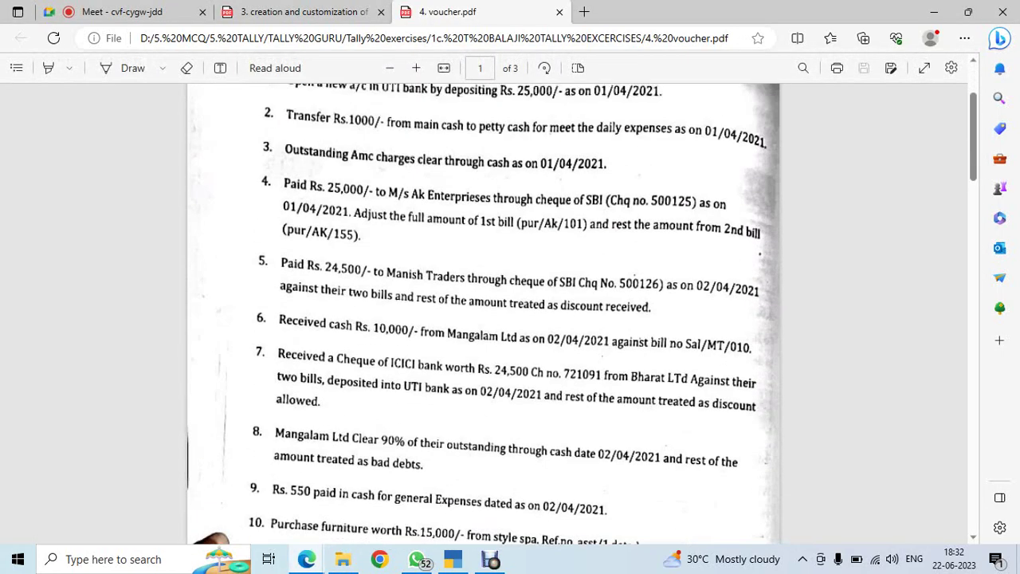
scroll(483, 311, up, 1)
scroll(483, 311, down, 5)
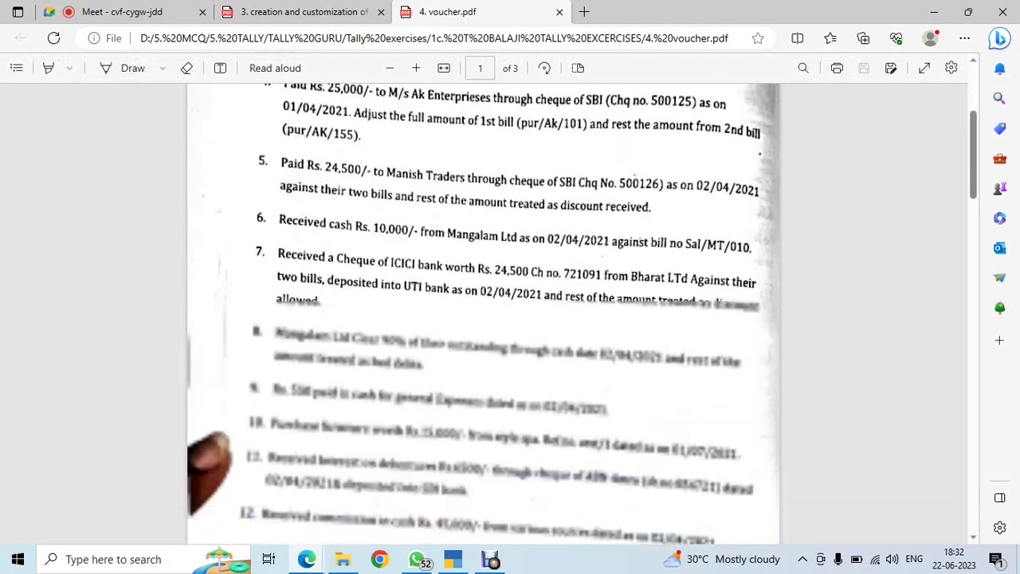
scroll(483, 311, down, 3)
scroll(483, 310, up, 6)
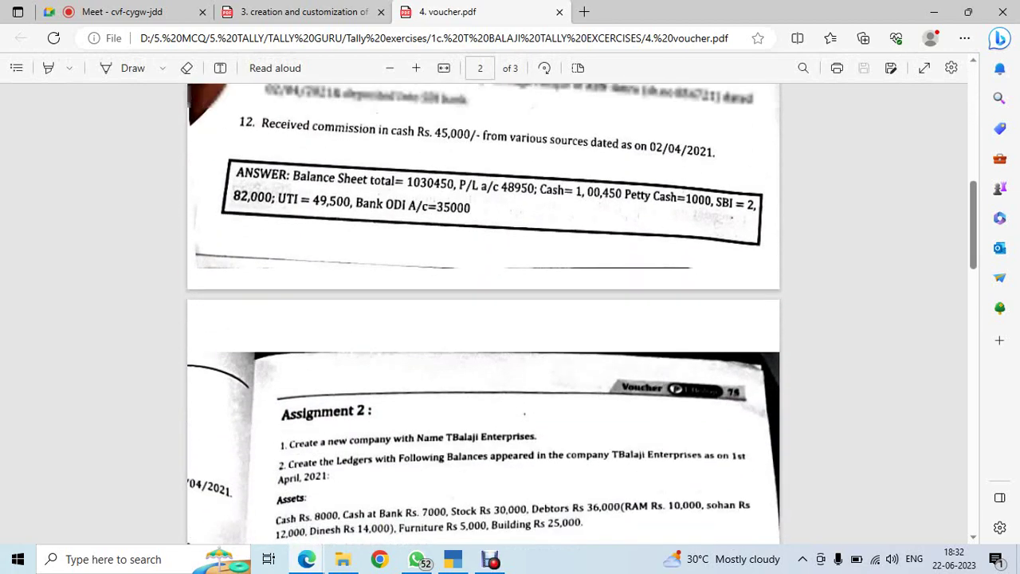
scroll(483, 311, up, 2)
Return to the creation PDF's page 1 ledger table with opening balances
key(ctrl+shift+Tab)
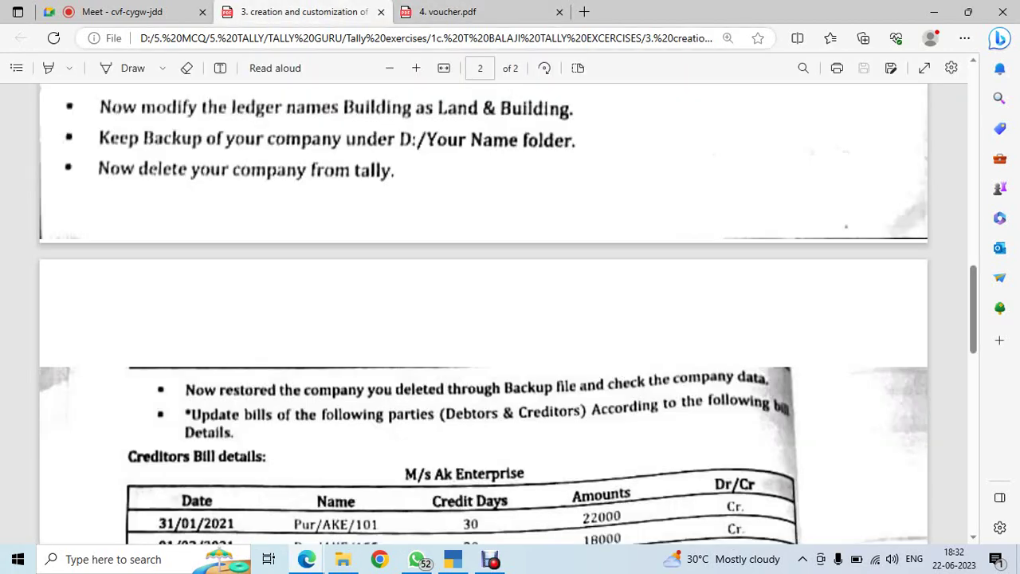
key(ctrl+Tab)
key(ctrl+shift+Tab)
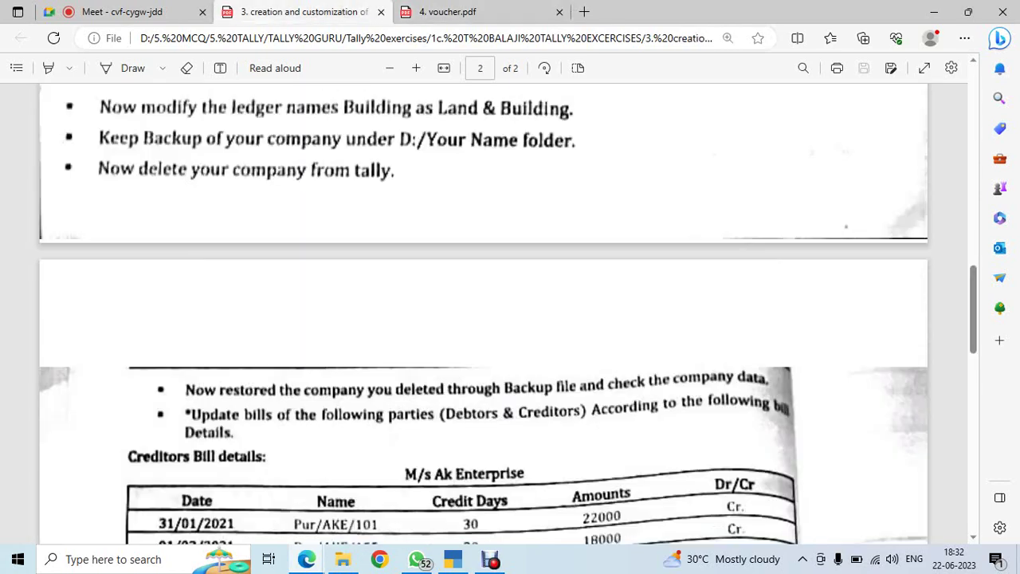
scroll(483, 311, up, 15)
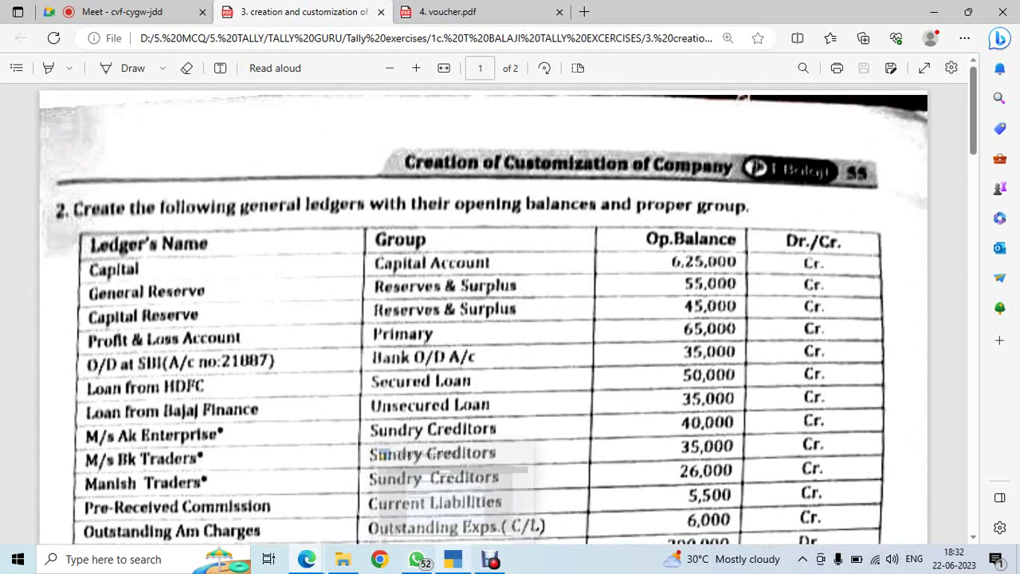
Bring back TallyPrime's Select Company list showing JAMIN TAX CONSULTANCY SERVICES (10000)
click(453, 559)
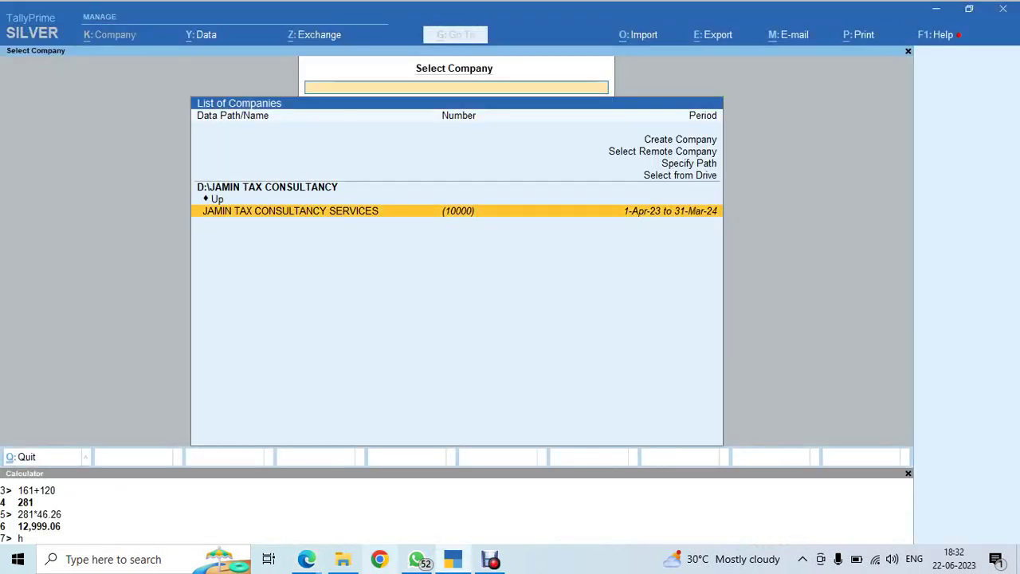
key(alt+Tab)
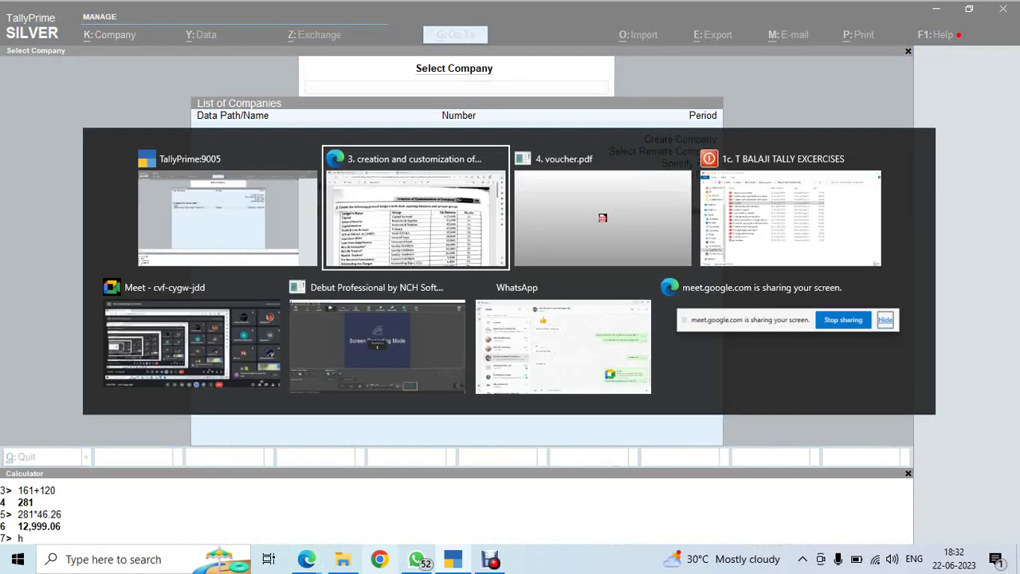
key(alt+Tab)
key(alt+Tab)
key(alt+Tab)
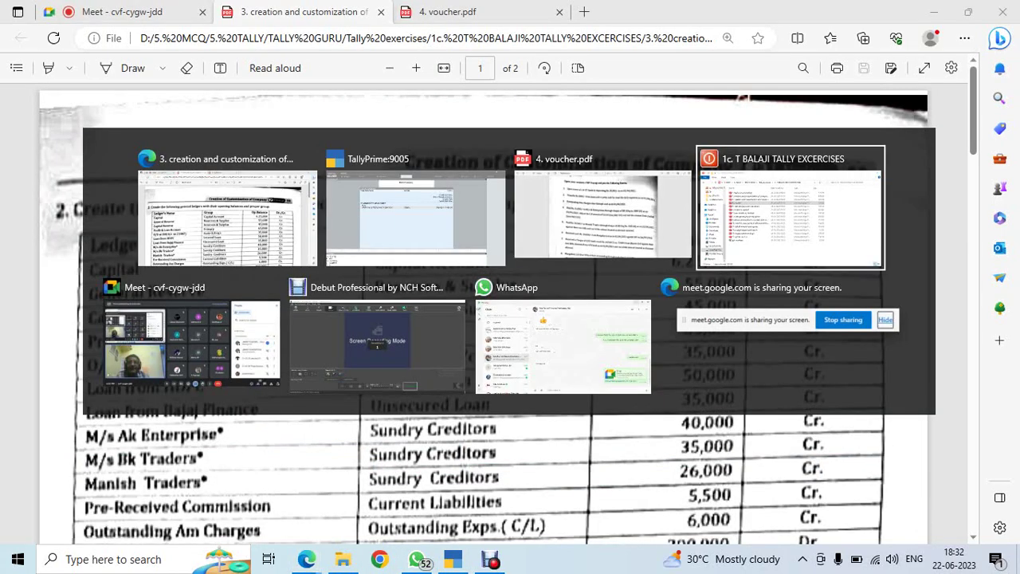
key(Escape)
key(ctrl+1)
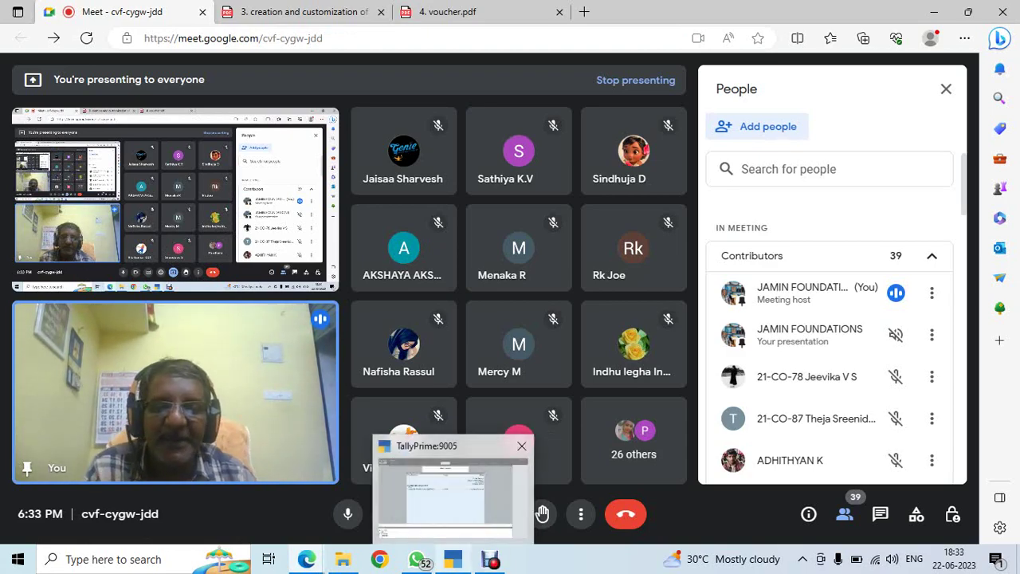
click(453, 559)
key(Up)
key(Up)
key(Up)
key(Up)
key(Up)
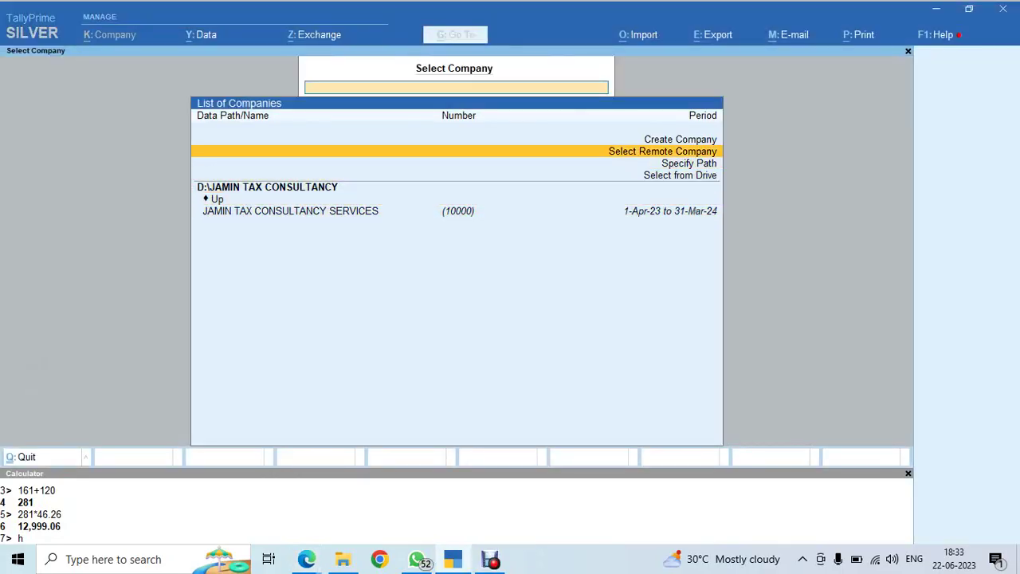
Begin Create Company and set the company data path to D:\88th batch
key(Return)
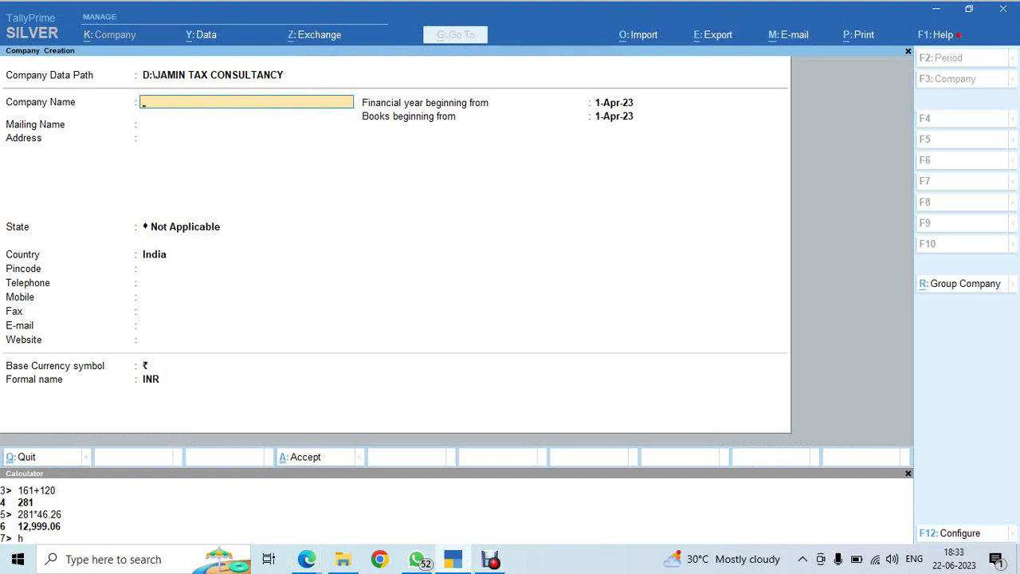
key(Up)
key(Up)
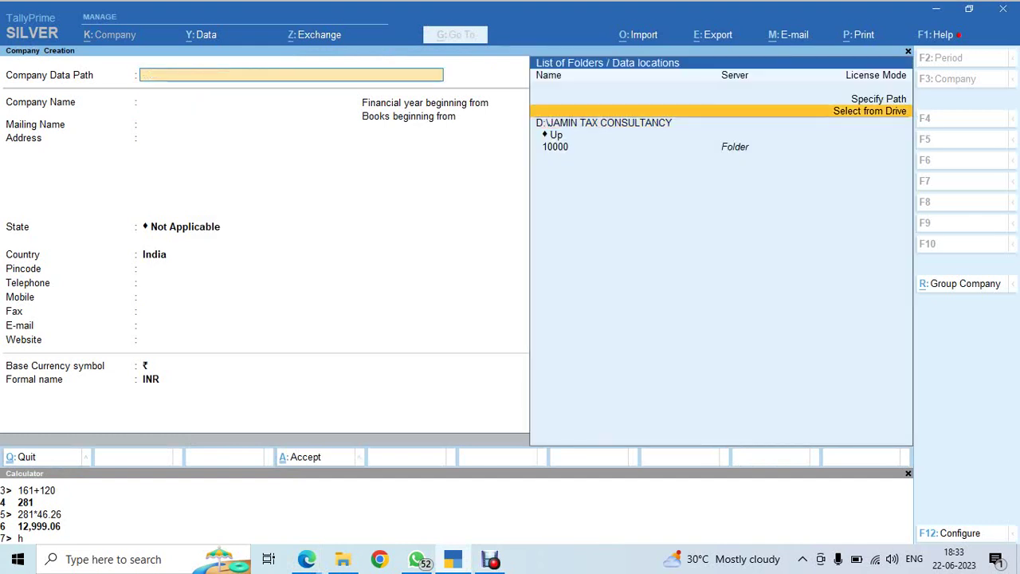
key(Return)
key(Down)
key(Return)
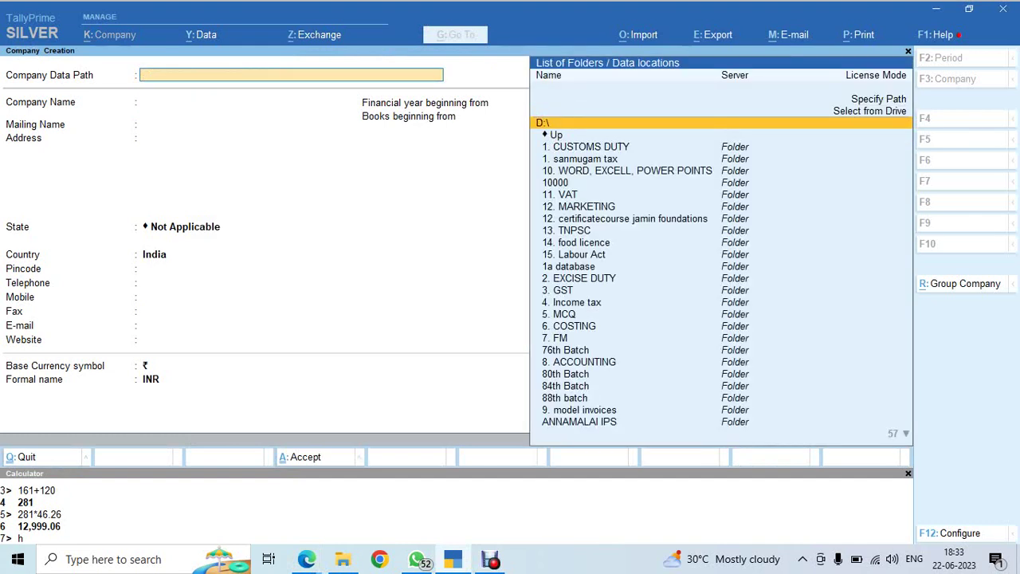
text(88)
key(Return)
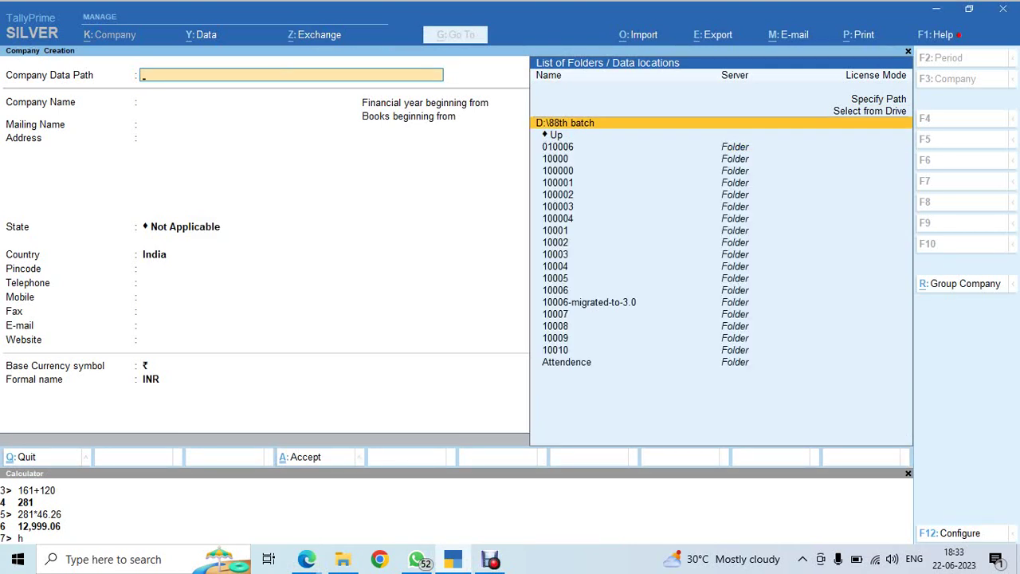
key(Return)
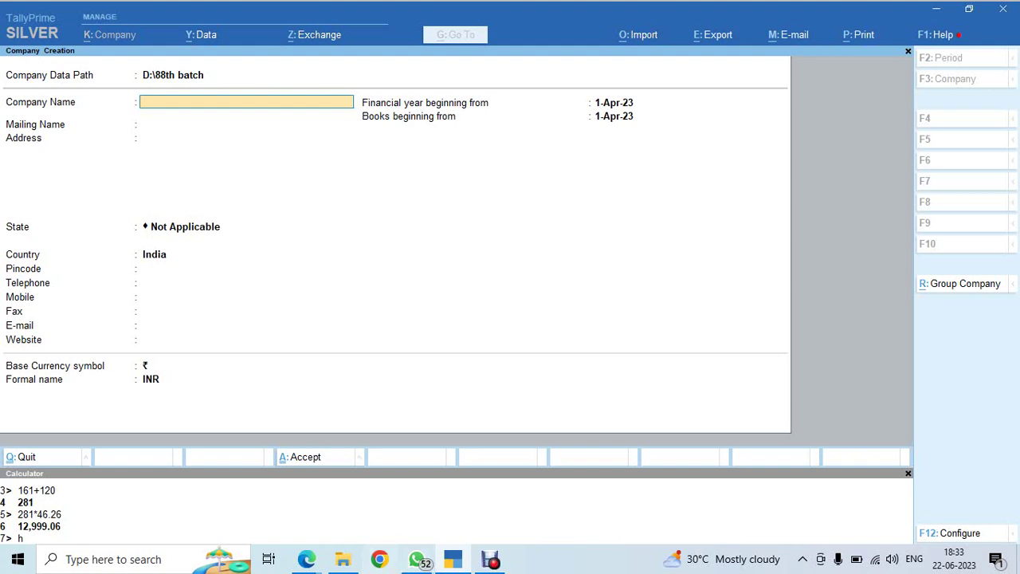
Enter 'TPB PRAYAG P LTD' as the company name in the Company Creation form
key(alt+Tab)
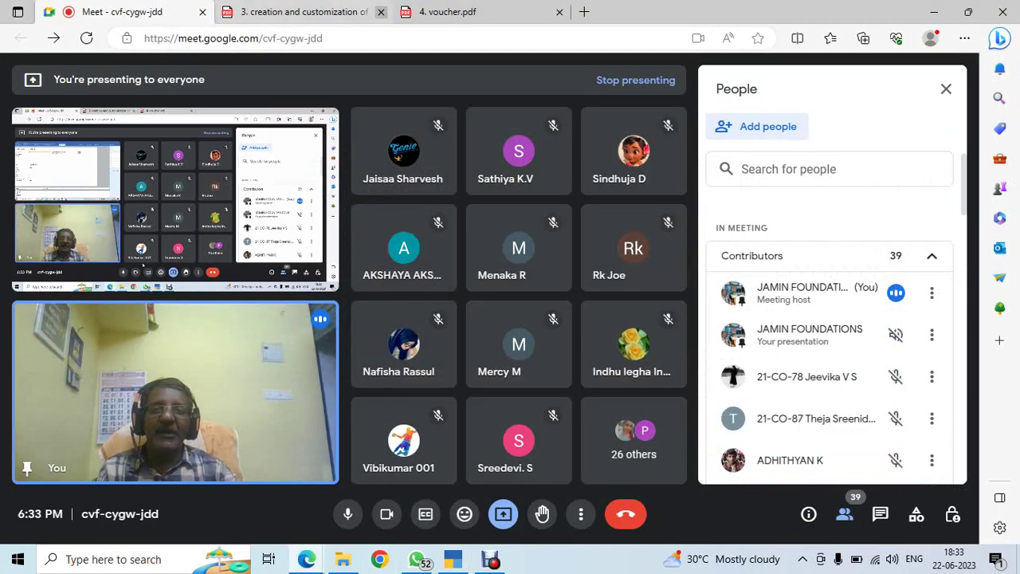
key(ctrl+Tab)
key(alt+Tab)
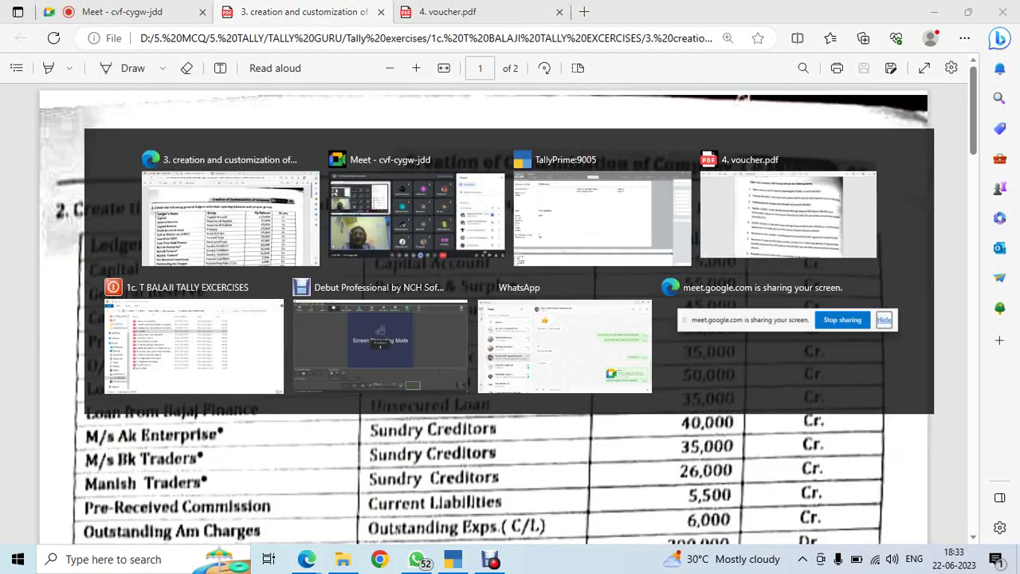
key(alt+Tab)
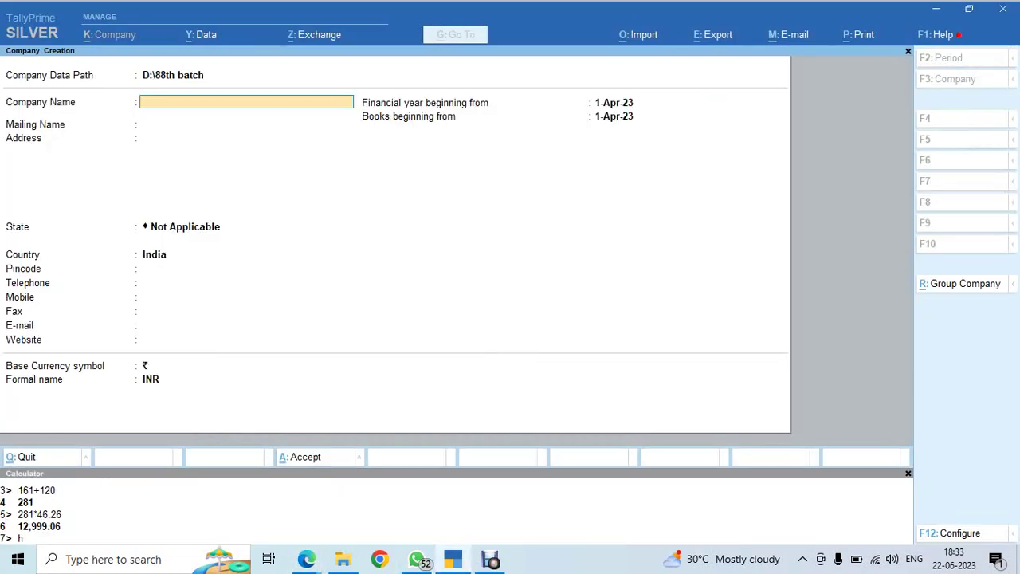
text(TPB PRAYAG P LTD - F.Y.)
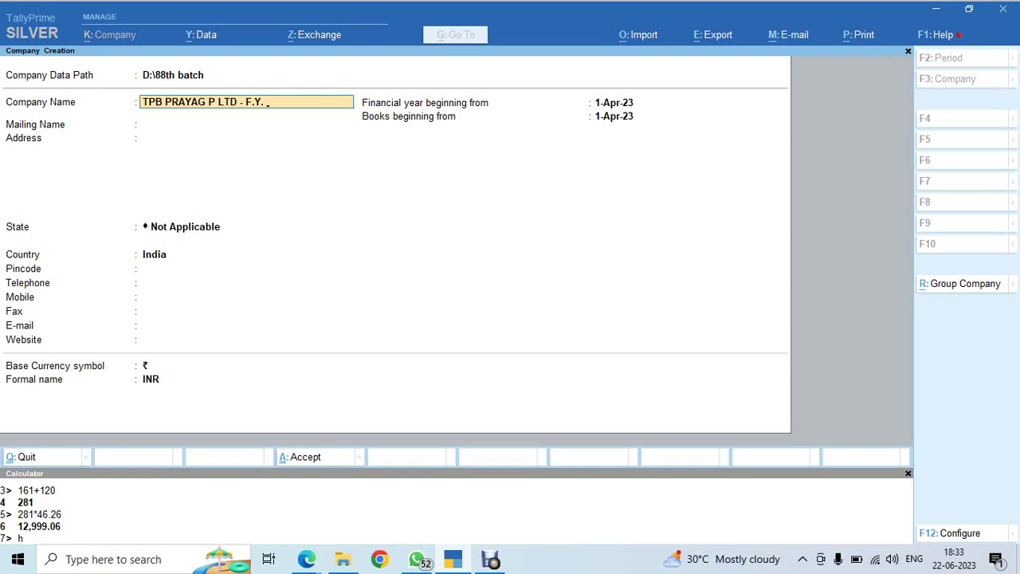
Admit the waiting participant into the meeting and return to the creation PDF
key(alt+Tab)
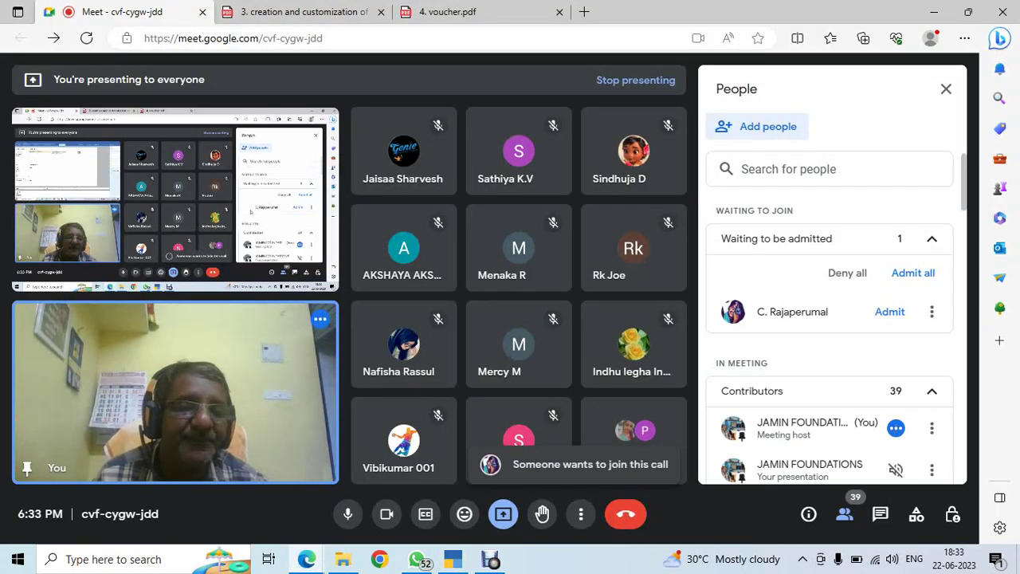
click(914, 272)
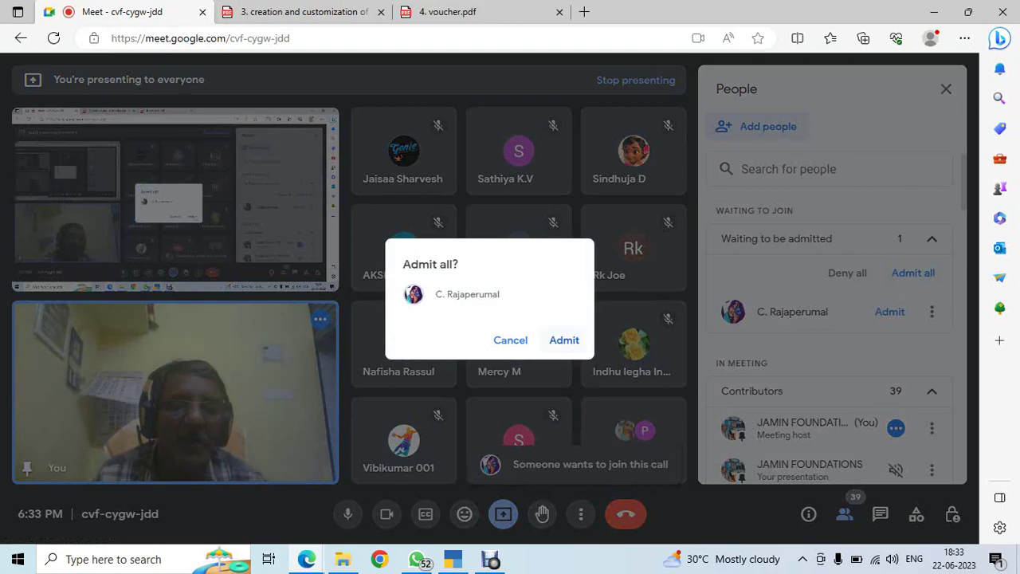
click(565, 337)
key(ctrl+Tab)
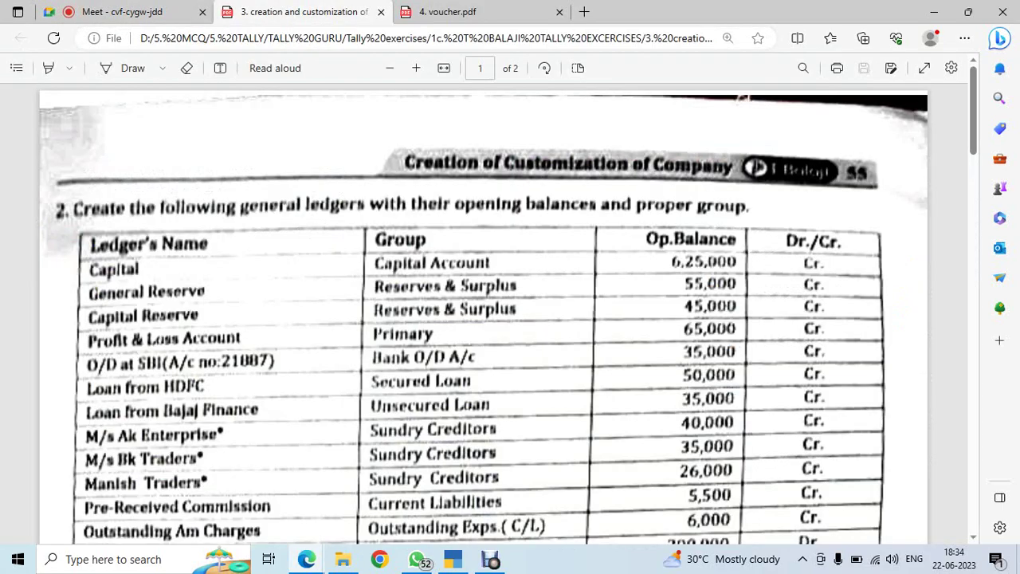
Review page 2's creditors' bill details and the 4. voucher.pdf exercise
scroll(510, 318, down, 10)
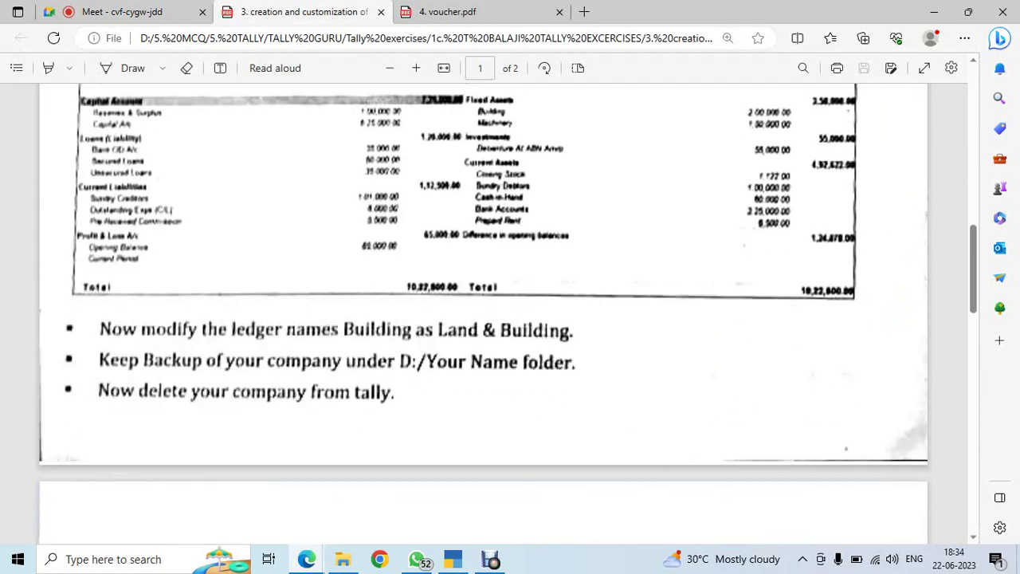
scroll(510, 319, down, 6)
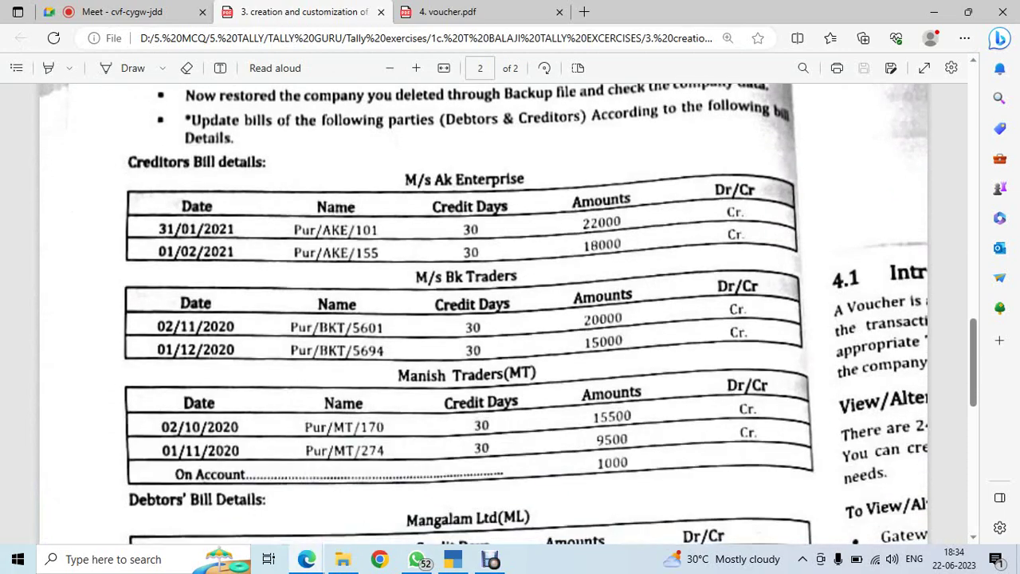
key(alt+Tab)
key(alt+Tab)
key(Tab)
key(Tab)
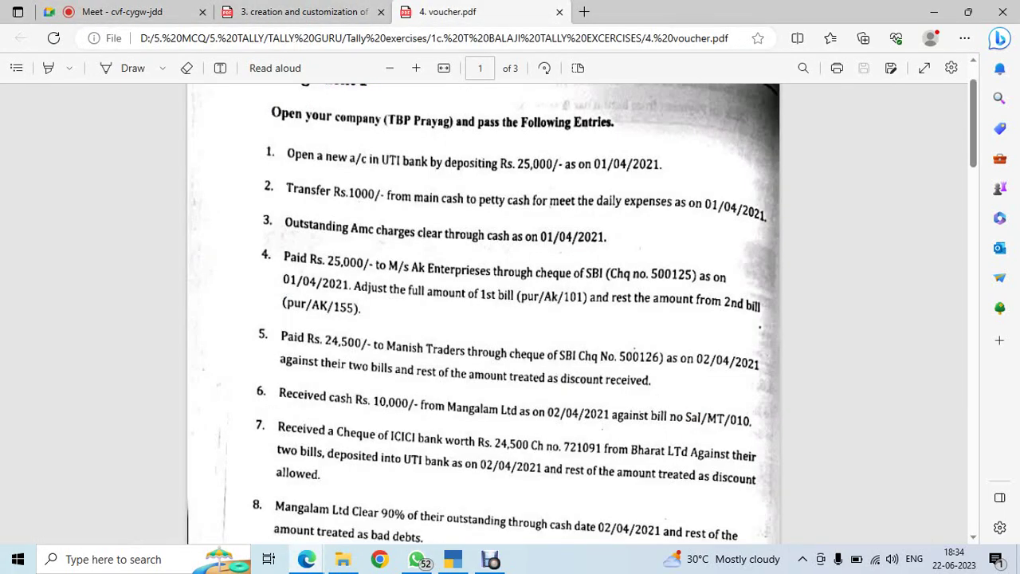
scroll(510, 319, down, 1)
scroll(510, 319, up, 1)
Return to TallyPrime's company creation form
key(alt+Tab)
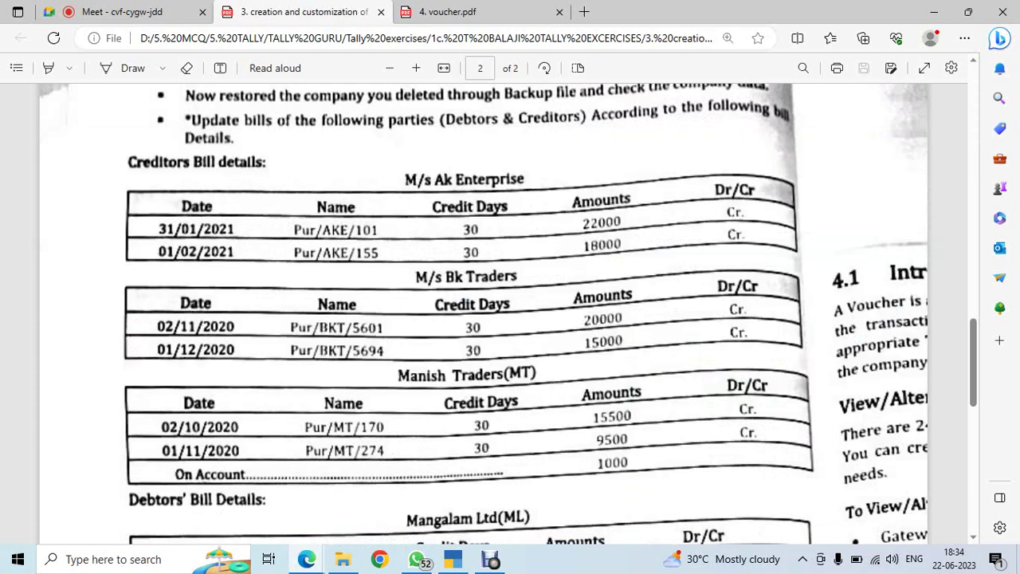
key(alt+Tab)
key(Tab)
key(Tab)
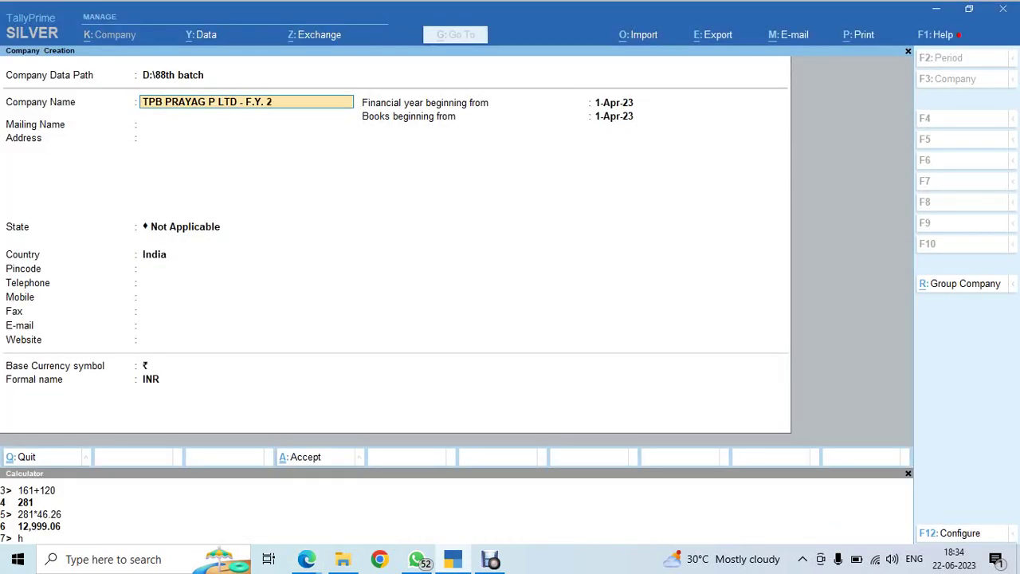
Complete the name 'TPB PRAYAG P LTD - F.Y. 2021-22', trim the mailing name, and enter the three-line address
text(021-22)
key(Return)
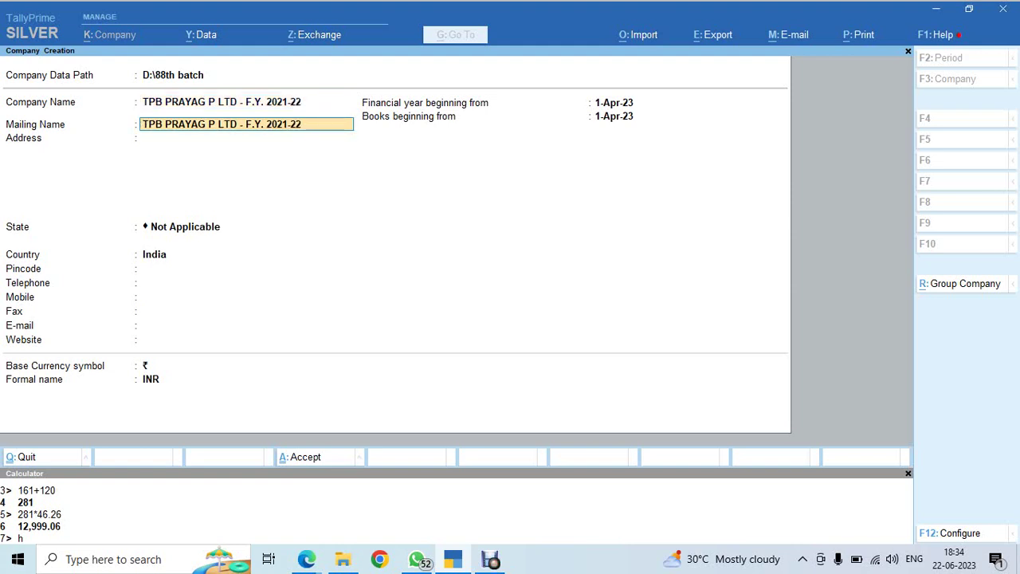
key(BackSpace)
key(BackSpace)
key(BackSpace)
key(BackSpace)
key(BackSpace)
key(BackSpace)
key(BackSpace)
key(BackSpace)
key(BackSpace)
key(BackSpace)
key(BackSpace)
key(BackSpace)
key(BackSpace)
key(BackSpace)
key(BackSpace)
key(Return)
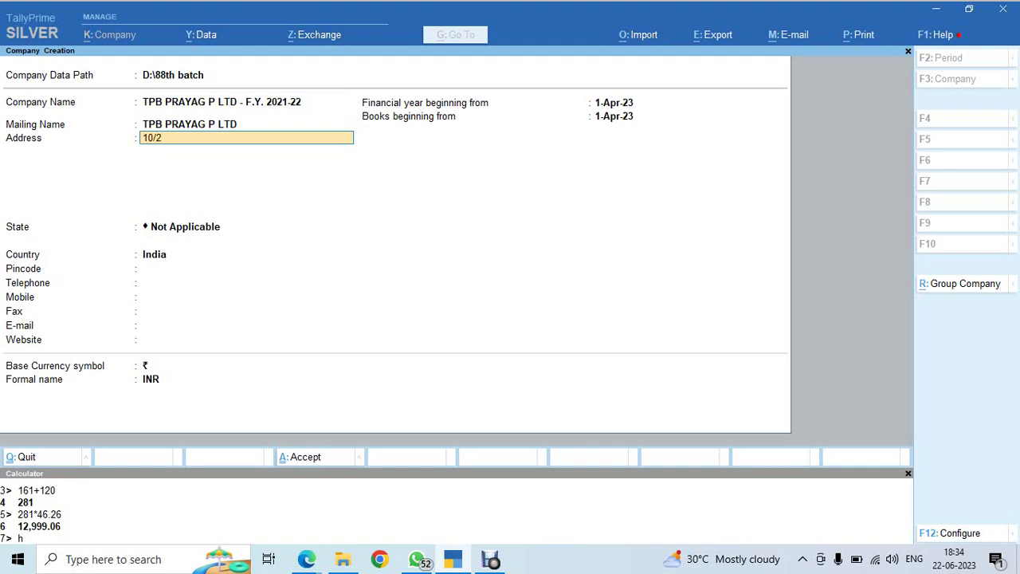
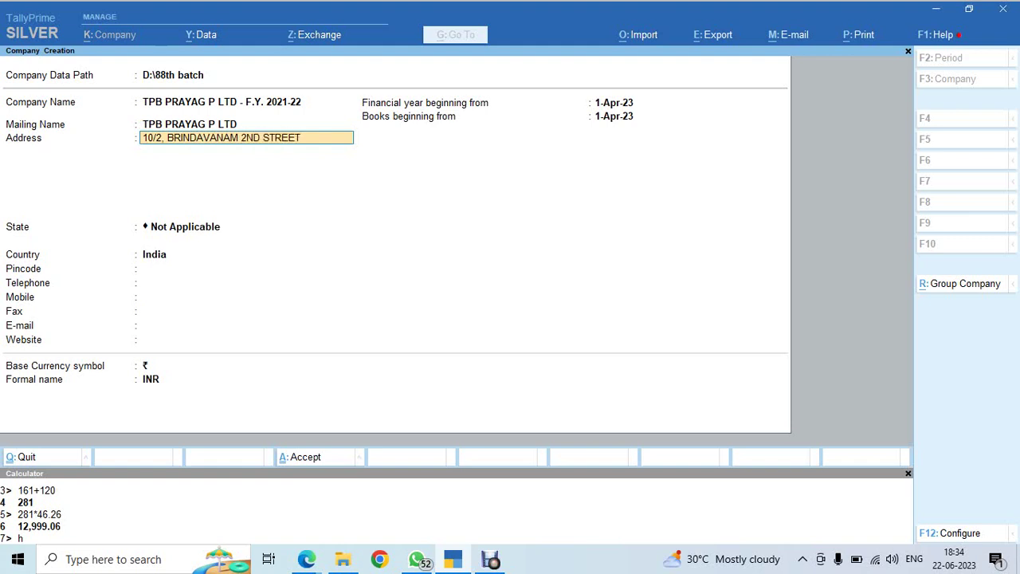
key(Return)
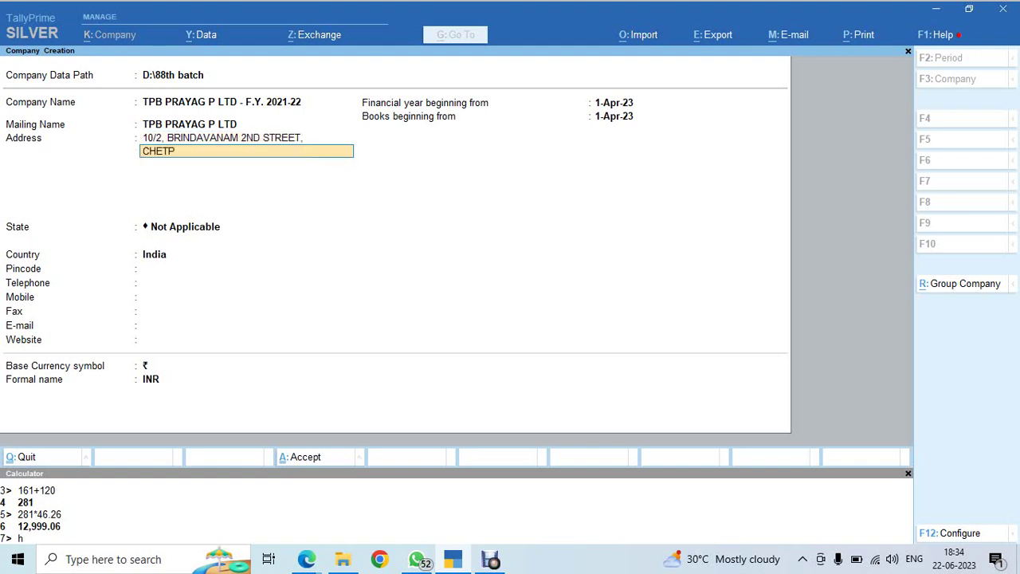
key(Return)
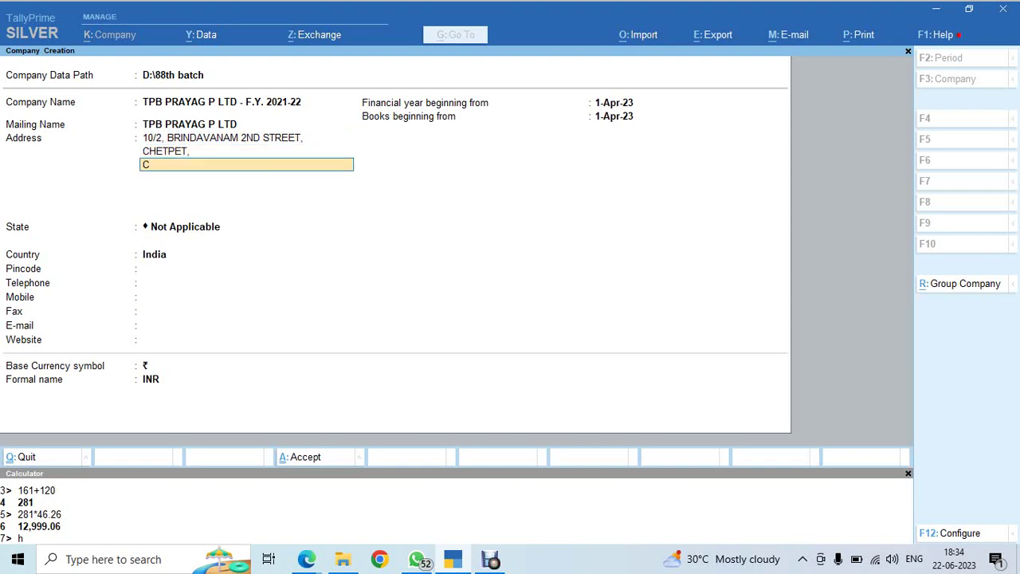
key(Return)
Set the state to Tamil Nadu and fill in the pincode, telephone and mobile numbers
key(Return)
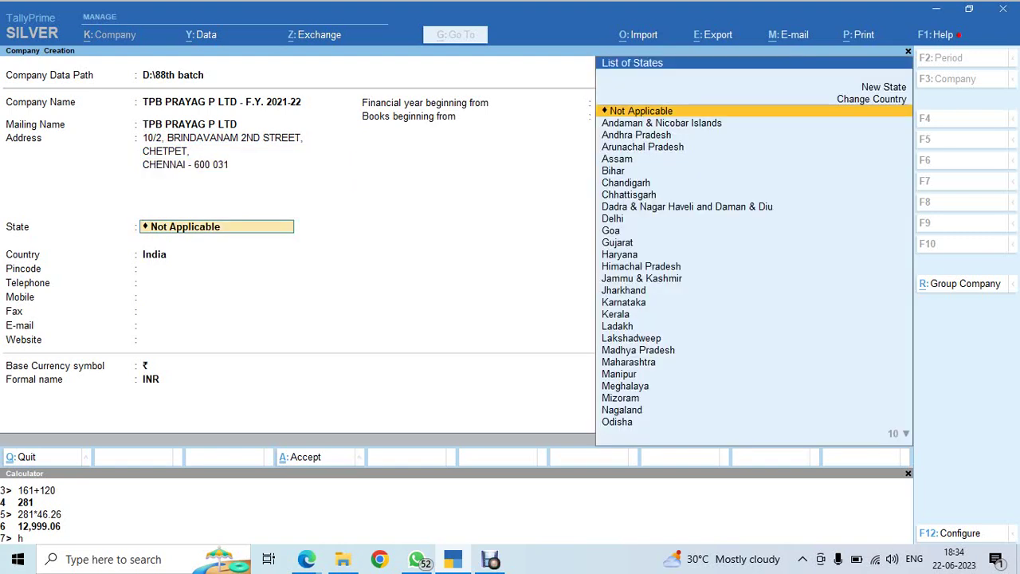
text(ta)
key(Return)
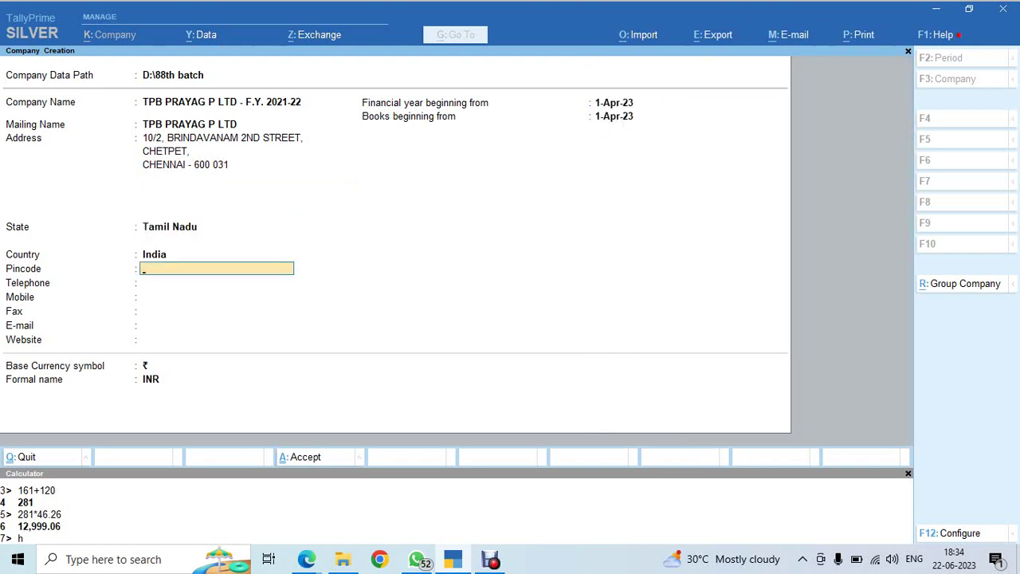
text(600 031)
key(Return)
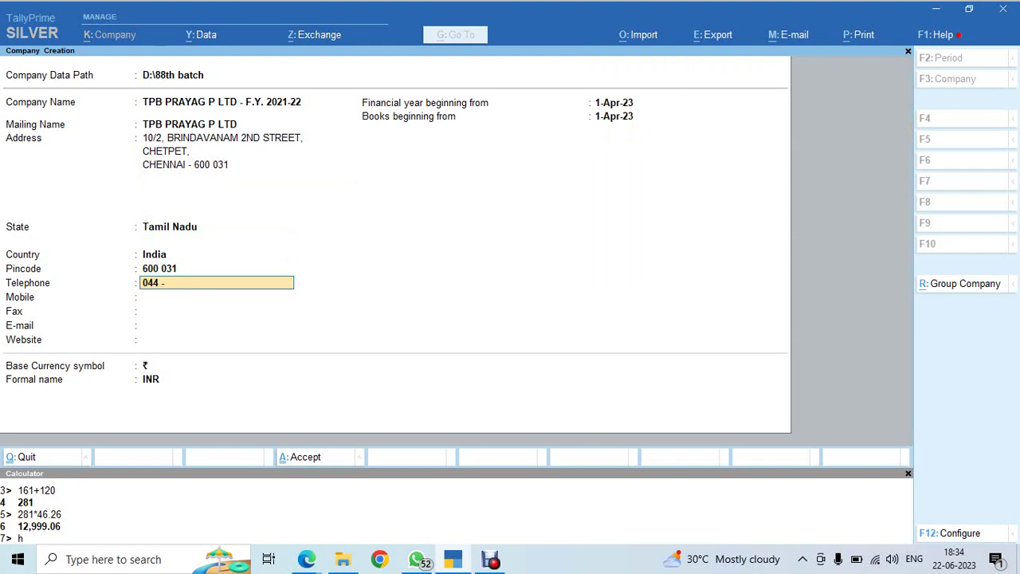
key(Return)
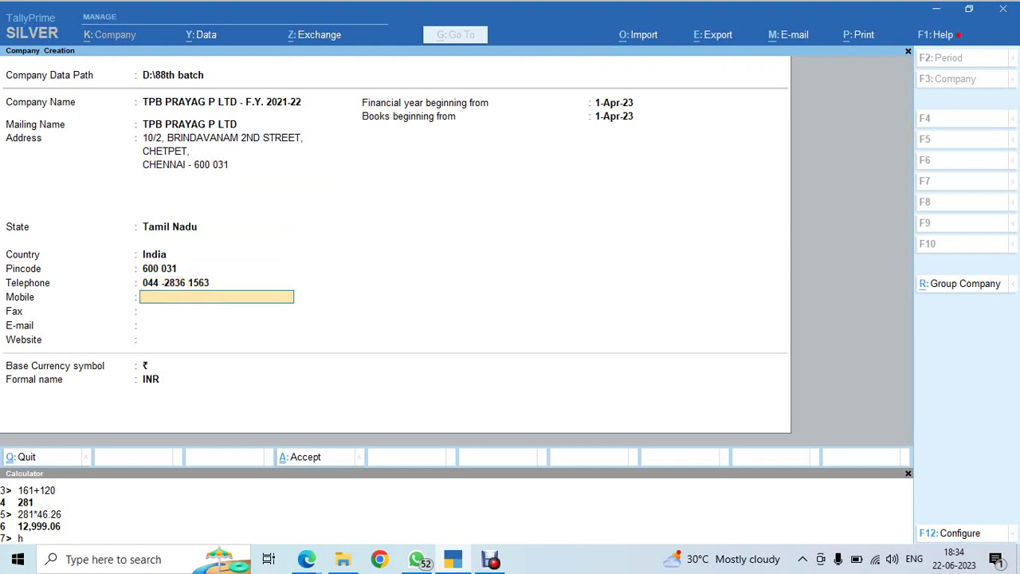
key(Return)
key(Return)
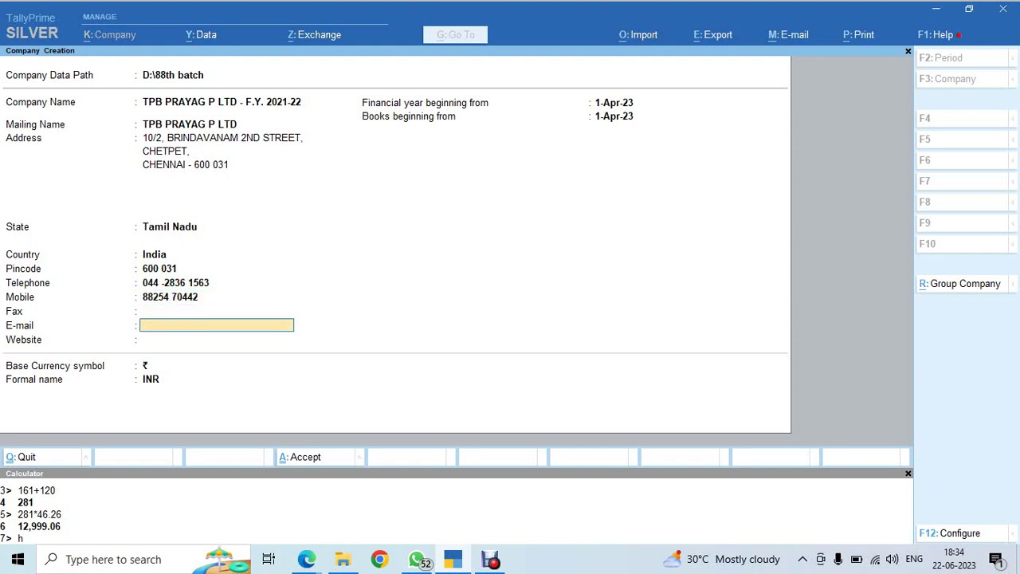
Fill in the company e-mail, set the financial year from 1-Apr-21, and create the company
text(raqj)
key(BackSpace)
key(BackSpace)
key(BackSpace)
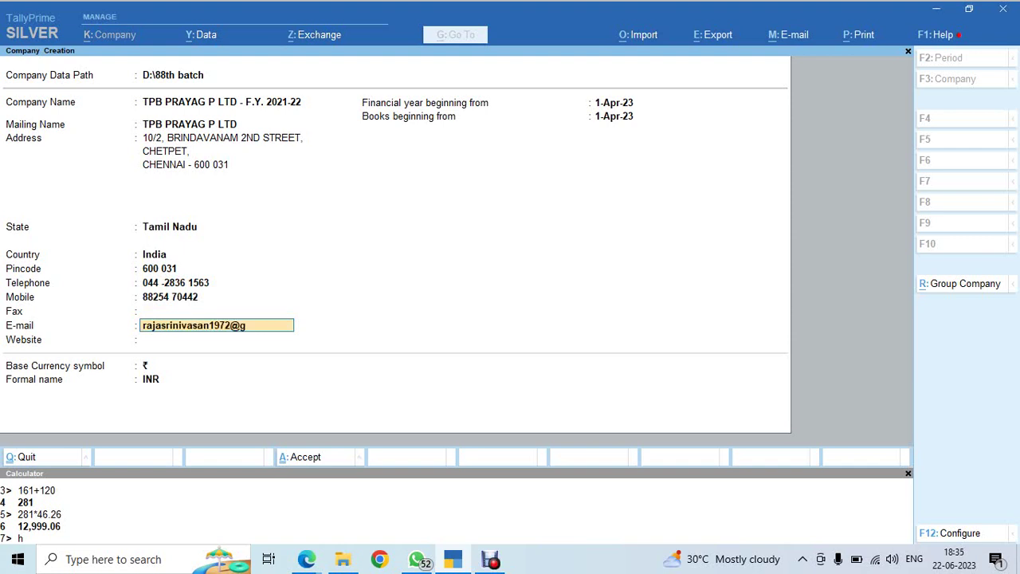
key(Return)
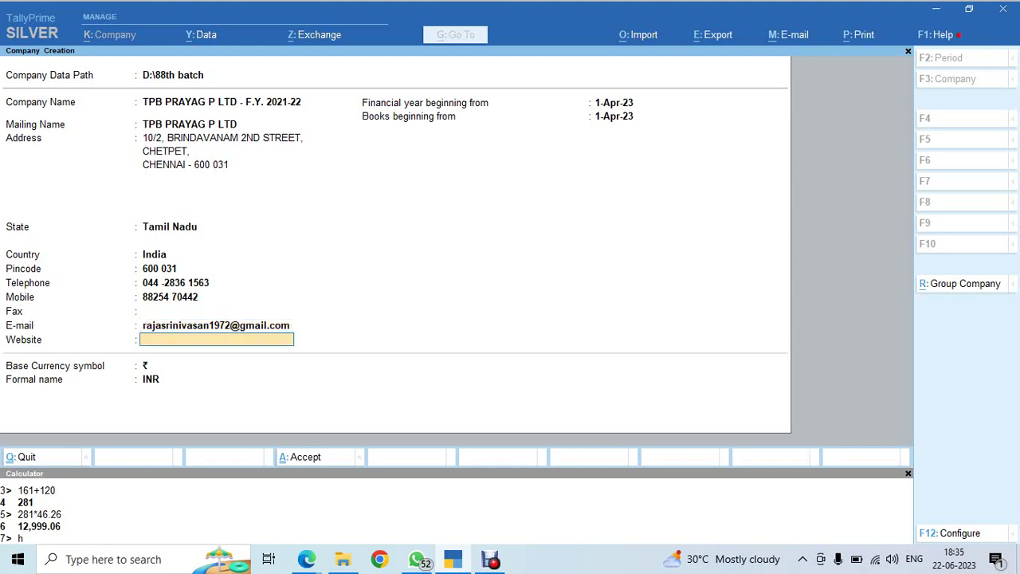
key(Return)
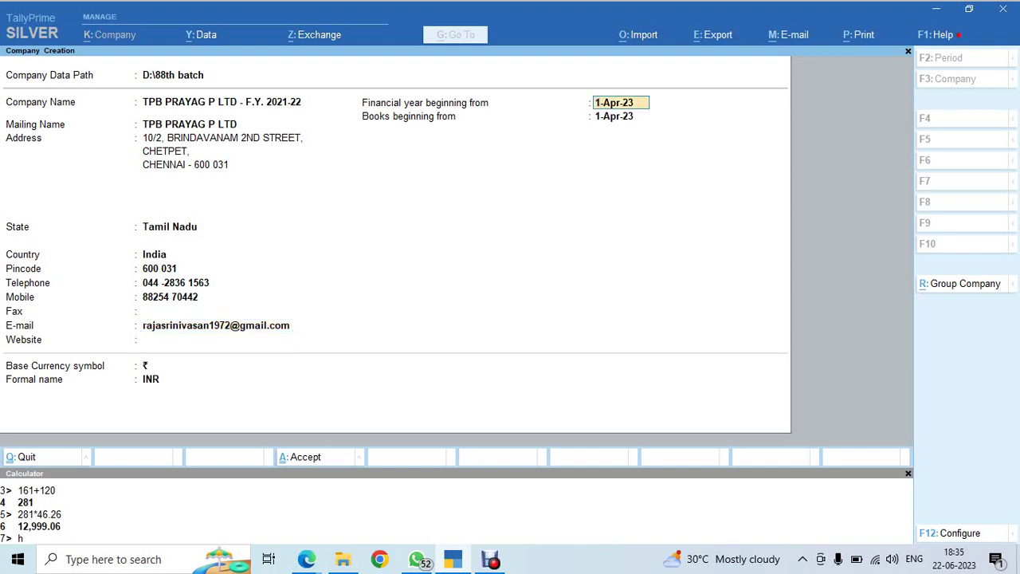
text(a21)
key(Return)
key(Return)
key(Return)
key(Return)
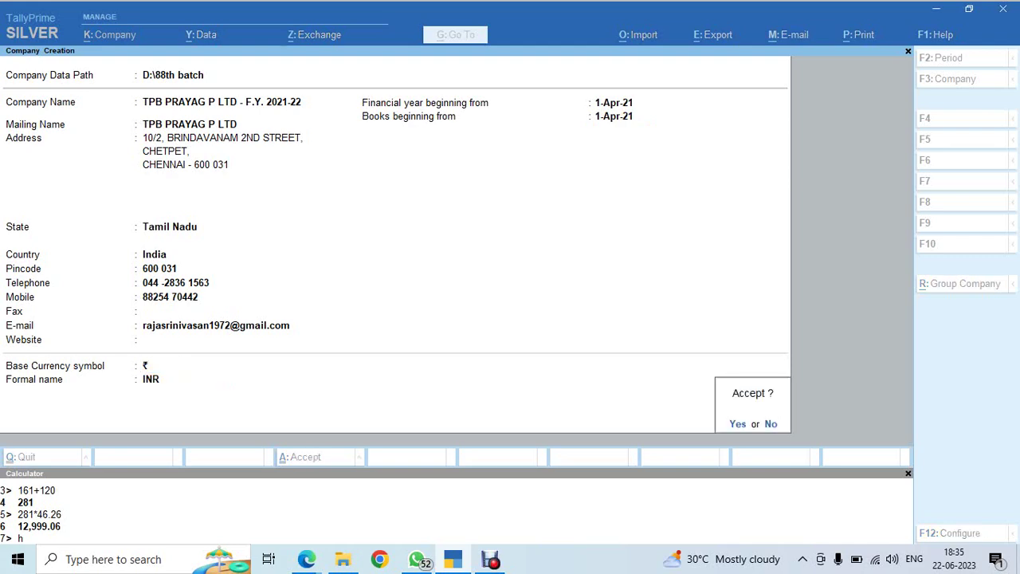
key(Return)
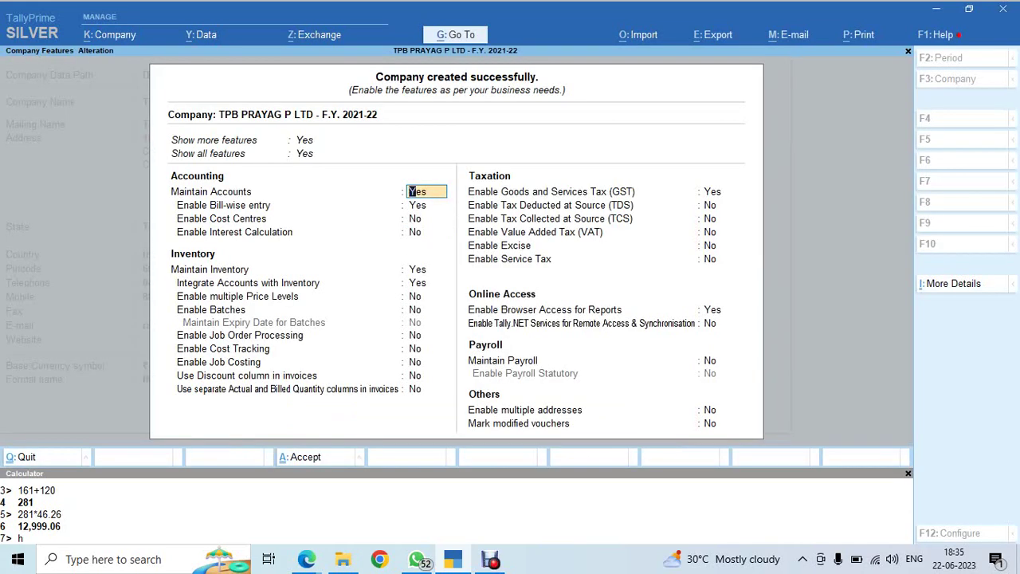
Select the bill-wise entry feature and check the exercise PDF's details
click(426, 205)
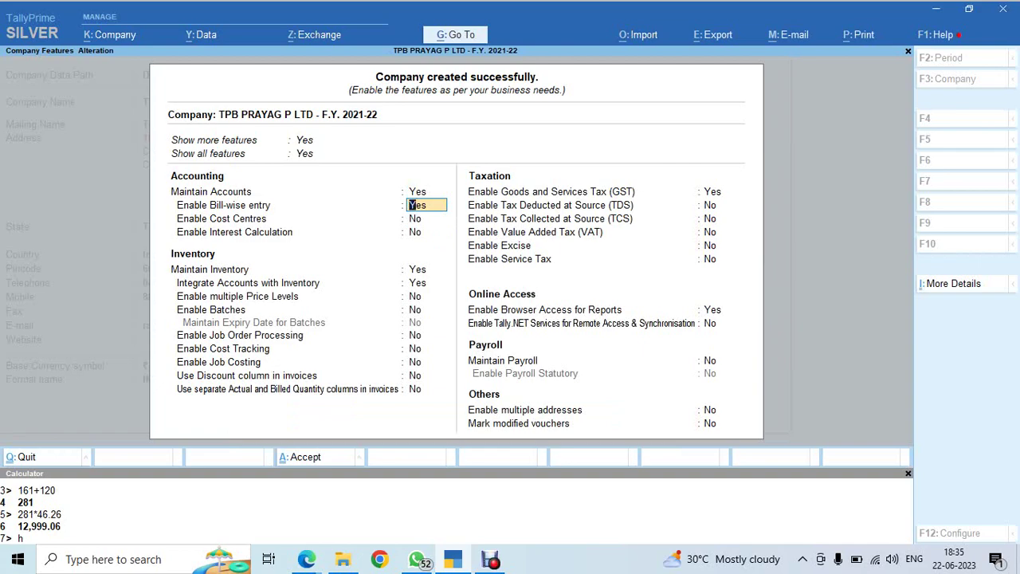
key(alt+Tab)
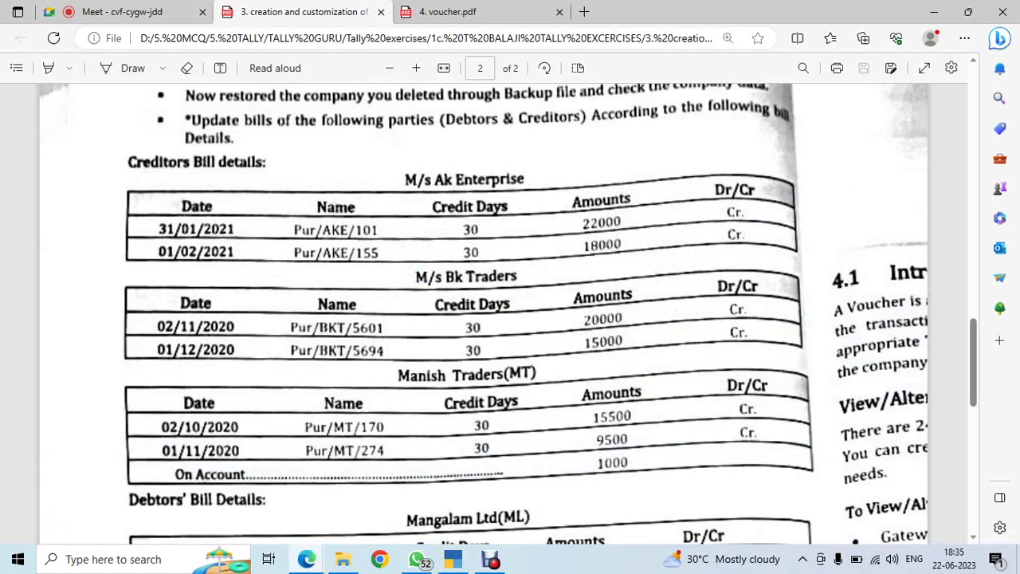
scroll(478, 319, up, 15)
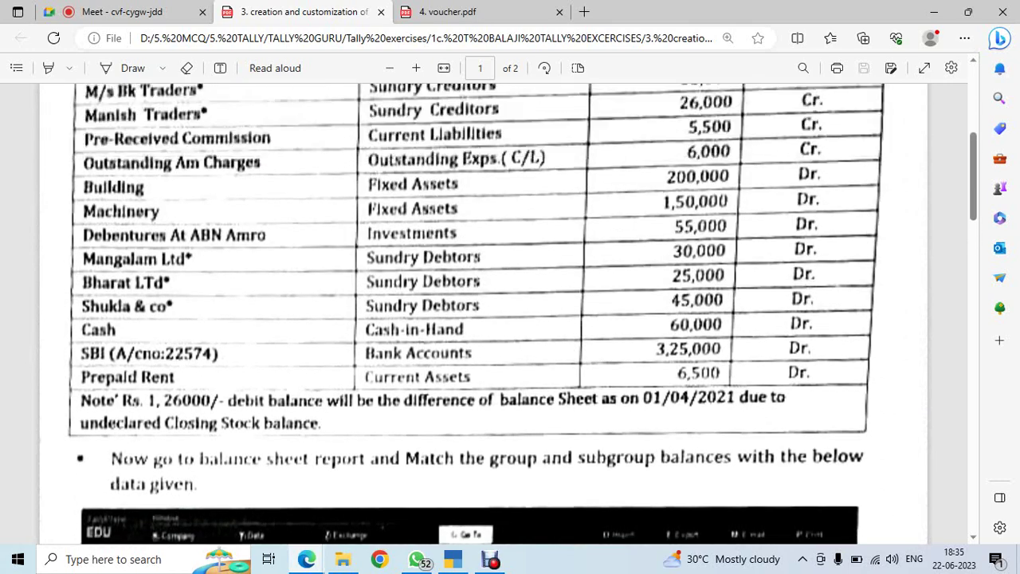
scroll(479, 319, up, 4)
key(alt+Tab)
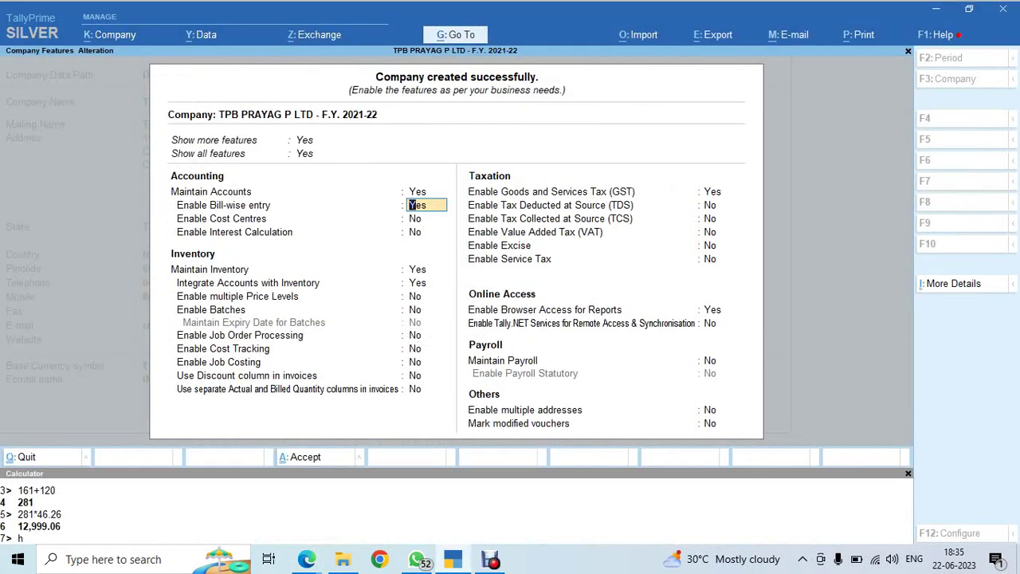
Turn off Maintain Inventory and GST, then accept the company features
key(Return)
key(Return)
key(Return)
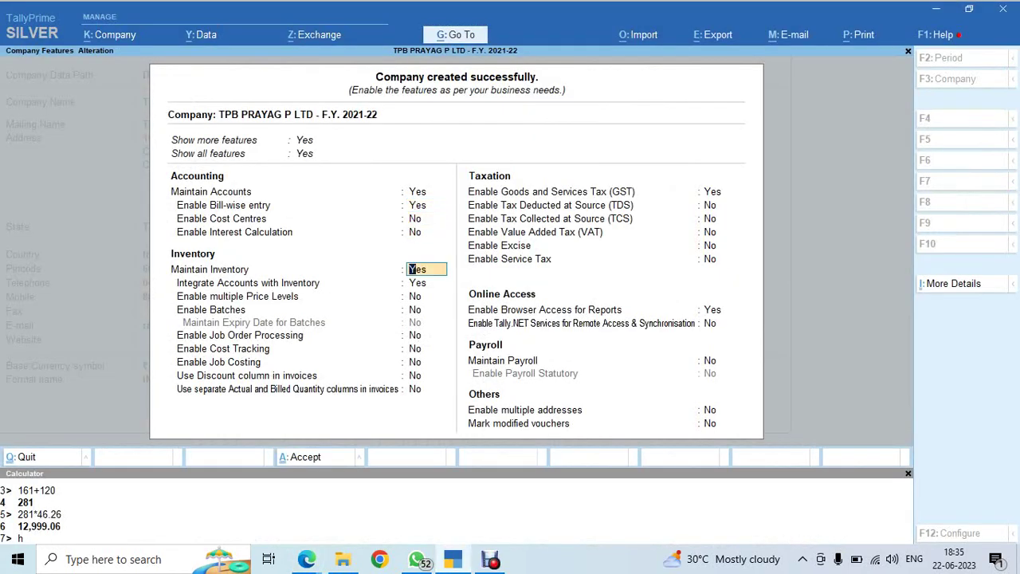
text(n)
key(Return)
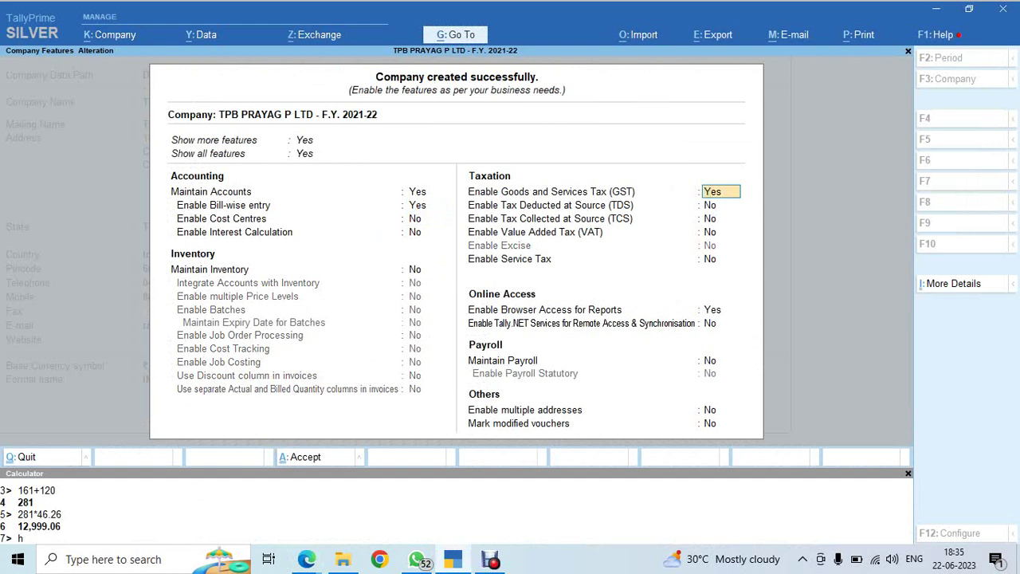
text(n)
key(Return)
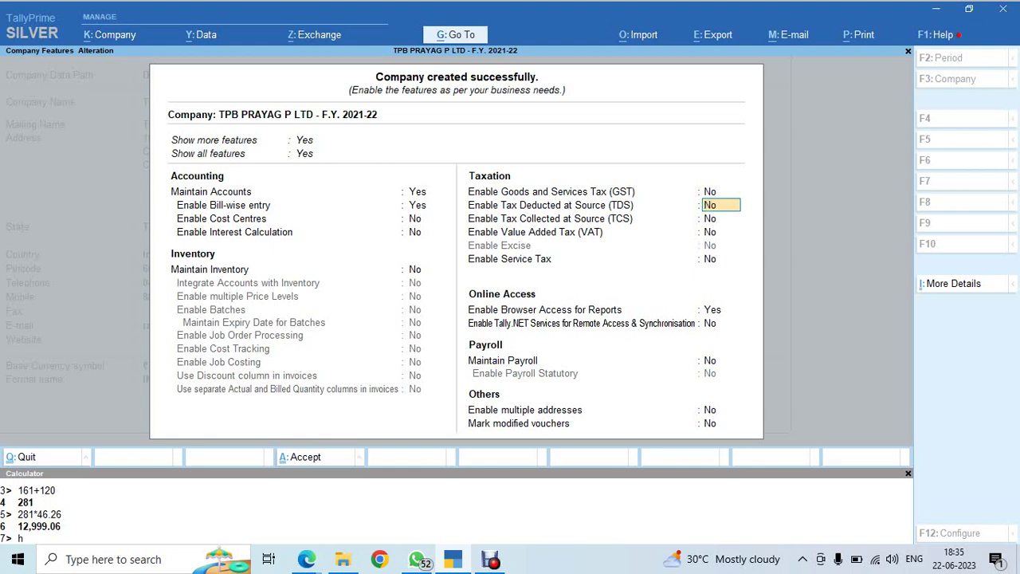
key(ctrl+a)
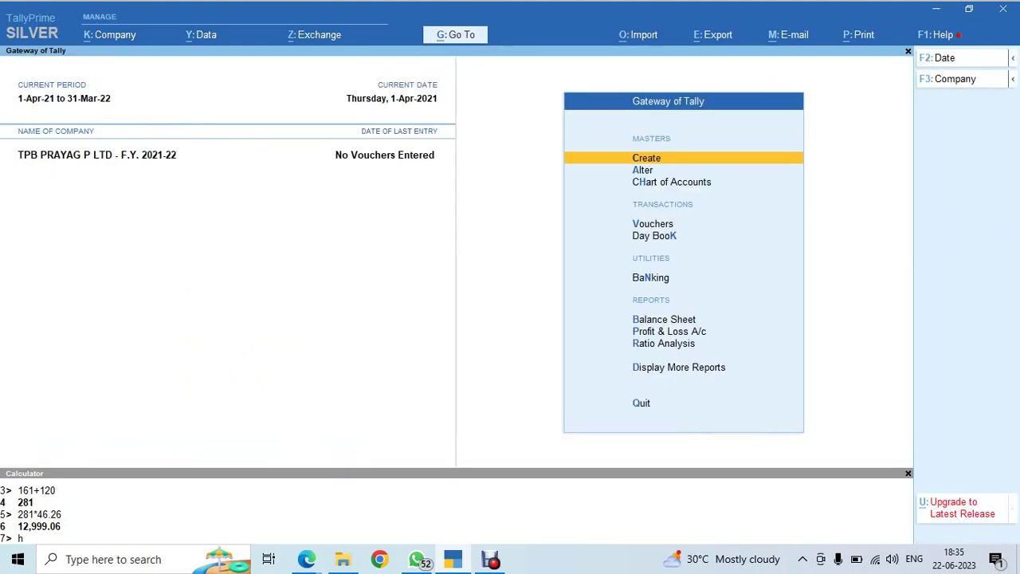
key(alt+Tab)
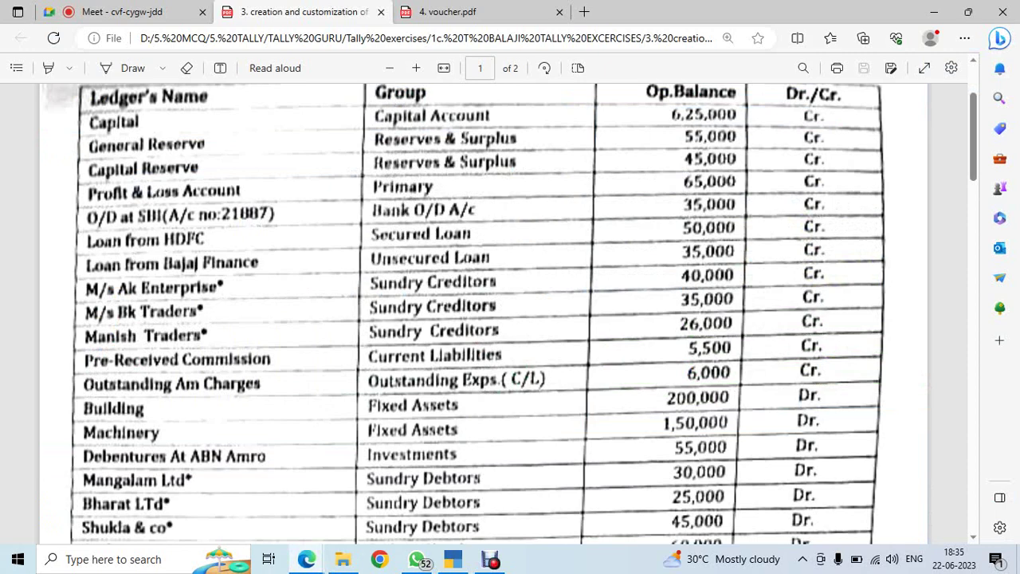
scroll(484, 314, down, 3)
scroll(485, 314, up, 5)
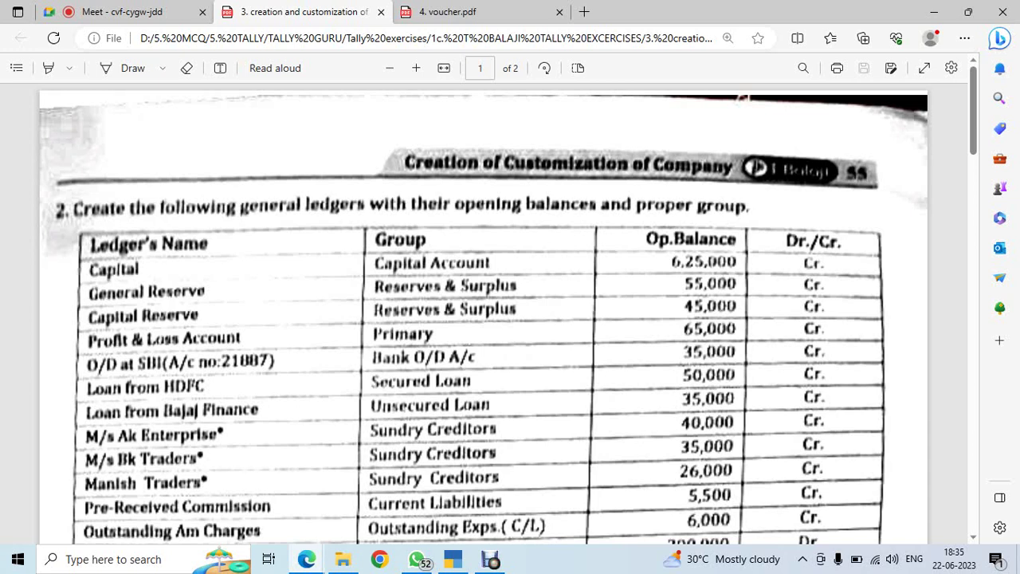
click(416, 68)
click(416, 68)
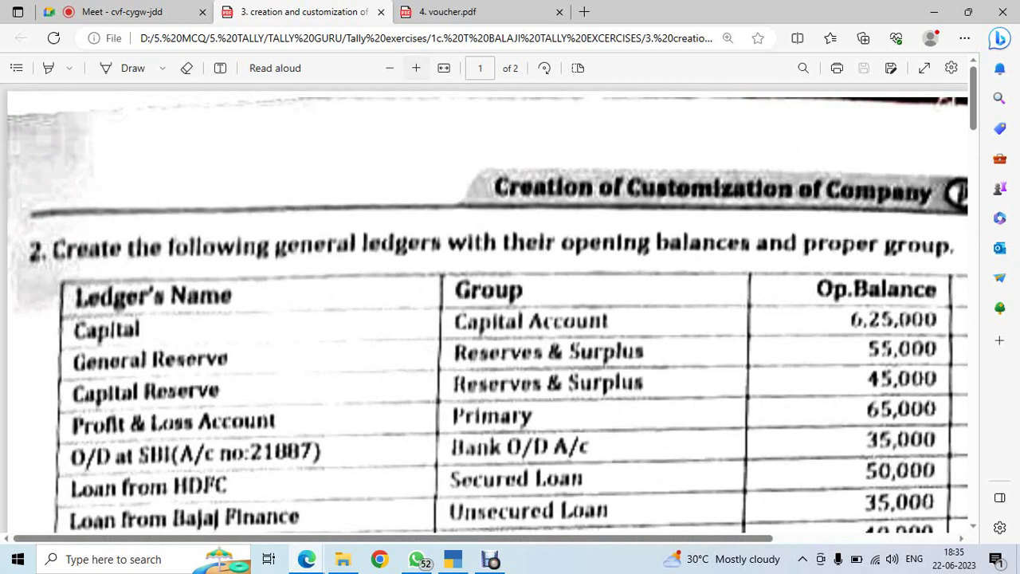
scroll(488, 311, down, 1)
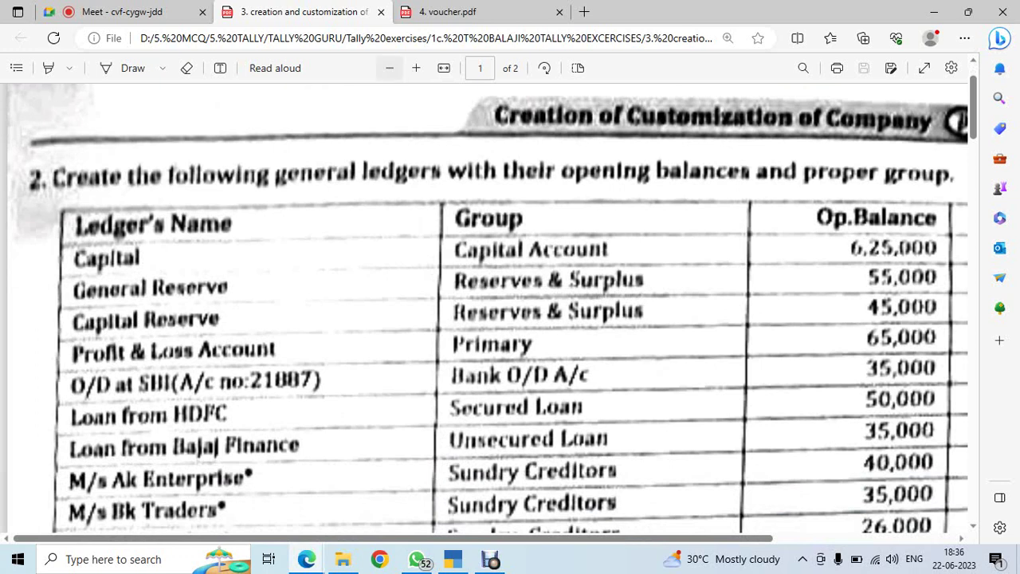
click(389, 68)
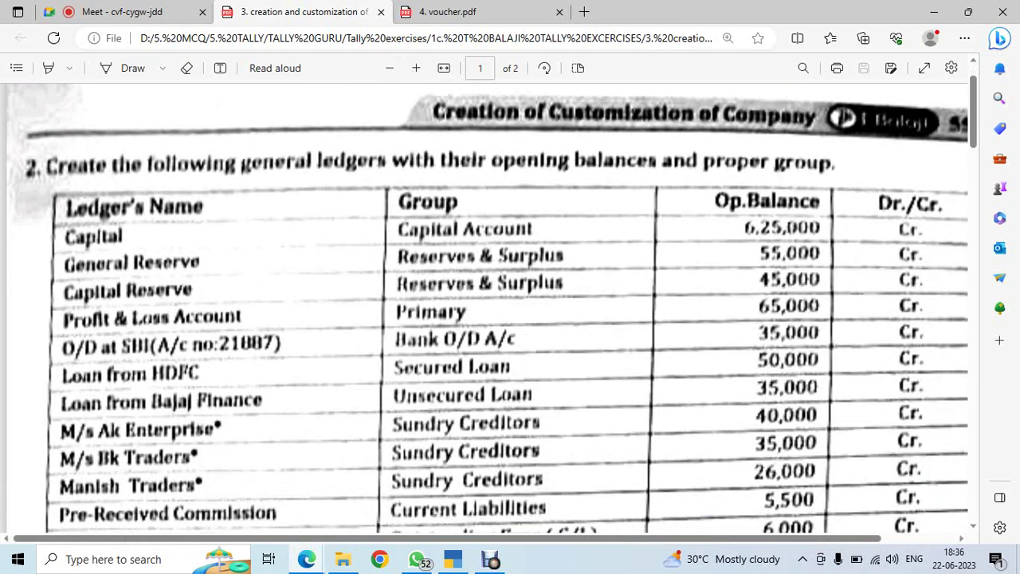
scroll(492, 308, down, 7)
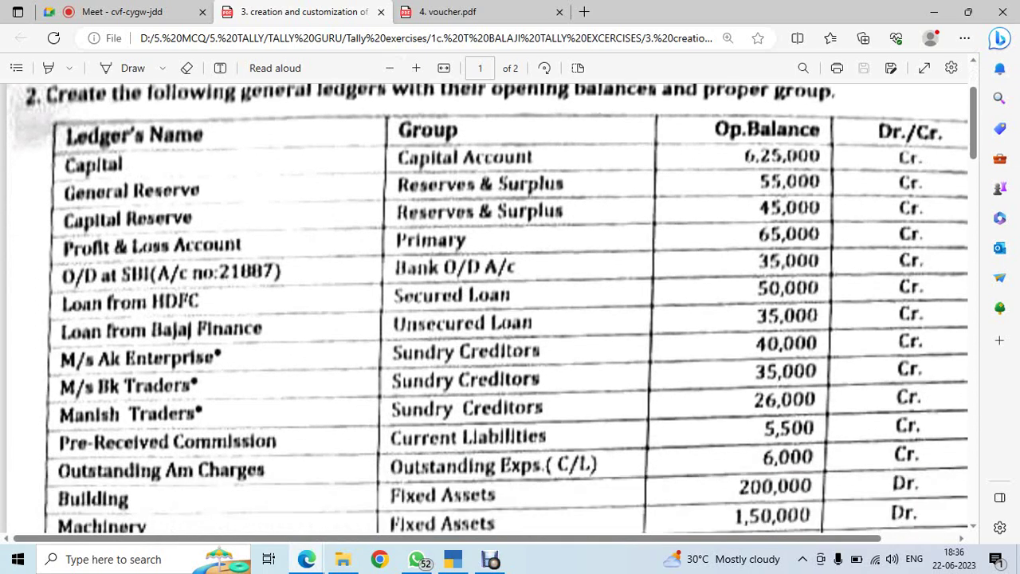
scroll(492, 308, up, 4)
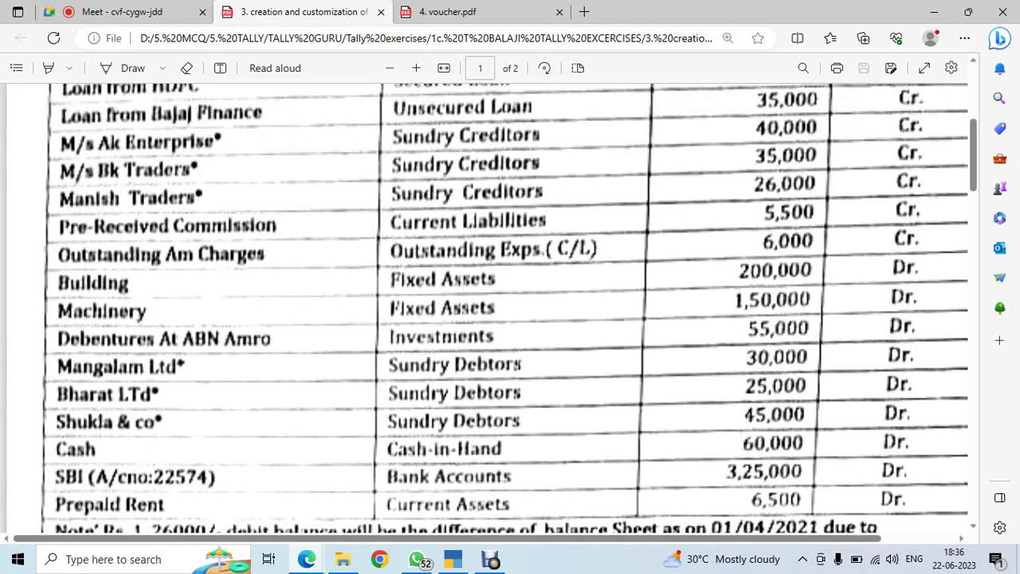
scroll(492, 309, down, 2)
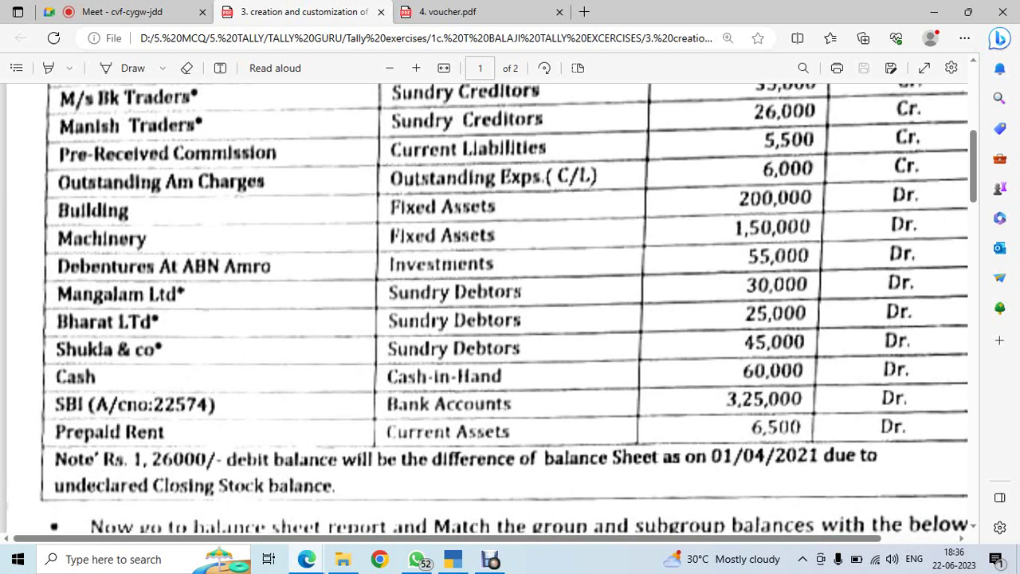
scroll(509, 309, up, 4)
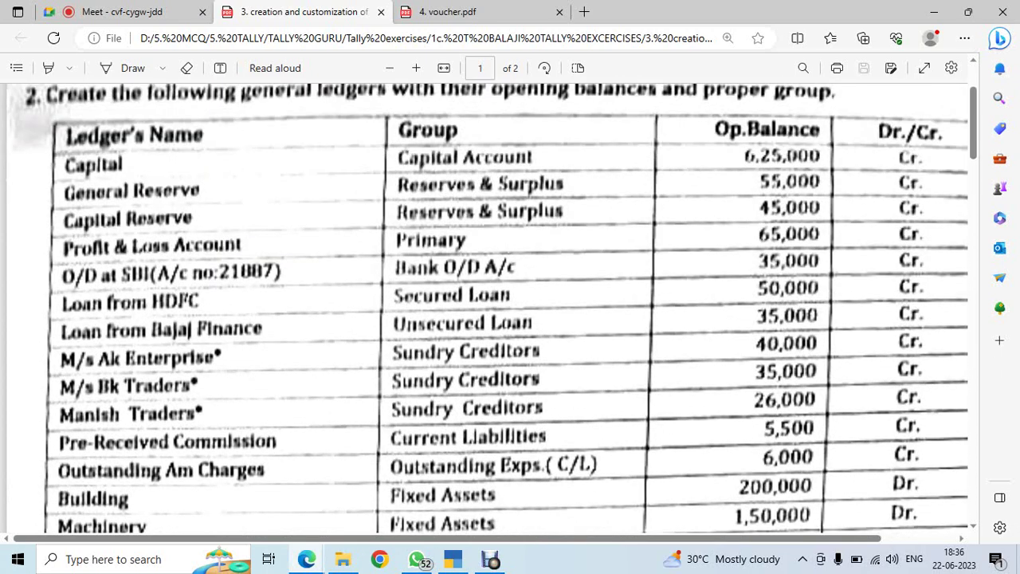
scroll(488, 309, up, 2)
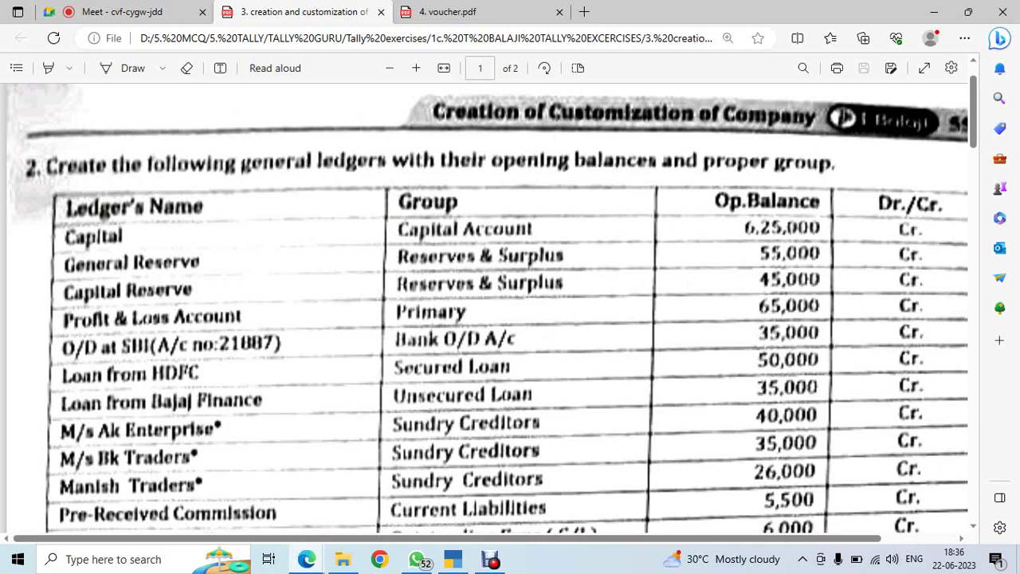
key(alt+Tab)
Open the Chart of Accounts ledger list for TPB PRAYAG P LTD from the Gateway
key(Down)
key(Down)
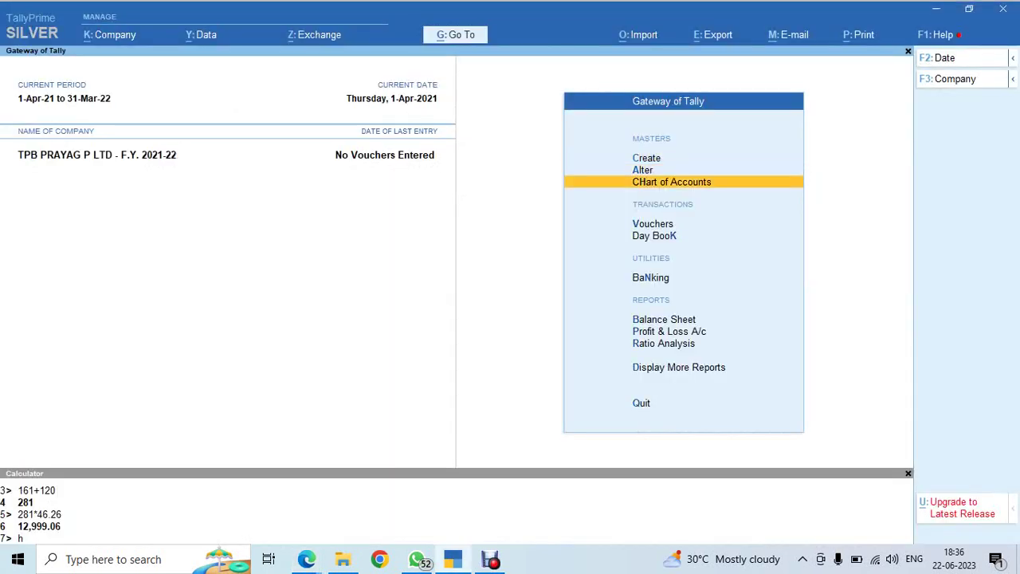
key(Return)
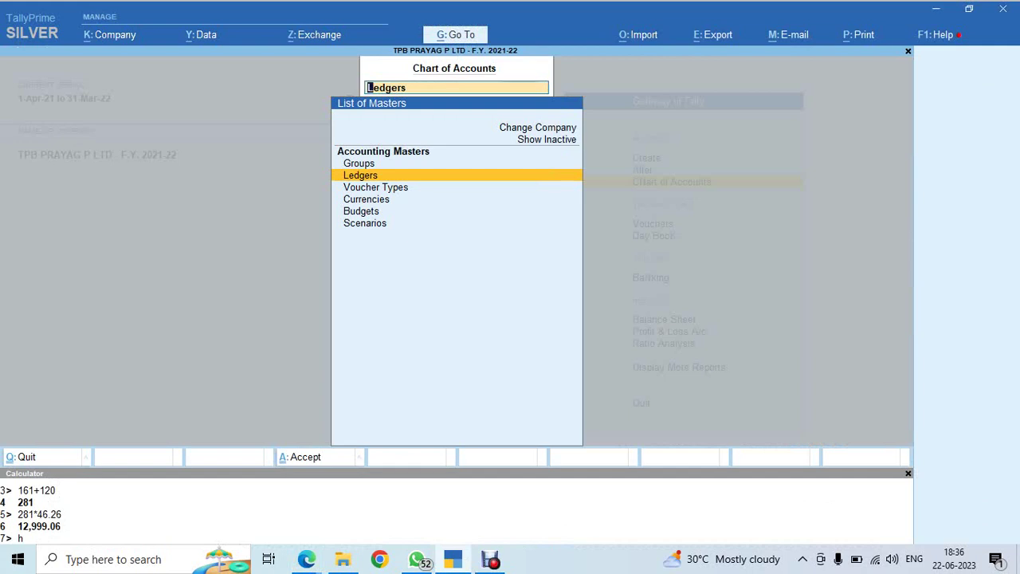
key(Return)
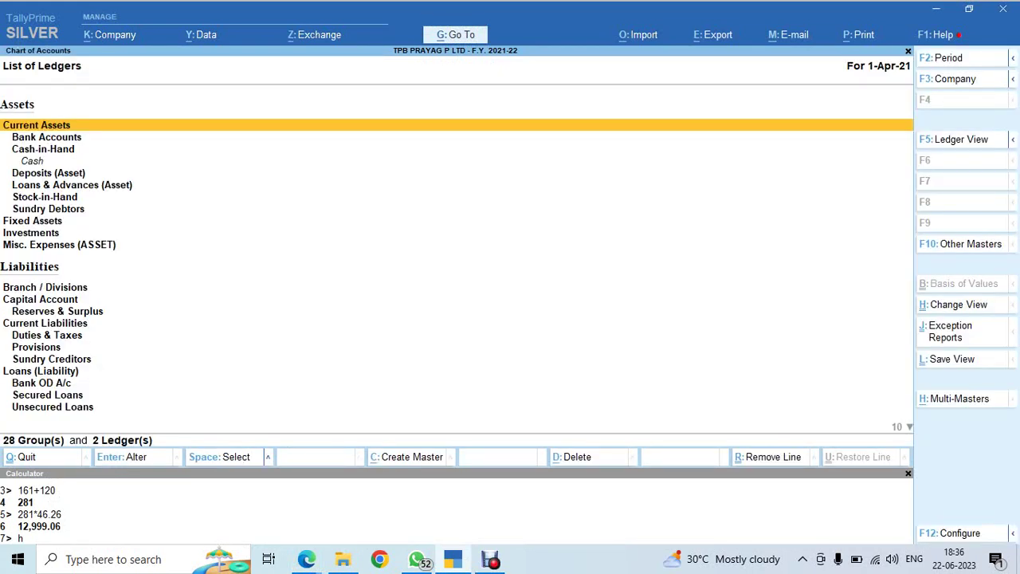
key(ctrl+h)
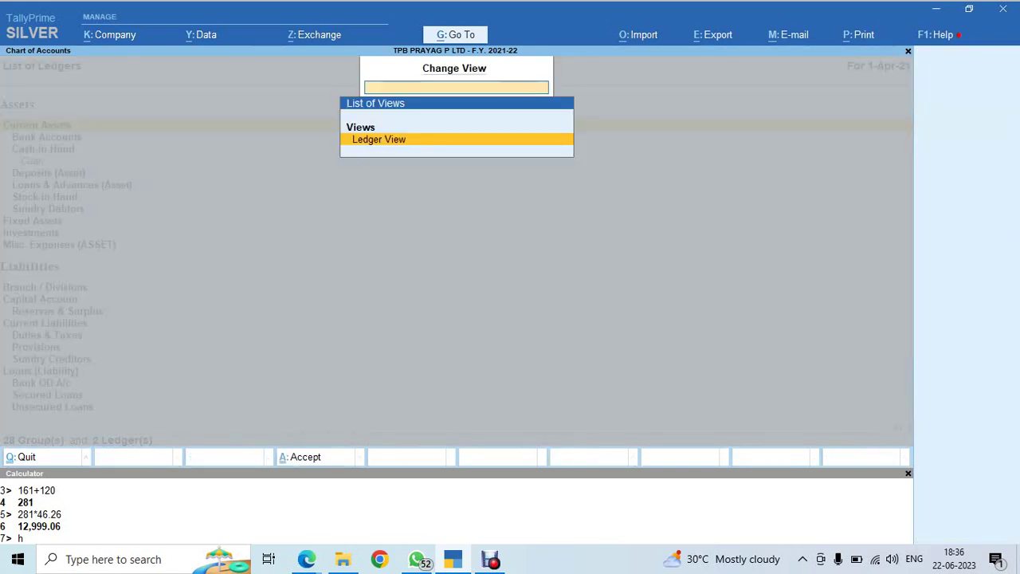
key(Escape)
key(Escape)
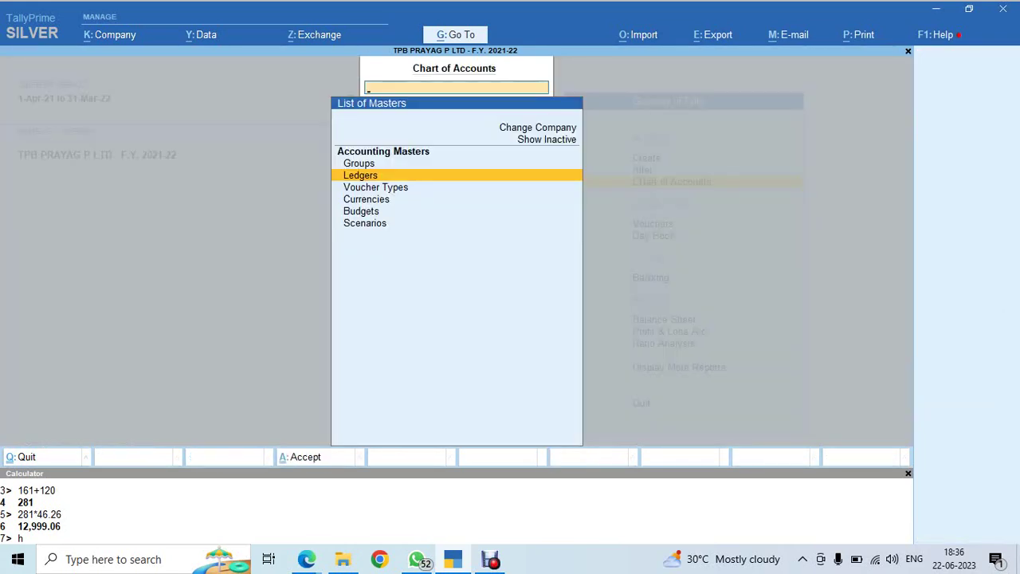
key(Escape)
key(Up)
key(Up)
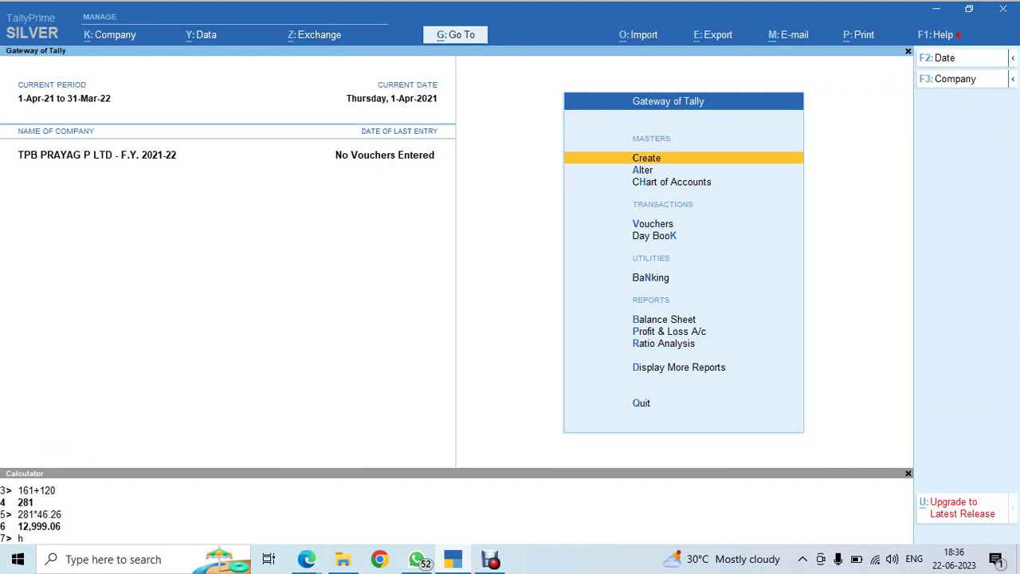
key(Down)
key(Down)
key(Return)
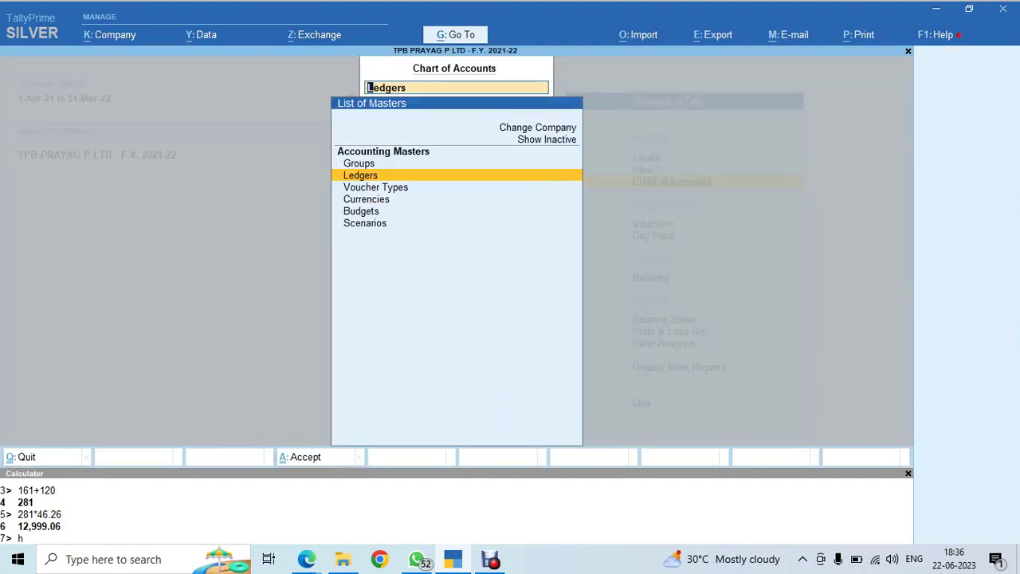
key(Return)
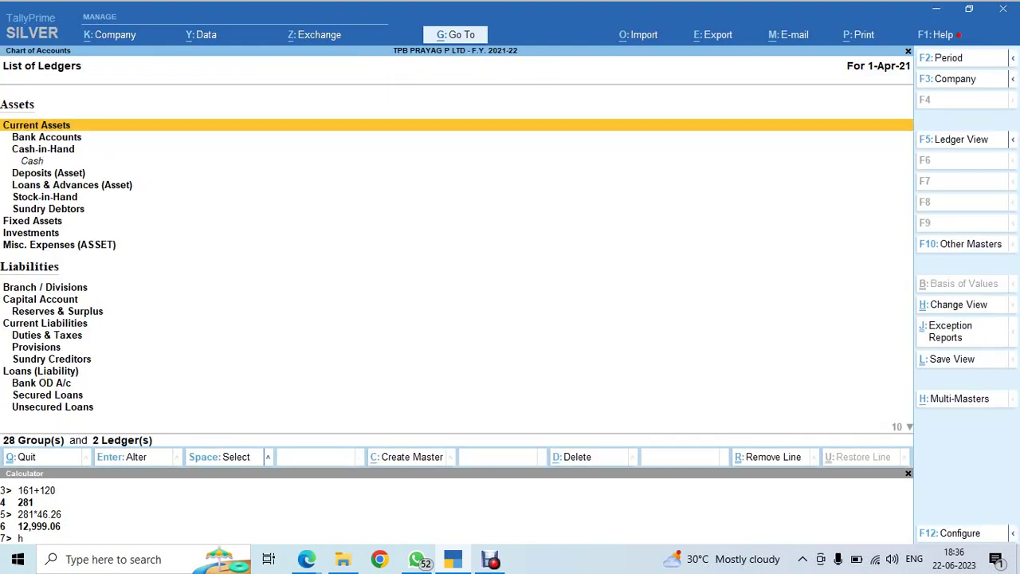
key(alt)
key(ctrl)
Start Multi Ledger Creation under All Items, then quit back to the Gateway of Tally
key(alt+h)
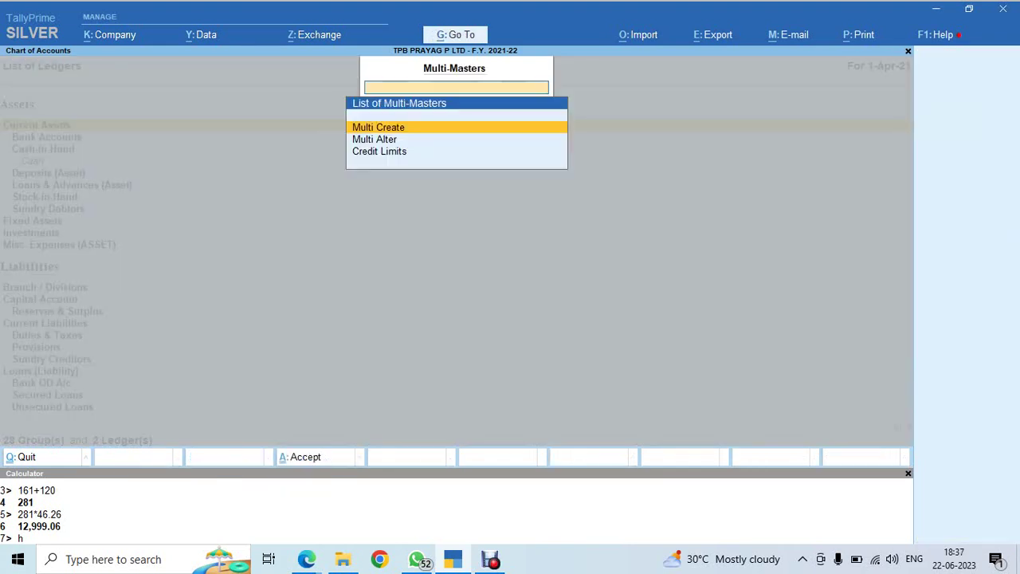
key(Return)
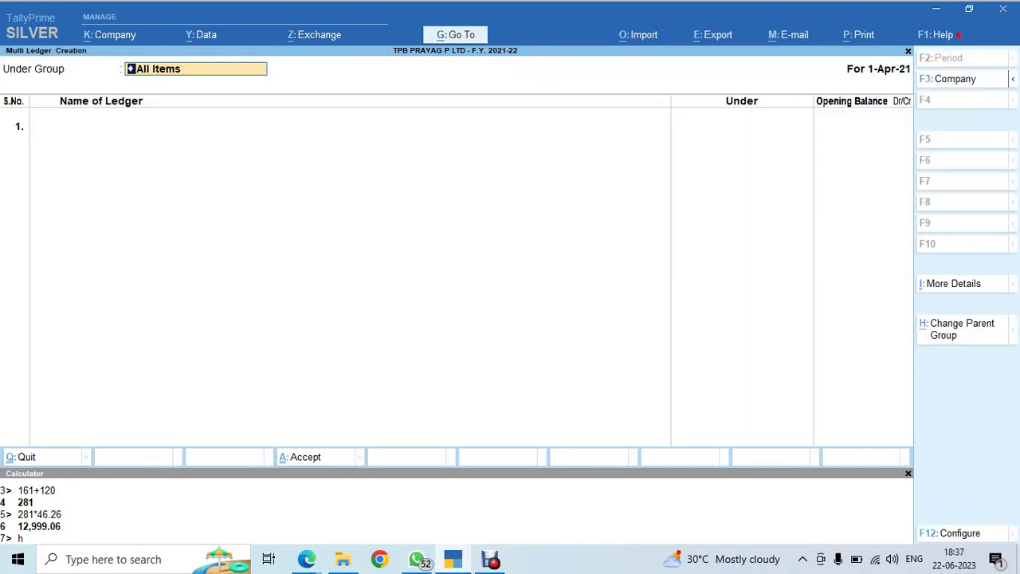
key(Return)
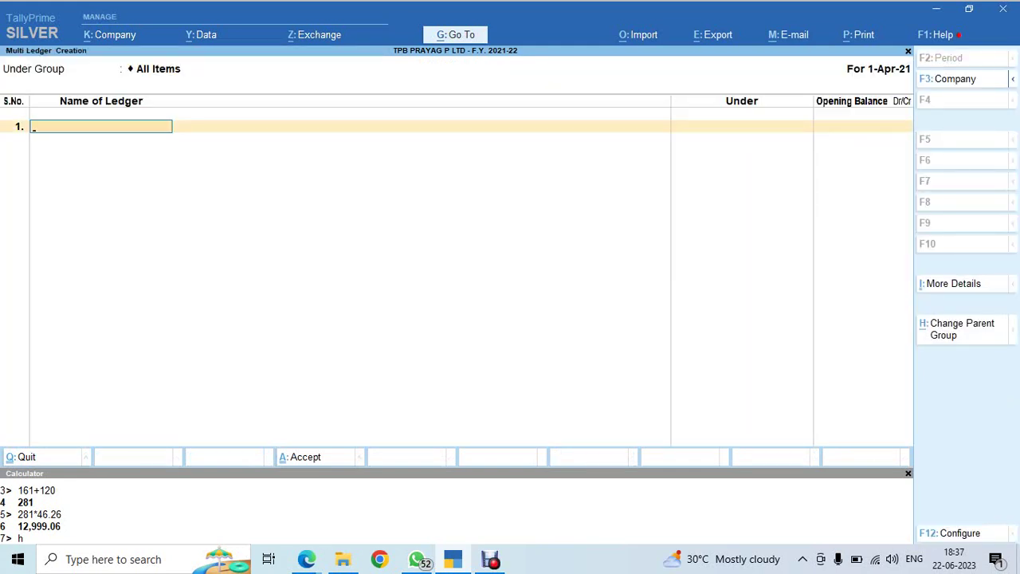
key(Escape)
key(Return)
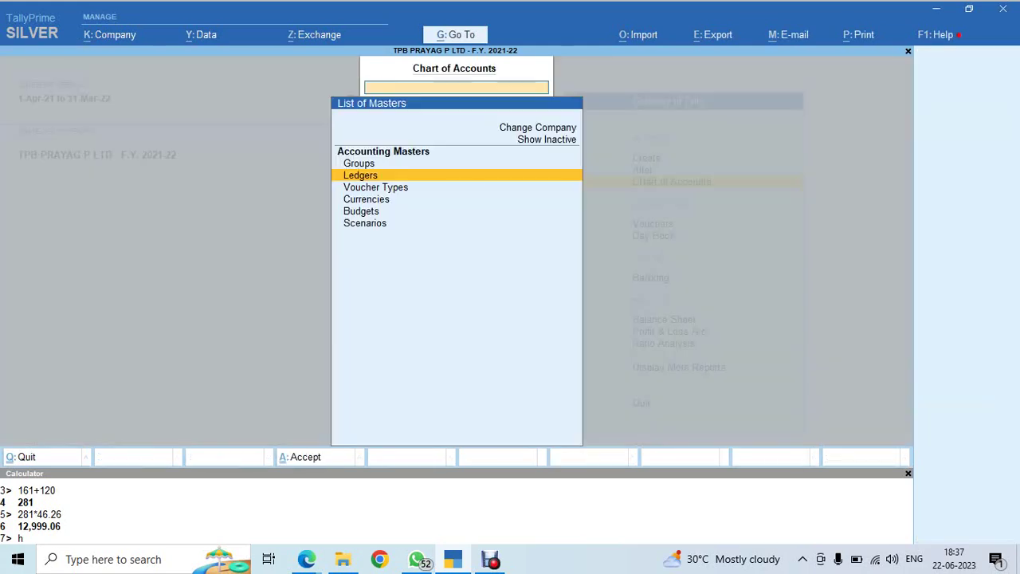
key(Escape)
key(Escape)
key(n)
key(Down)
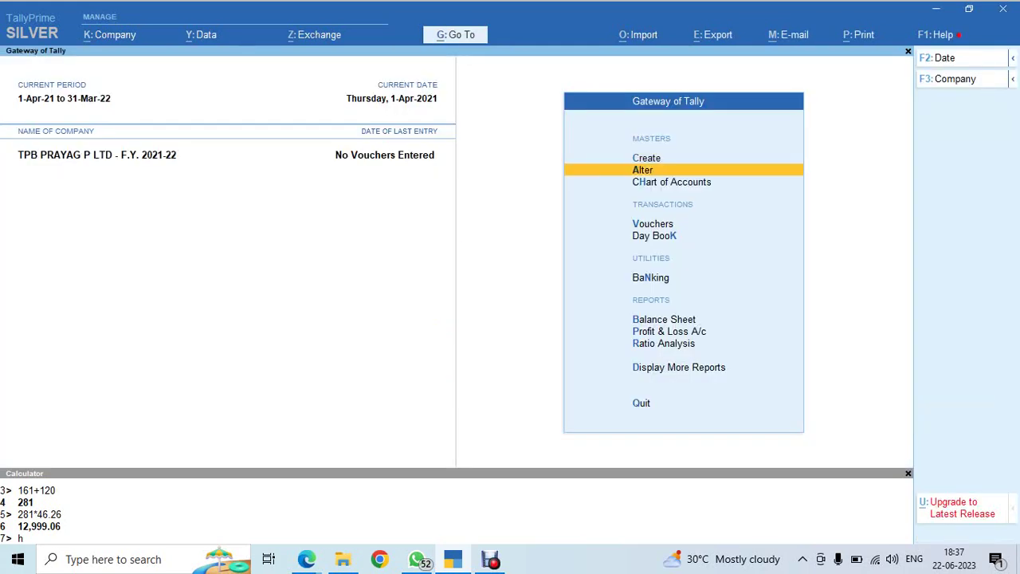
Reopen Multi Ledger Creation from the Chart of Accounts ledger list
key(Down)
key(Return)
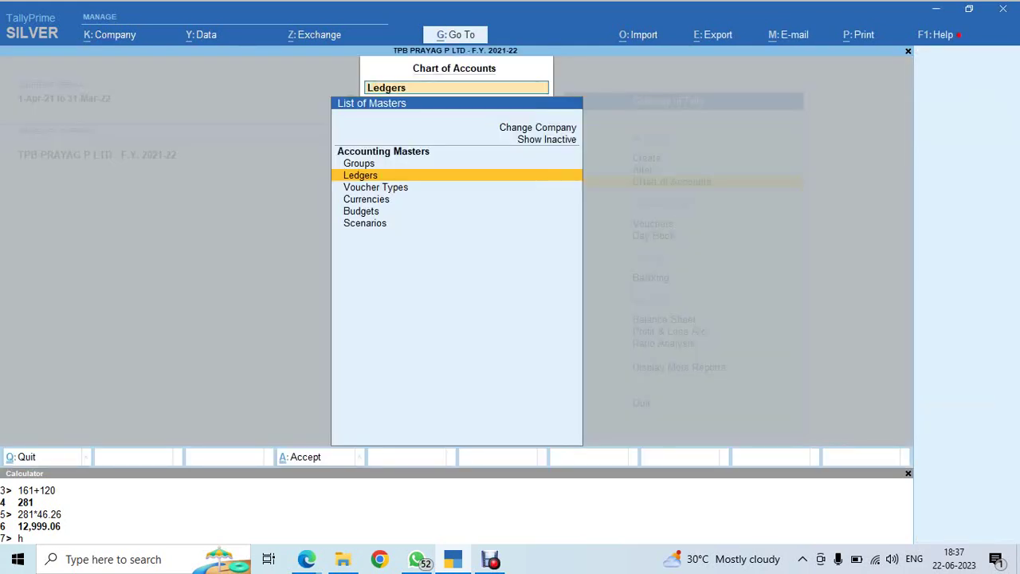
key(Return)
key(ctrl+h)
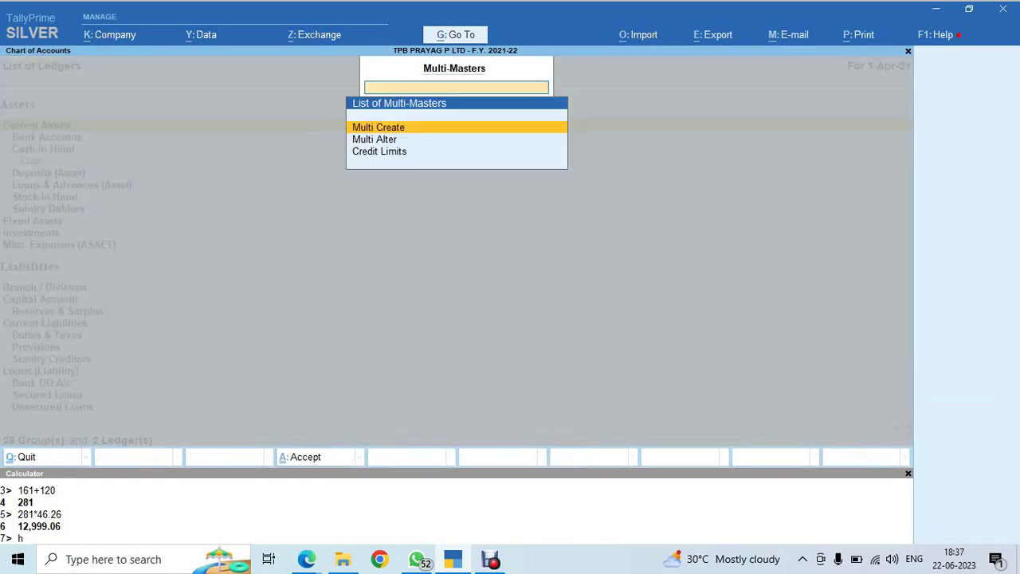
key(Return)
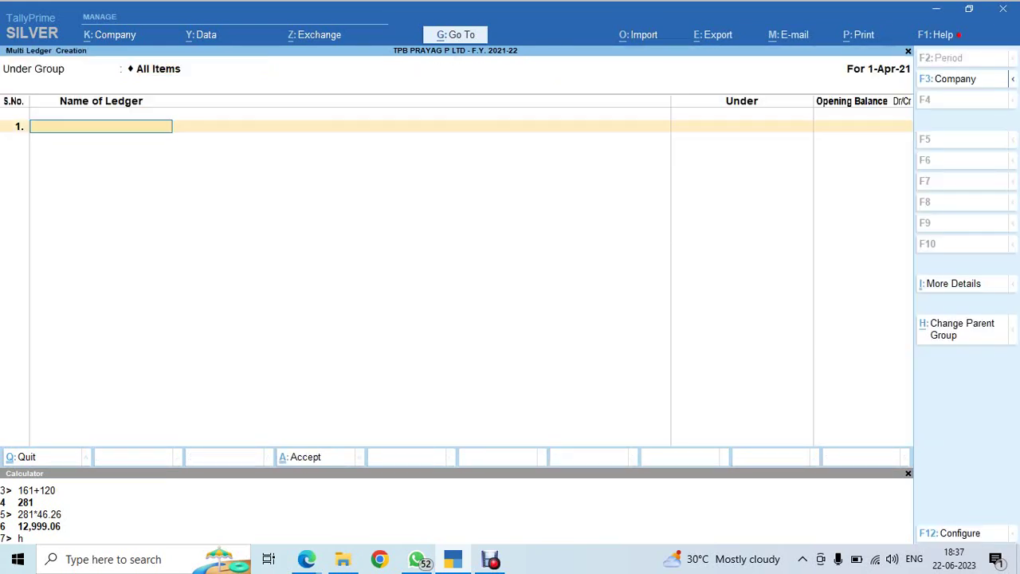
key(alt)
Check the ledger exercise table and close the 4. voucher.pdf tab in Edge
key(alt+Tab)
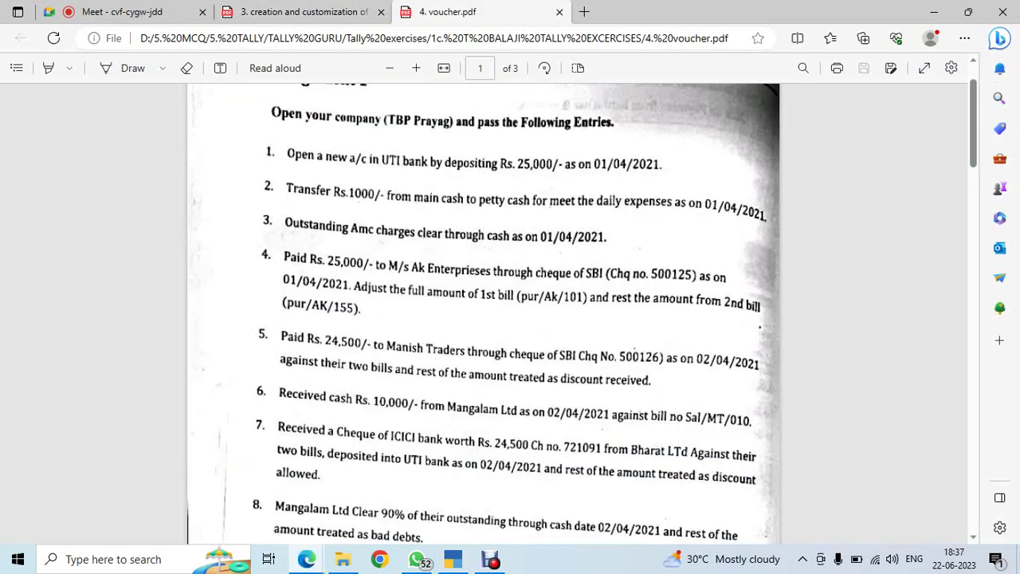
click(303, 12)
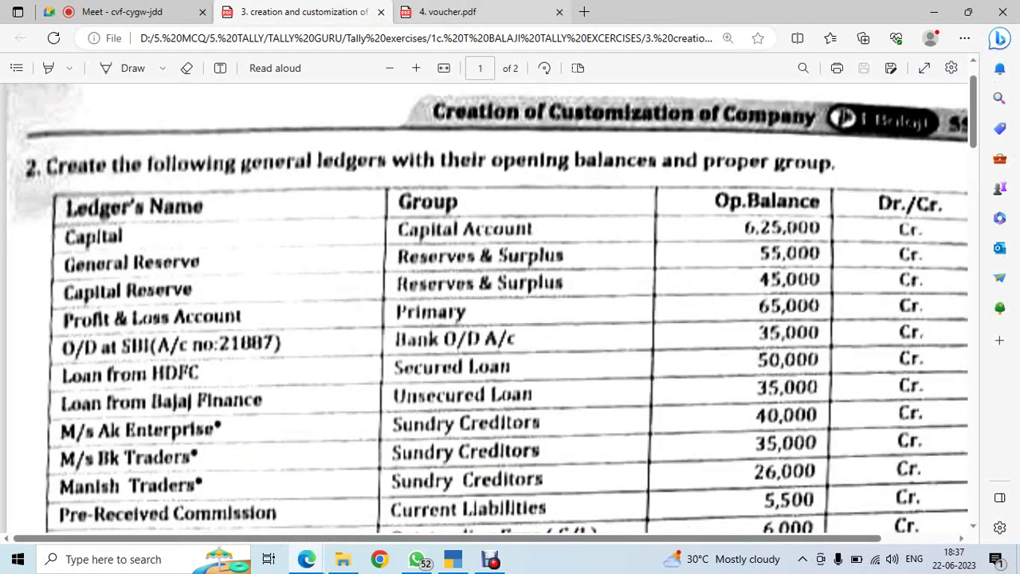
click(560, 12)
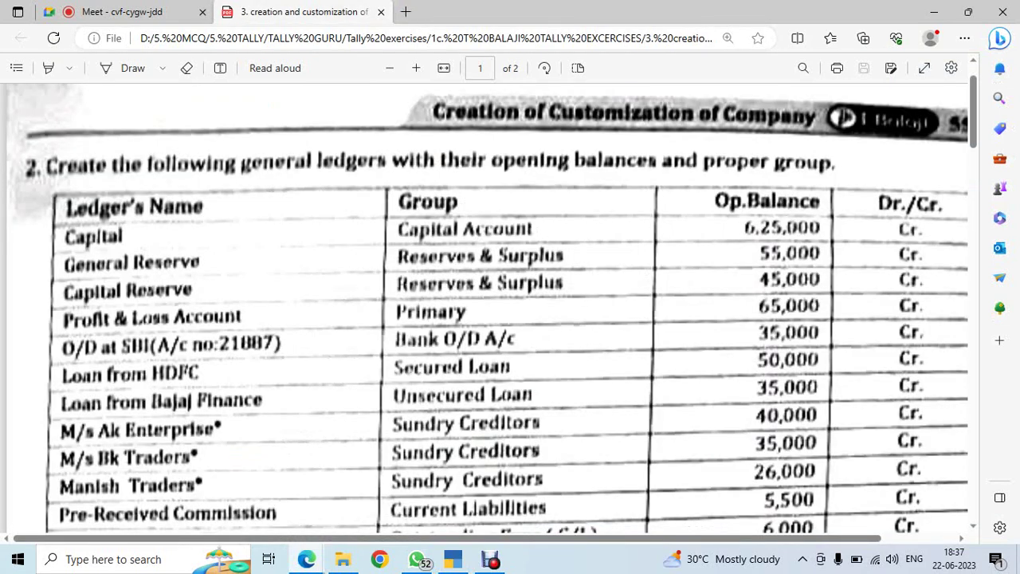
key(alt+Tab)
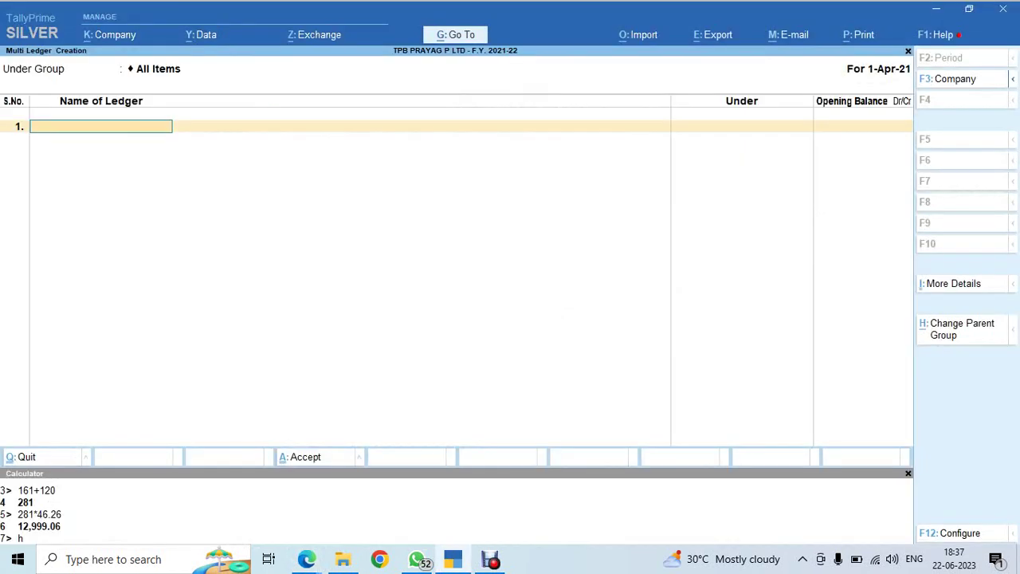
Create ledger Tpb Praygag Capital under Capital Account with a 6,25,000 Cr opening balance
text(Tpb Praygag Capital)
key(Return)
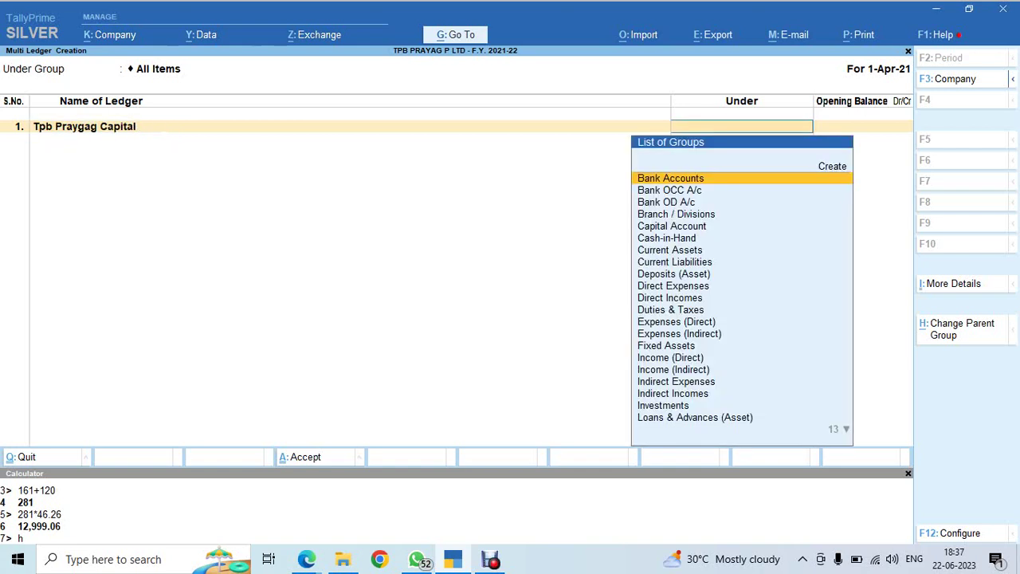
text(Cap)
key(Return)
text(6,25,000)
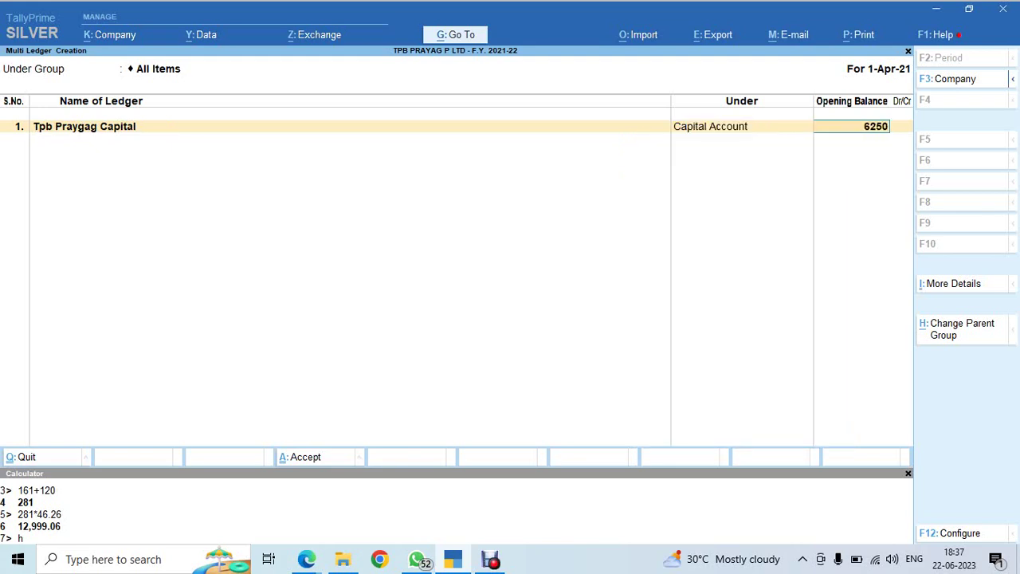
key(Return)
key(Return)
key(alt+Tab)
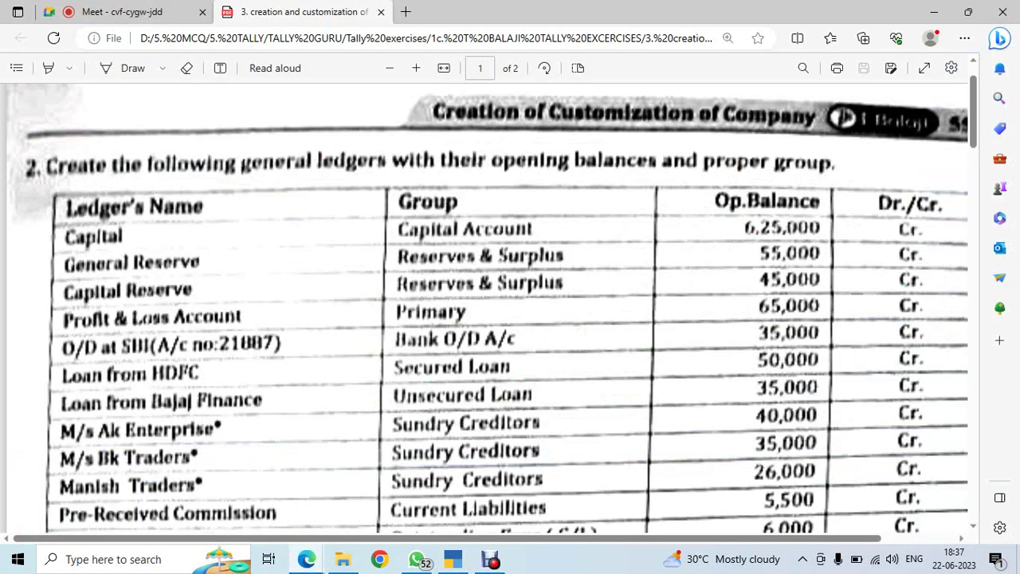
key(alt+Tab)
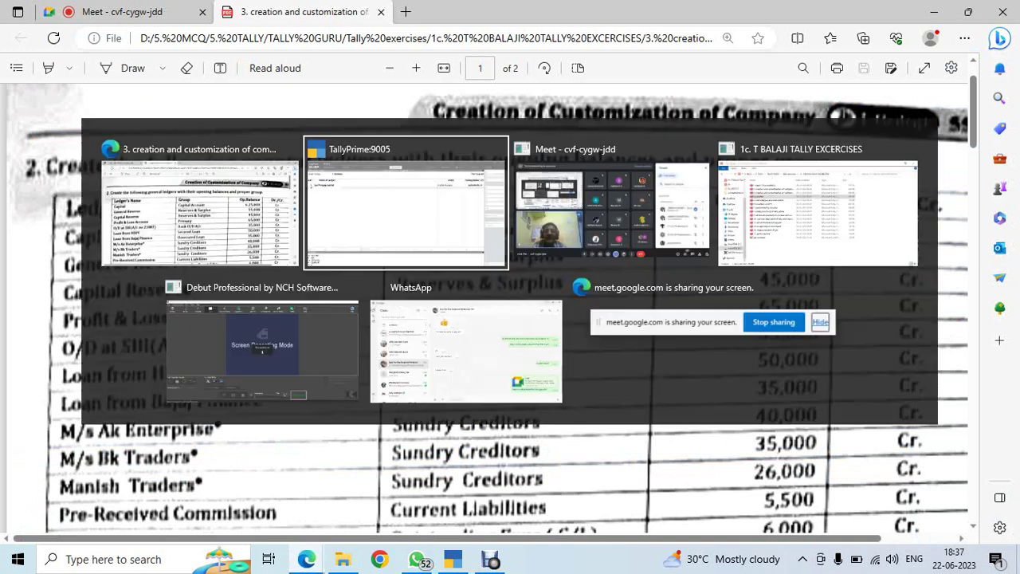
Add General Reserve under Reserves & Surplus with a 55,000 Cr opening balance
text(General Reserve)
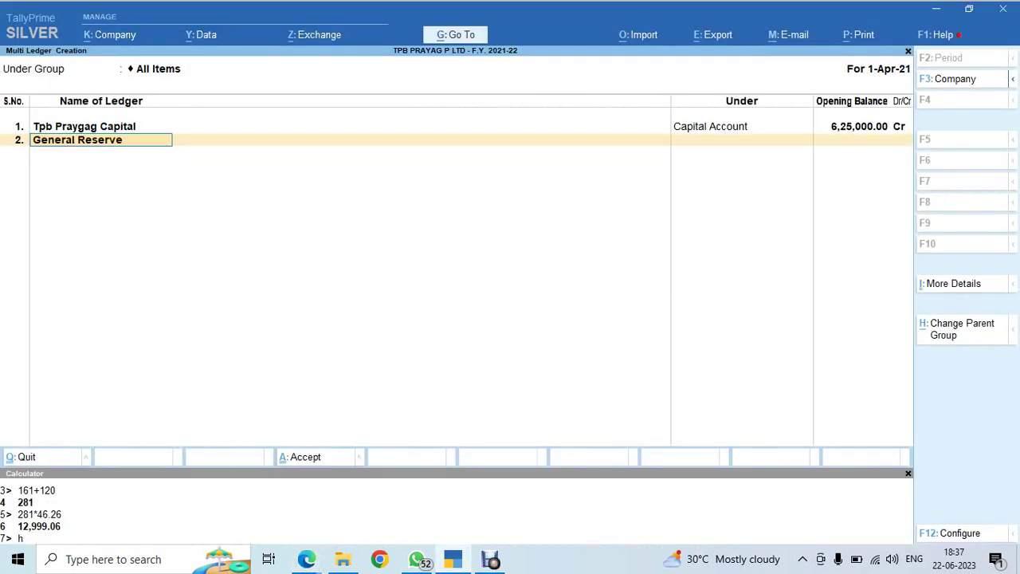
key(Return)
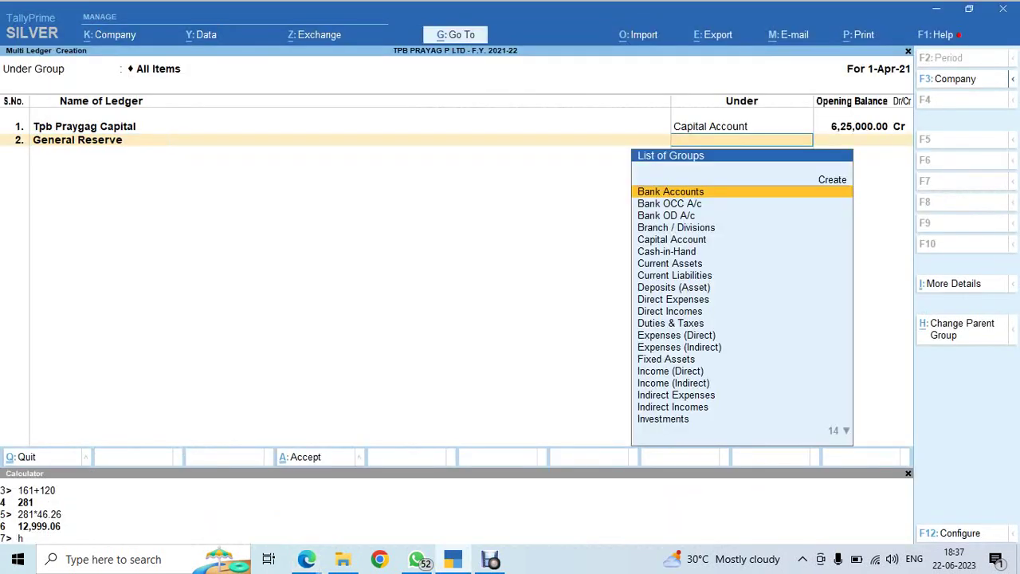
text(res)
key(Return)
key(alt+Tab)
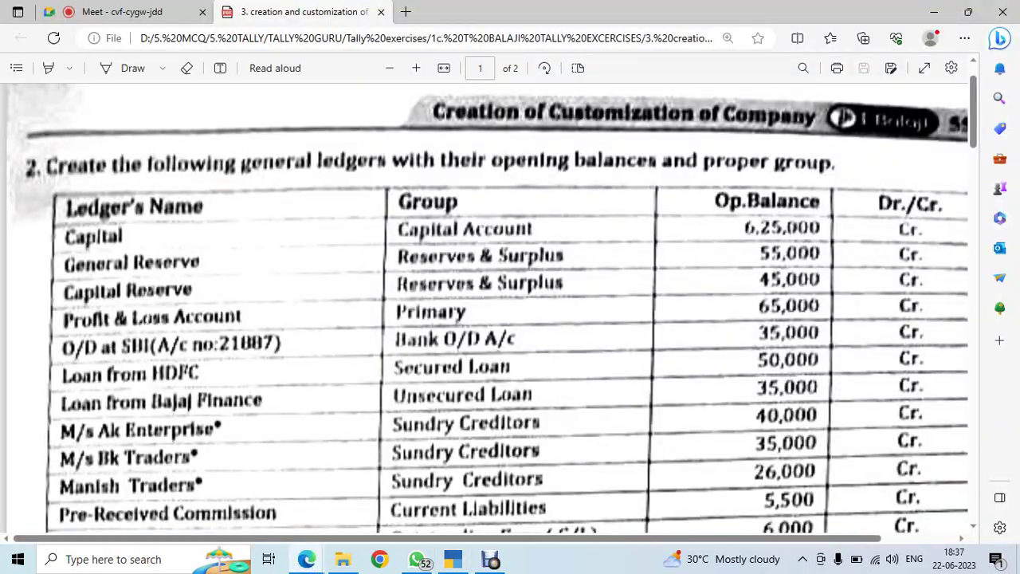
key(alt+Tab)
text(55000)
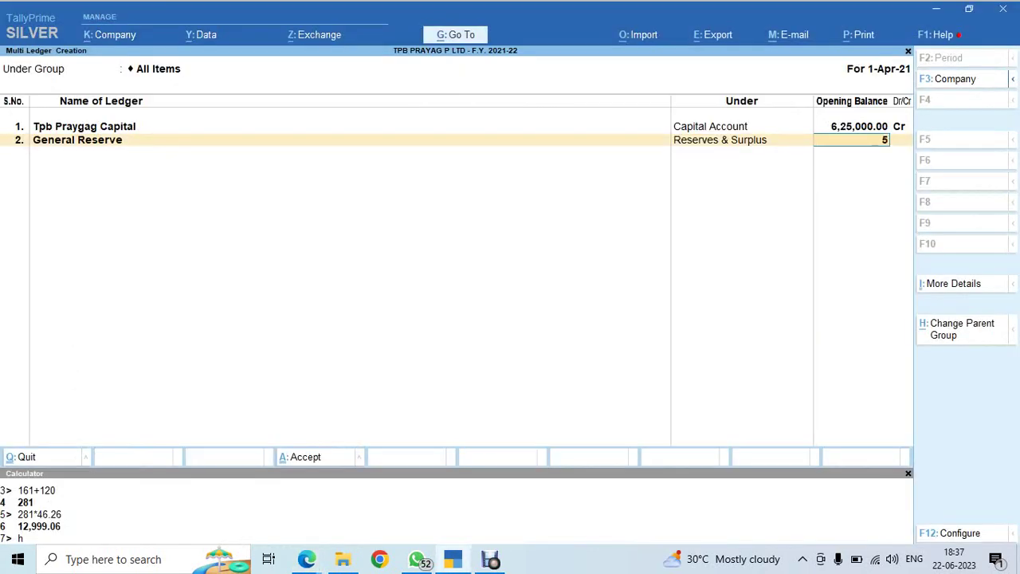
key(Return)
key(Return)
key(alt+Tab)
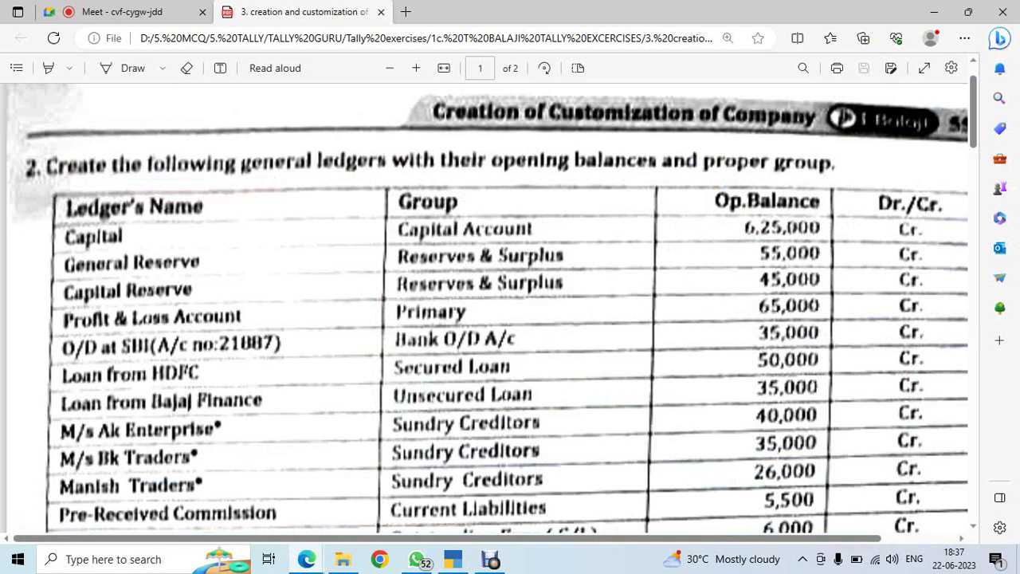
key(alt+Tab)
Add ledger Capital Reserve under Reserves & Surplus with a 45,000 Cr opening balance
text(Capoital)
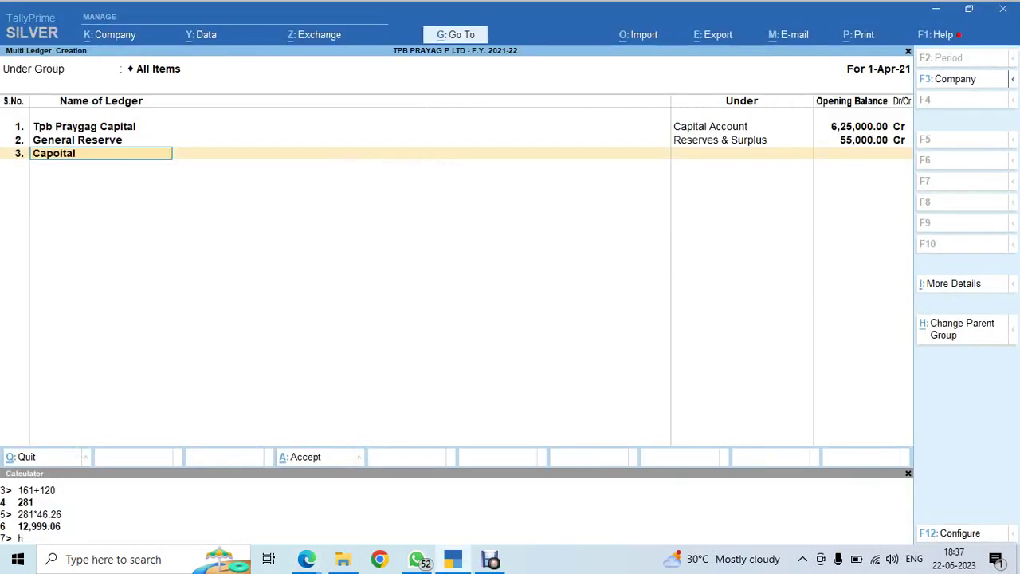
key(BackSpace)
key(BackSpace)
key(BackSpace)
key(BackSpace)
key(BackSpace)
key(BackSpace)
key(BackSpace)
key(BackSpace)
text(Capital Reserve)
key(Return)
text(Rese)
key(Return)
key(alt+Tab)
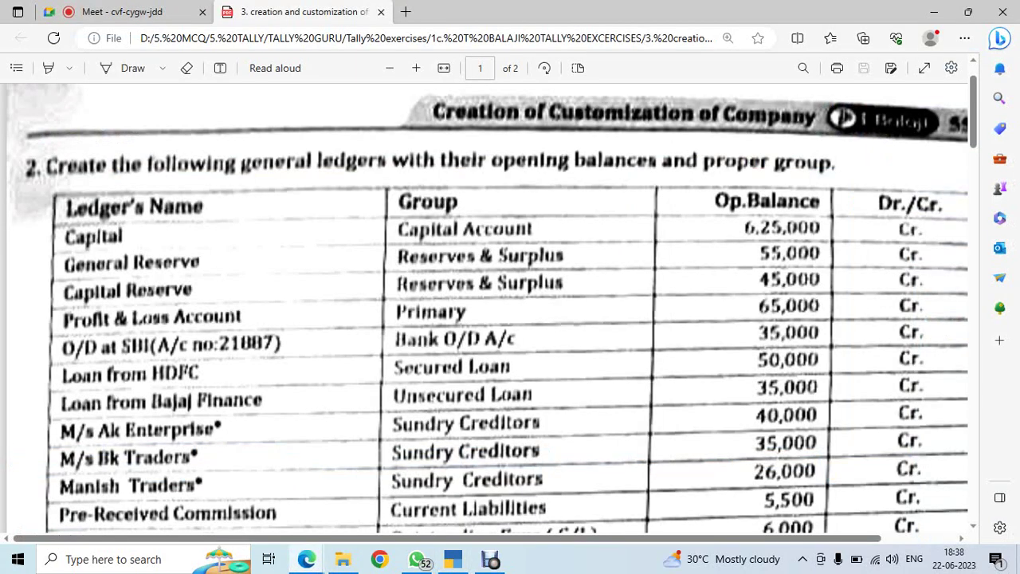
key(alt+Tab)
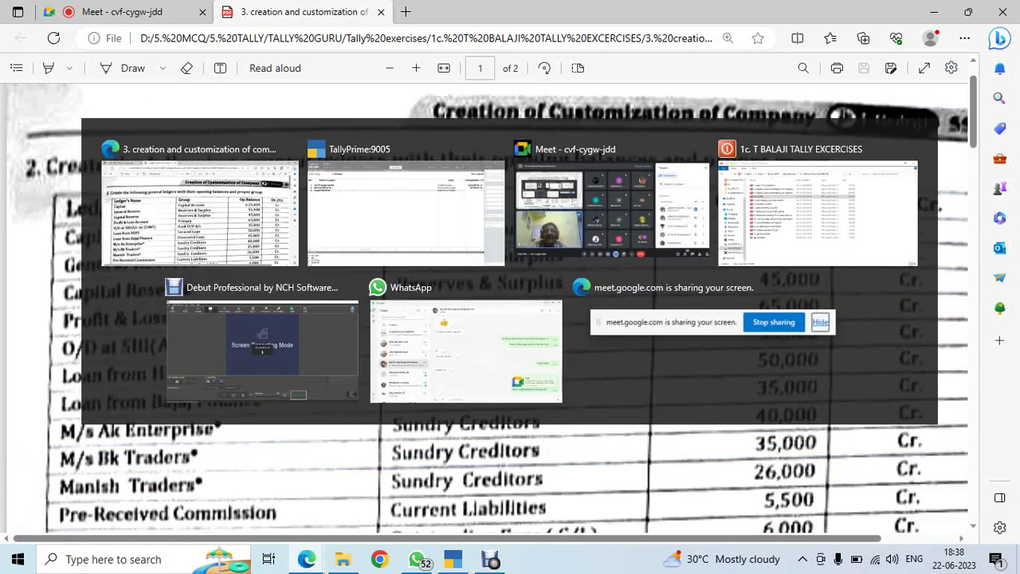
text(45000)
key(Return)
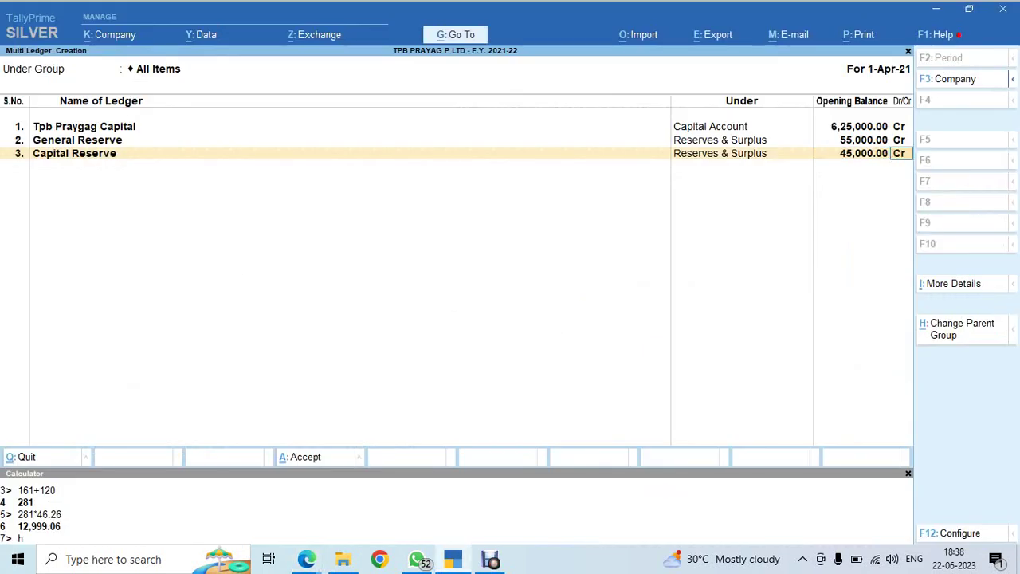
key(Return)
Add Sbi A/c Od under Bank OD A/c with a 35,000 Cr opening balance
key(alt+Tab)
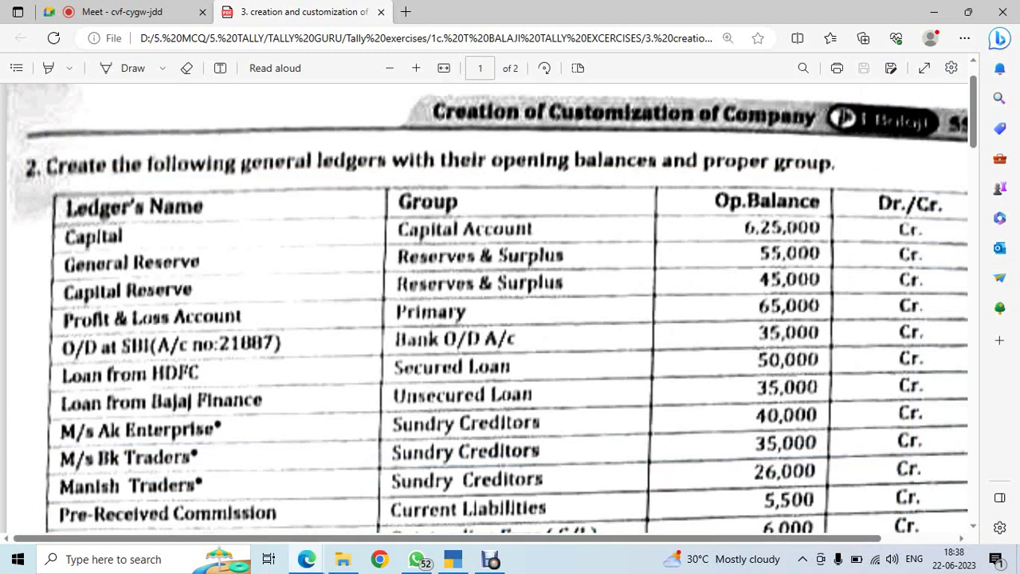
key(alt+Tab)
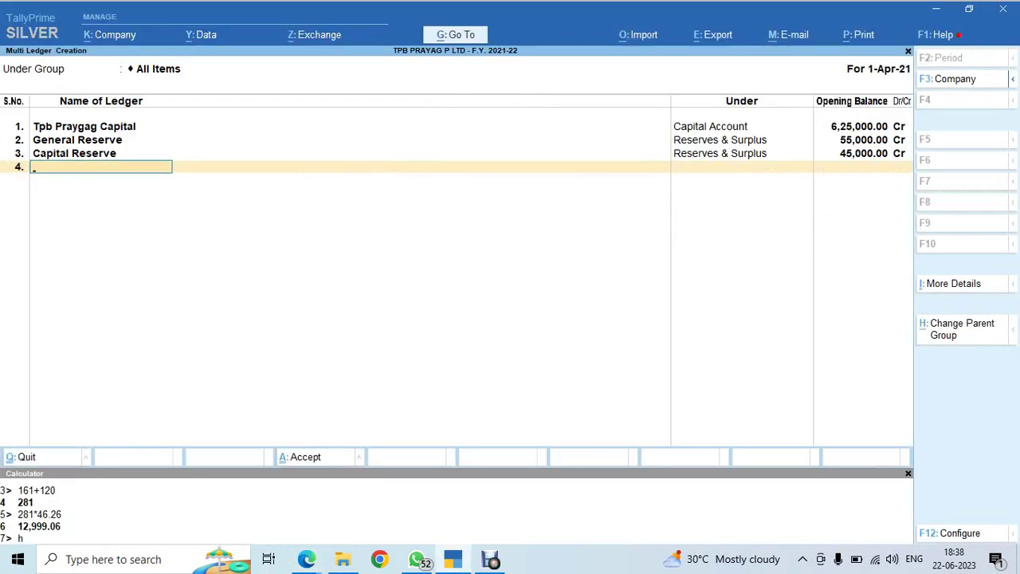
key(alt+Tab)
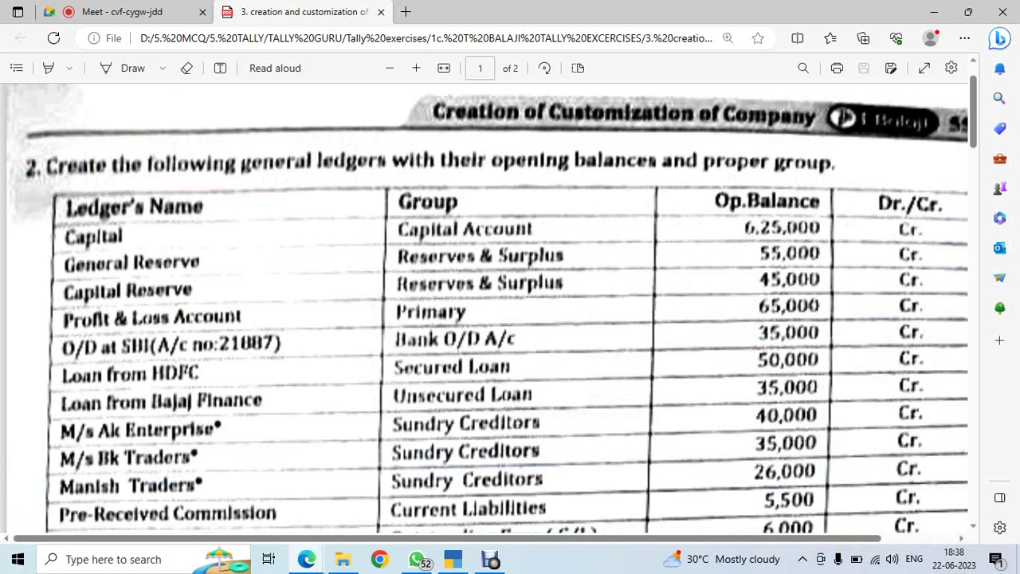
key(alt+Tab)
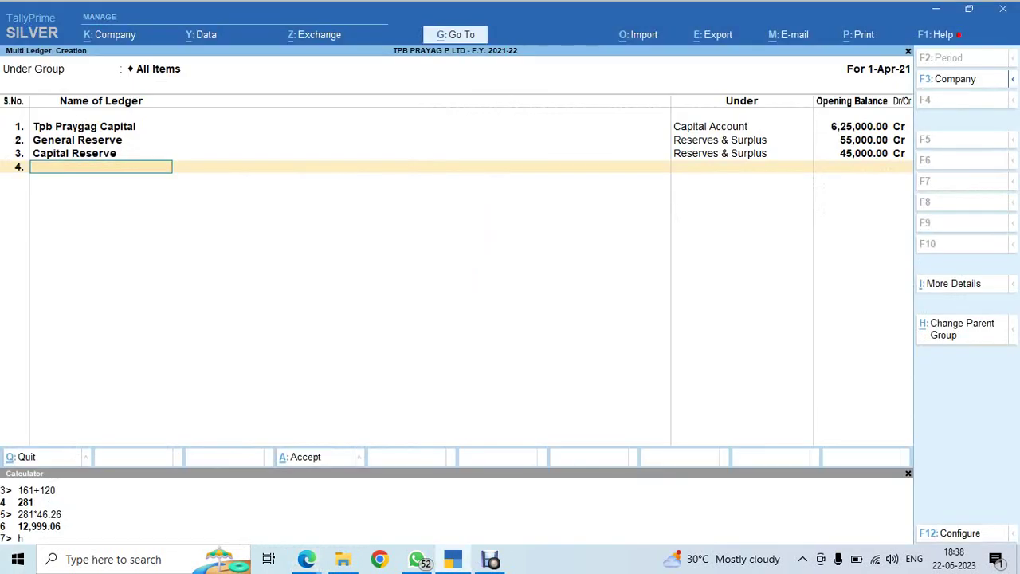
text(Sbi A/c Od)
key(Return)
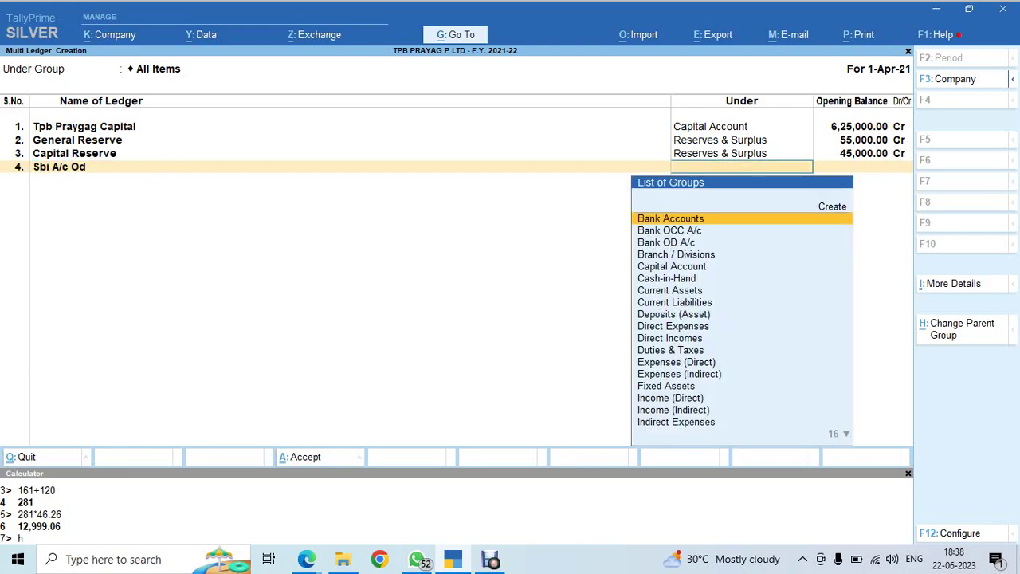
text(Od)
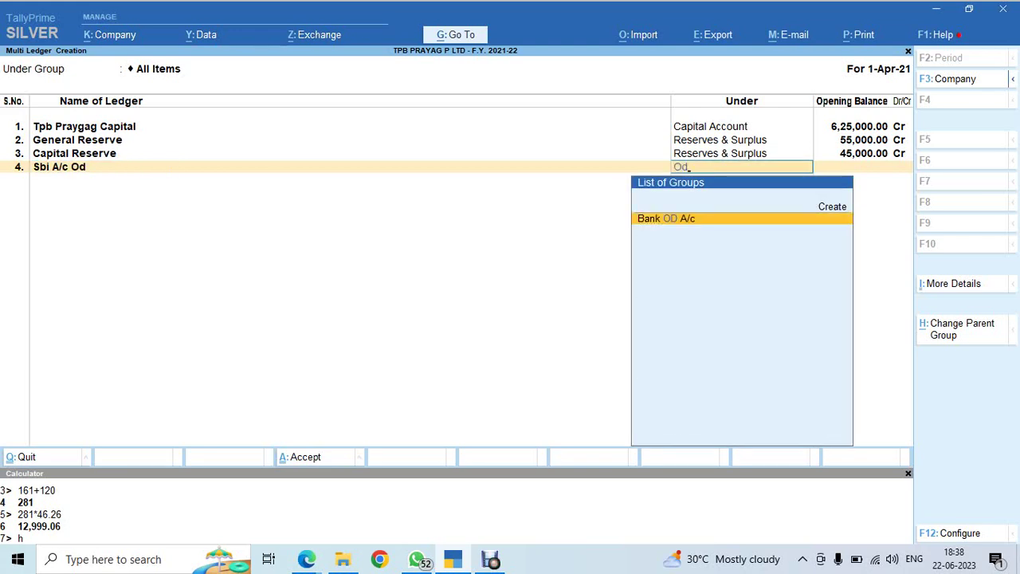
key(Return)
key(alt+Tab)
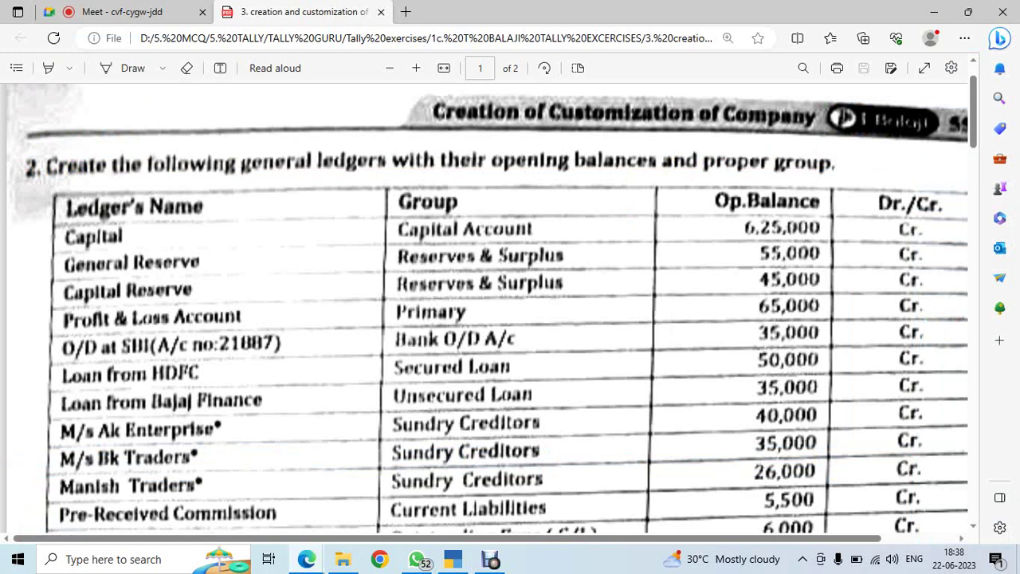
key(alt+Tab)
text(3)
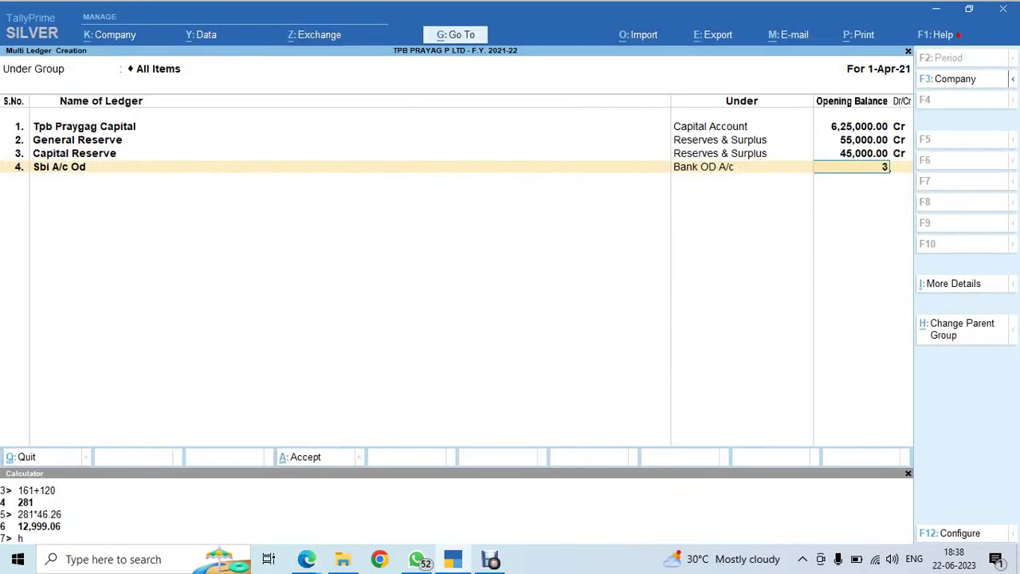
text(5,0000)
key(Return)
key(Return)
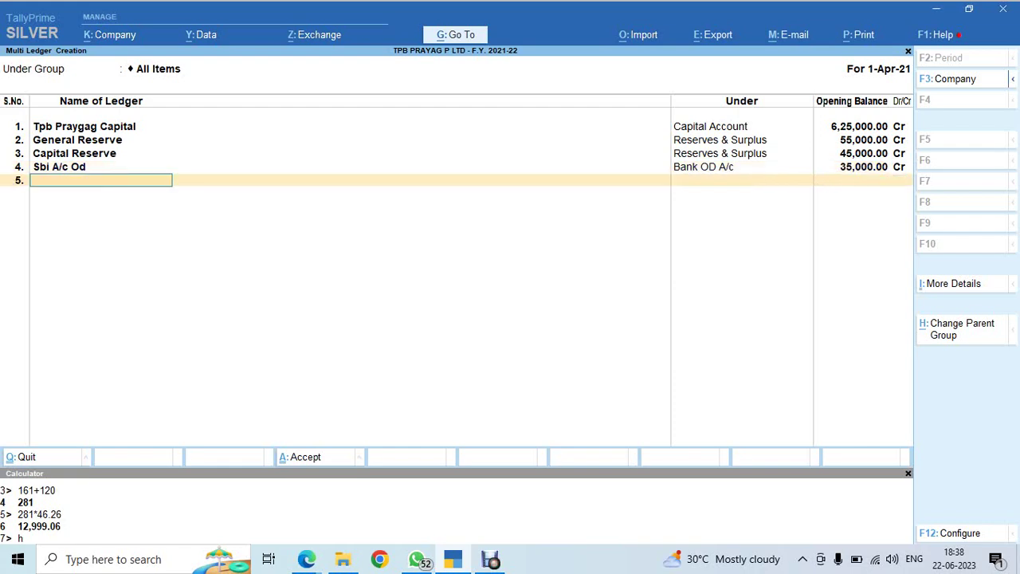
Add ledger Loan From HDFC, initially grouped under Unsecured Loans
key(alt+Tab)
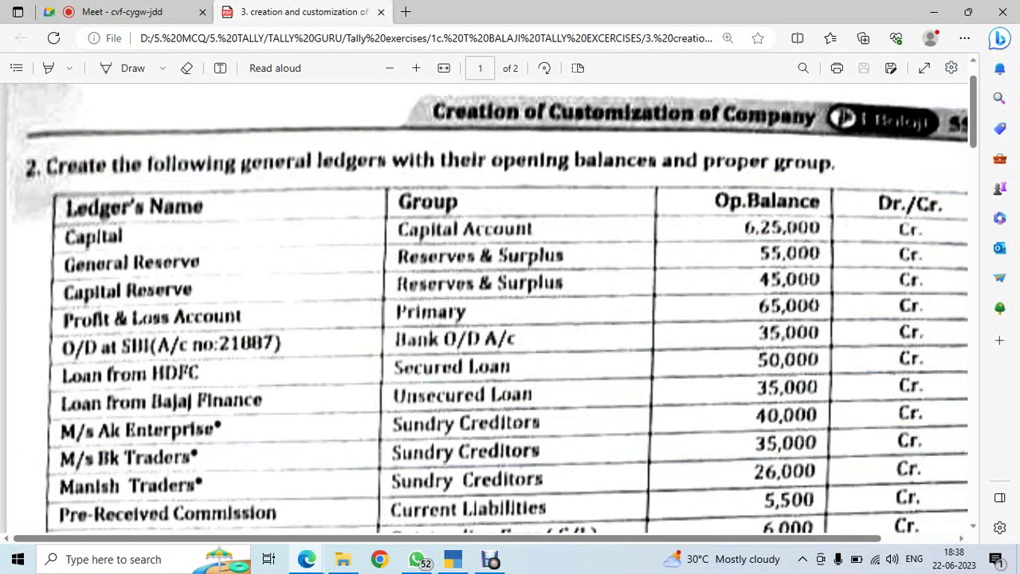
key(alt+Tab)
text(Loan)
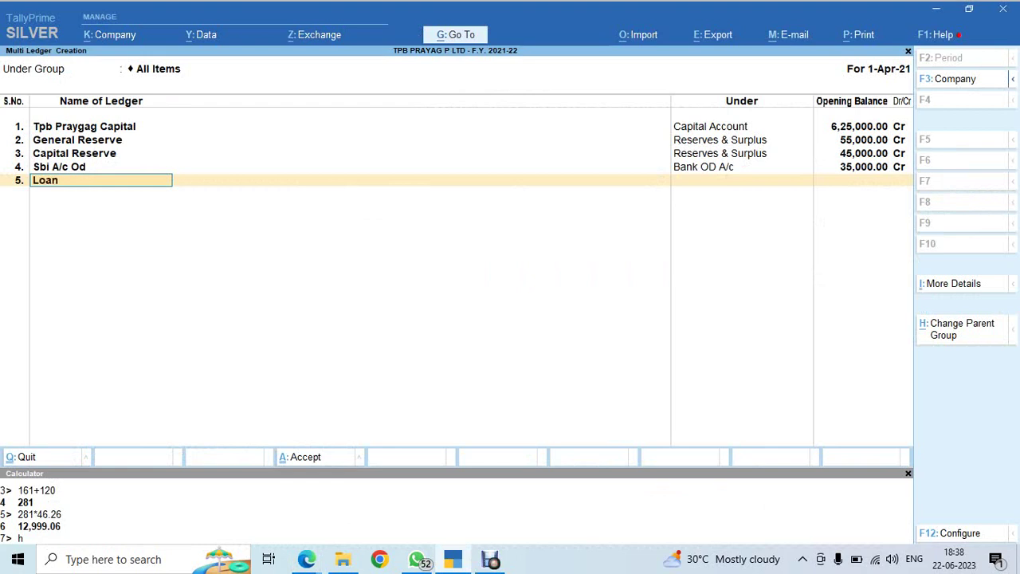
text( From HDFC)
key(Return)
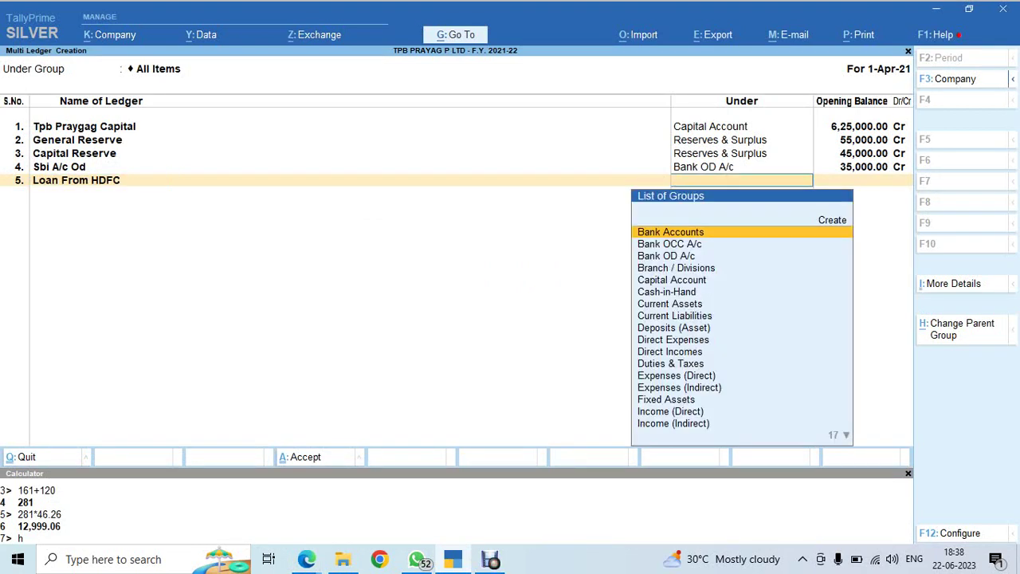
text(uns)
key(Return)
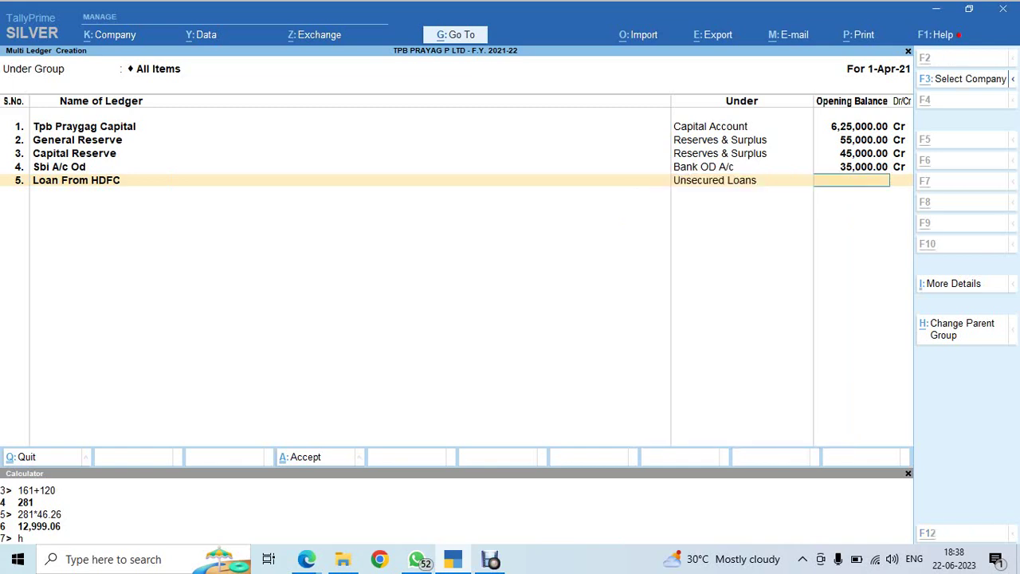
Change Loan From HDFC's group to Secured Loans and give it a 50,000 Cr opening balance
key(alt+Tab)
key(alt+Tab)
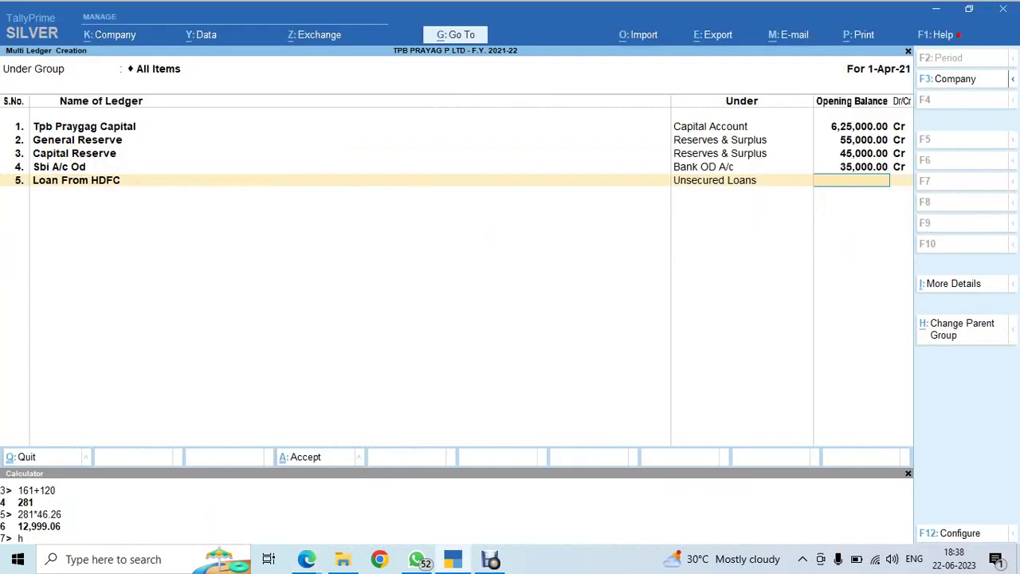
key(shift+Tab)
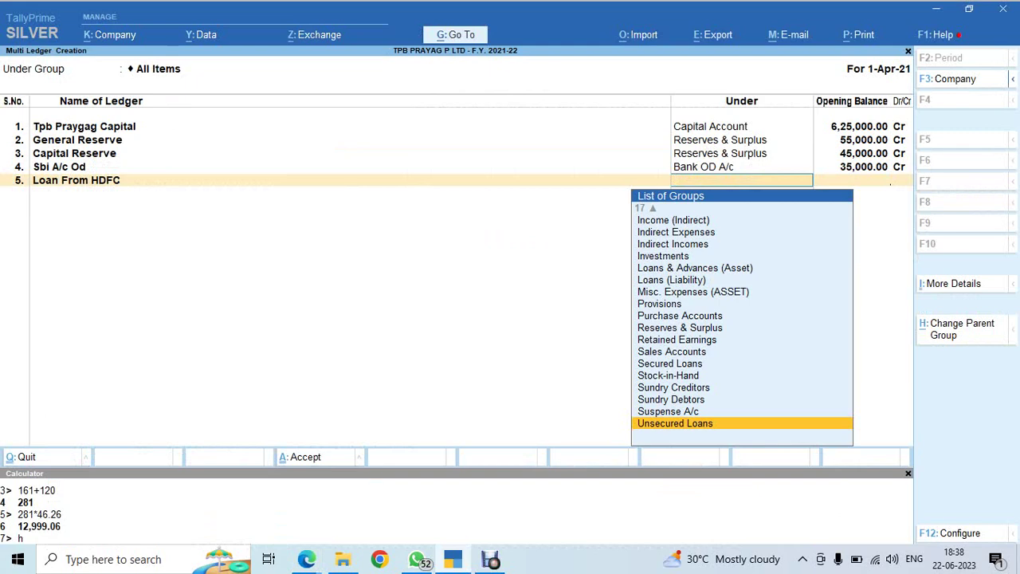
text(SE)
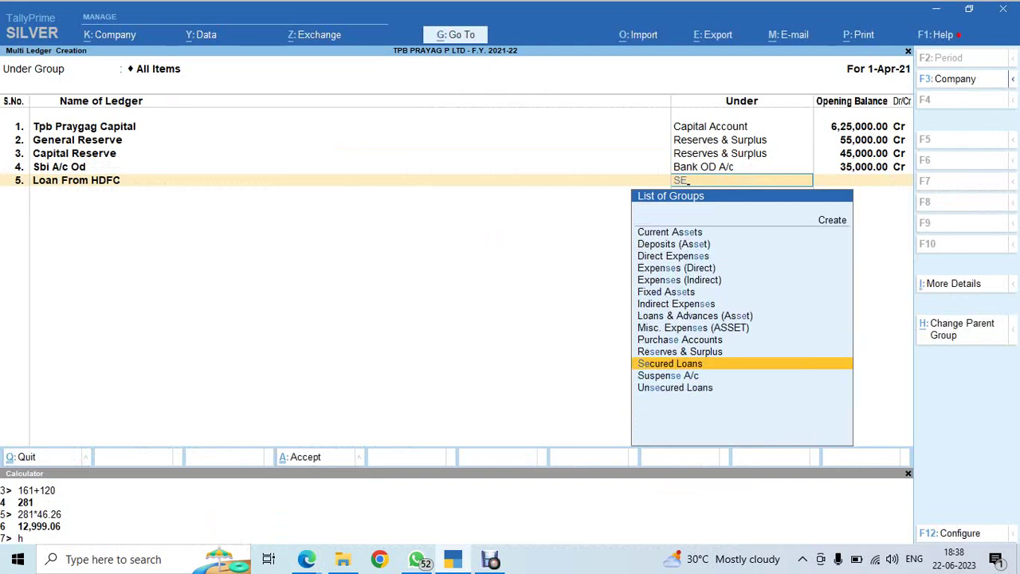
key(Return)
key(alt+Tab)
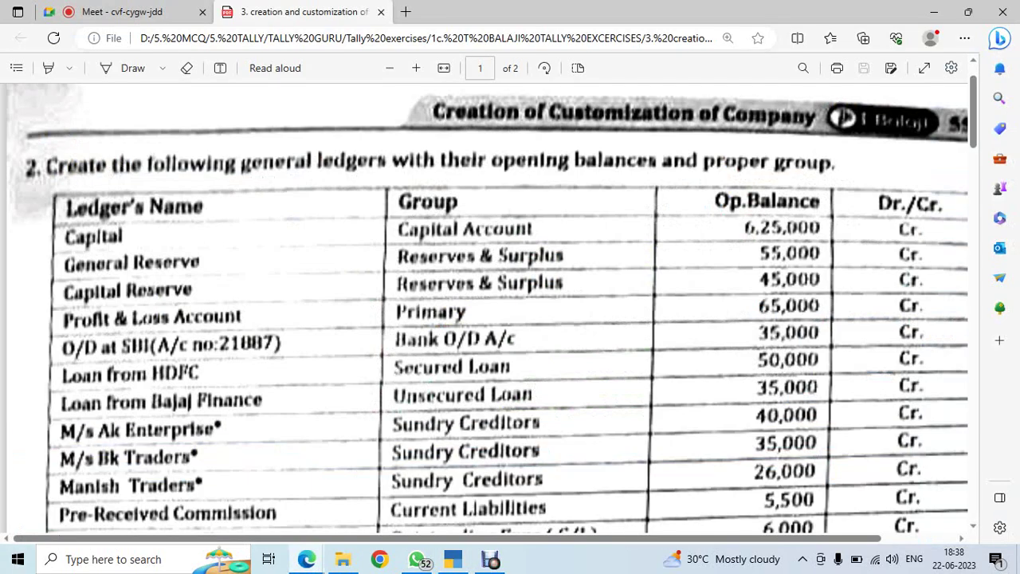
key(alt+Tab)
text(50000)
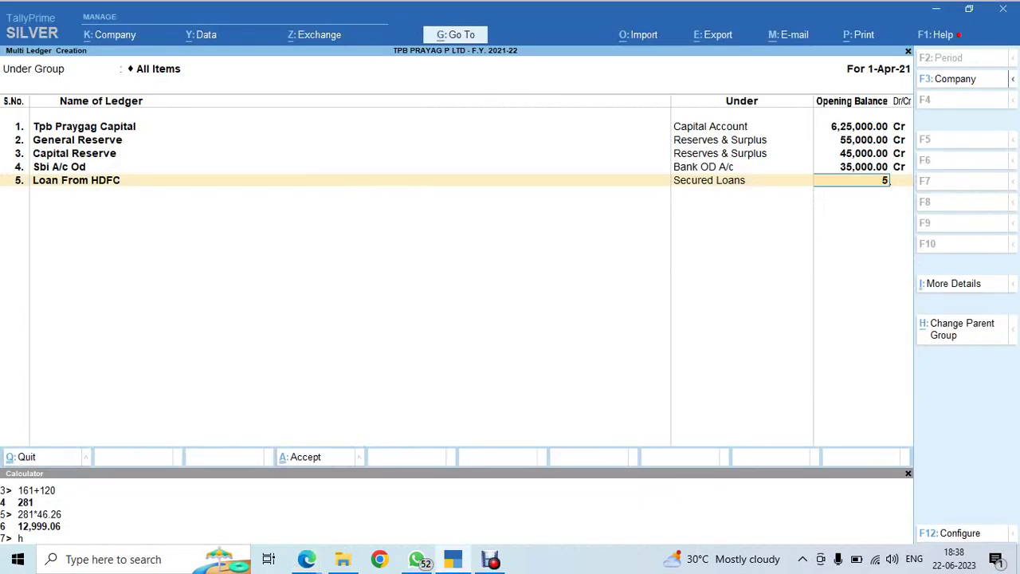
key(Return)
key(Return)
key(alt+Tab)
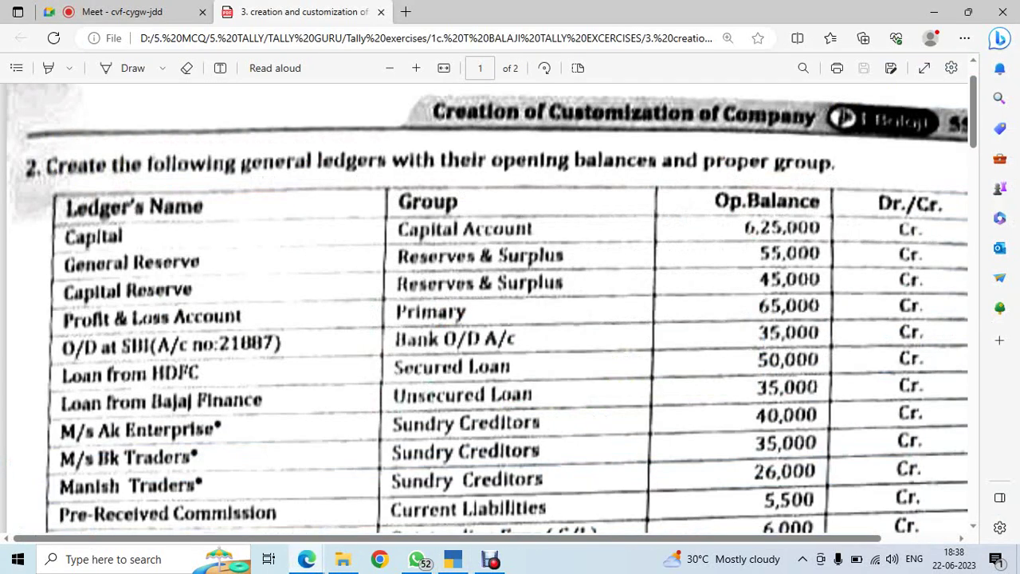
key(alt+Tab)
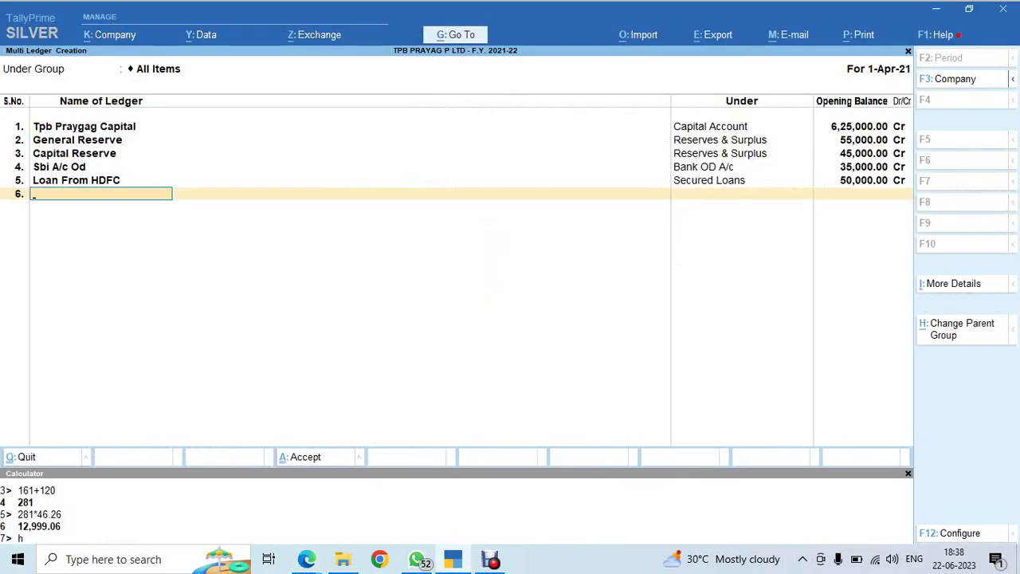
Enter ledger Bajaj Finance Loan under Unsecured Loans in row 6
text(BAJAU)
key(BackSpace)
text(J FIN)
key(BackSpace)
key(BackSpace)
key(BackSpace)
key(BackSpace)
key(BackSpace)
key(BackSpace)
key(BackSpace)
key(BackSpace)
key(BackSpace)
text(Bajaj finance)
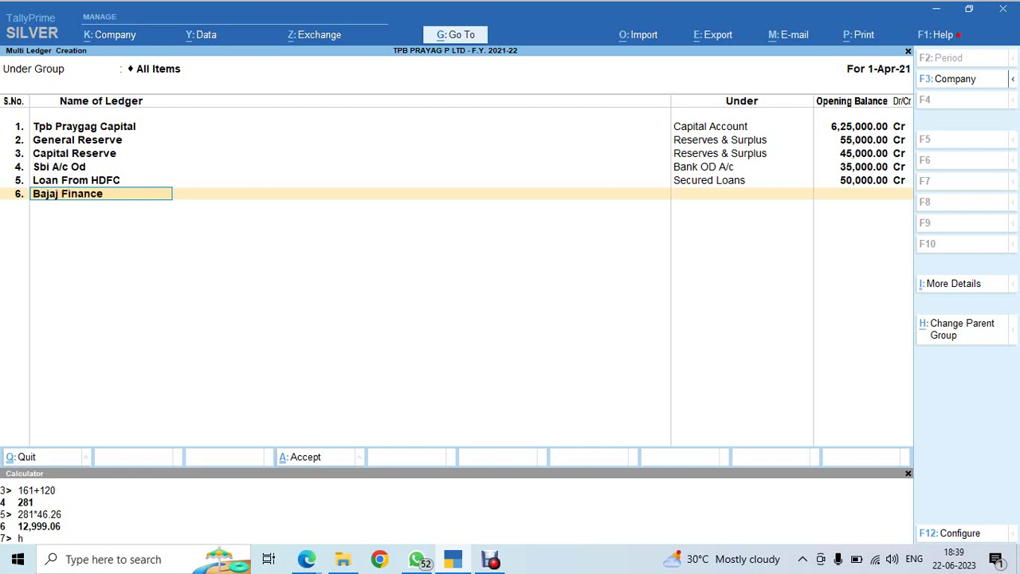
text( Lopan)
key(Return)
text(uns)
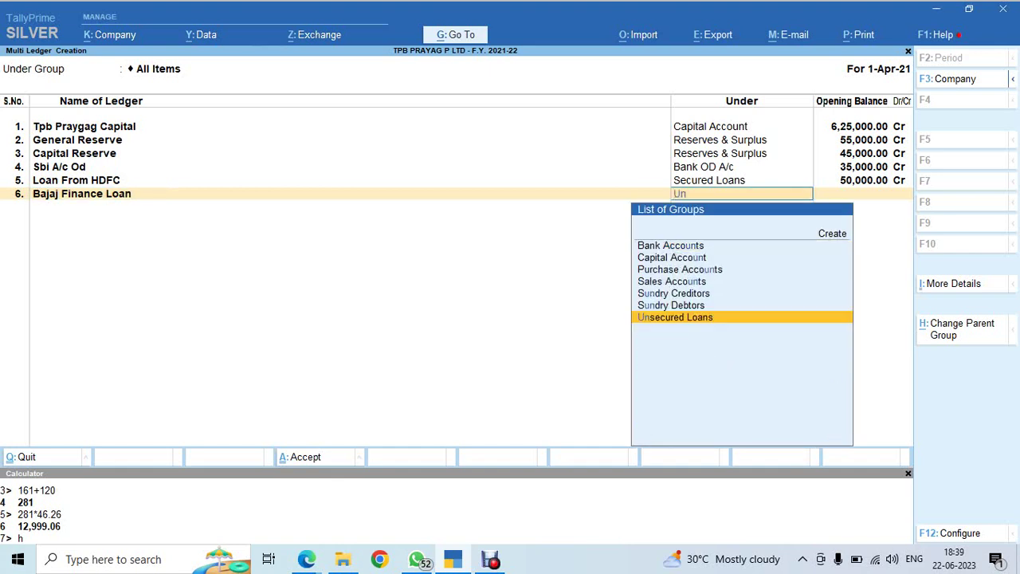
key(Return)
Give Bajaj Finance Loan a 35,000 Cr opening balance and review the sheet's next entries
key(alt+Tab)
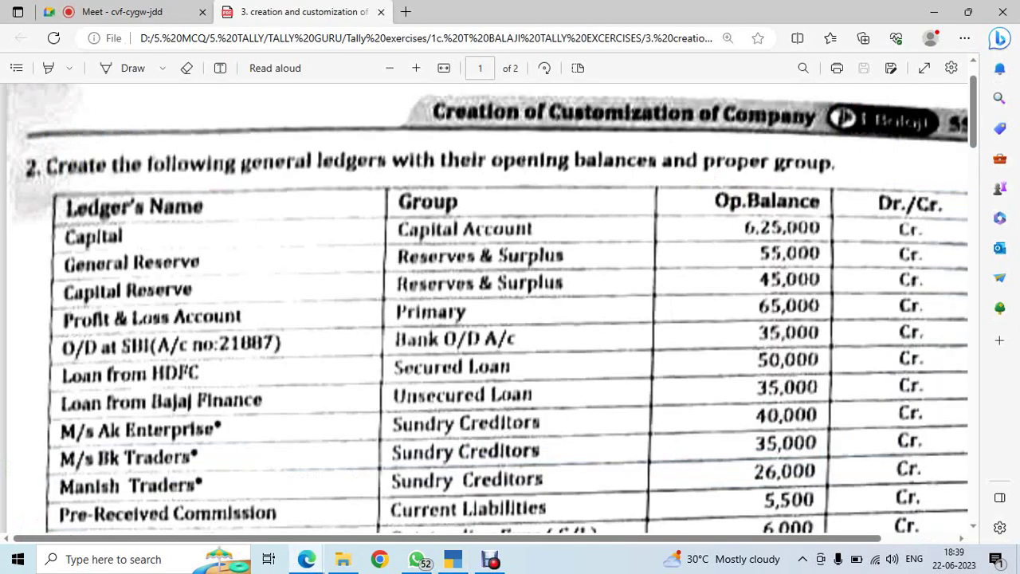
key(alt+Tab)
text(3)
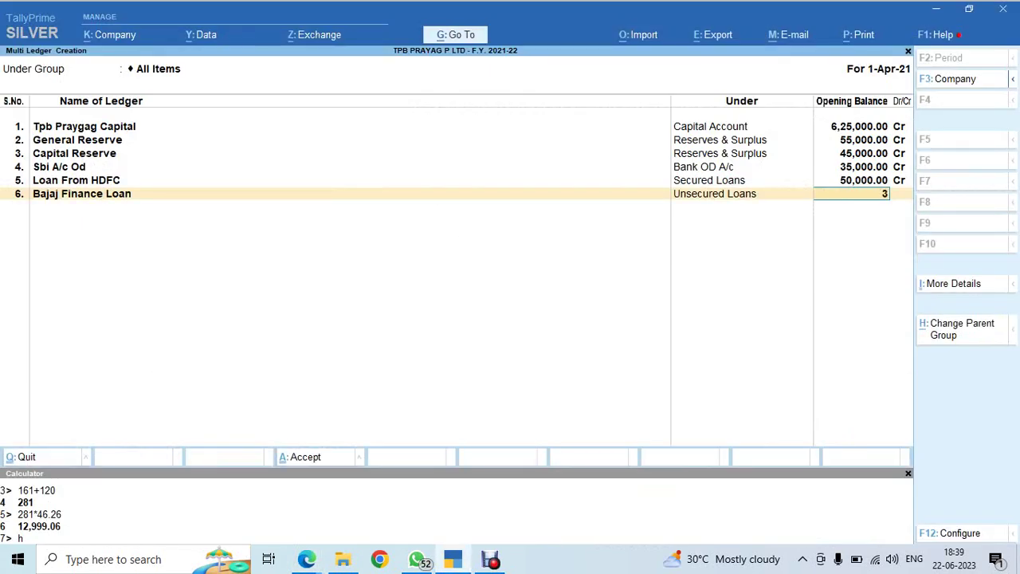
text(5000)
key(Return)
key(Return)
key(alt+Tab)
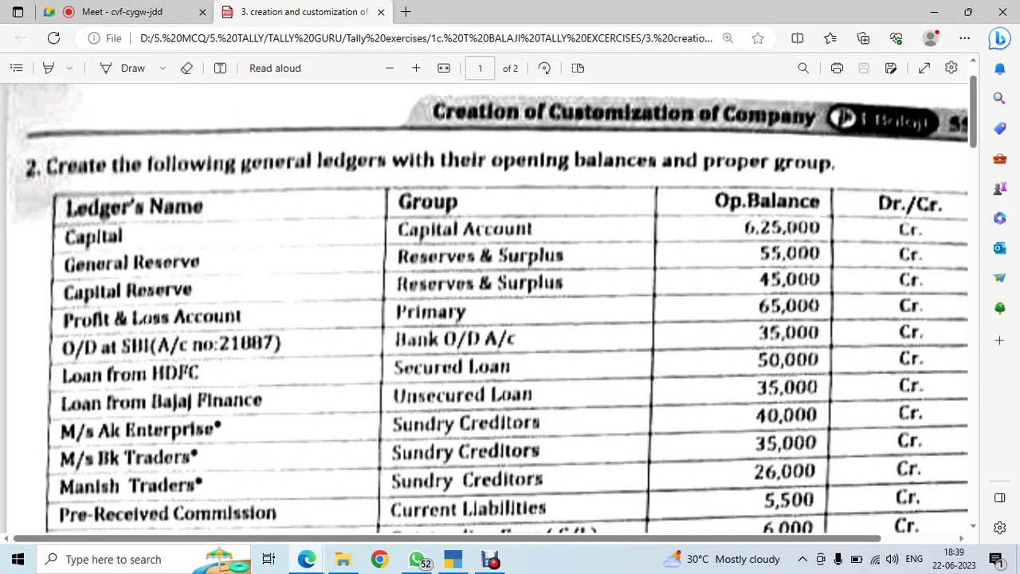
scroll(492, 309, down, 2)
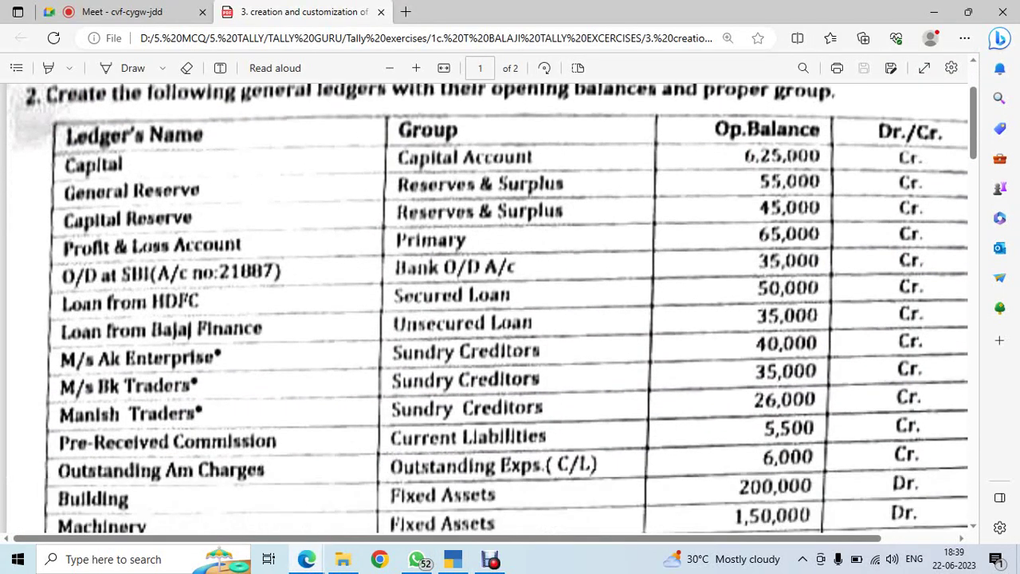
key(alt+Tab)
key(alt+Tab)
key(alt+Tab)
Add A K Enterprises under Sundry Creditors with a 40,000 Cr opening balance
text(A)
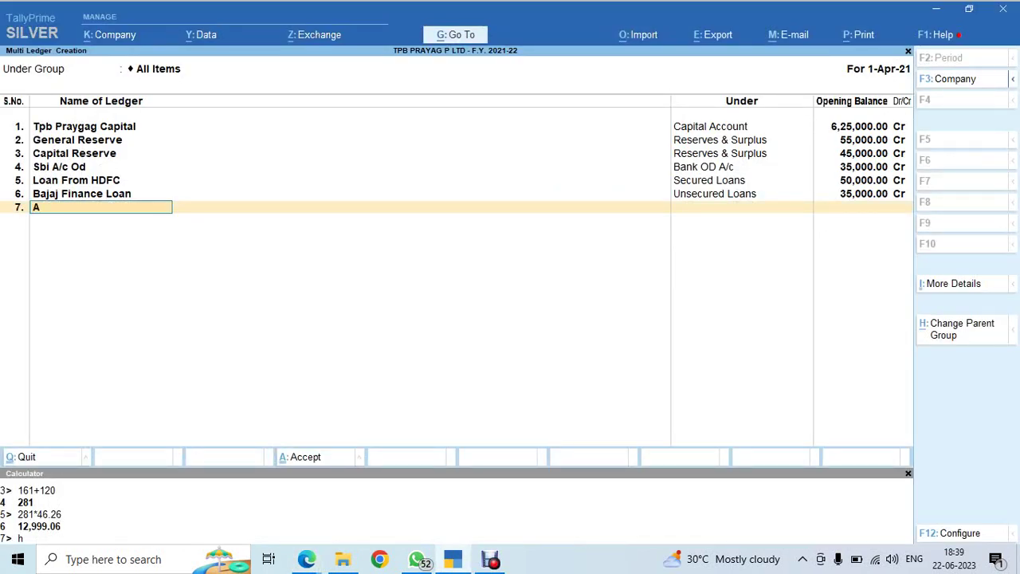
text( K enterprises)
key(Return)
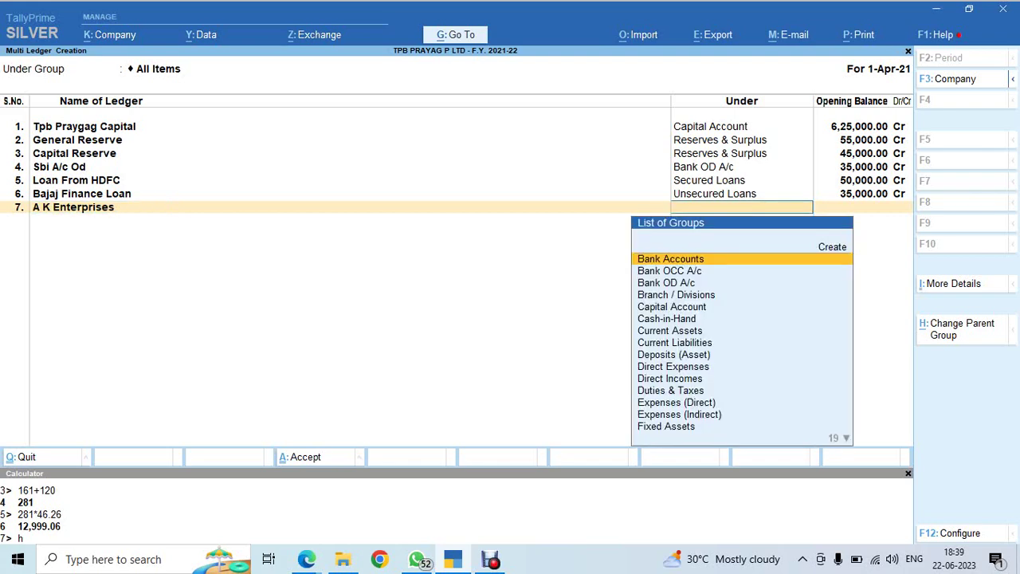
text(Sund)
key(Return)
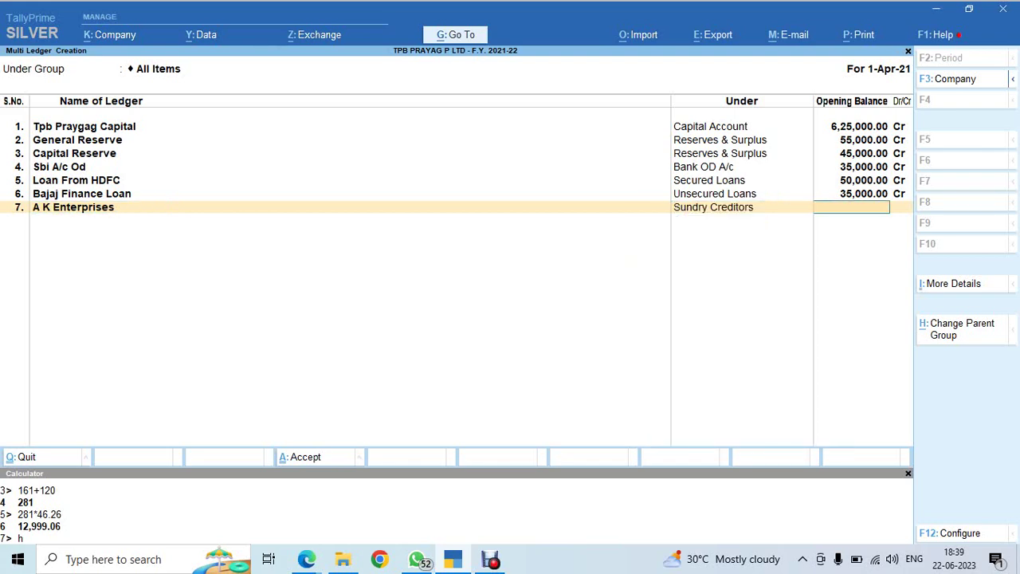
key(alt+Tab)
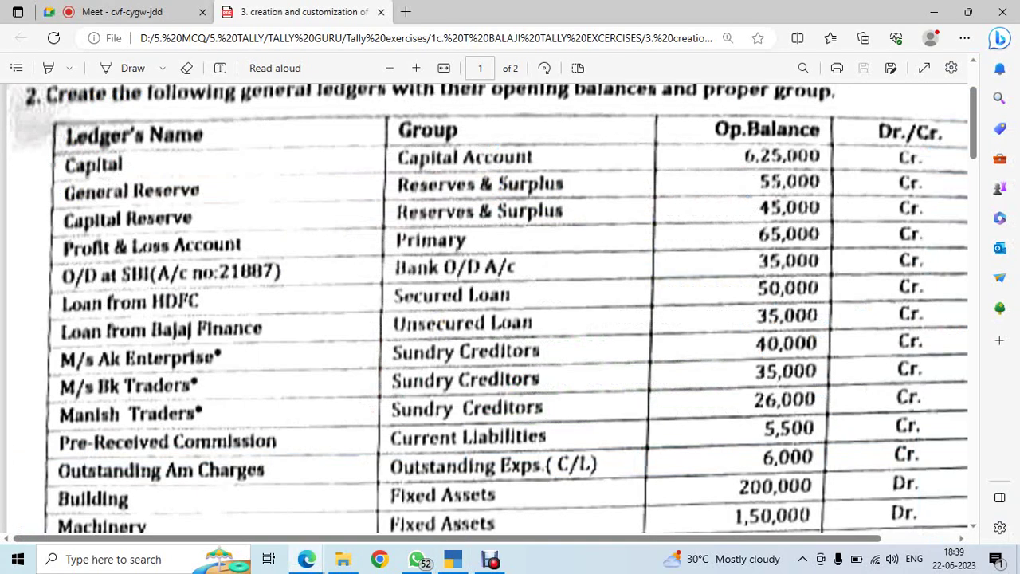
key(alt+Tab)
text(40000)
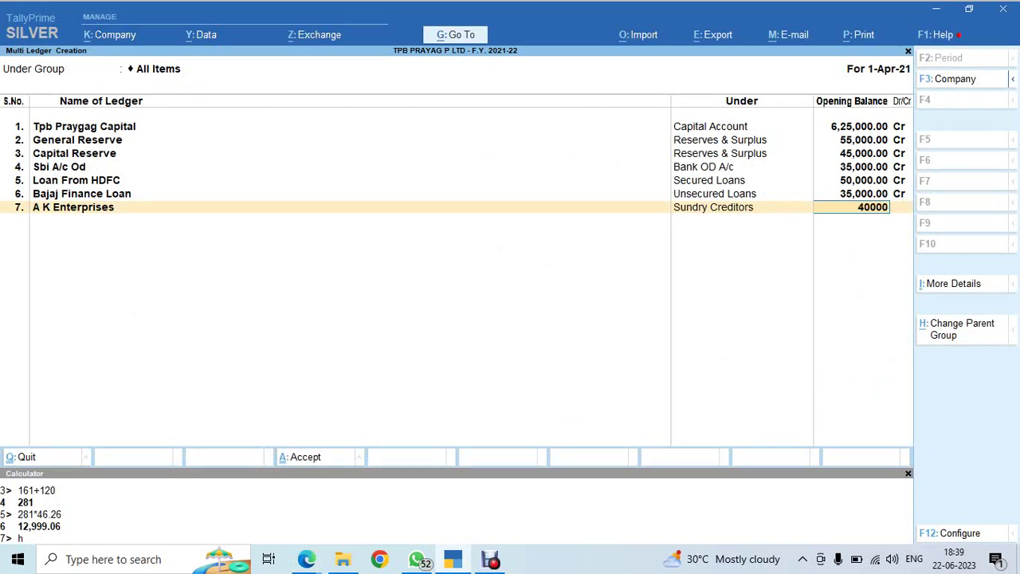
key(Return)
key(Return)
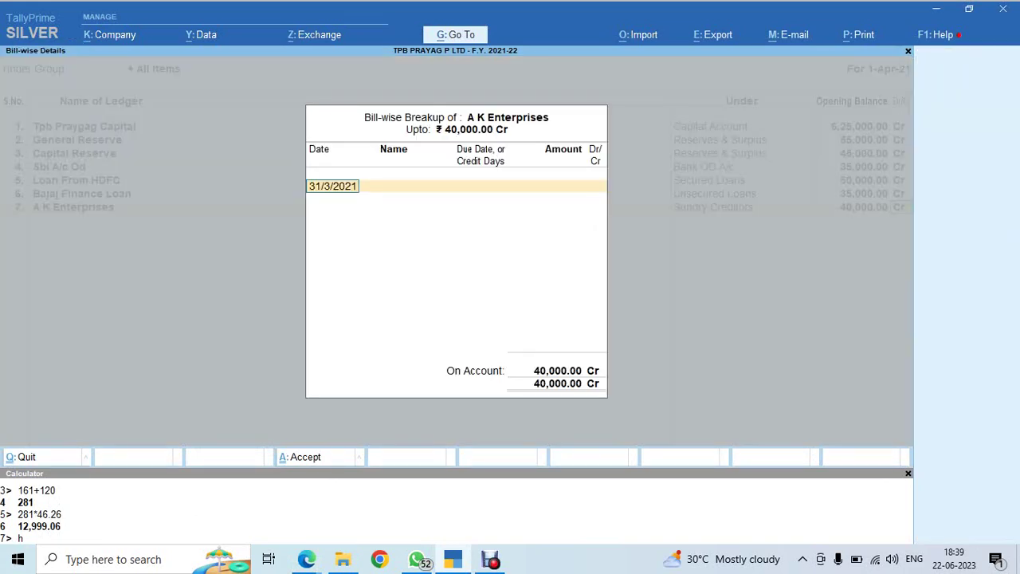
Look up the creditor's bills and enter 31/1/2021 as the first bill's date
key(alt+Tab)
scroll(511, 303, down, 4)
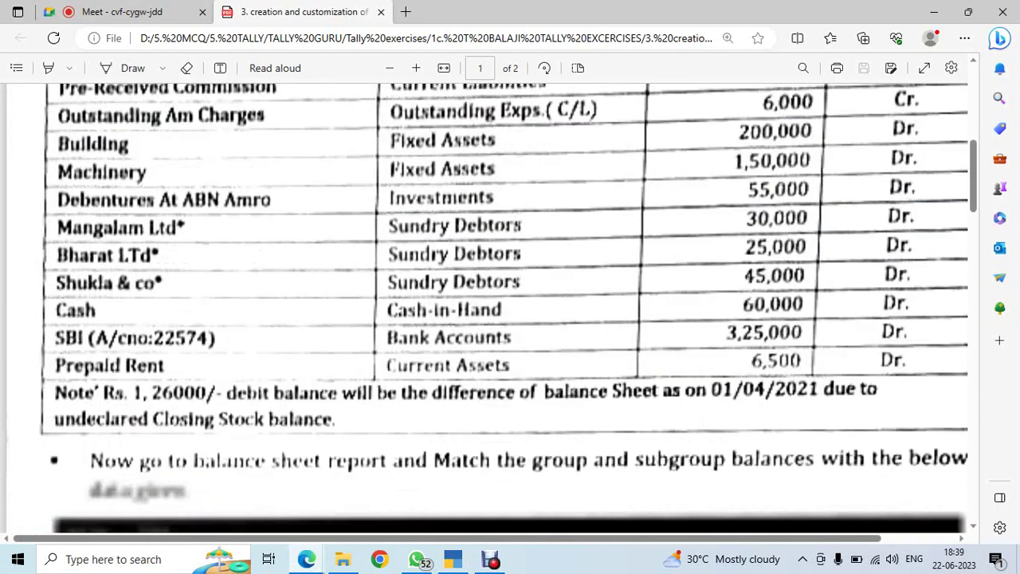
scroll(510, 303, down, 15)
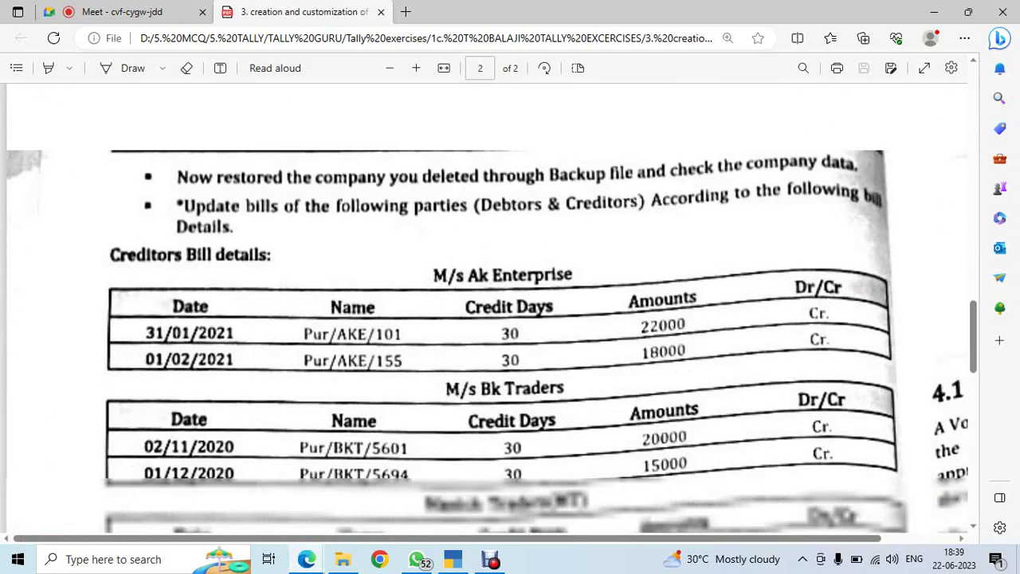
scroll(511, 303, down, 4)
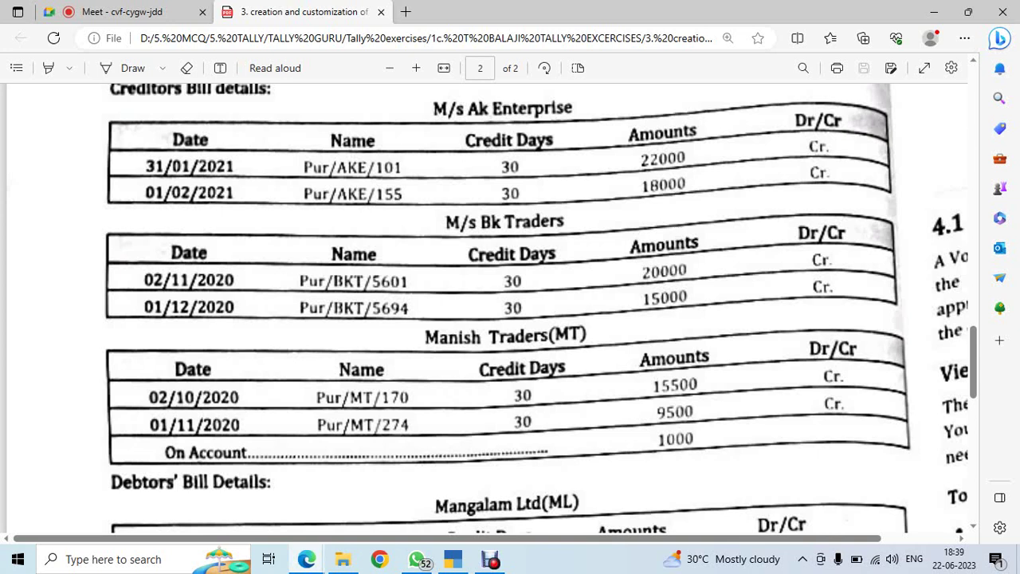
key(alt+Tab)
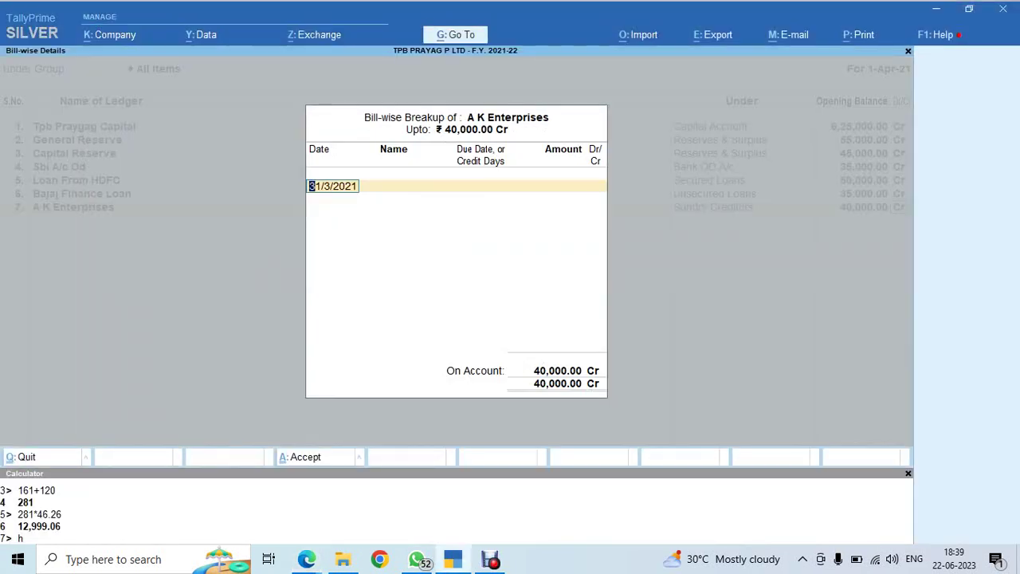
text(31.1.0)
key(BackSpace)
text(21)
key(Return)
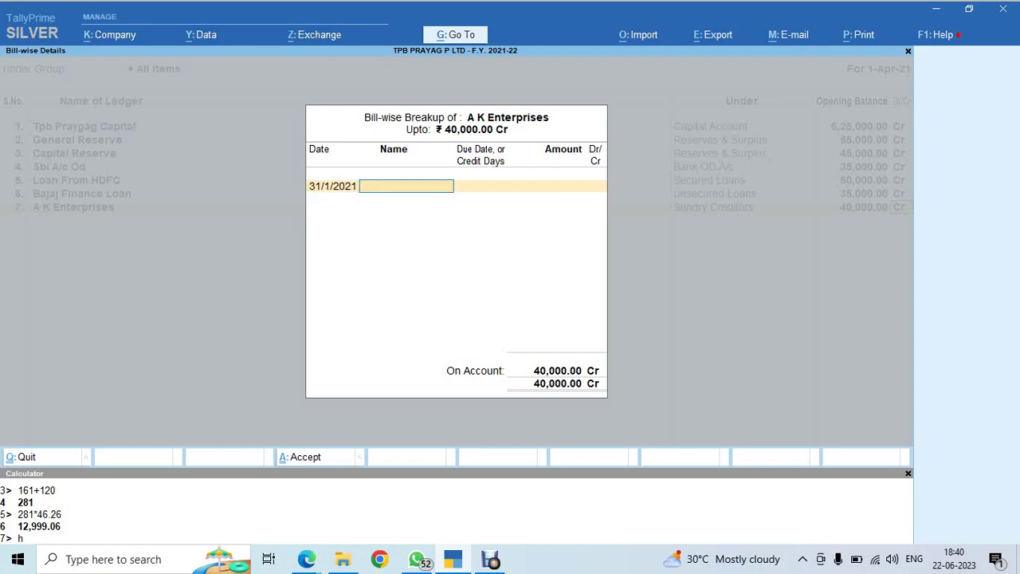
Complete the first bill as Pur/AKE/101 with 30 credit days and 22,000 amount
key(alt+Tab)
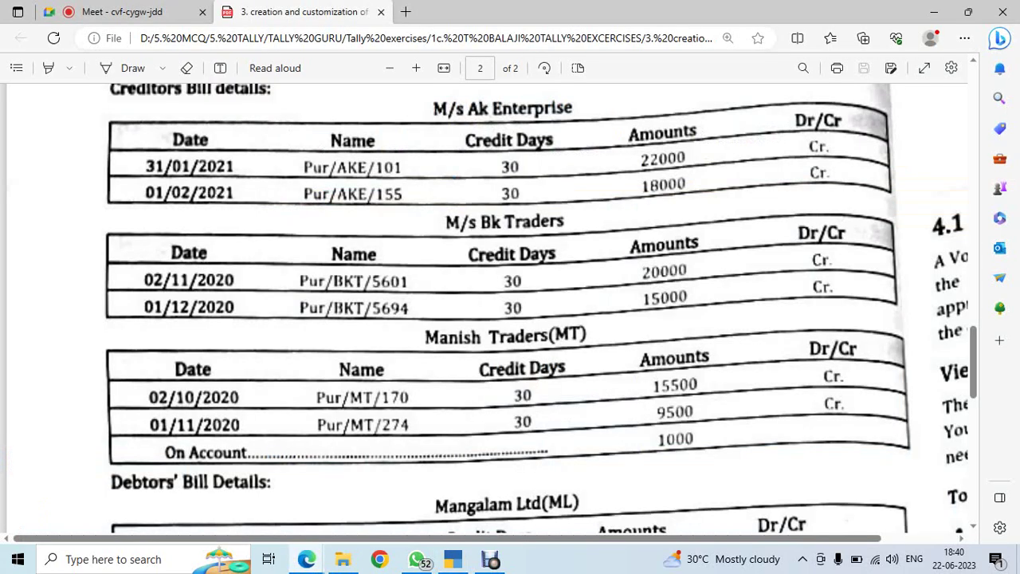
key(alt+Tab)
text(Pu)
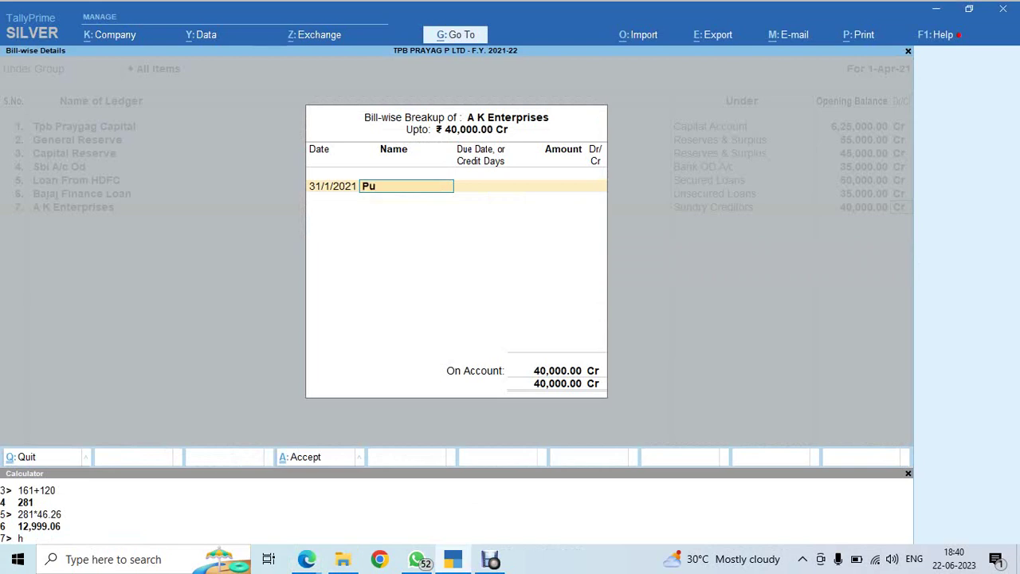
text(r/AKE/)
key(alt+Tab)
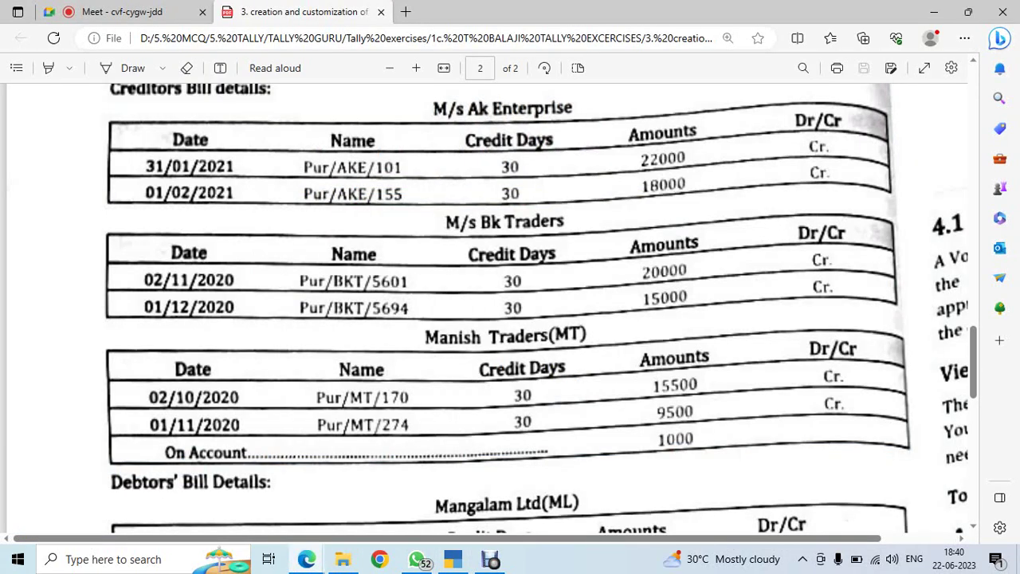
key(alt+Tab)
text(101)
key(Return)
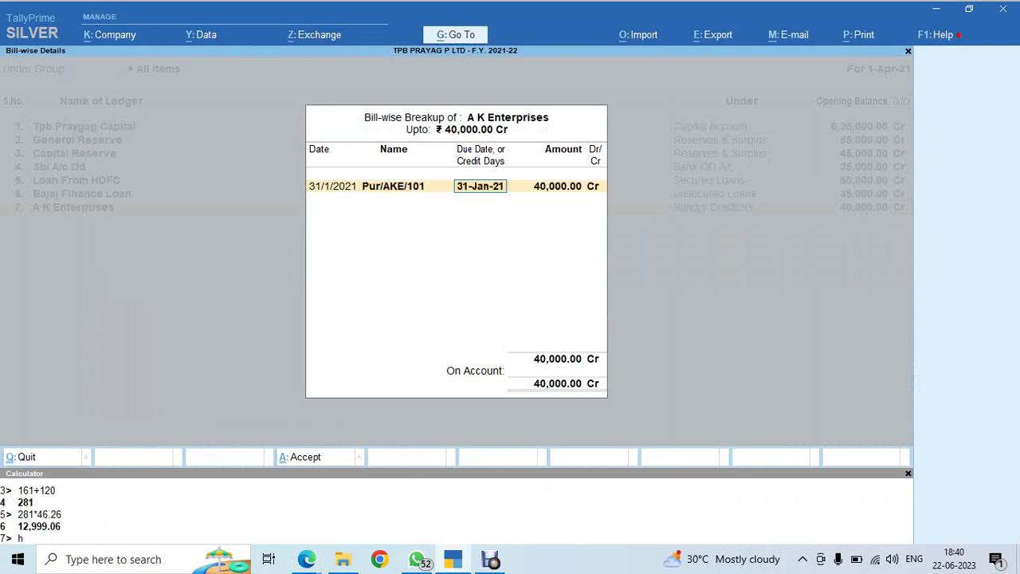
key(alt+Tab)
key(alt+Tab)
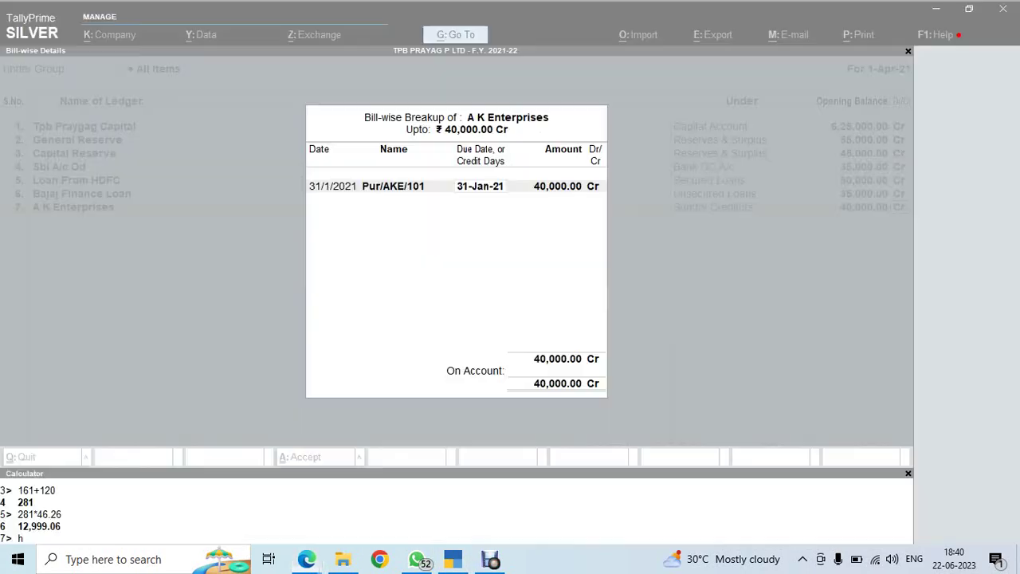
text(30)
key(Return)
key(alt+Tab)
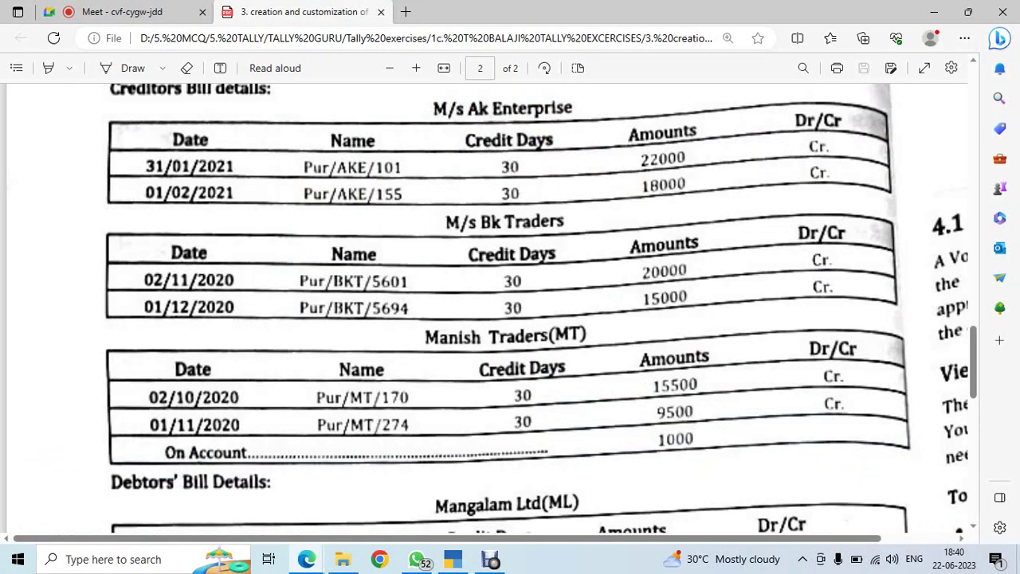
key(alt+Tab)
text(22)
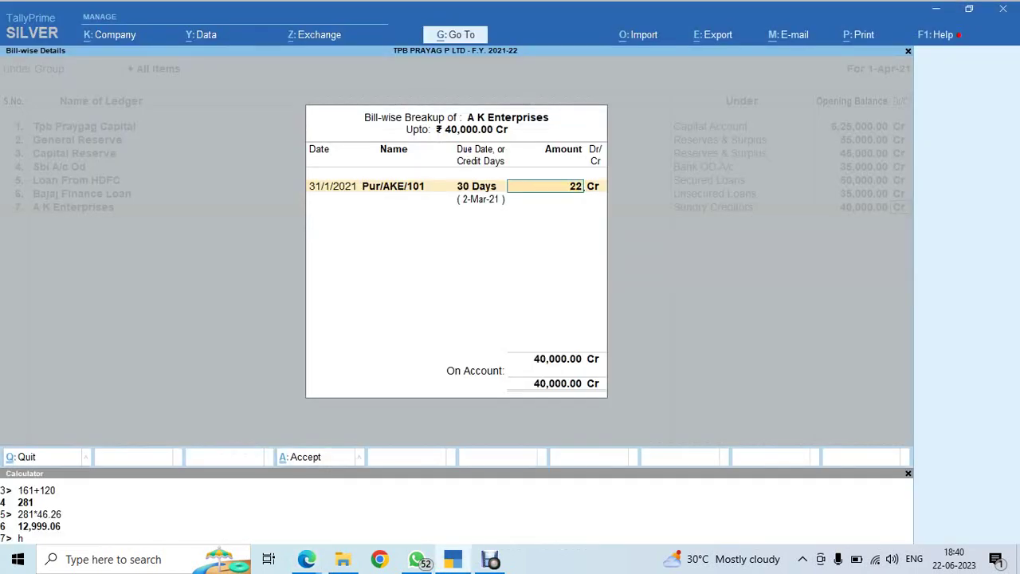
text(000)
key(Return)
Add second bill PUR/AKE/155 dated 1/2/2021, 30 days, 18,000, and close the breakup
key(alt+Tab)
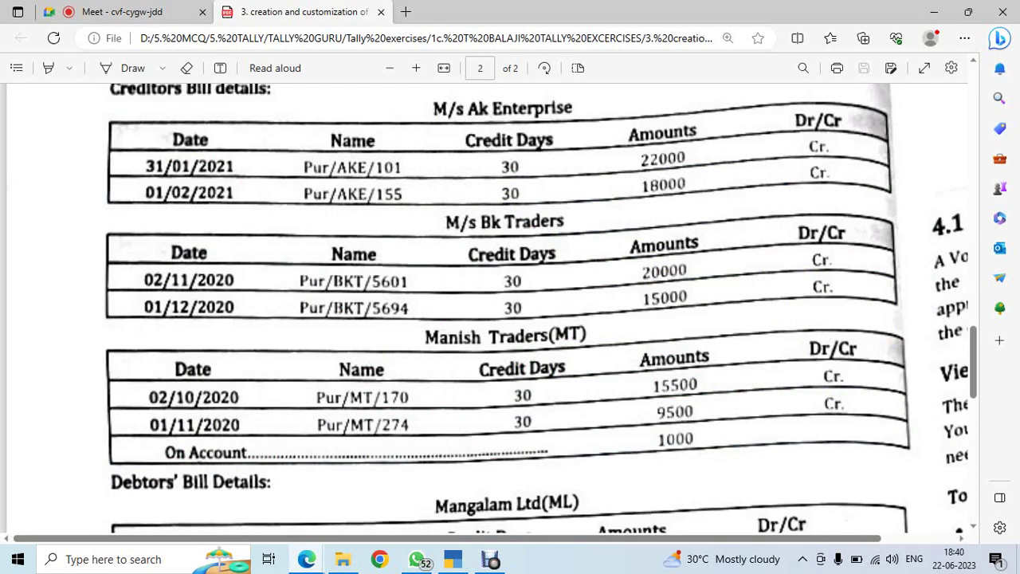
key(alt+Tab)
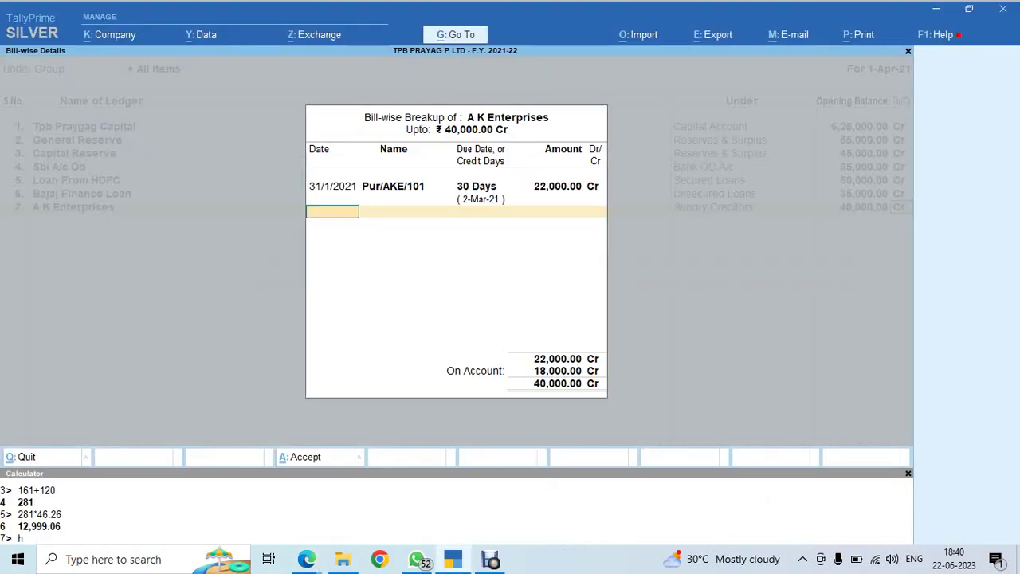
text(01/02/21)
key(Return)
key(alt+Tab)
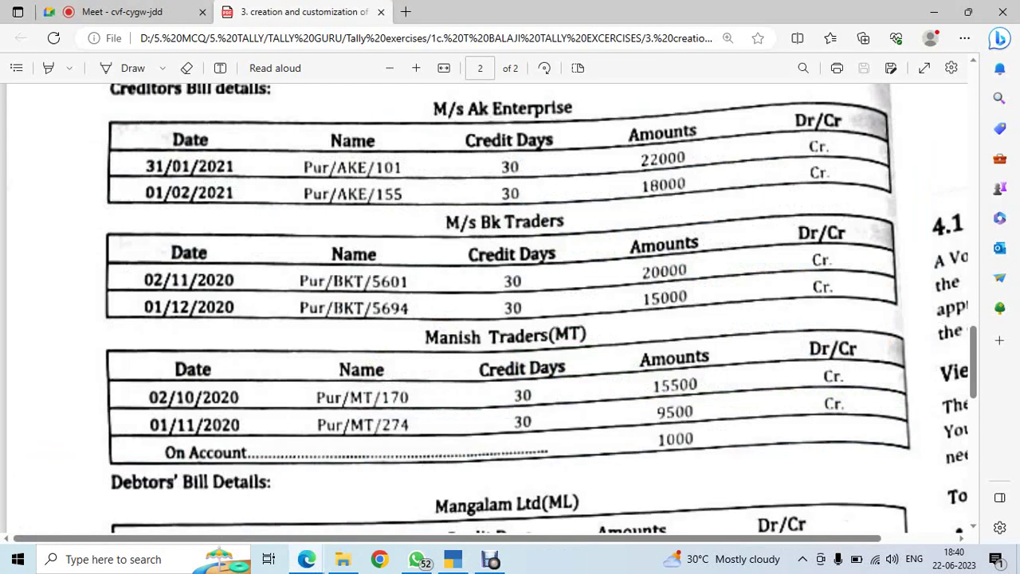
key(alt+Tab)
text(P)
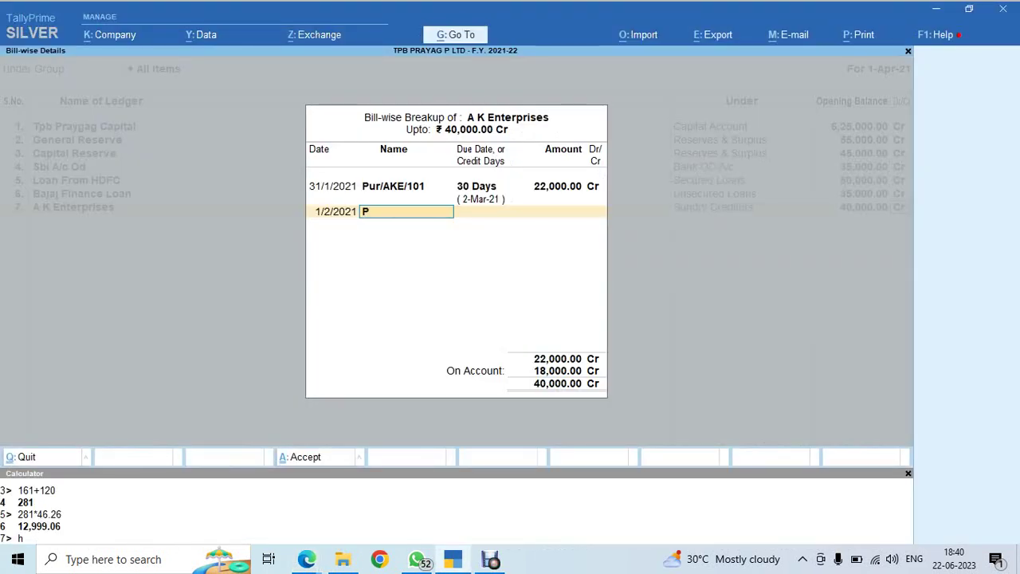
text(UR/AKE/155)
key(Return)
text(30)
key(Return)
key(alt+Tab)
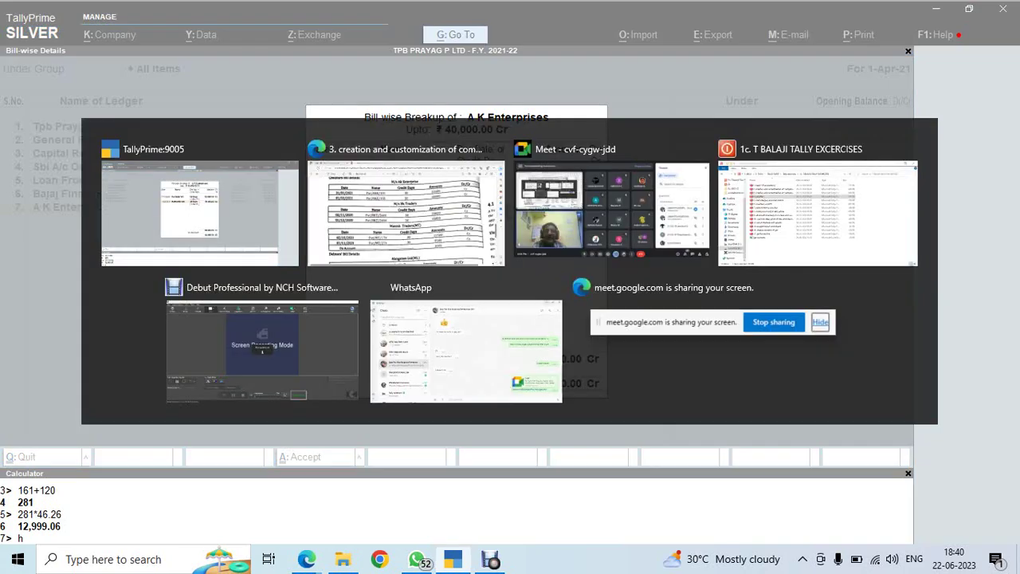
key(alt+Tab)
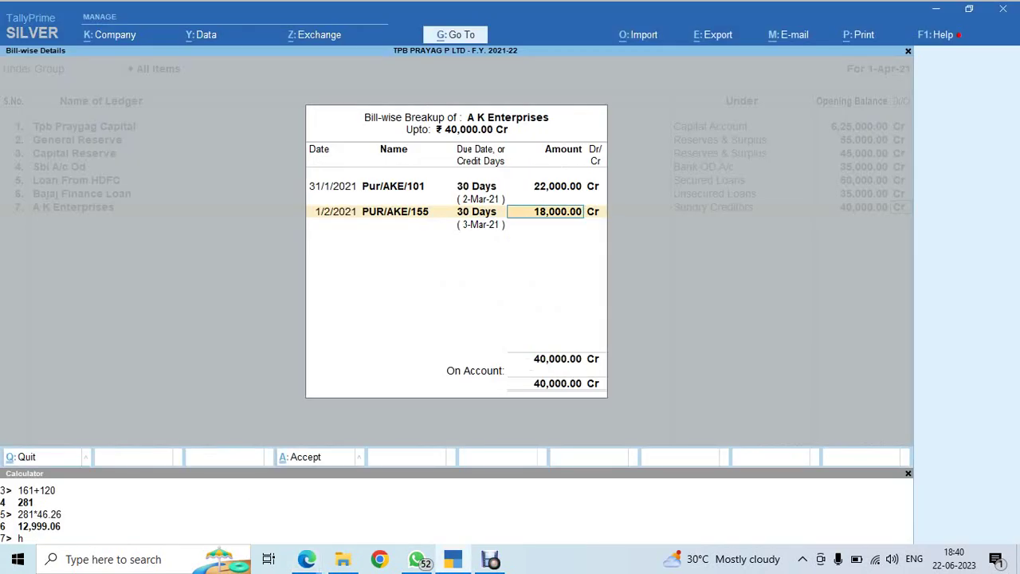
key(Return)
key(Return)
key(alt+Tab)
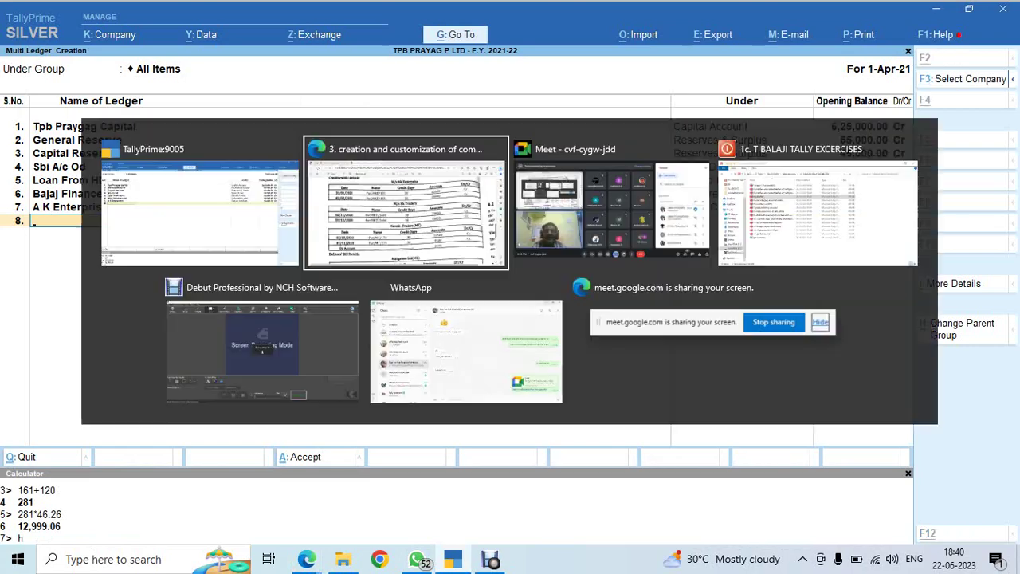
Add ledger B K TRADERS under Sundry Creditors in row 8
scroll(486, 311, down, 5)
scroll(487, 311, up, 10)
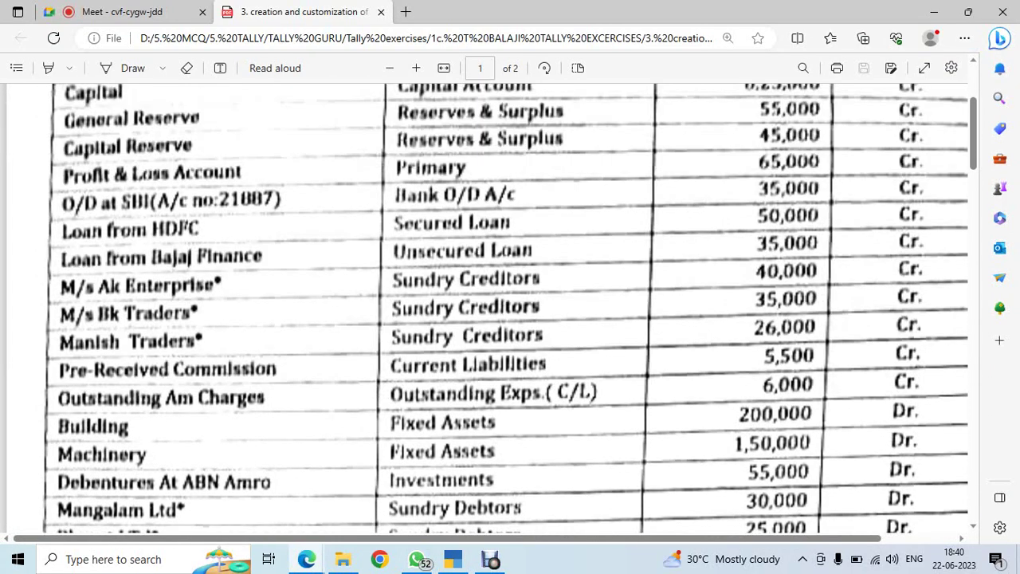
key(alt+Tab)
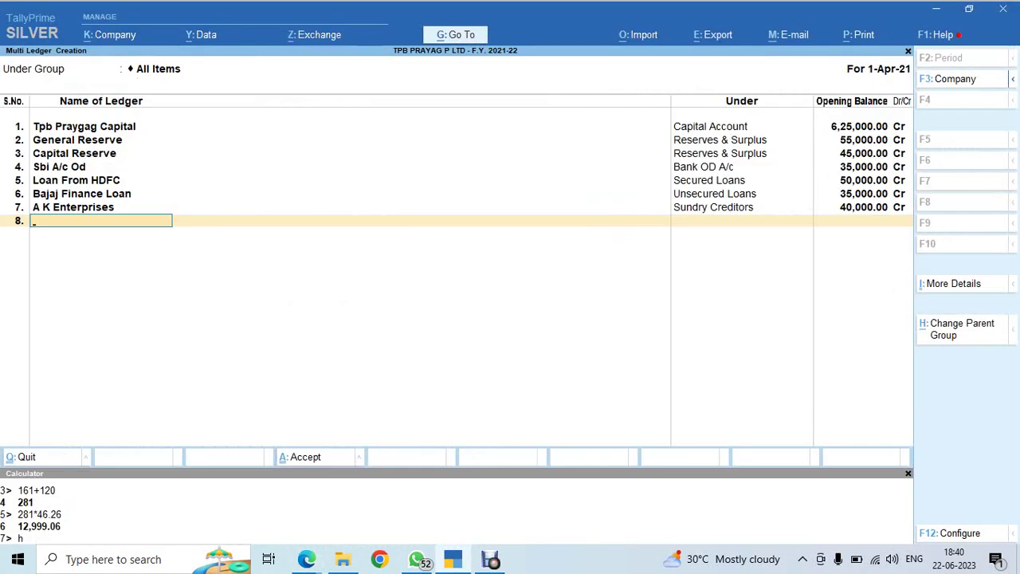
text(B K TRADERS)
key(Return)
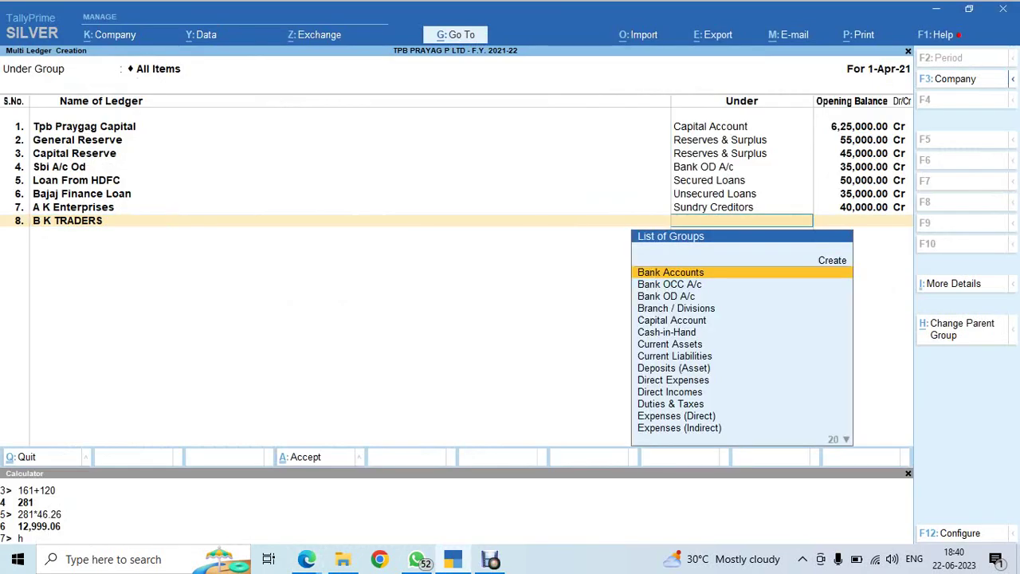
text(su)
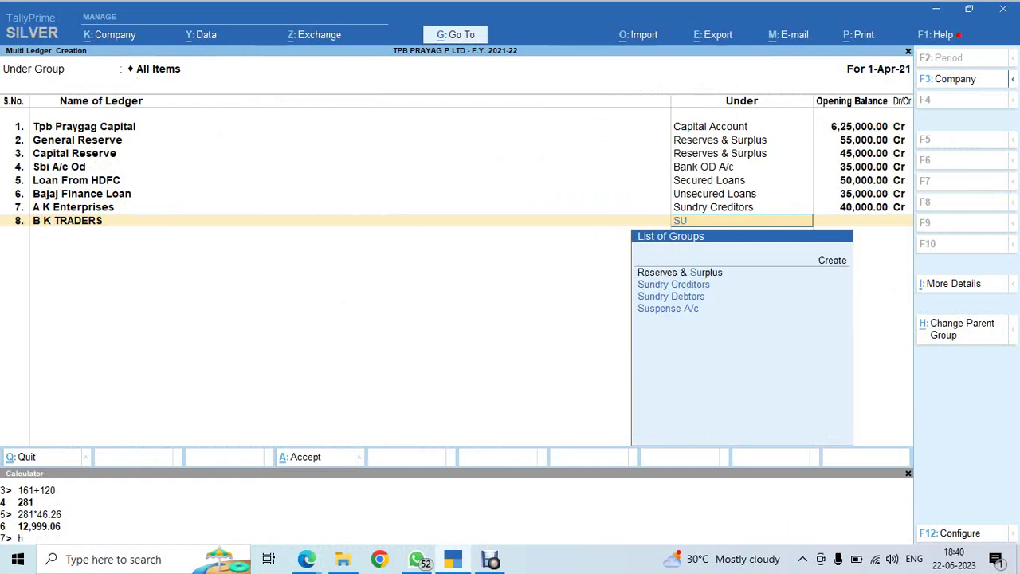
key(Down)
key(Return)
Enter B K TRADERS' 35,000 opening balance and review its bills in the exercise sheet
key(alt+Tab)
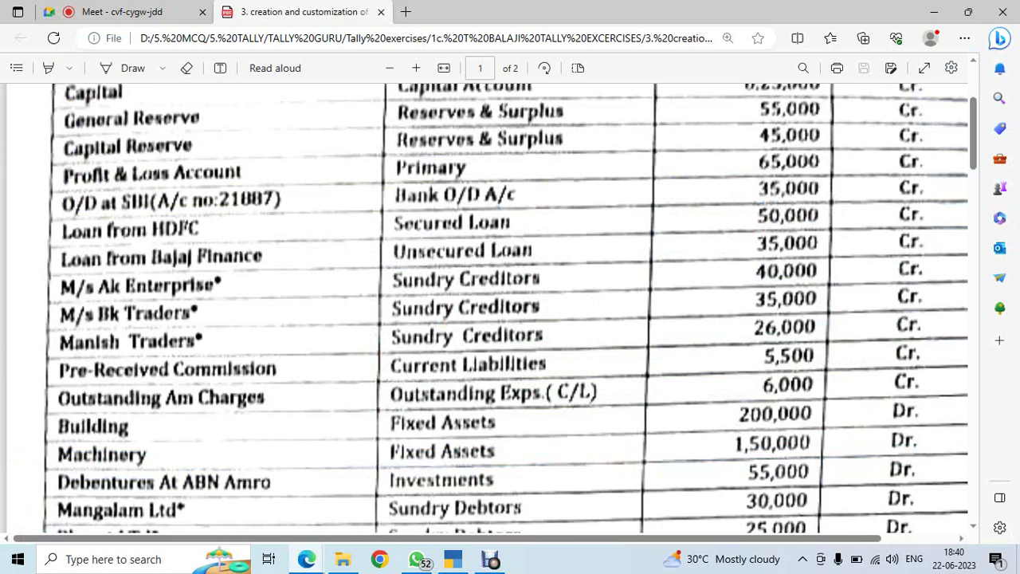
key(alt+Tab)
text(35000)
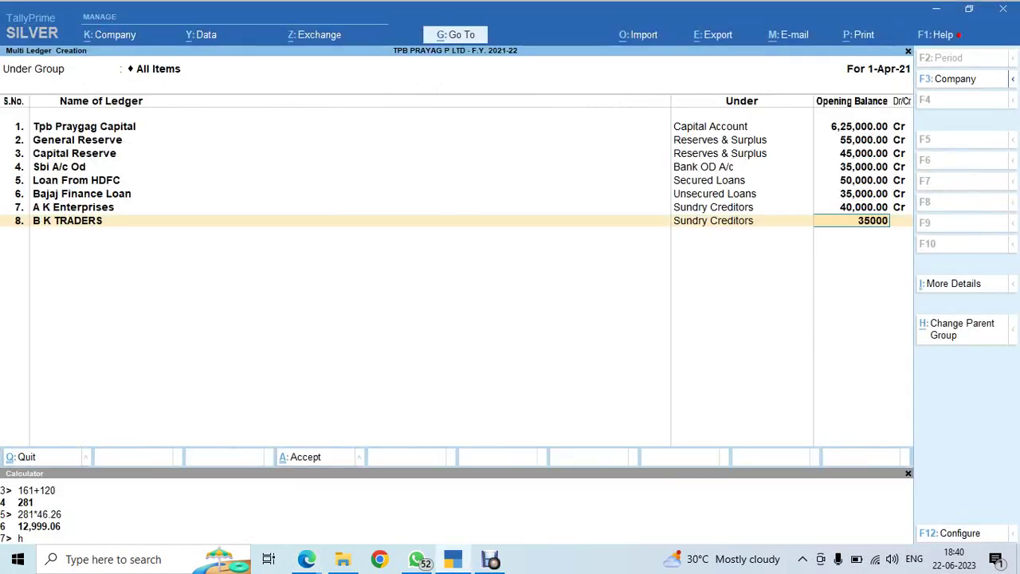
key(Return)
key(alt+Tab)
scroll(495, 326, up, 1)
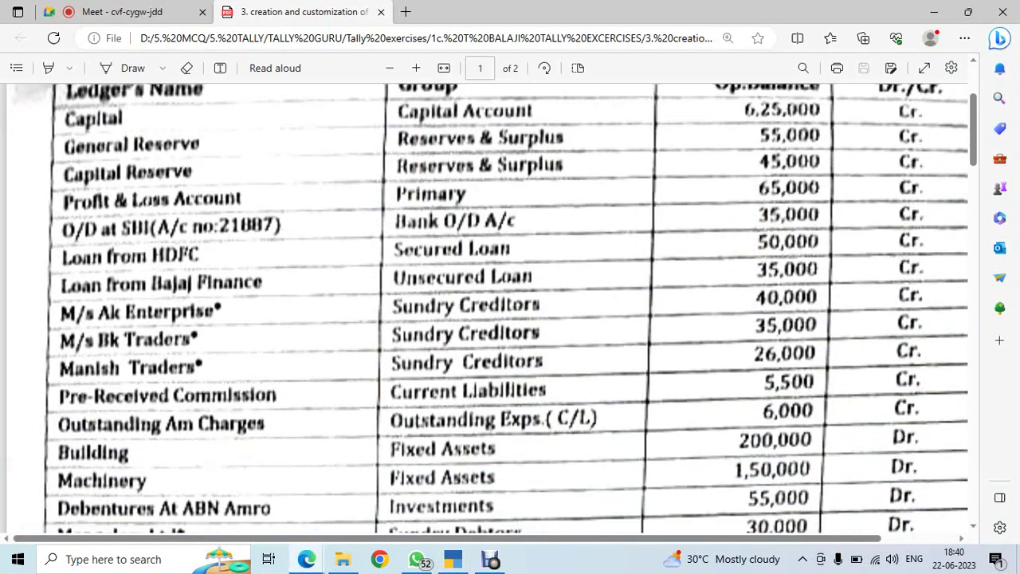
scroll(495, 325, down, 20)
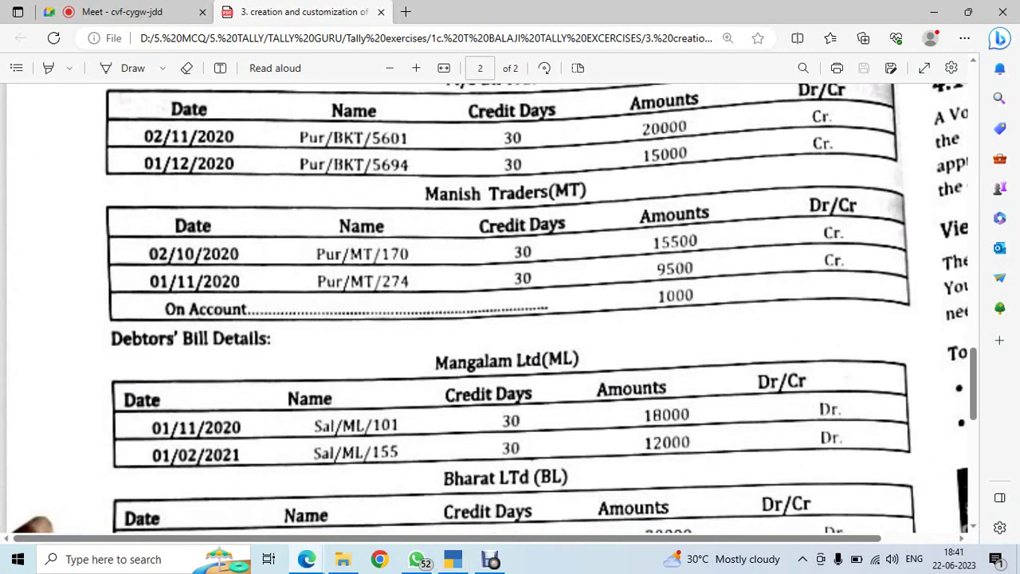
scroll(508, 308, up, 4)
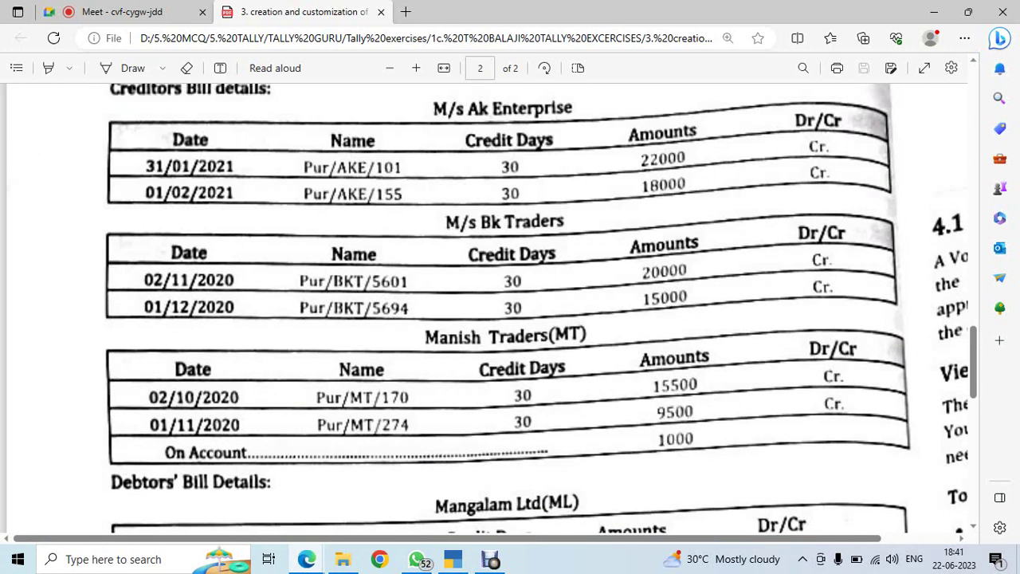
key(alt+Tab)
Enter B K Traders' first bill dated 2/11/2020, named PUR/BKT/5601
text(2-11-2020)
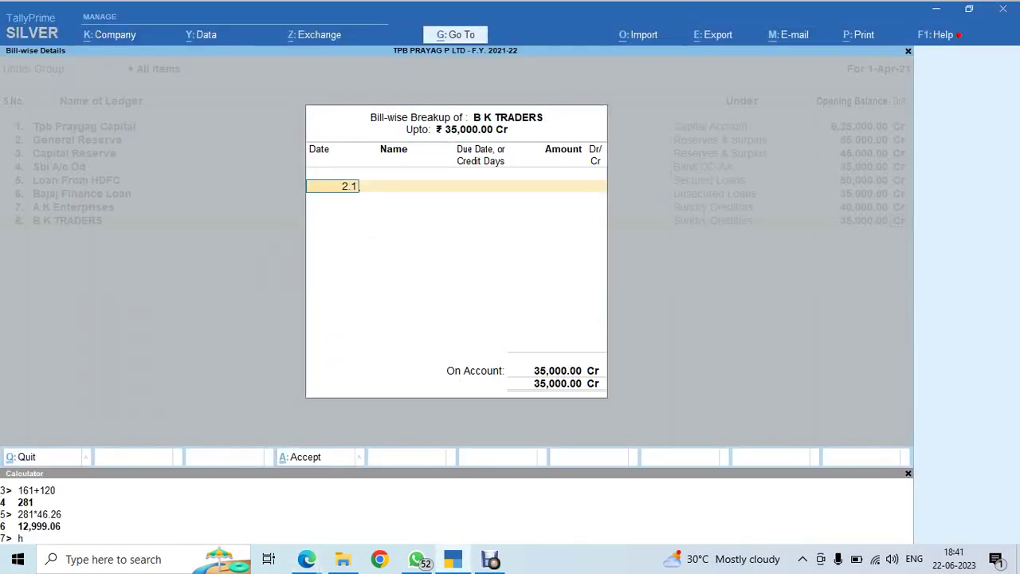
key(Return)
key(alt+Tab)
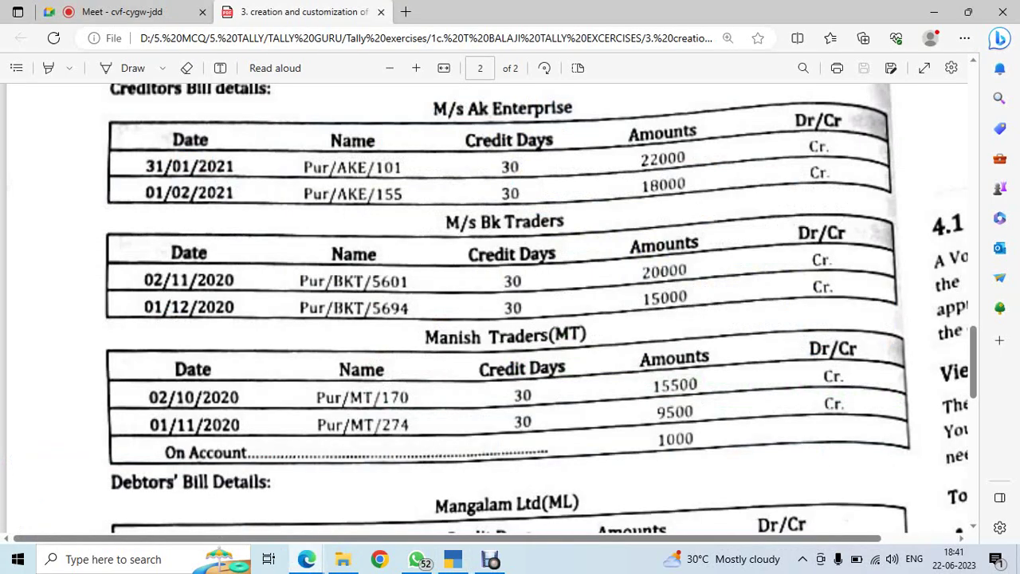
key(alt+Tab)
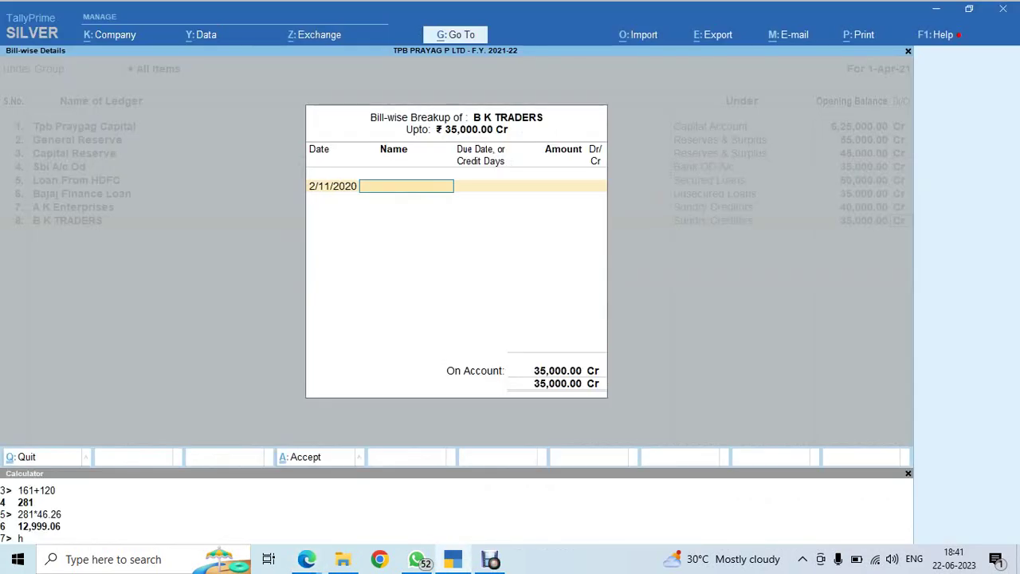
text(PUR/BKT/)
key(alt+Tab)
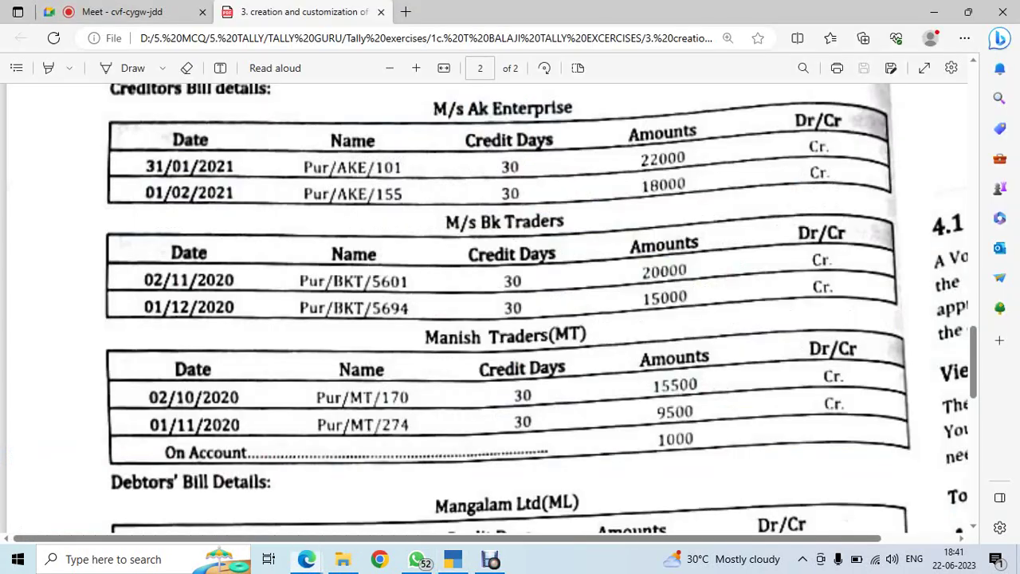
key(alt+Tab)
text(5601)
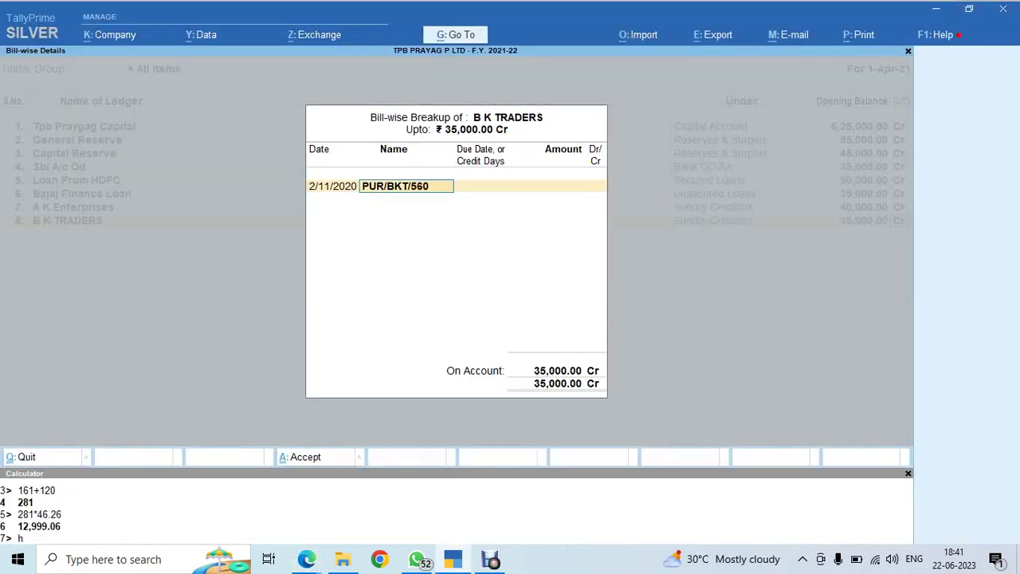
key(Return)
Give bill PUR/BKT/5601 30 days credit and an amount of 20,000 Cr
key(alt+Tab)
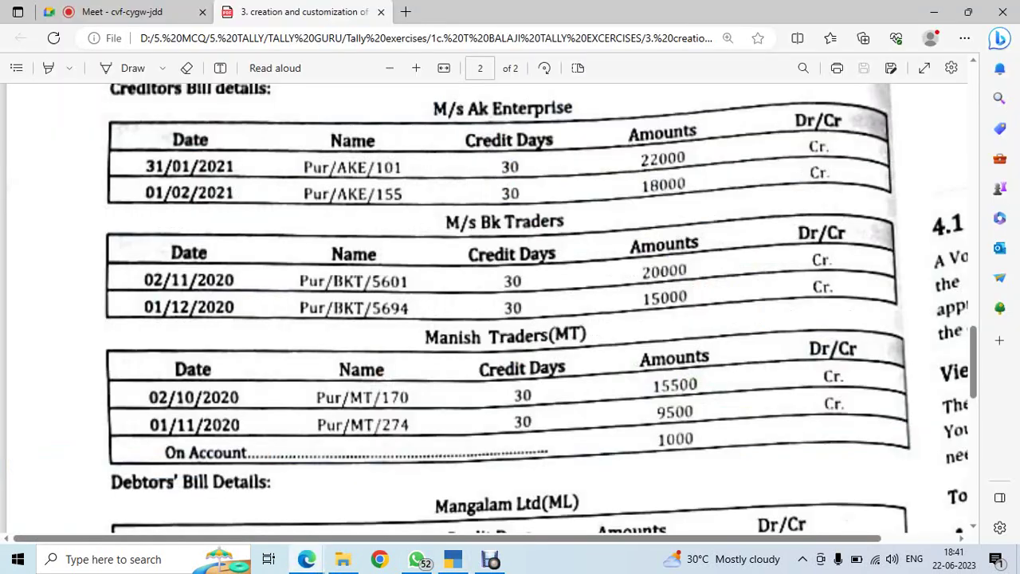
key(alt+Tab)
text(30)
key(Return)
text(20000)
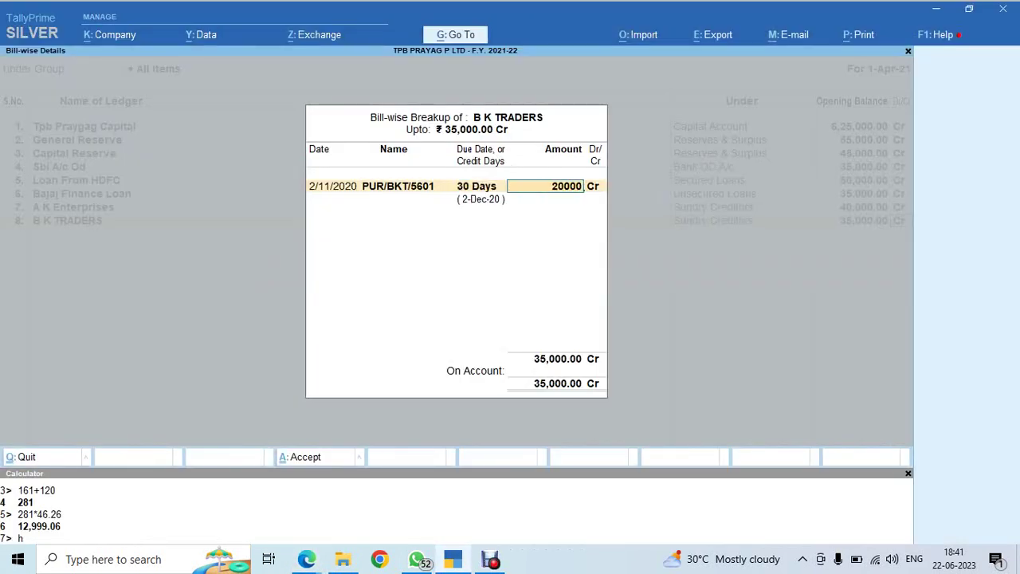
key(Return)
key(Return)
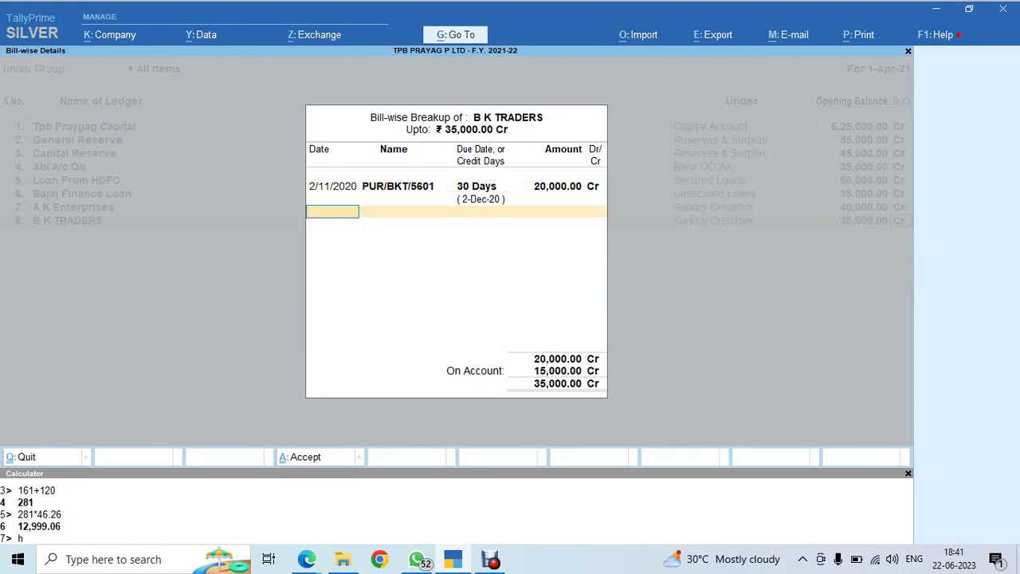
key(alt+Tab)
key(alt+Tab)
Add the second bill PUR/BKT/5694 dated 1.12.20, 30 days credit, 15,000 Cr
text(1.12.20)
key(Return)
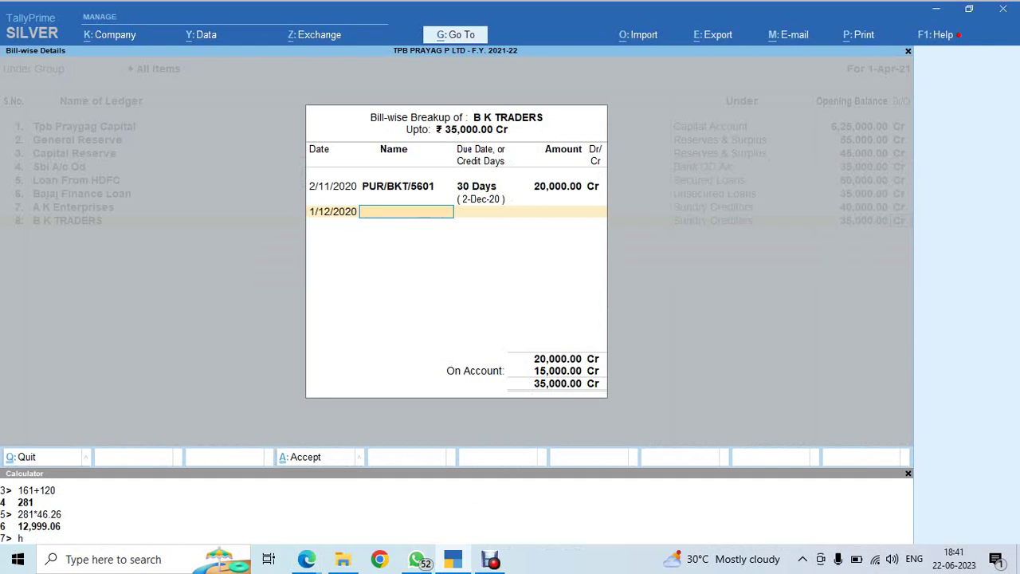
text(PUR/BKT/5694)
key(Return)
text(30)
key(Return)
key(Return)
key(Return)
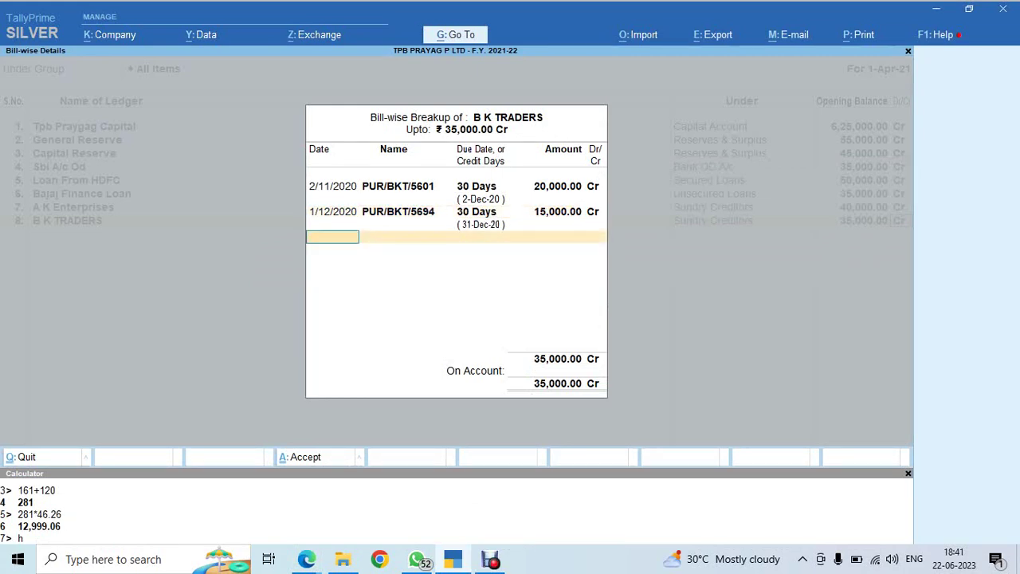
key(alt+Tab)
key(alt+Tab)
key(Return)
key(alt+Tab)
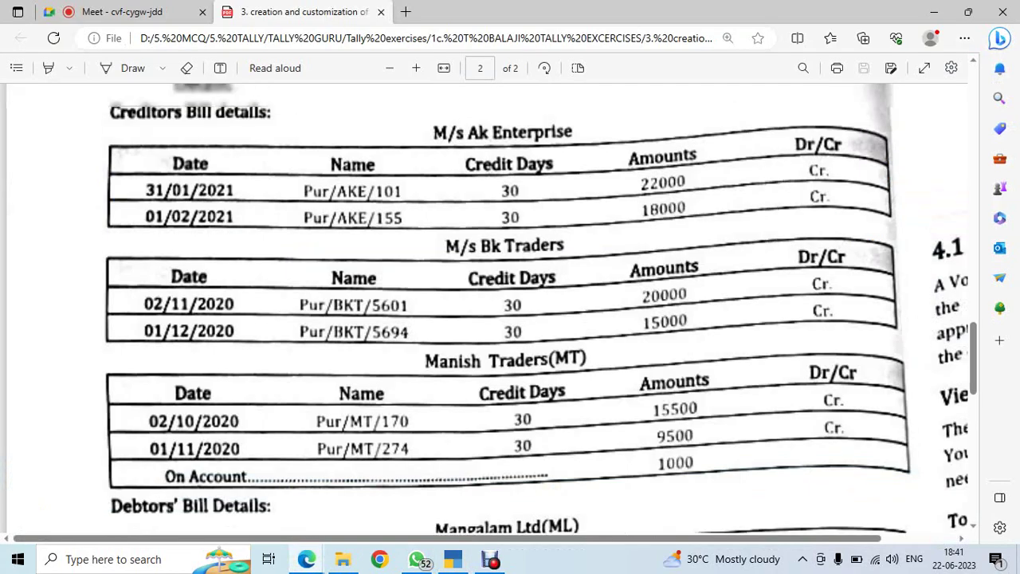
scroll(494, 311, down, 10)
scroll(494, 311, up, 10)
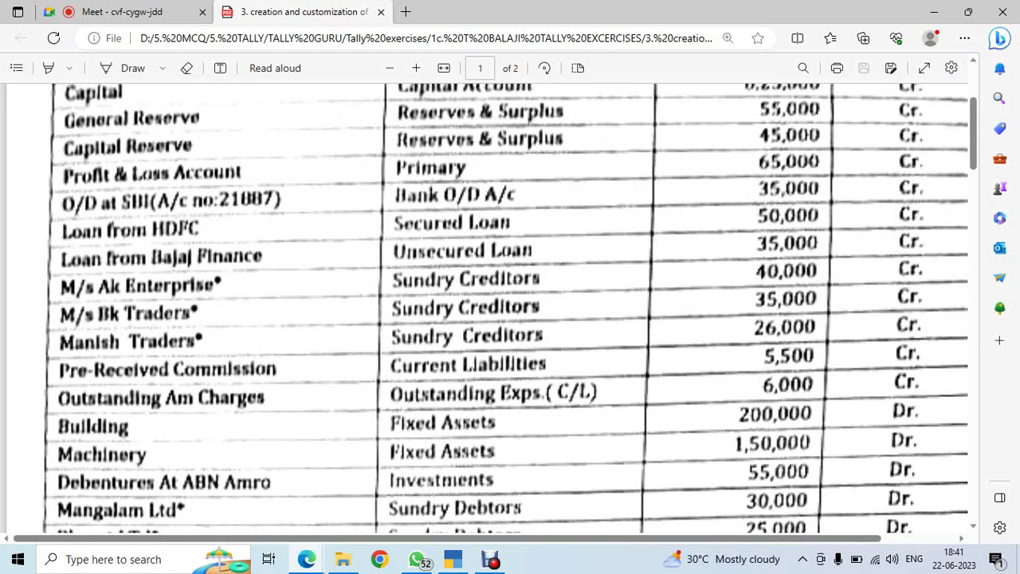
Add ledger Manish Traders in row 9 under the Sundry Creditors group
key(alt+Tab)
text(MAN)
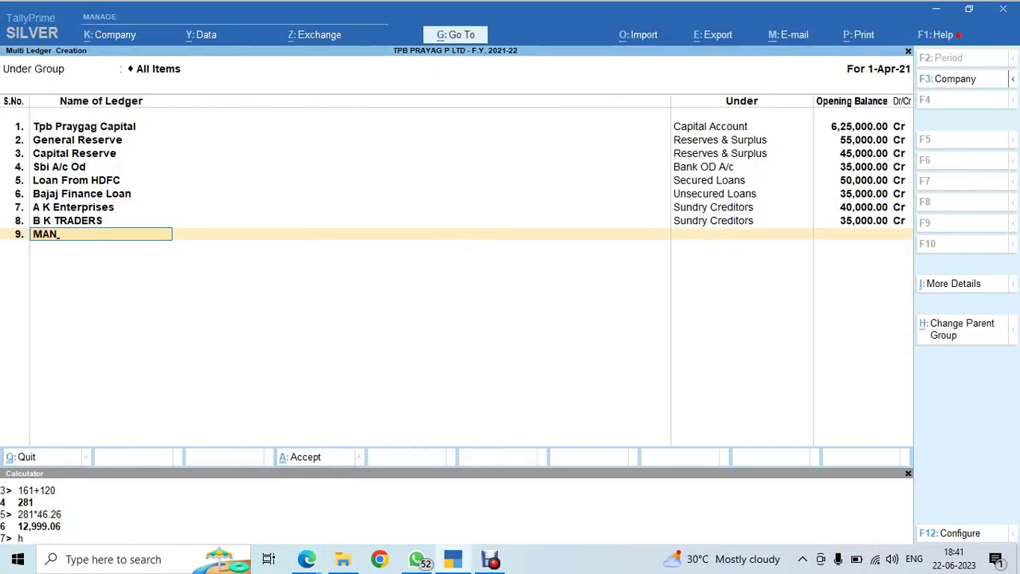
key(BackSpace)
key(BackSpace)
text(anish Traders)
key(Return)
text(Sun)
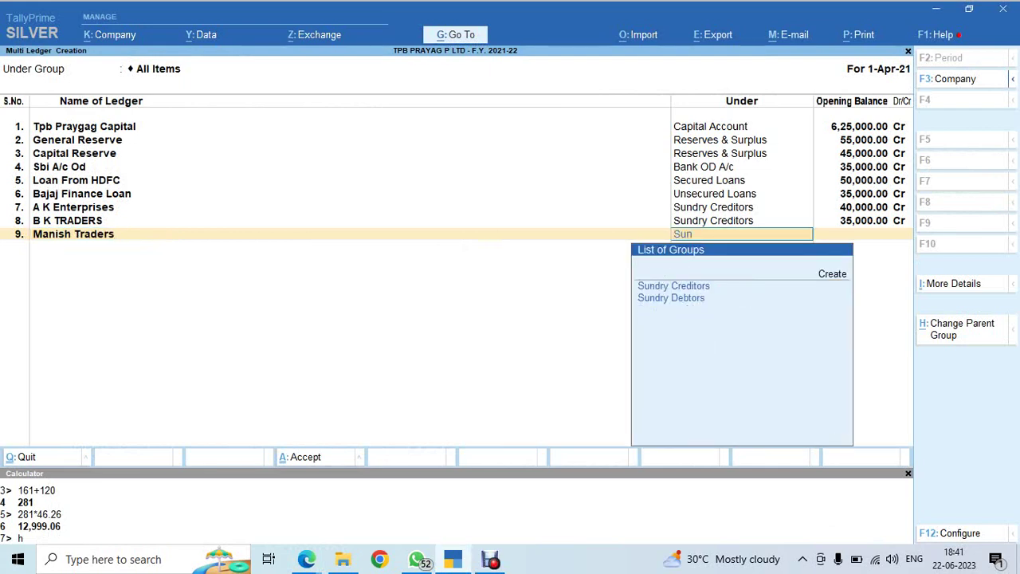
key(Return)
Give Manish Traders a 26,000 Cr opening balance, bringing up its bill-wise breakup
key(alt+Tab)
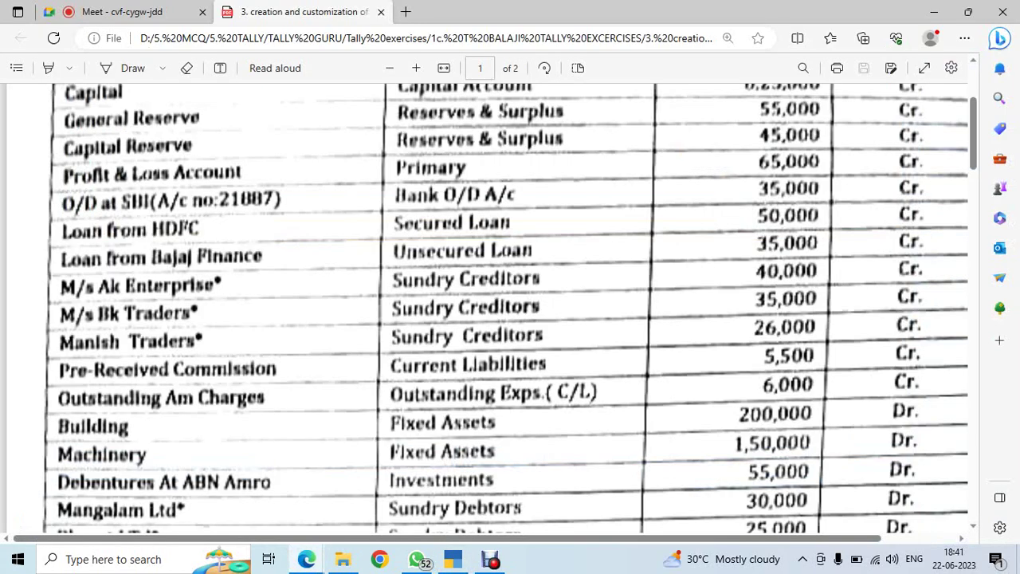
key(alt+Tab)
text(26000)
key(Return)
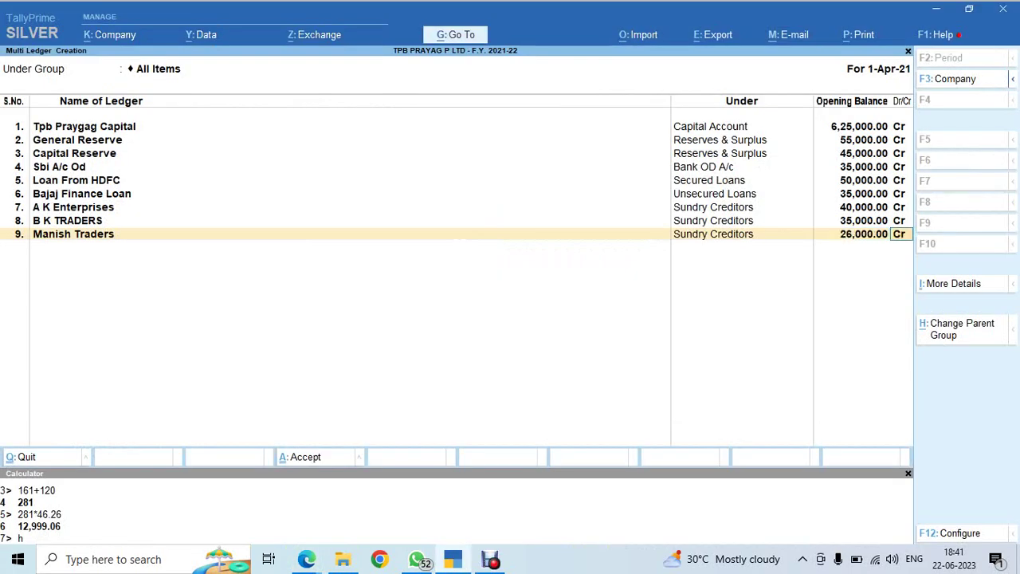
key(Return)
key(alt+Tab)
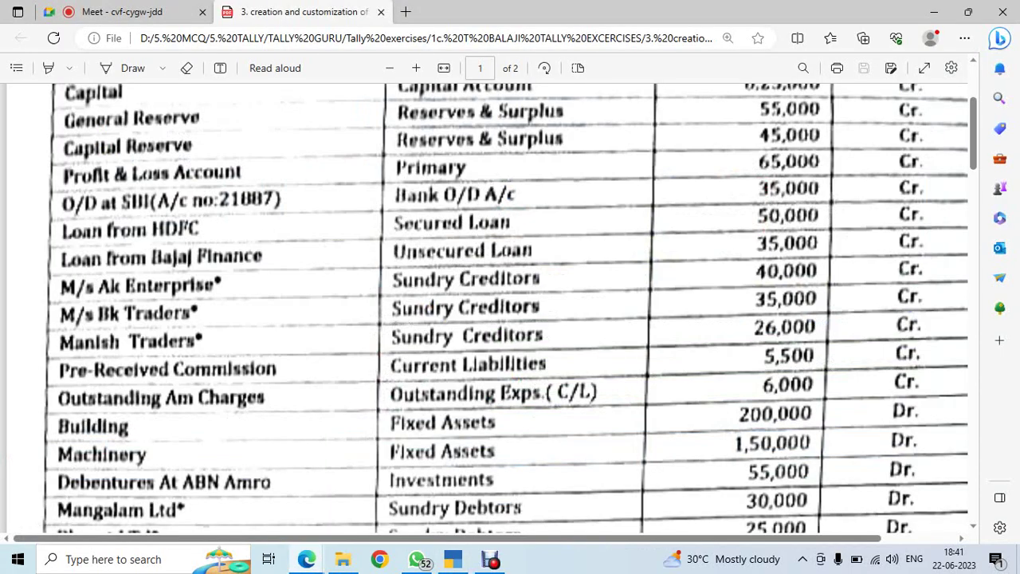
scroll(507, 308, down, 5)
scroll(508, 309, down, 15)
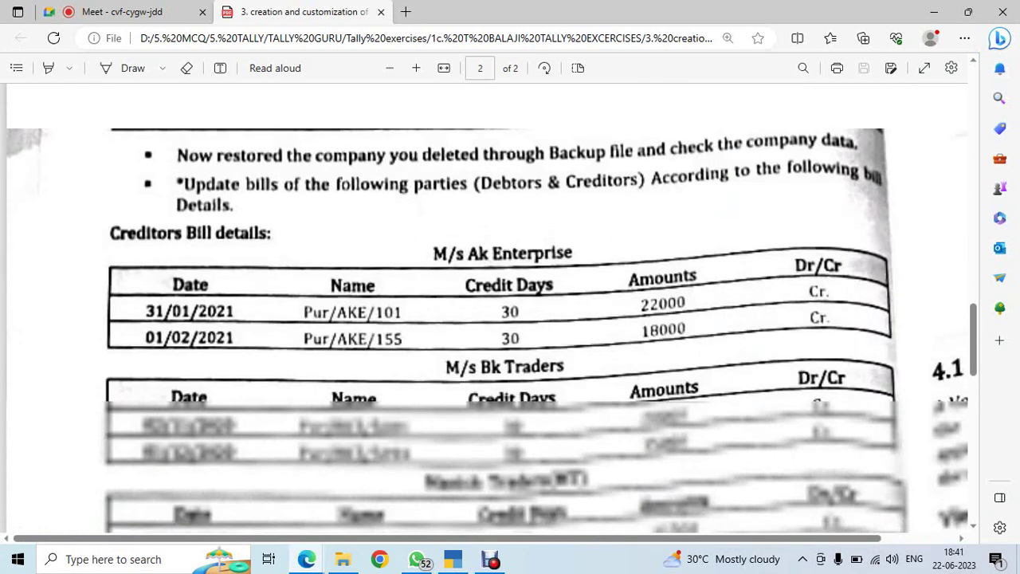
scroll(508, 309, down, 3)
key(alt+Tab)
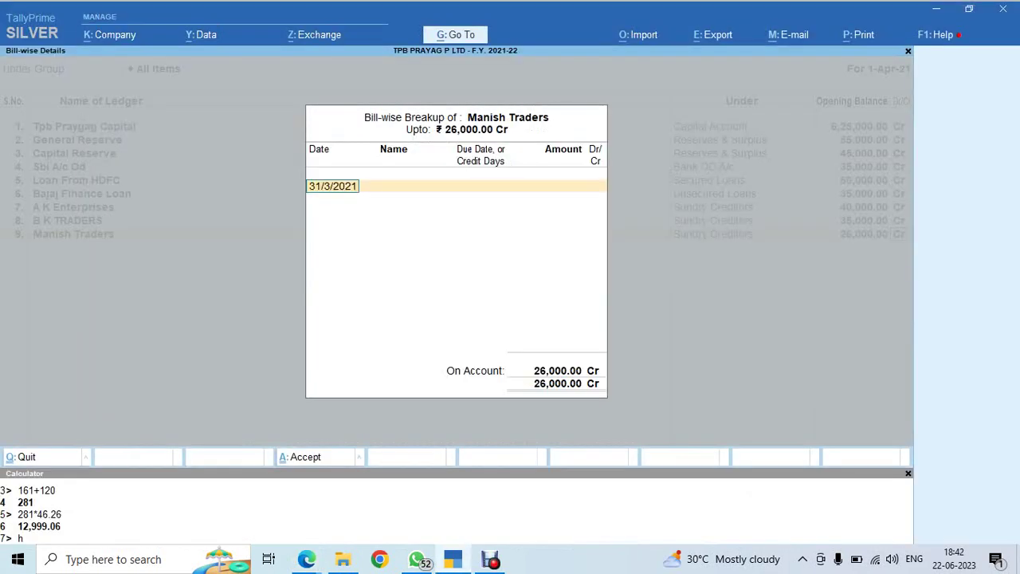
Enter the first bill dated 2.10.20, correcting its name to PUR/MT/170
text(2.10.20)
key(Return)
key(alt+Tab)
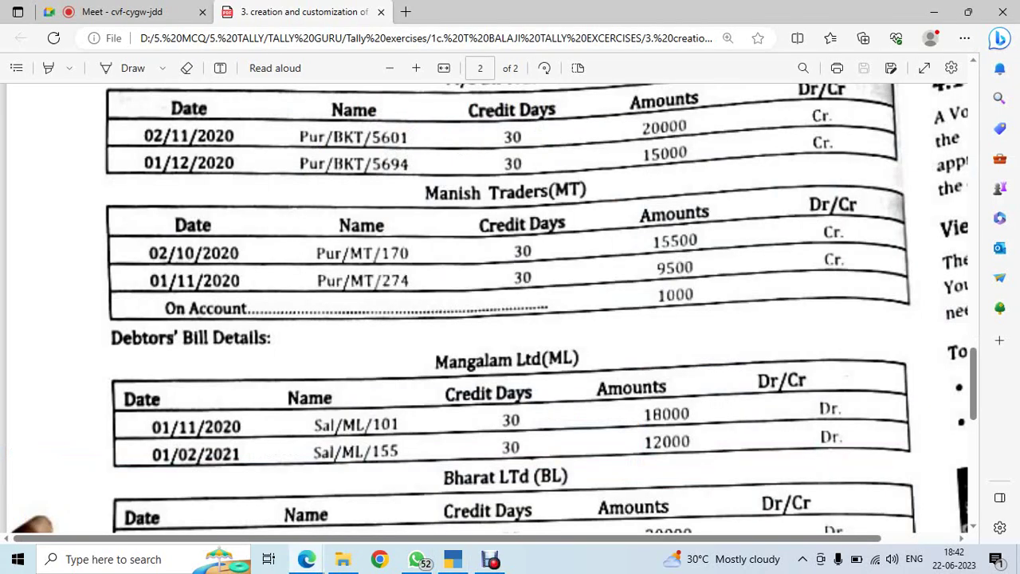
key(alt+Tab)
text(t)
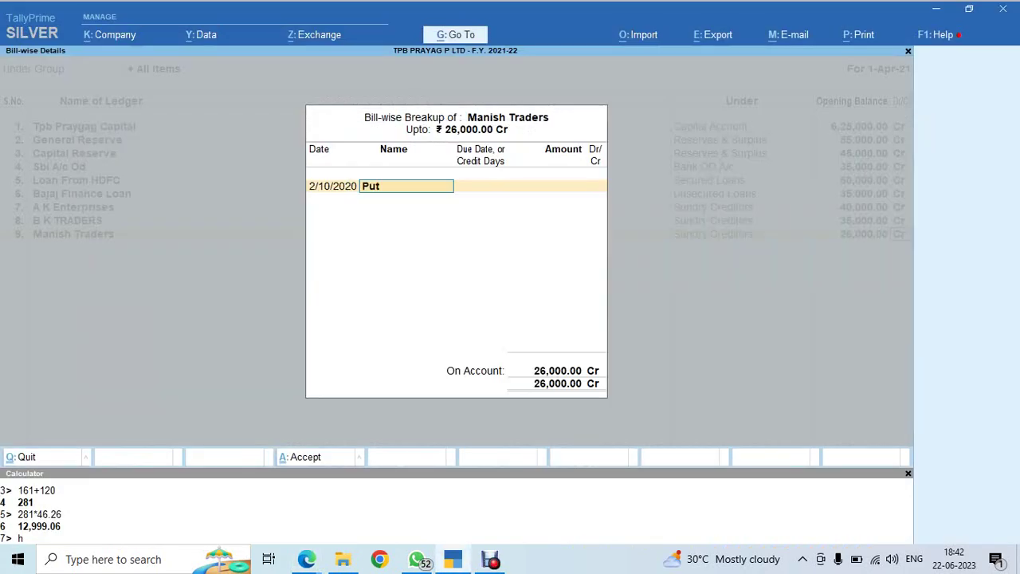
text(/mt/170)
key(Return)
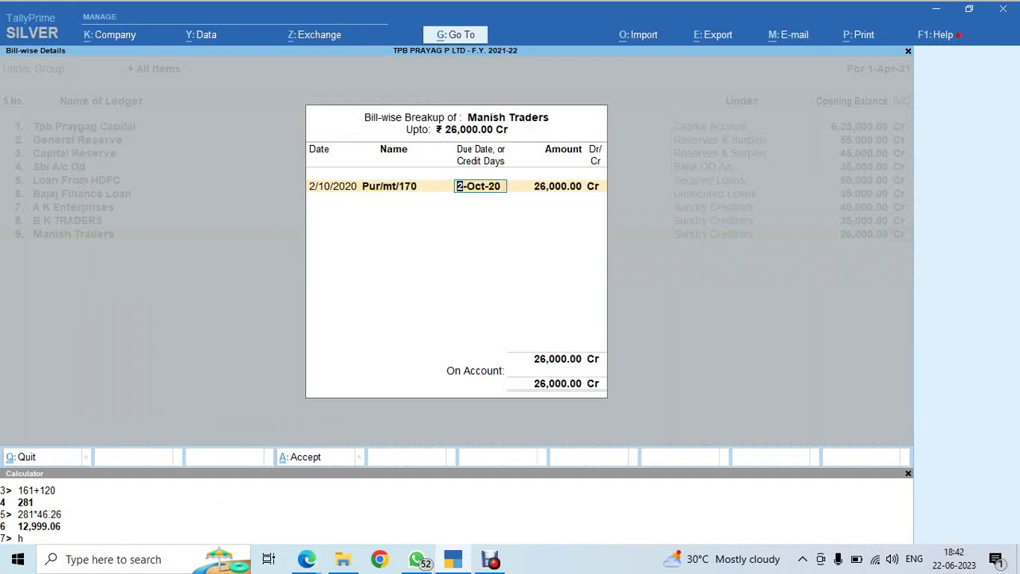
key(BackSpace)
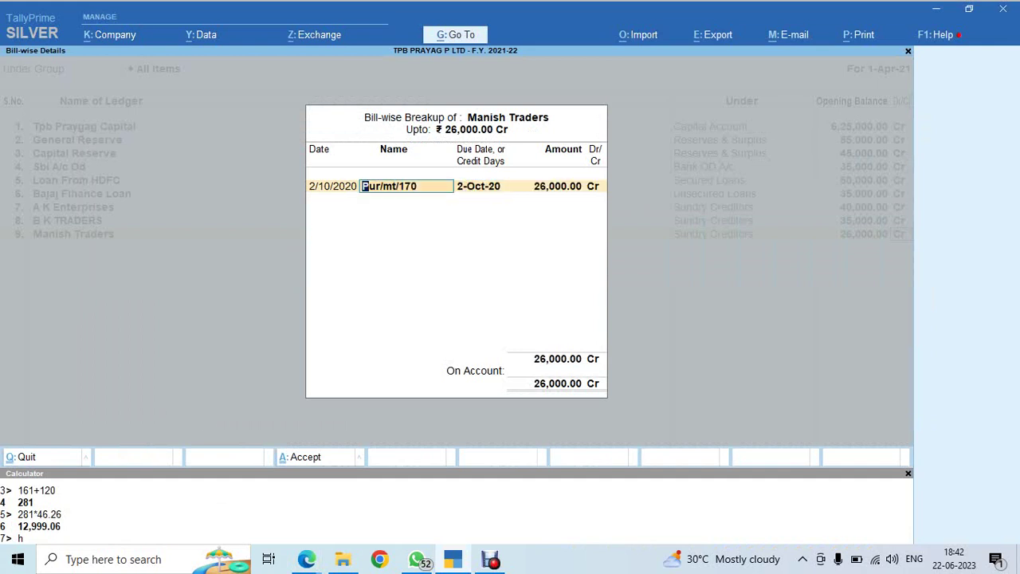
text(PUR/MT/170)
key(Return)
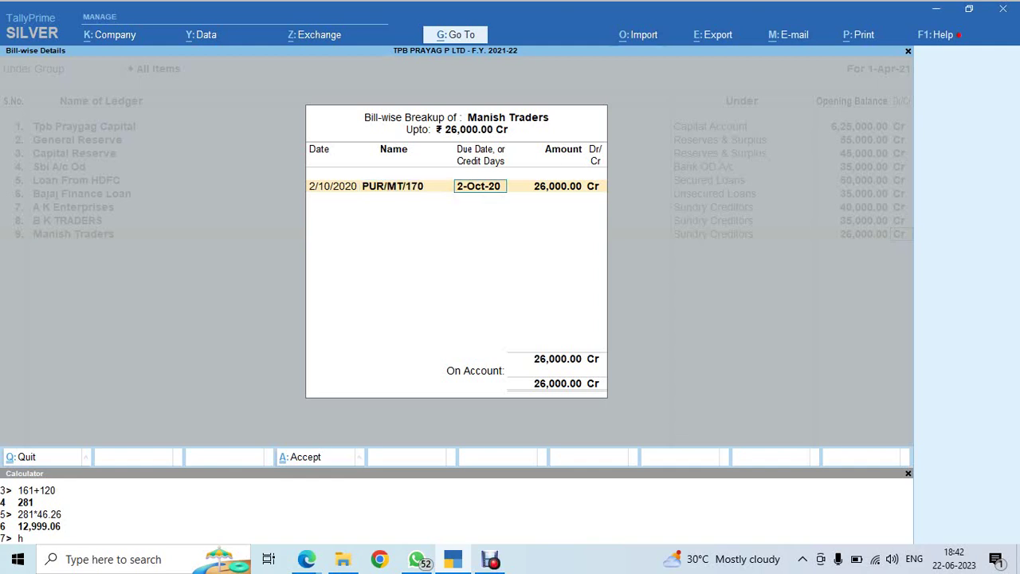
Give bill PUR/MT/170 30 days credit and a 15,500 amount
text(30)
key(Return)
text(15500)
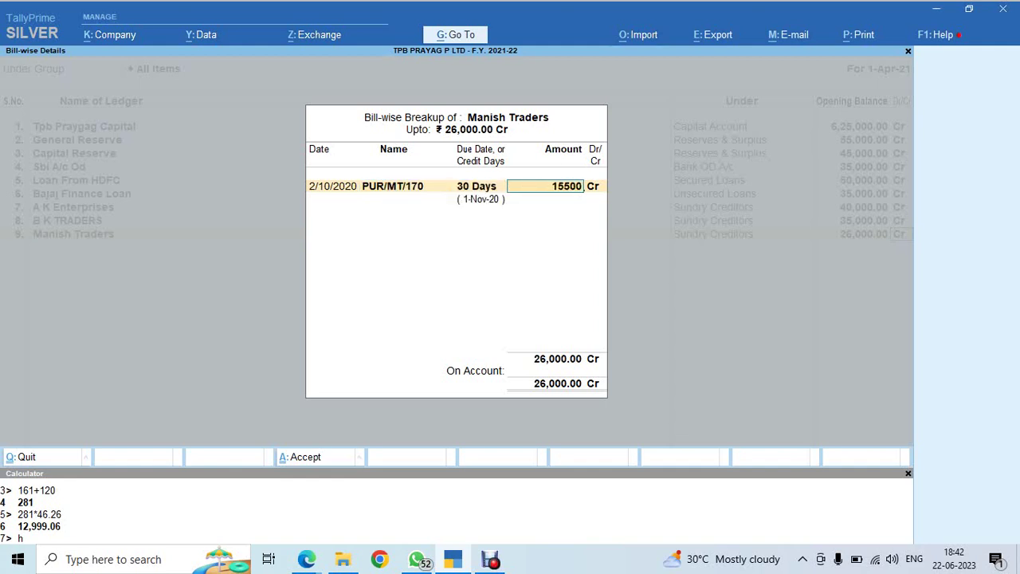
key(Return)
Enter the second bill dated 1.11.2020, named PUR/MT/274
key(alt+Tab)
scroll(511, 311, down, 2)
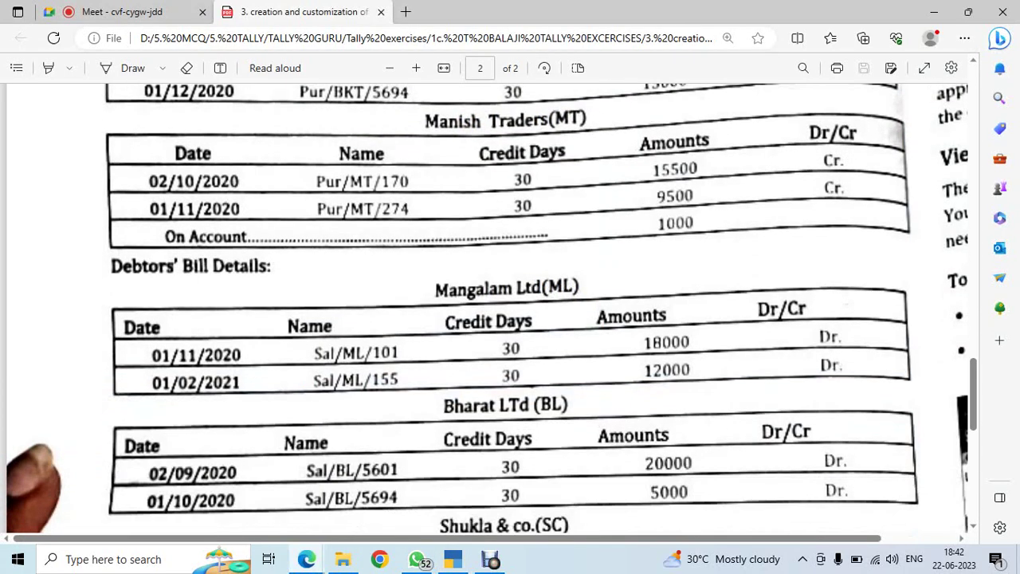
key(alt+Tab)
text(1.1)
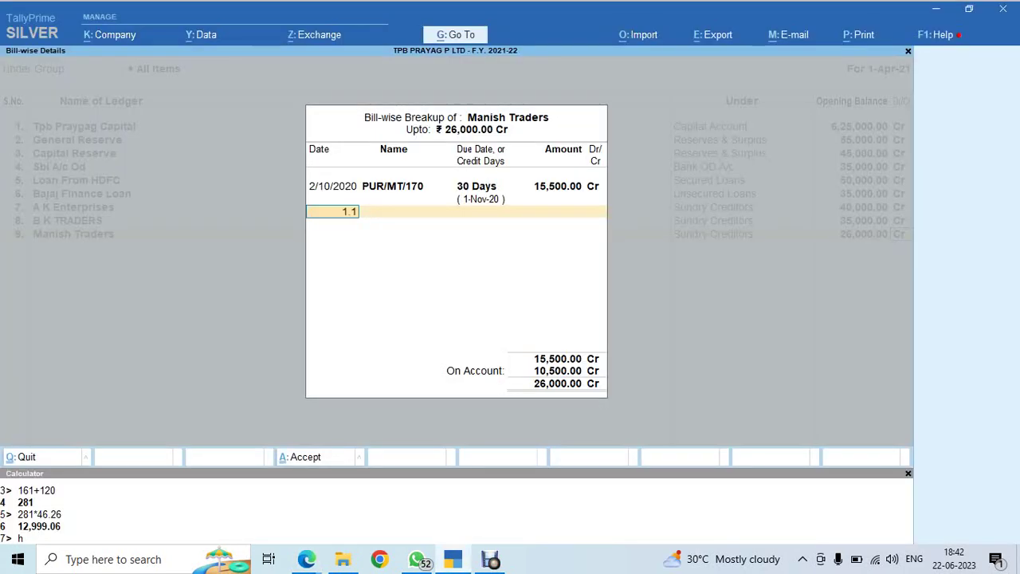
text(1.2020)
key(Return)
key(alt+Tab)
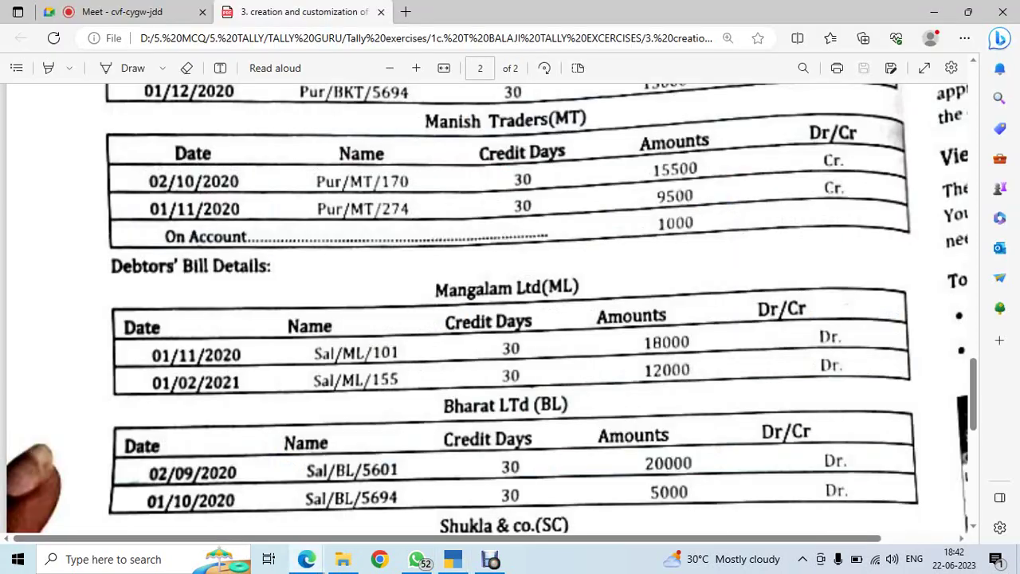
key(alt+Tab)
text(P)
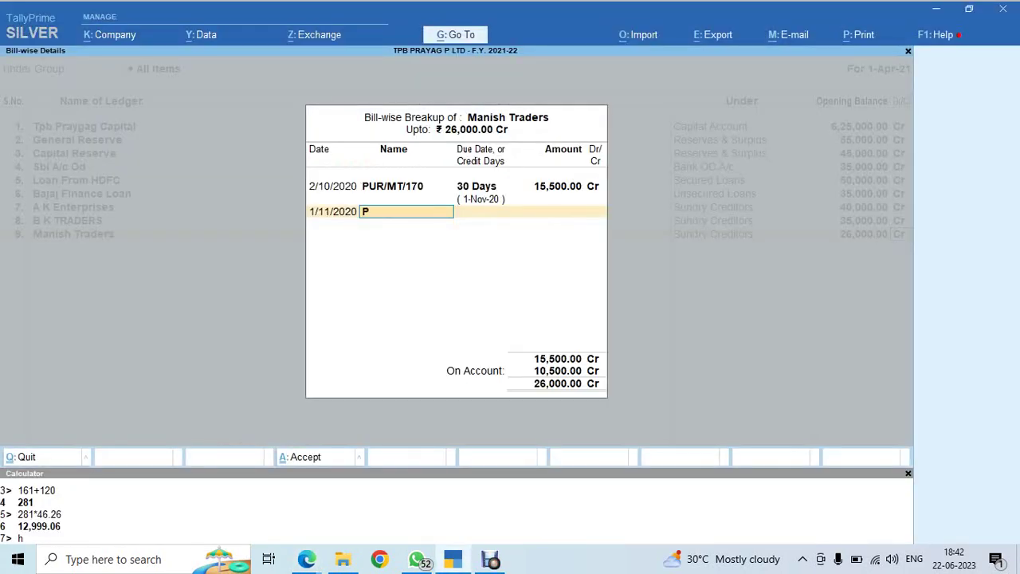
text(UR/MT/274)
key(Return)
Give bill PUR/MT/274 30 days credit and 9,500, leaving 1,000 on account
text(30)
key(Return)
key(alt+Tab)
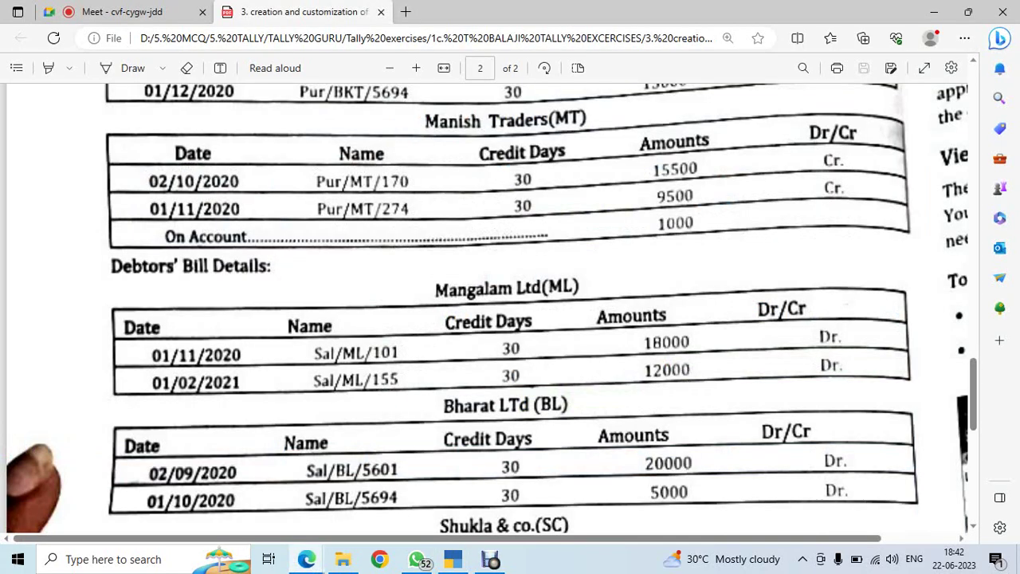
key(alt+Tab)
text(9500)
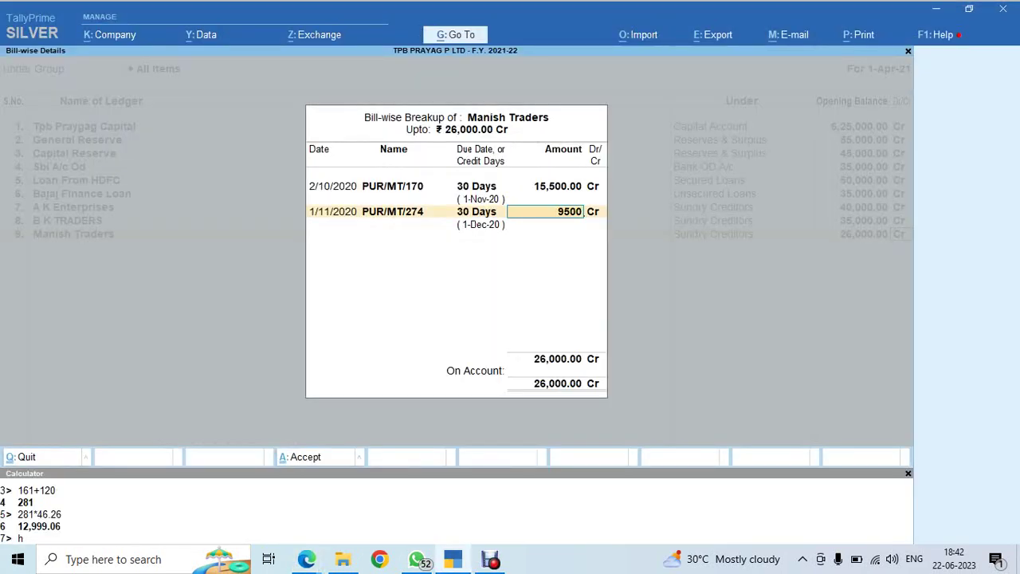
key(Return)
key(alt+Tab)
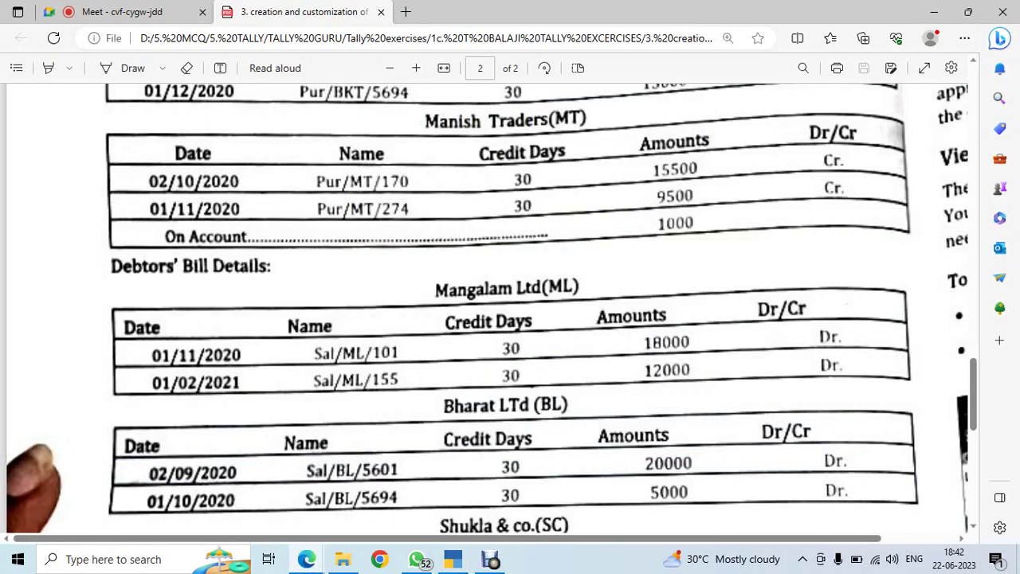
key(alt+Tab)
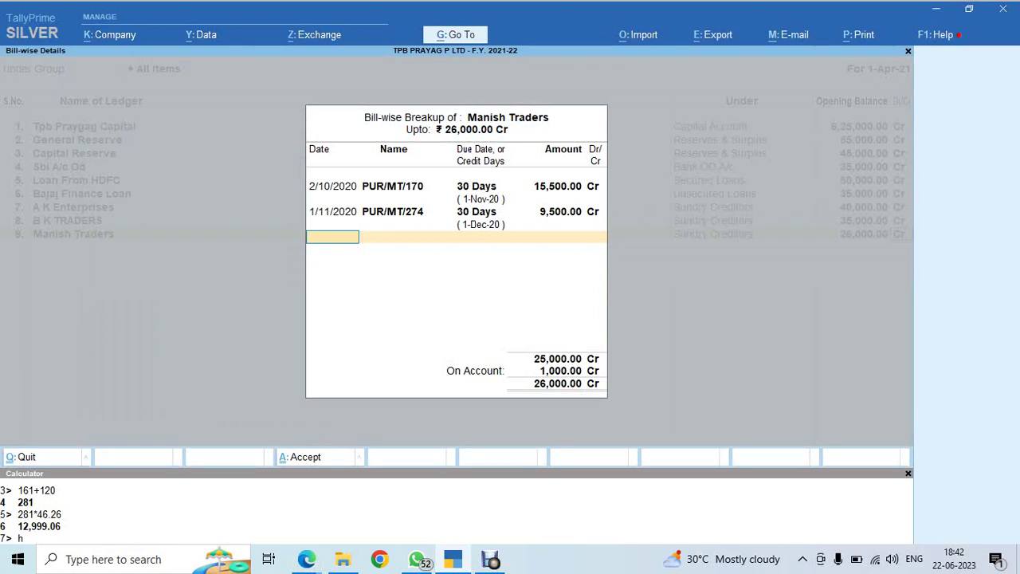
Accept the Manish Traders bill breakup and name the next ledger Pre Received Commission
key(Return)
key(alt+Tab)
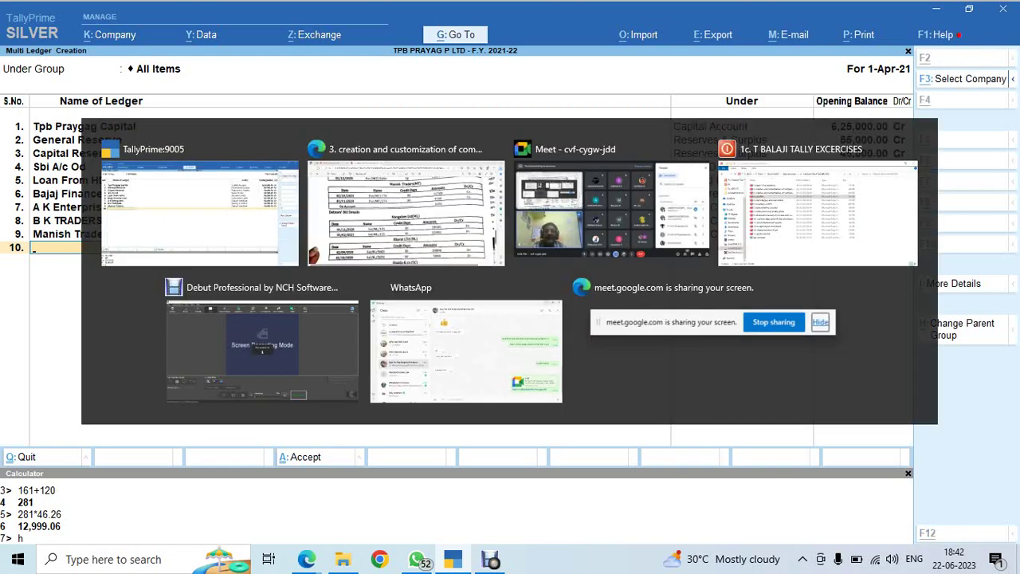
scroll(488, 309, up, 10)
scroll(488, 309, up, 15)
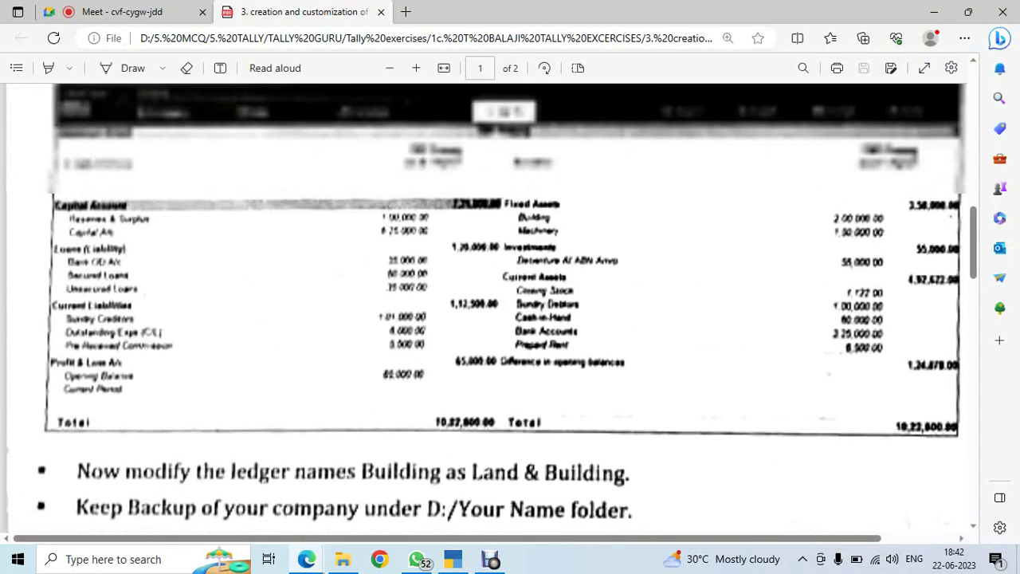
scroll(488, 309, up, 4)
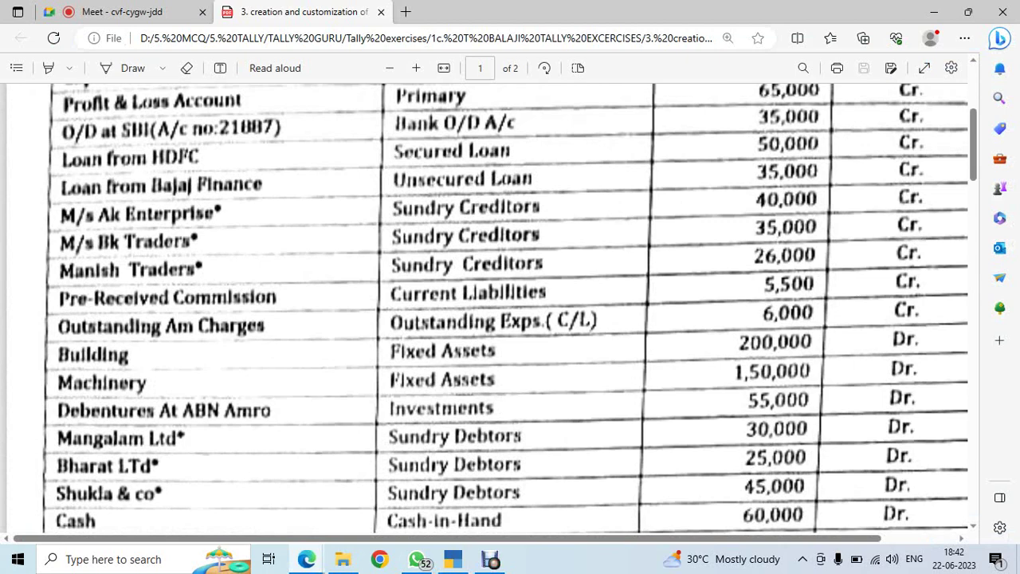
key(alt+Tab)
text(PR)
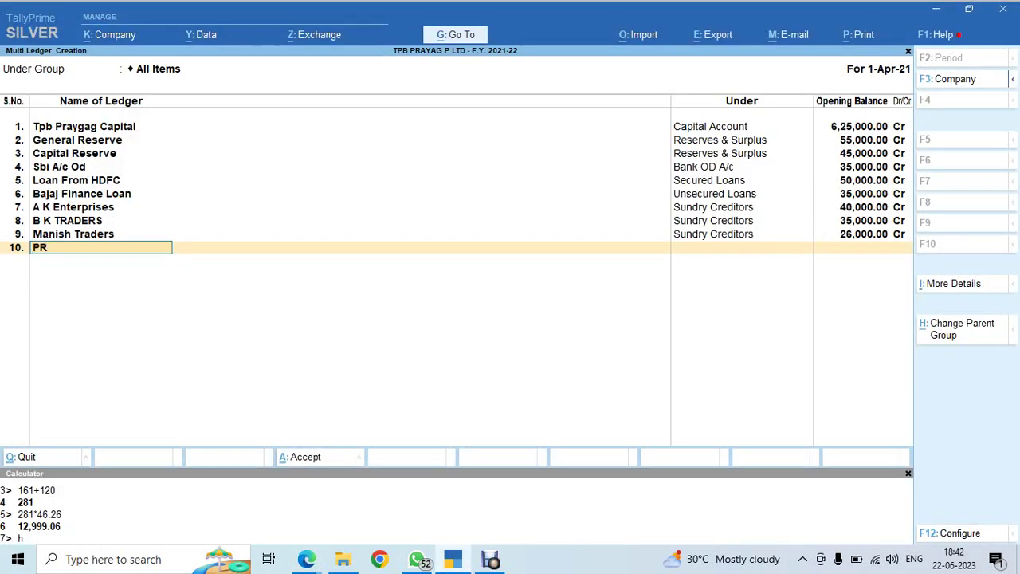
text(E)
key(BackSpace)
key(BackSpace)
text(re Recfe)
key(BackSpace)
key(BackSpace)
text(eived Commission)
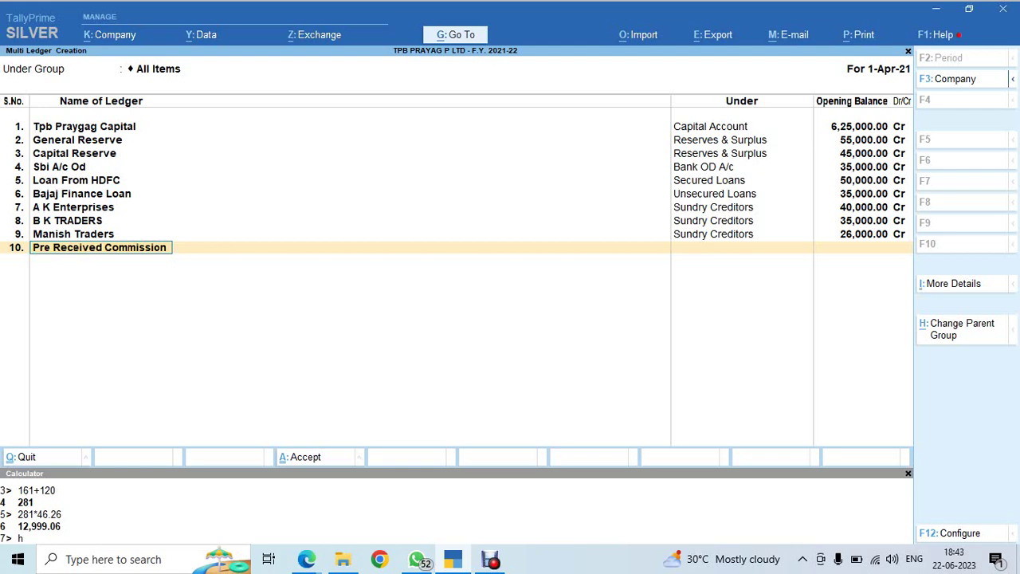
key(Return)
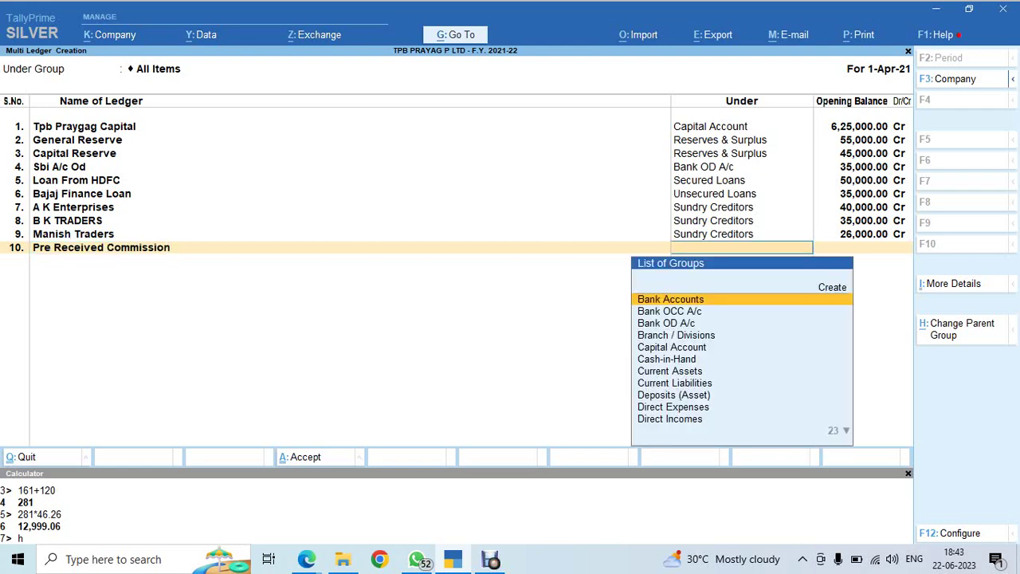
Put Pre Received Commission under Current Liabilities with a 5,500 Cr opening balance
text(Cur)
key(Down)
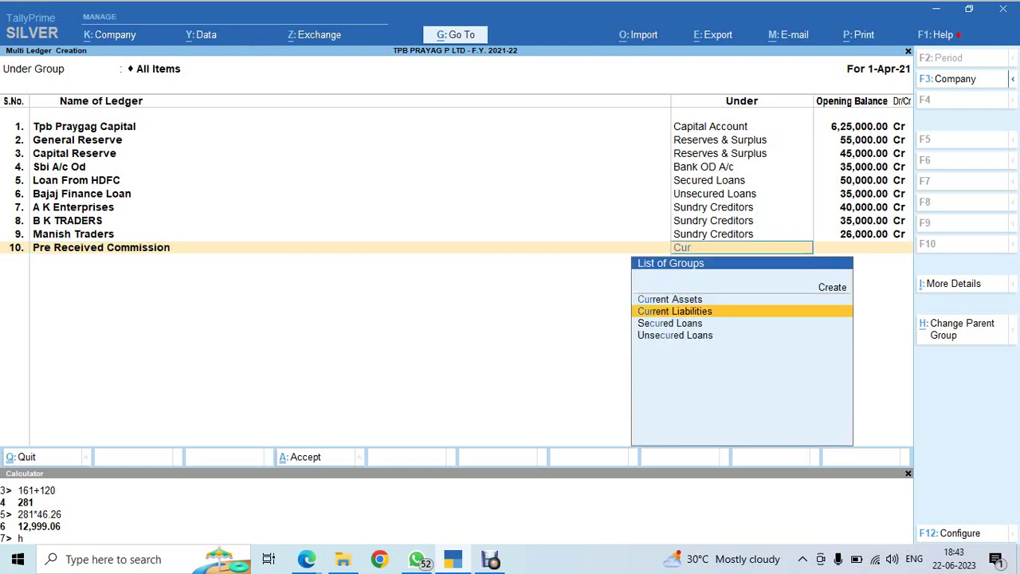
key(Return)
key(alt+Tab)
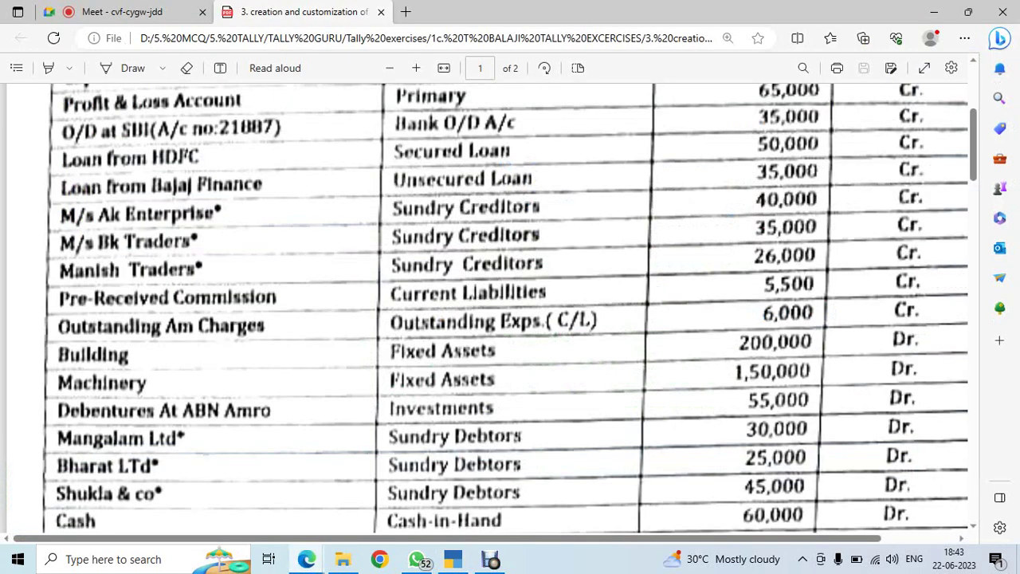
key(alt+Tab)
text(5500)
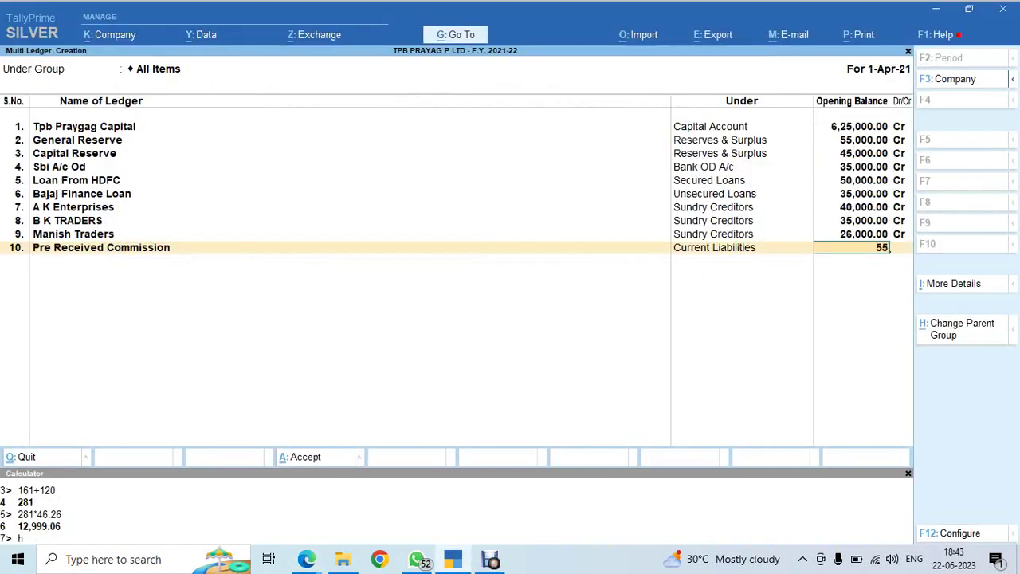
key(Return)
key(Return)
key(alt+Tab)
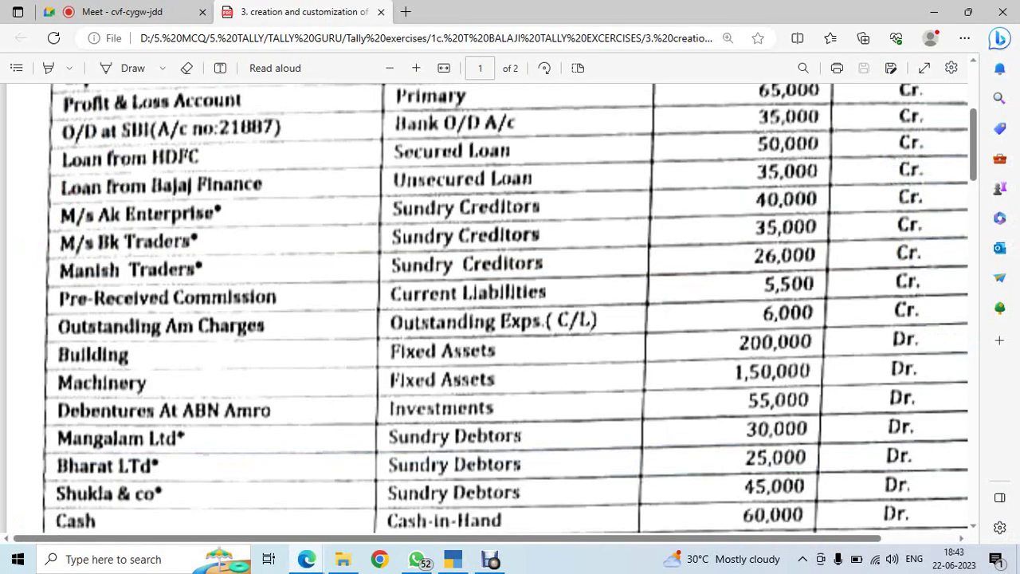
Enter the O/s AMC Charges ledger and begin creating a new group for it
scroll(510, 308, down, 1)
key(alt+Tab)
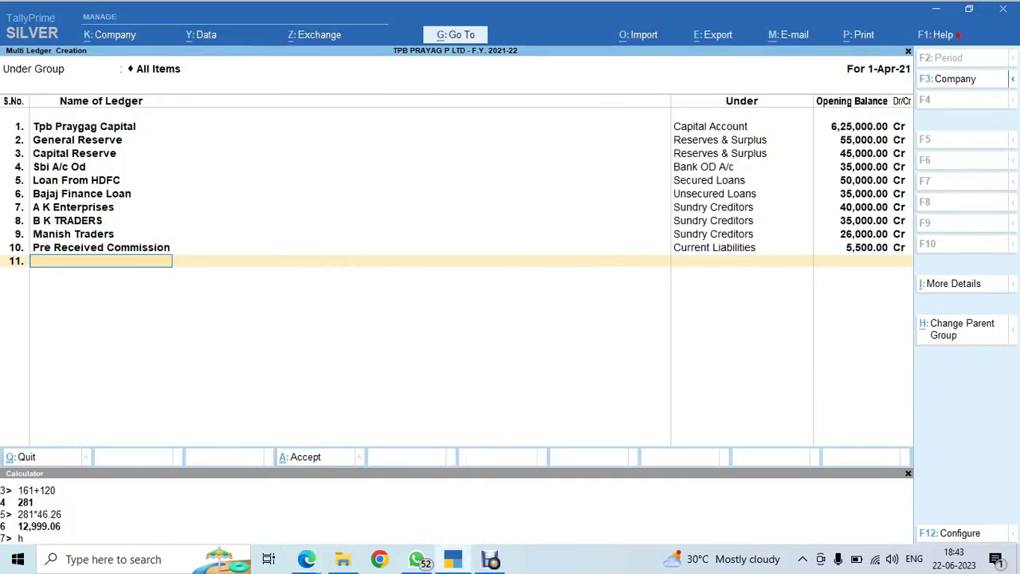
text(O/s AMC Charges)
key(Return)
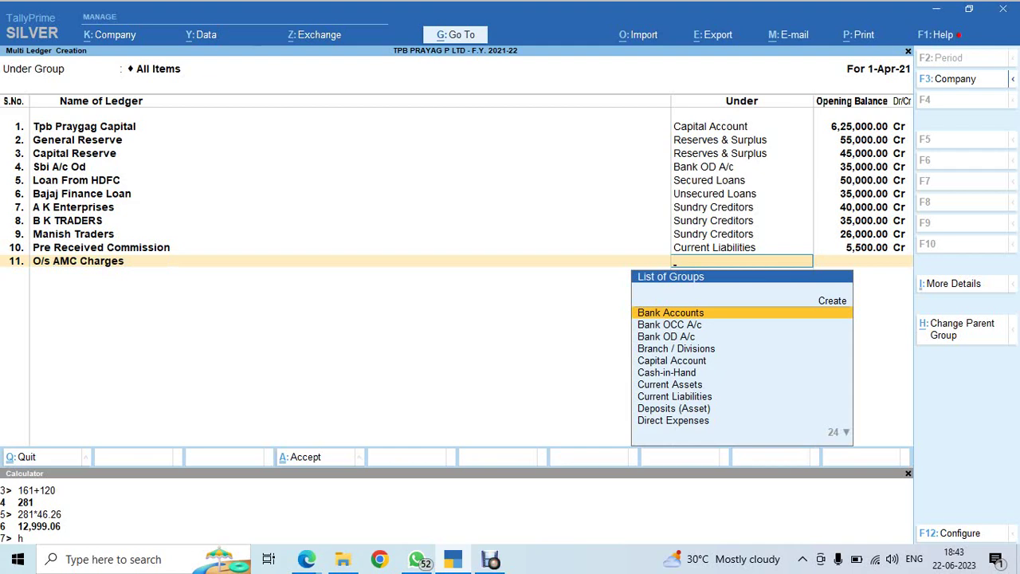
text(Cur)
key(Down)
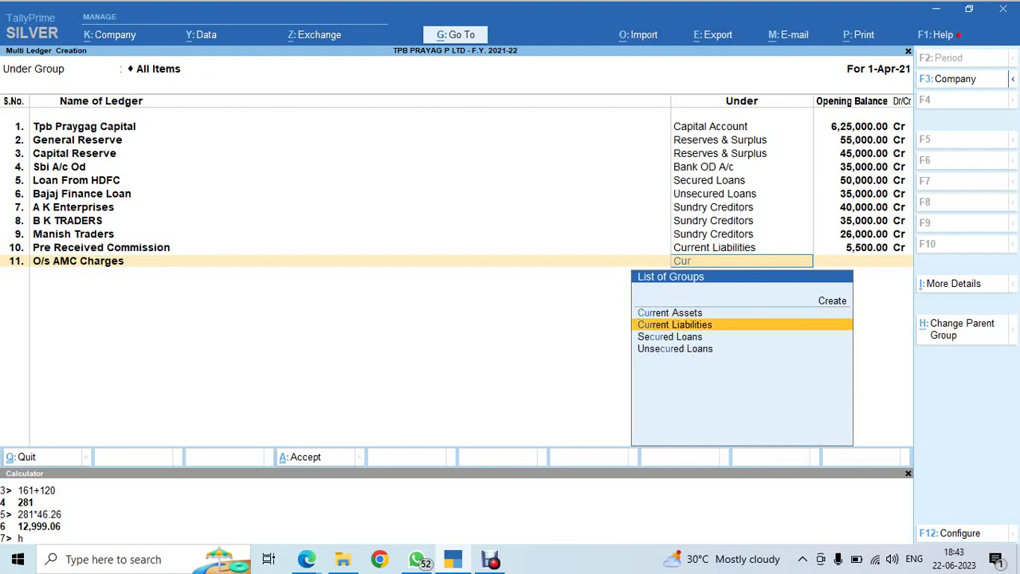
key(Return)
key(alt+Tab)
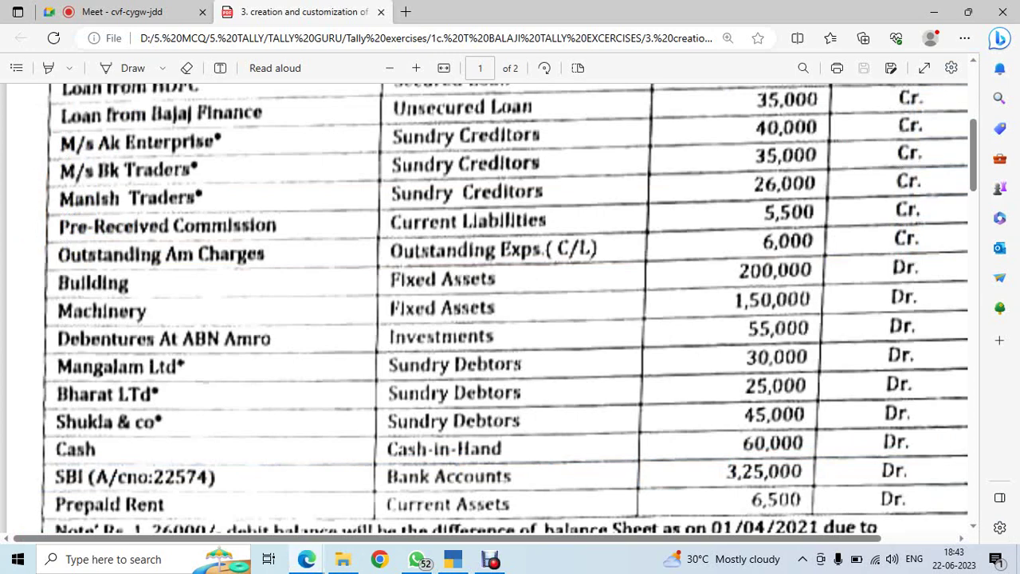
key(alt+Tab)
key(BackSpace)
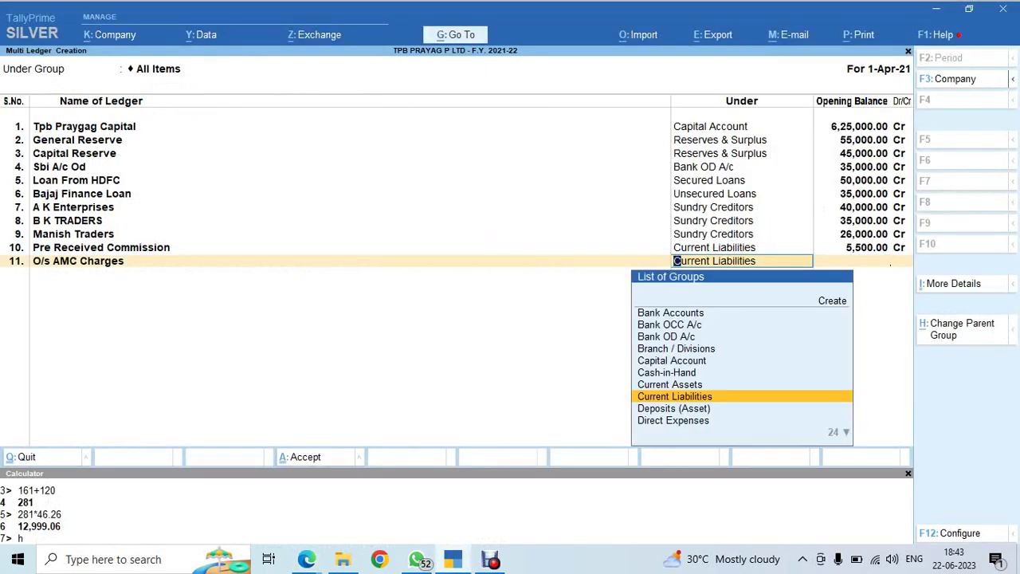
key(alt+c)
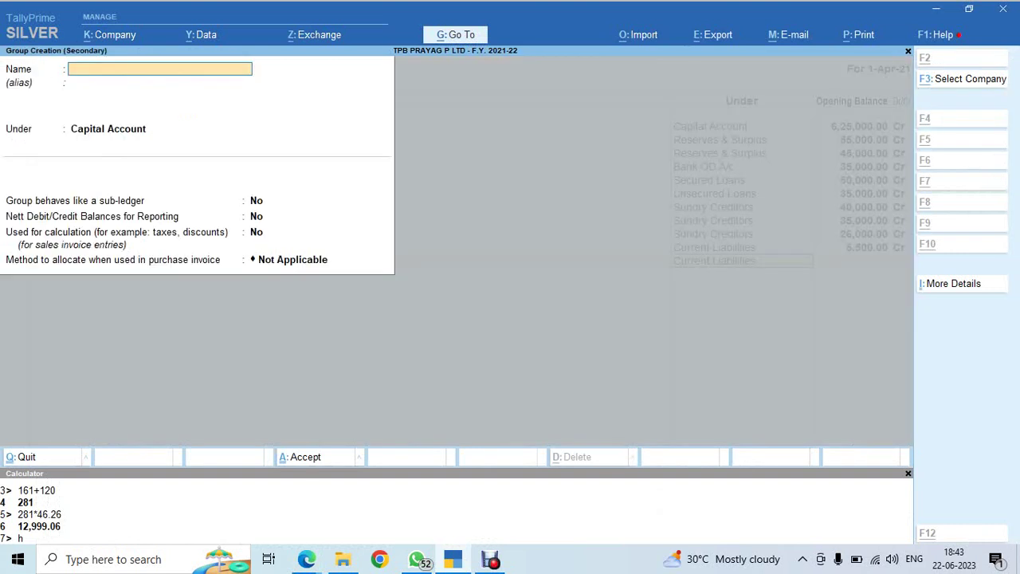
Create the group Outstanding Expenses under Current Liabilities
text(Ou)
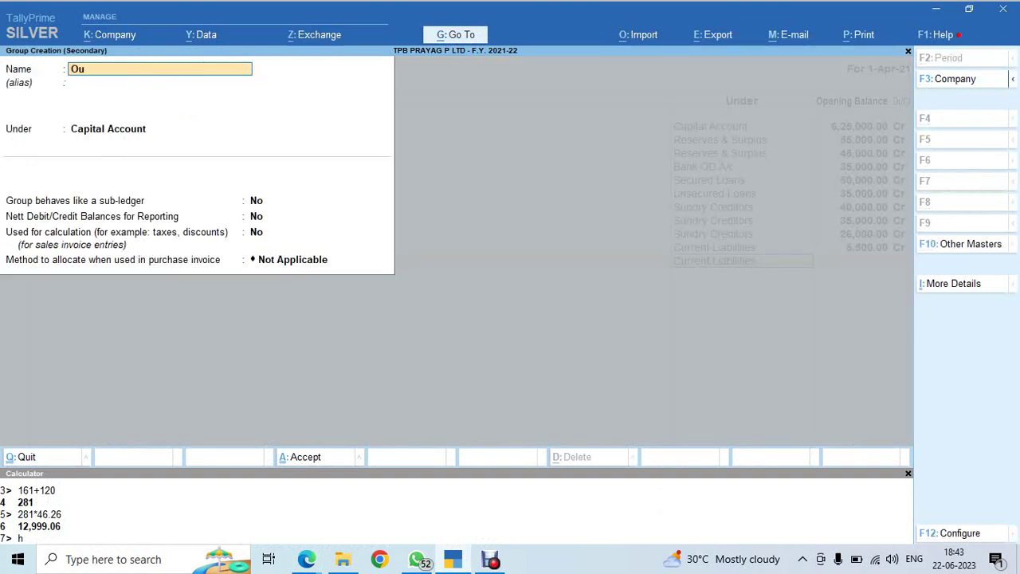
text(tstanding Expenses)
key(Return)
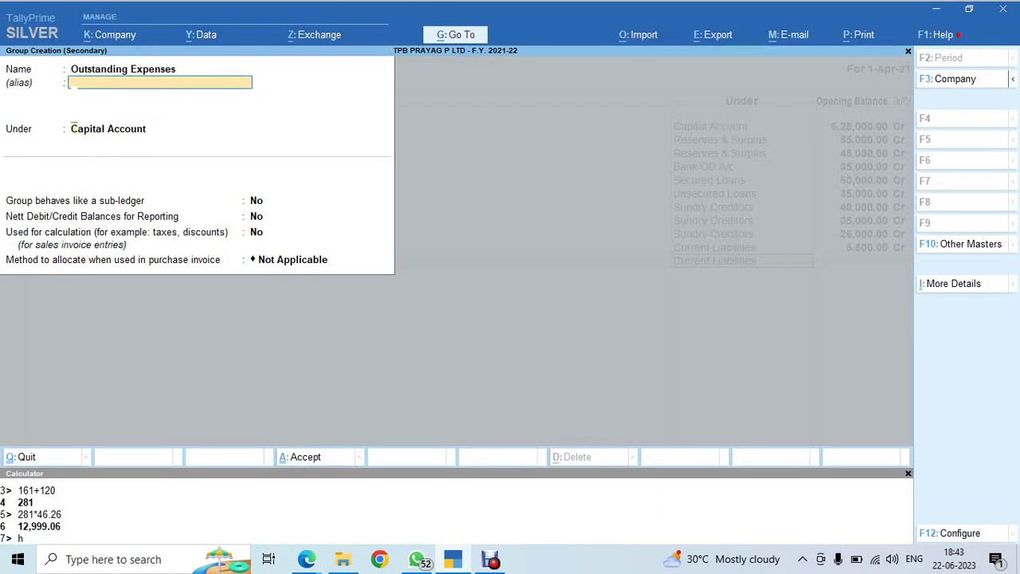
key(Return)
text(Cur)
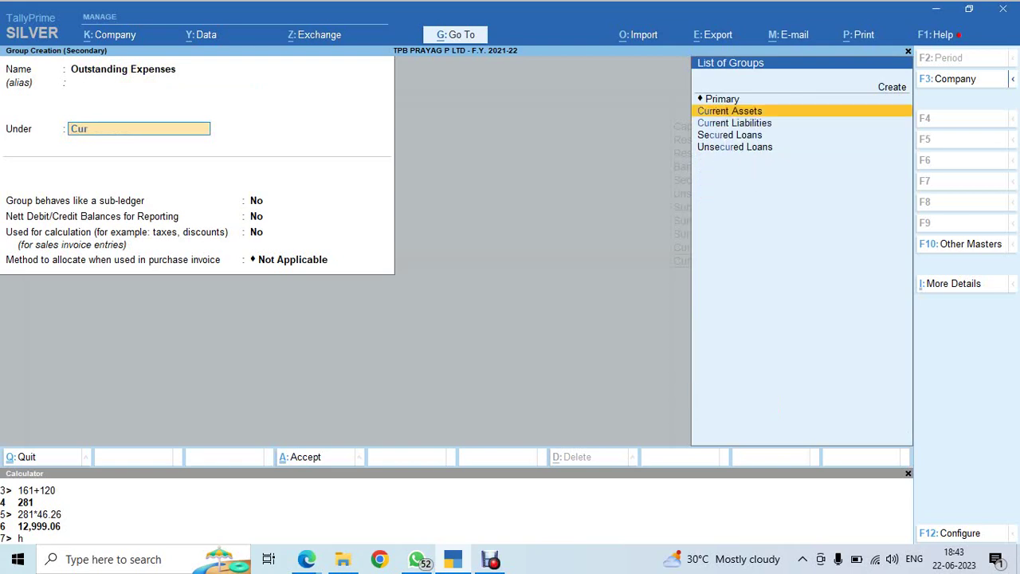
key(Down)
key(Return)
key(ctrl+a)
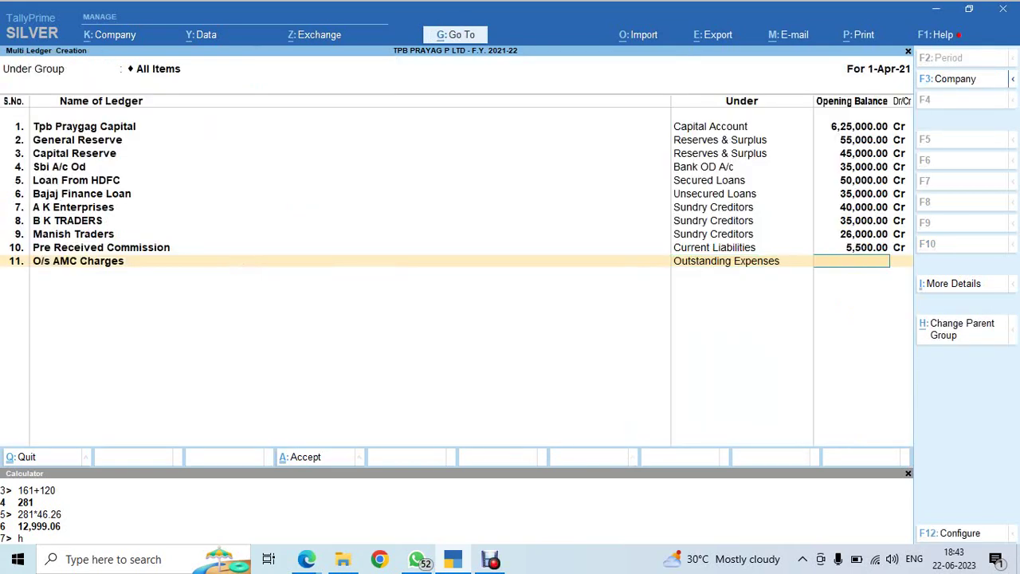
Assign Outstanding Expenses as the O/s AMC Charges ledger's group
key(BackSpace)
key(alt+c)
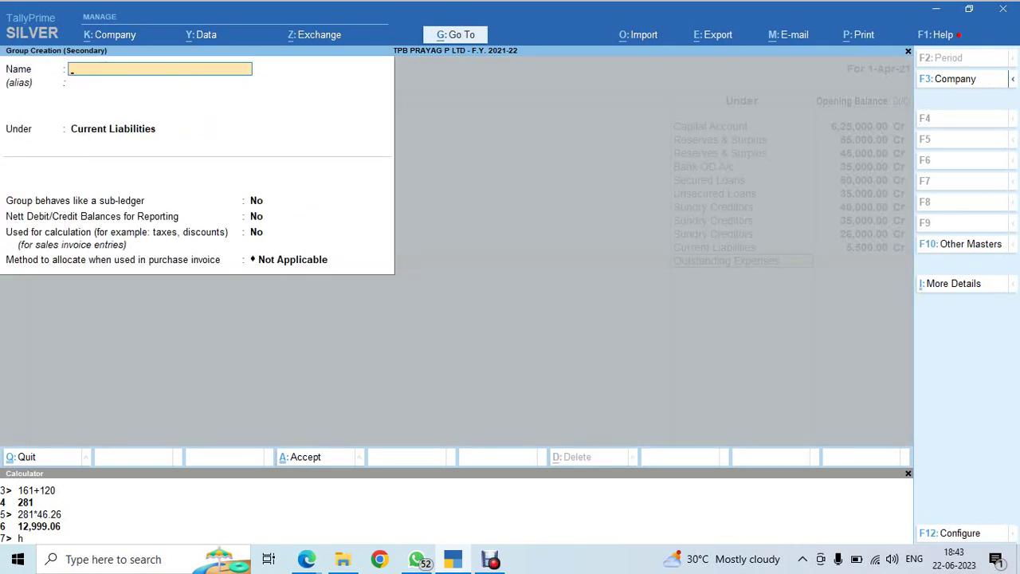
key(Escape)
key(Return)
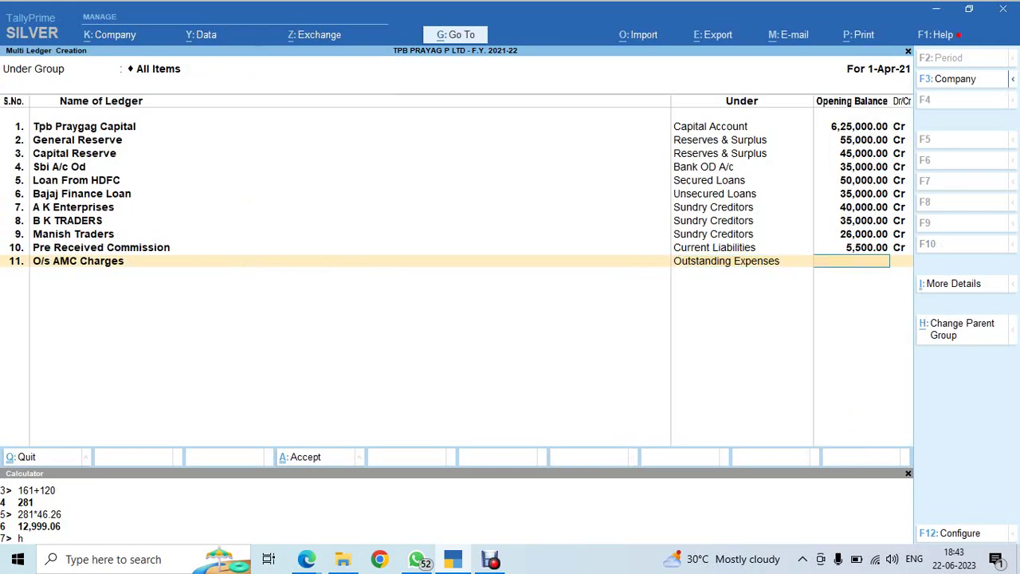
Give O/s AMC Charges a 6,000 Cr opening balance
key(alt+Tab)
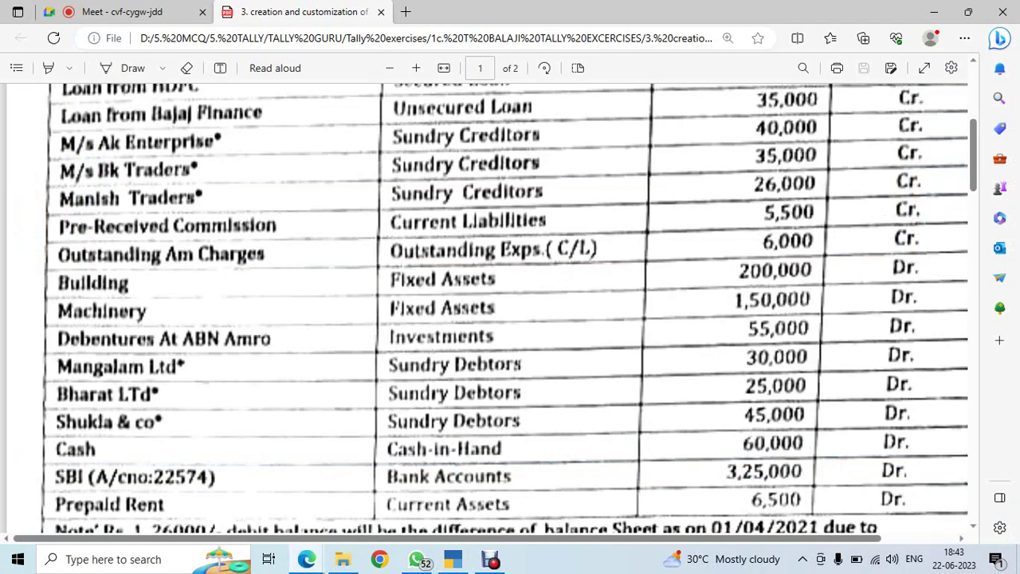
key(alt+Tab)
text(6000)
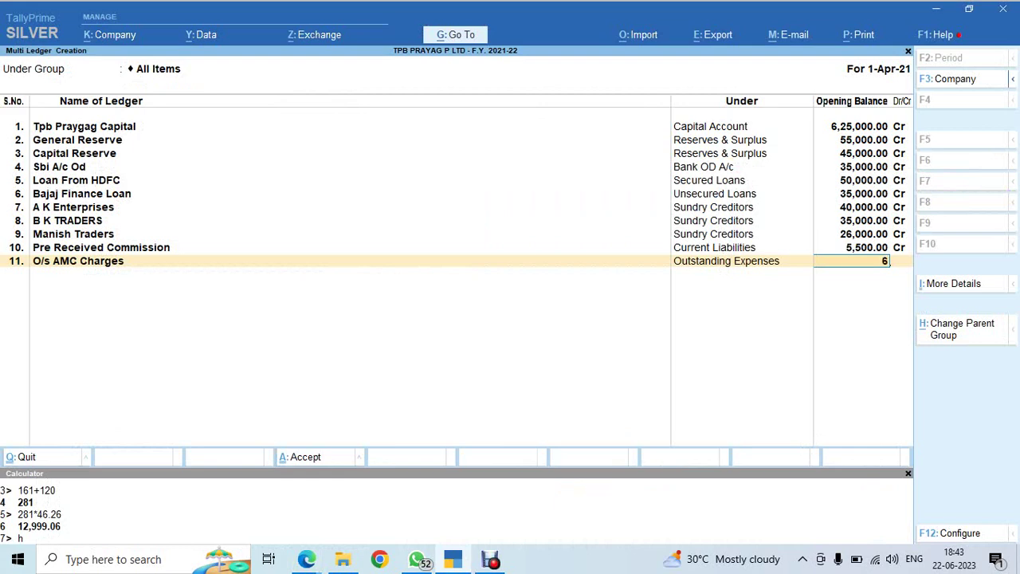
key(Return)
key(Return)
key(alt+Tab)
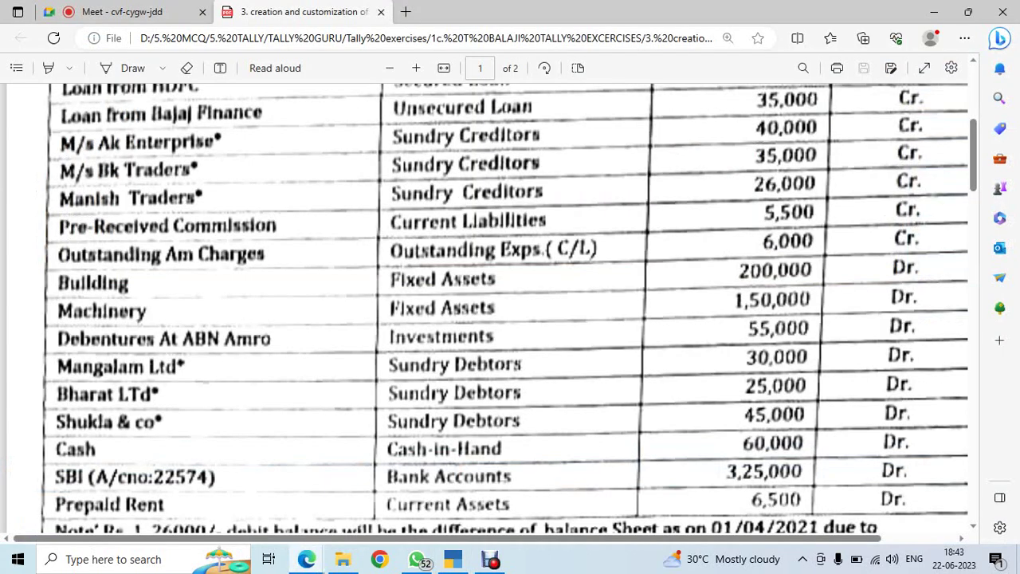
Add the Building ledger under Fixed Assets with 2,00,000 Dr
scroll(507, 307, down, 1)
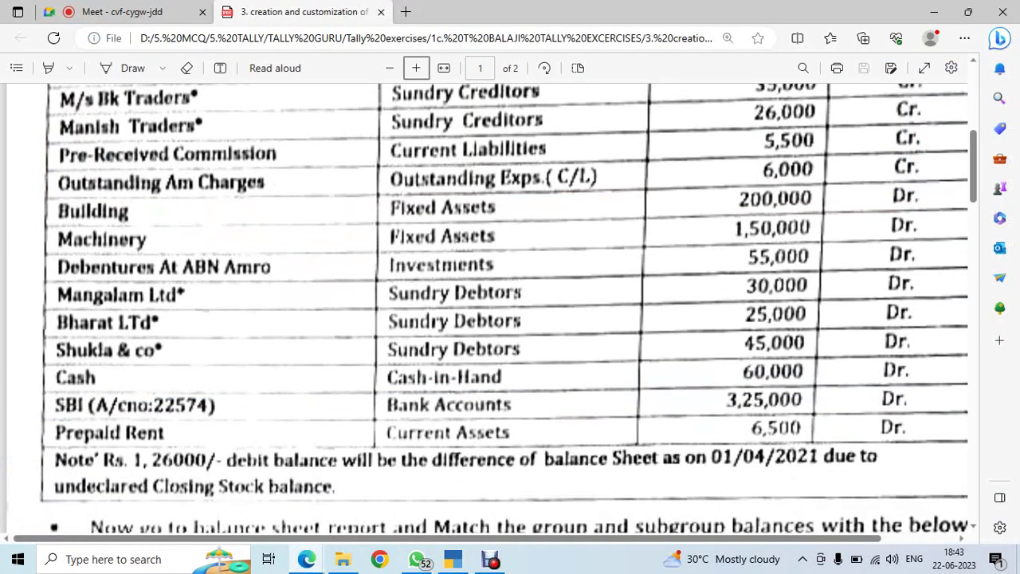
key(alt+Tab)
text(B)
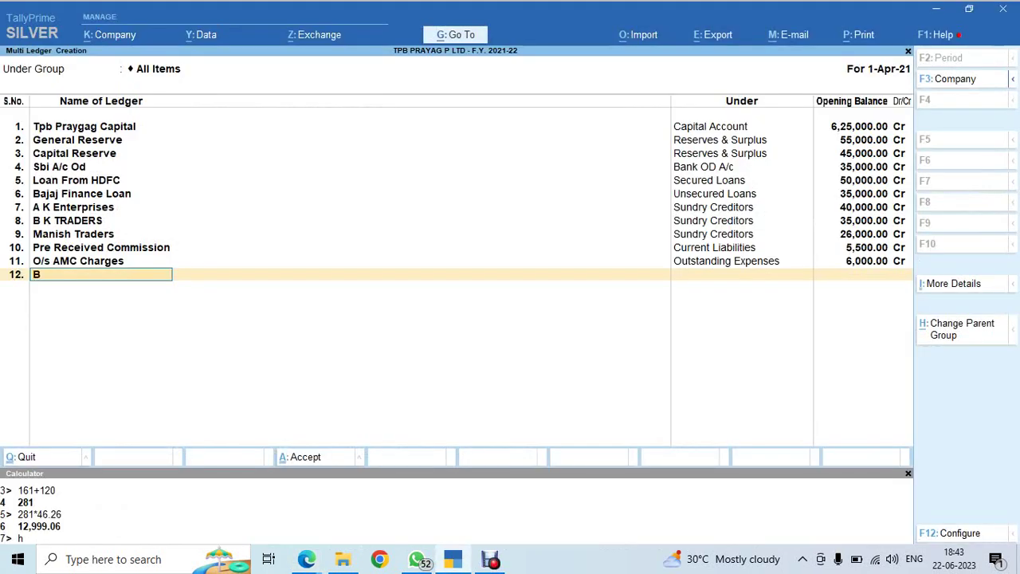
text(uilding)
key(Return)
text(F)
key(Return)
text(200000)
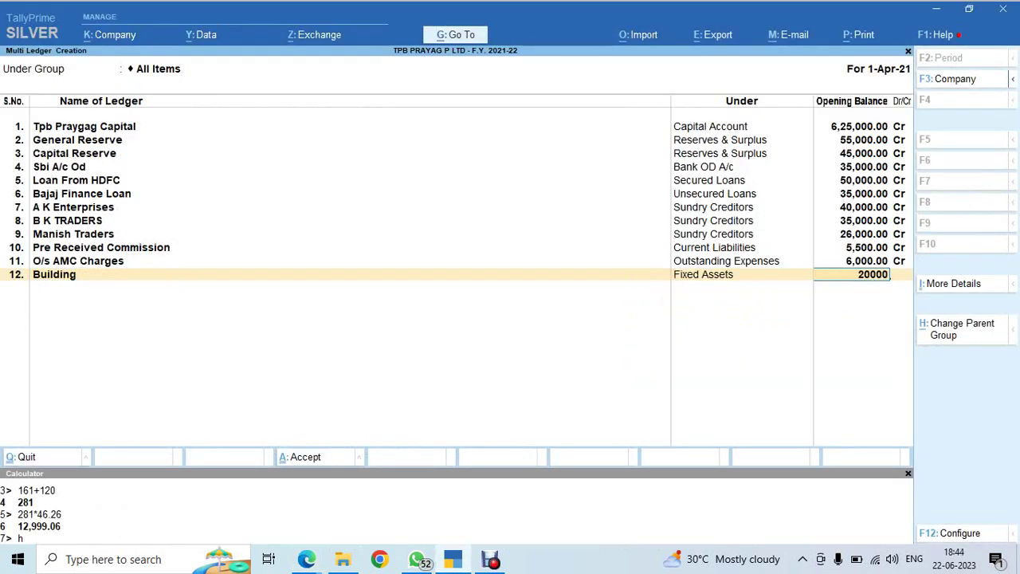
key(Return)
key(Return)
key(alt+Tab)
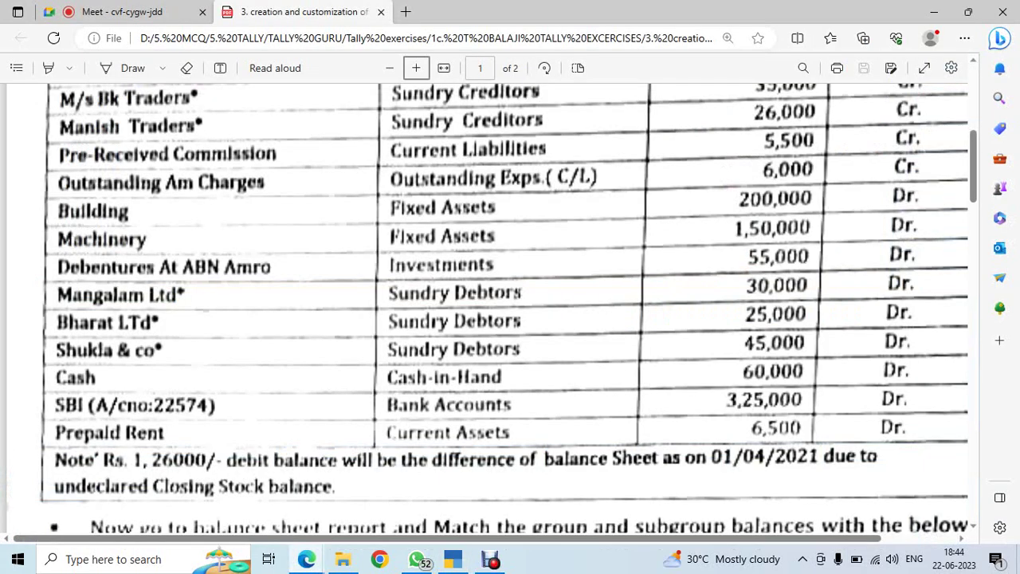
Add the Machinary ledger with a 1,50,000 Dr opening balance
key(alt+Tab)
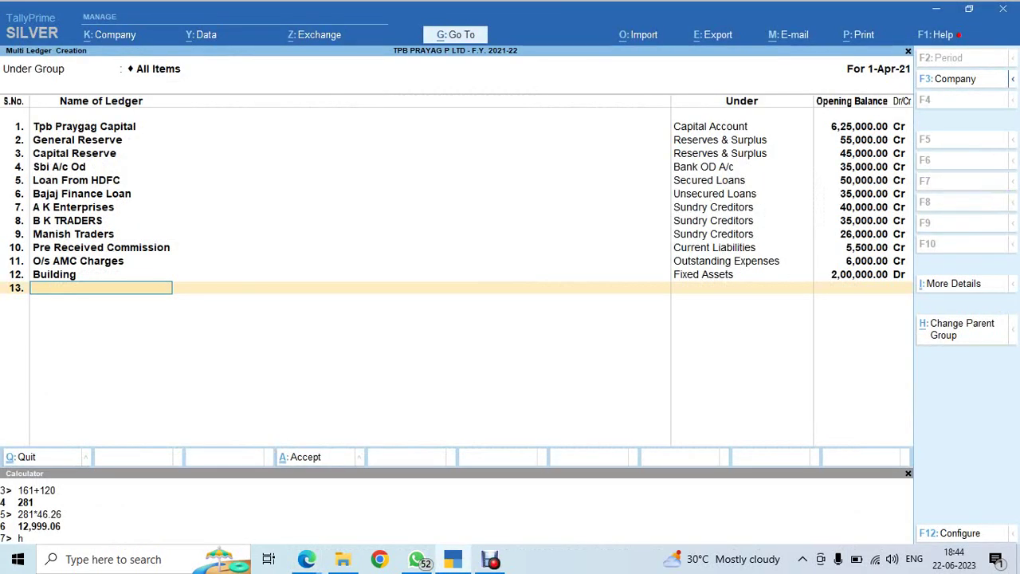
text(Machinary)
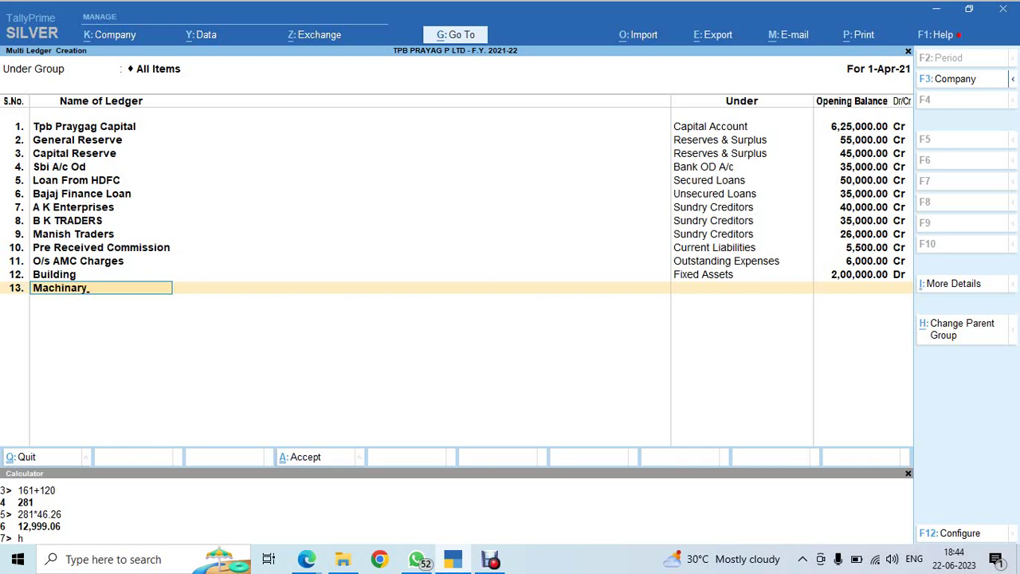
key(Return)
key(Return)
key(alt+Tab)
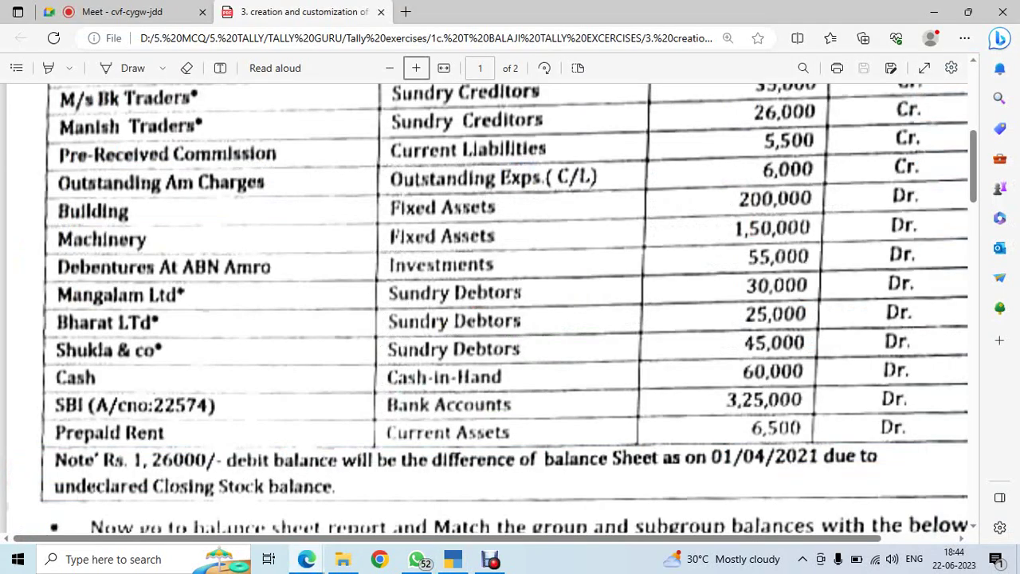
key(alt+Tab)
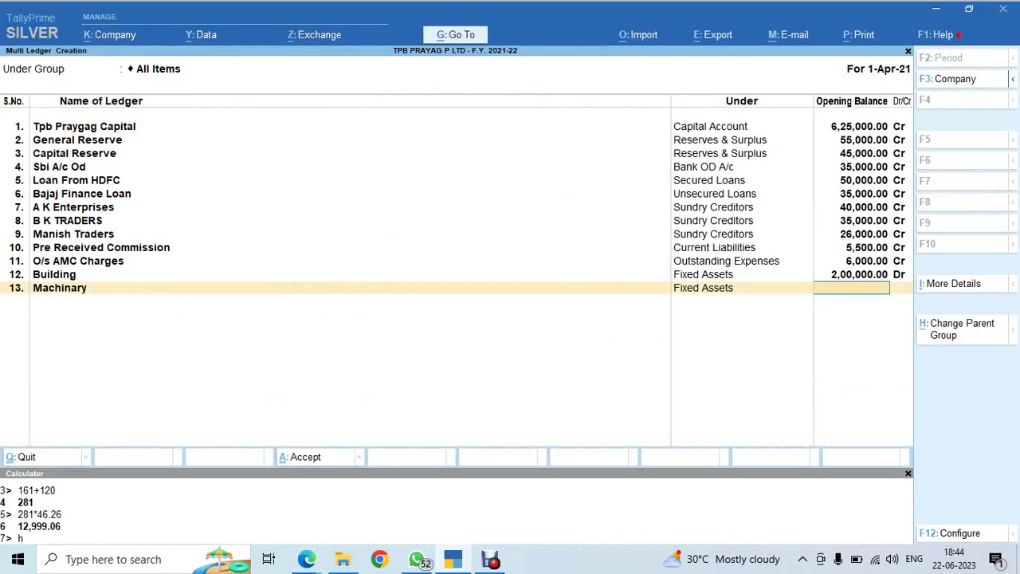
text(150000)
key(Return)
key(Return)
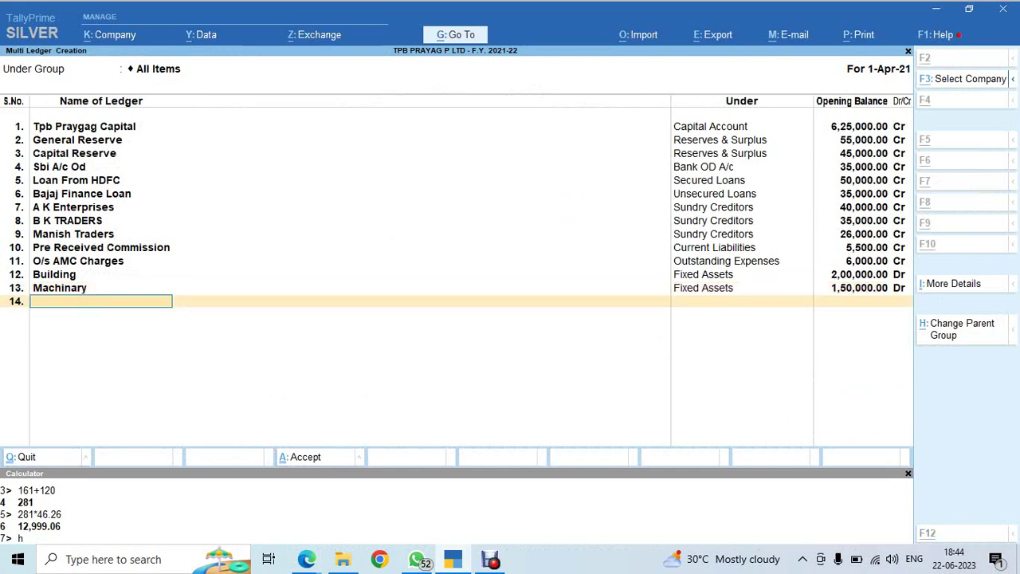
key(alt+Tab)
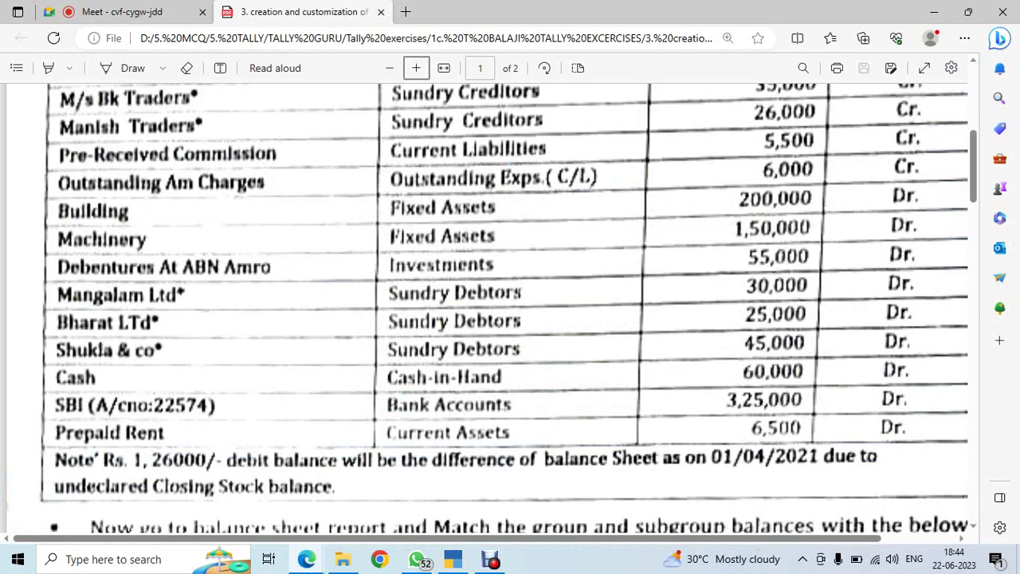
Add Deb. at ABN Amro under Investments with a 55,000 Dr opening balance
key(alt+Tab)
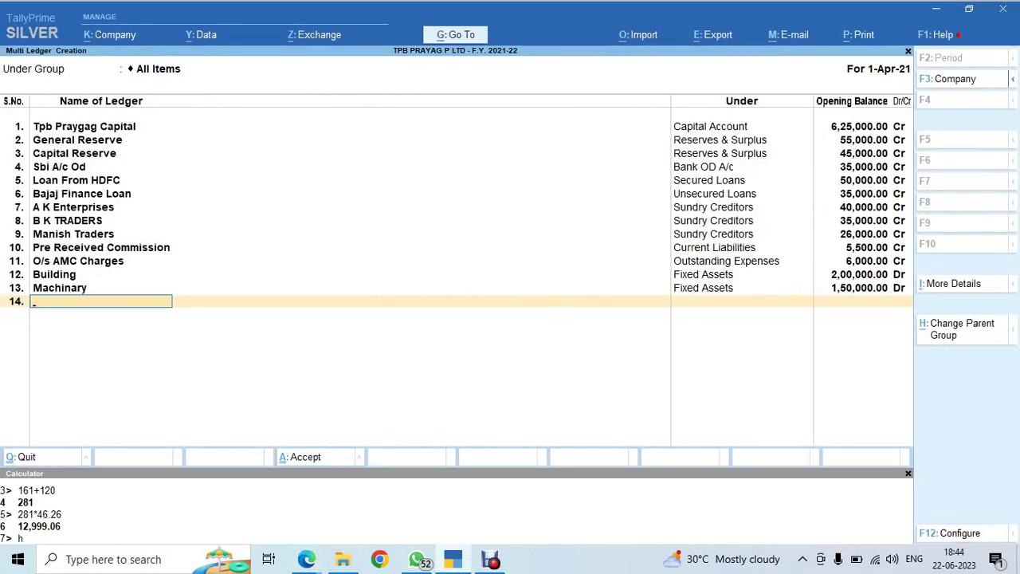
text(Deb. at ABN Amro)
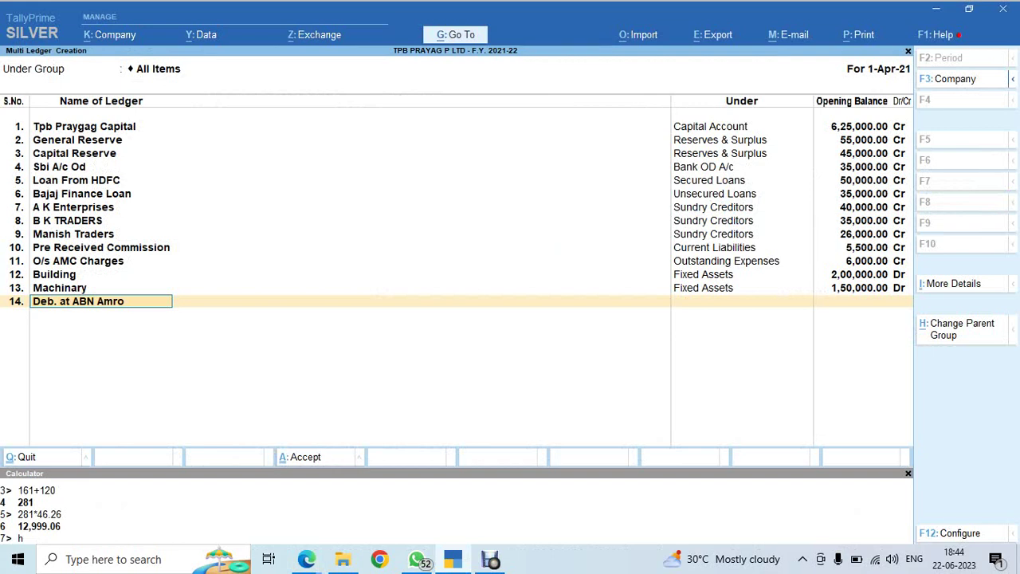
key(Return)
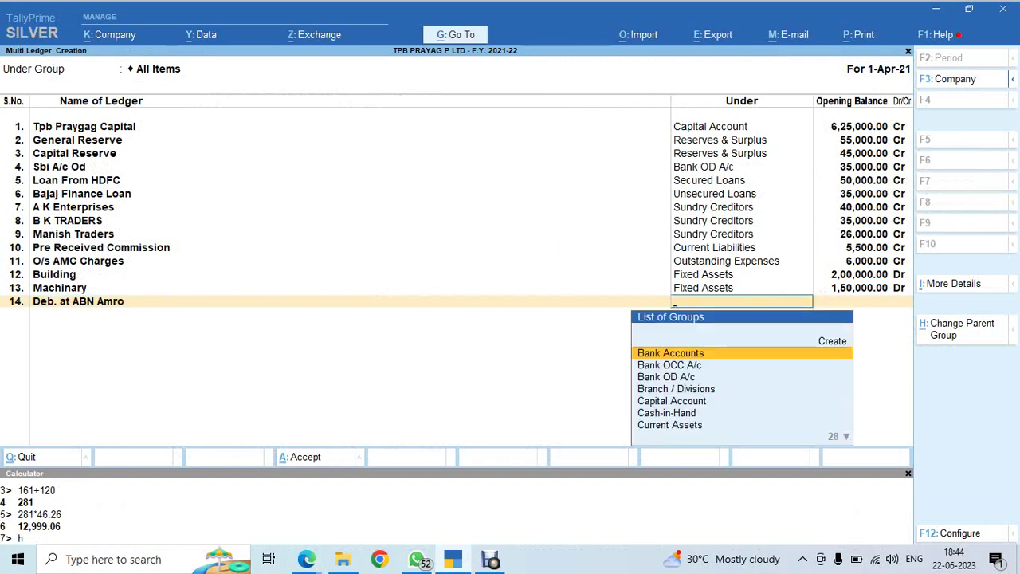
key(alt+Tab)
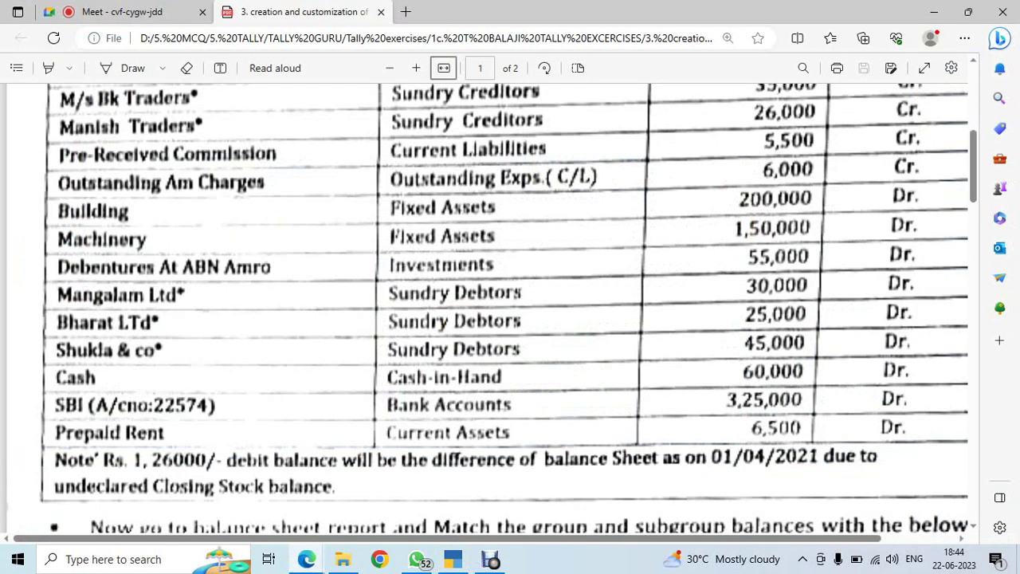
key(alt+Tab)
text(Invest)
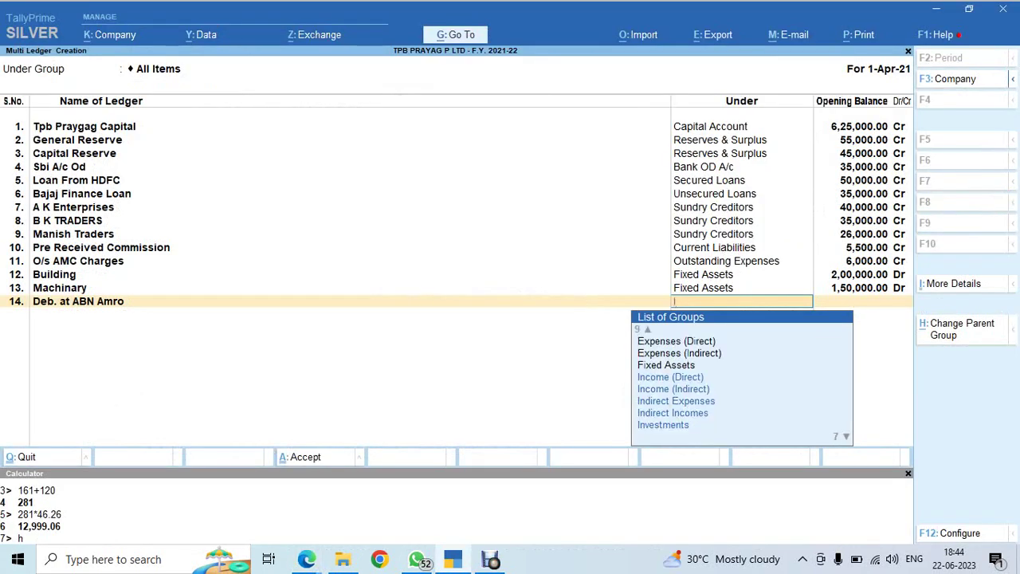
key(Return)
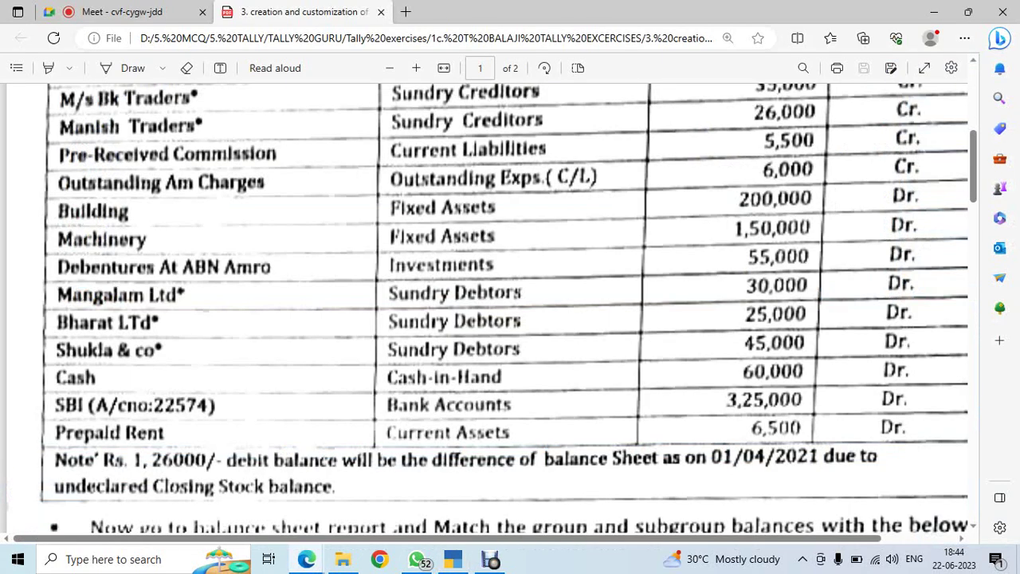
key(alt+Tab)
key(alt+Tab)
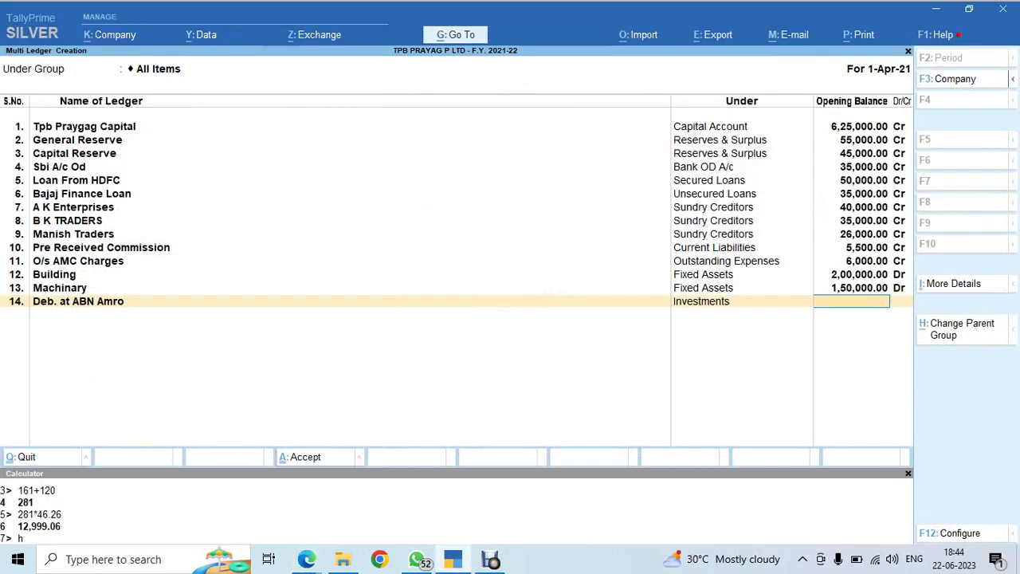
text(55000)
key(Return)
key(Return)
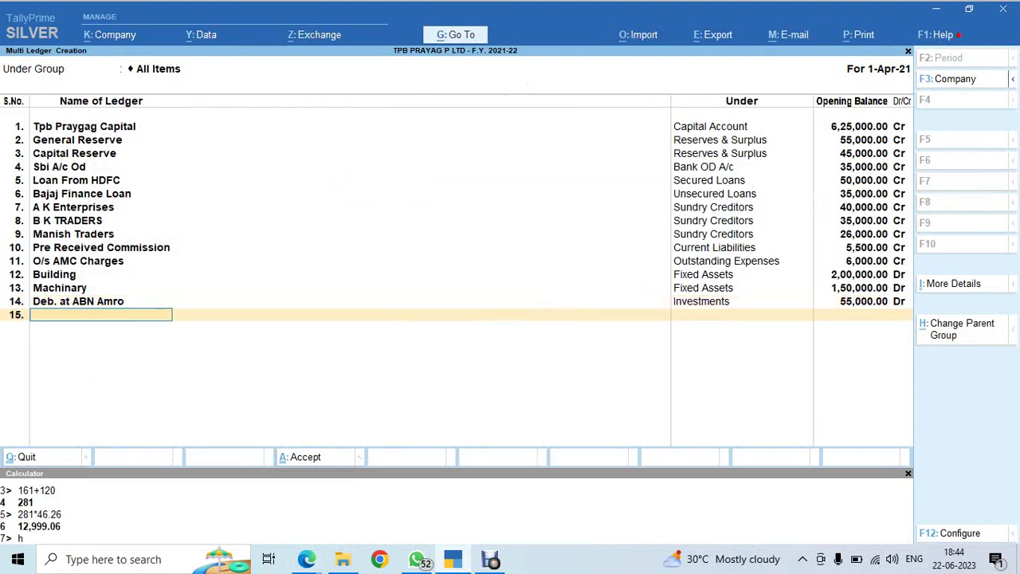
key(alt+Tab)
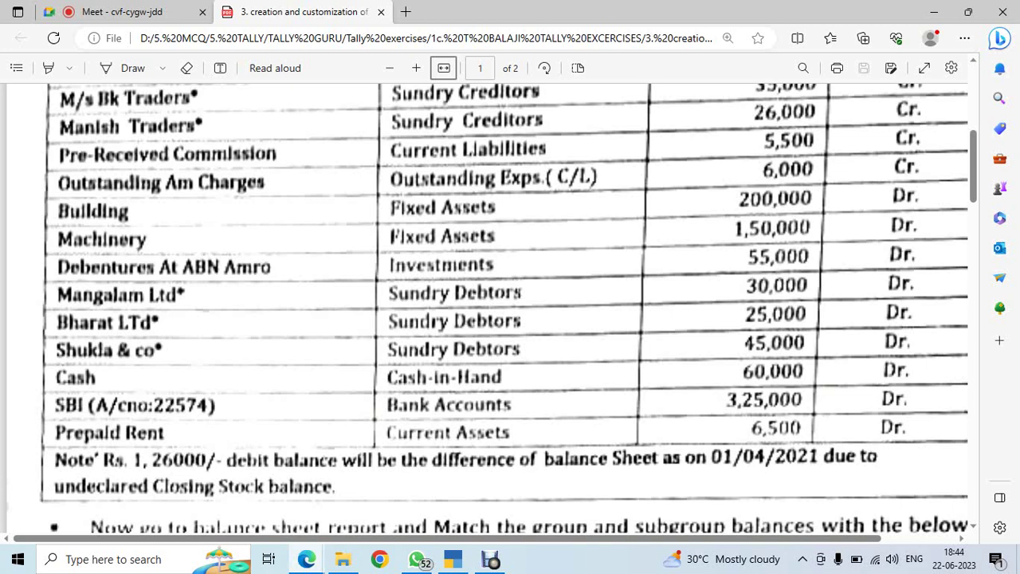
Add Mangalam Ltd under Sundry Debtors with 30,000, bringing up its bill-wise breakup
key(alt+Tab)
text(Ma)
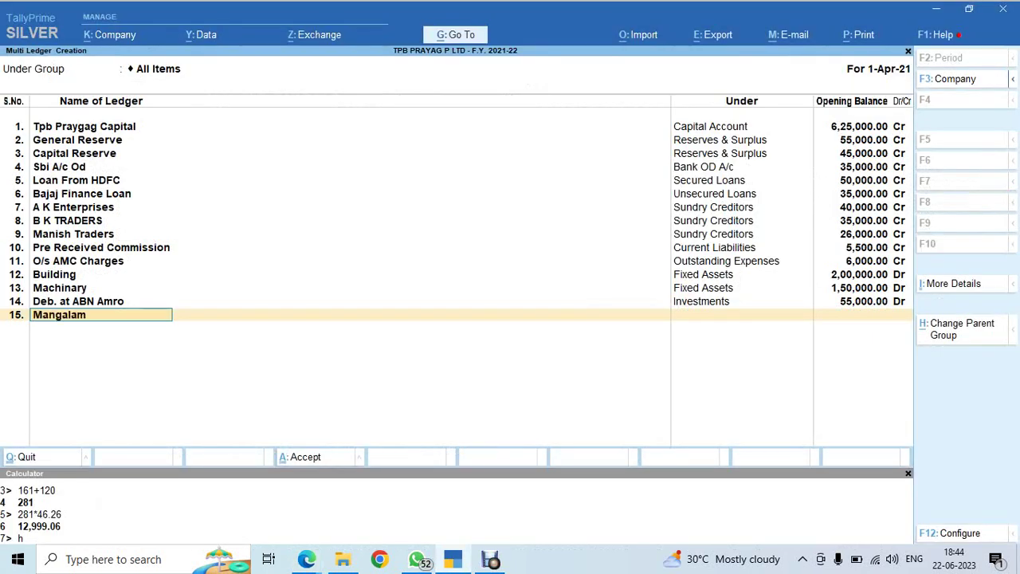
text(ngalam Ltd)
key(Return)
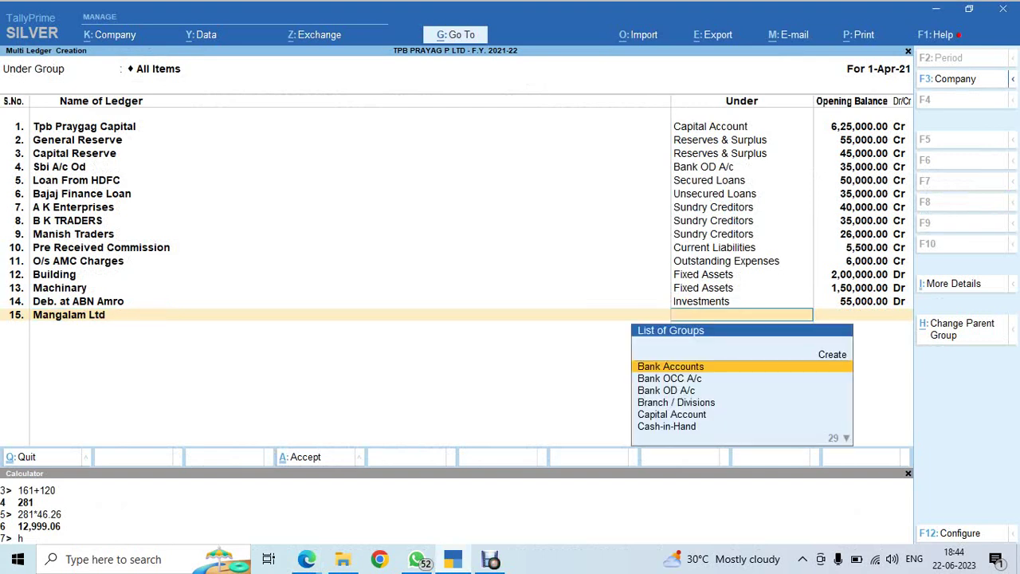
text(Sund)
key(Down)
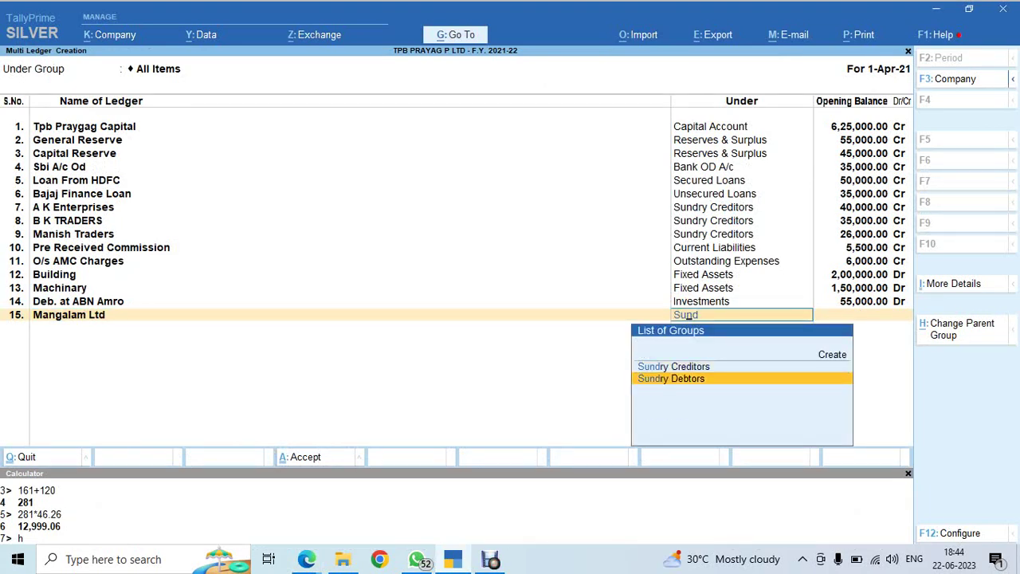
key(Return)
key(alt+Tab)
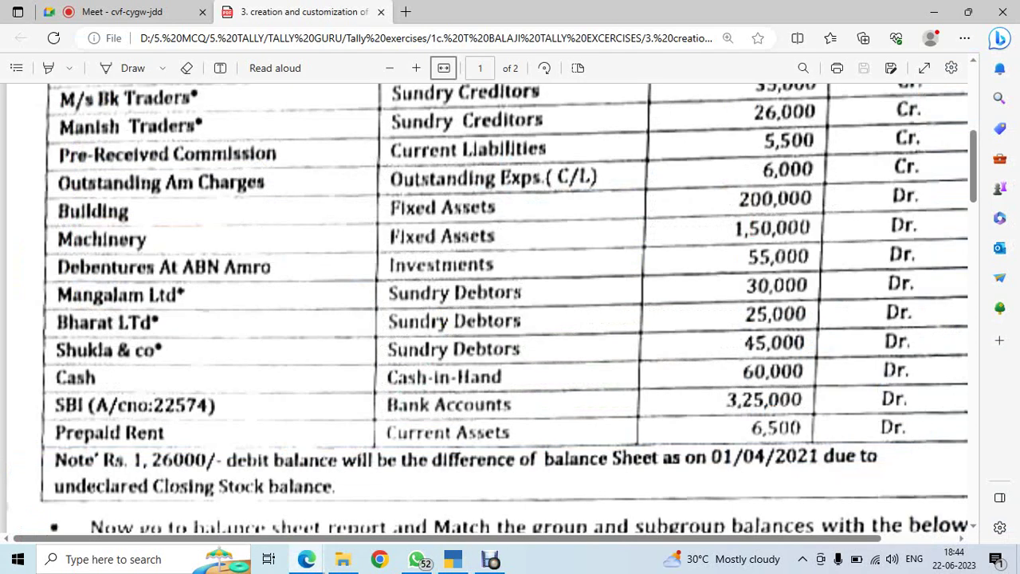
key(alt+Tab)
text(30000)
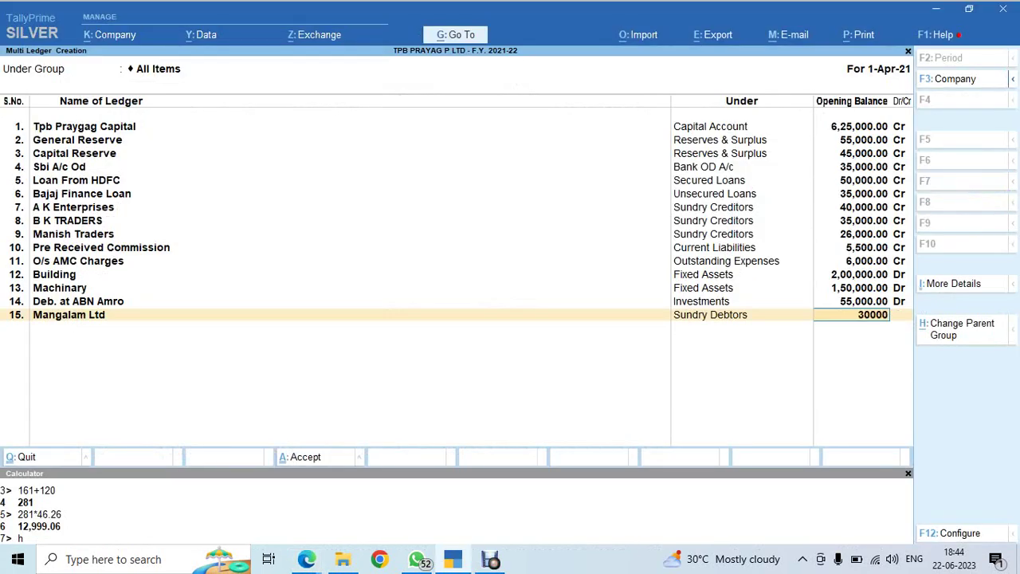
key(Return)
key(alt+Tab)
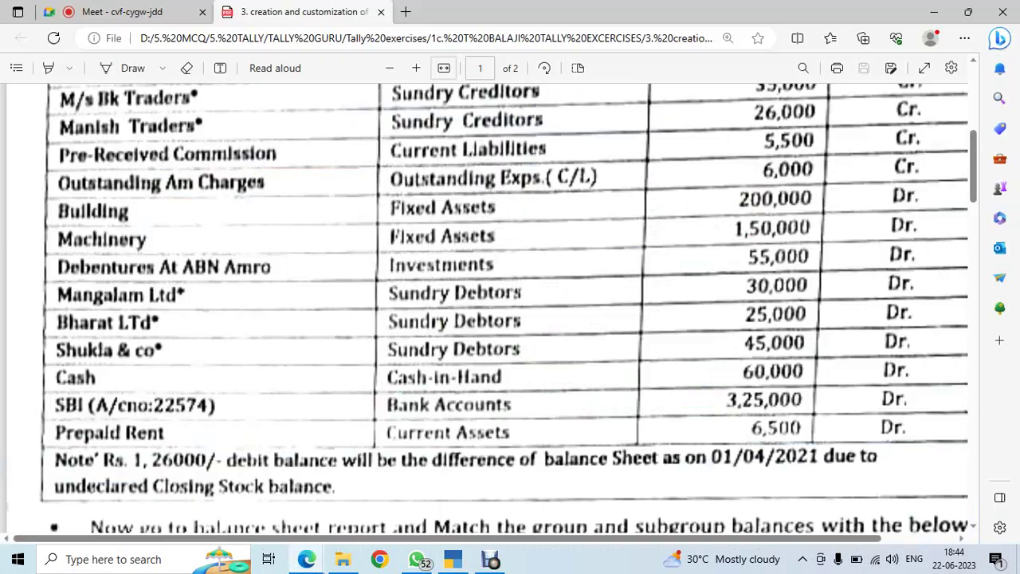
scroll(510, 311, down, 20)
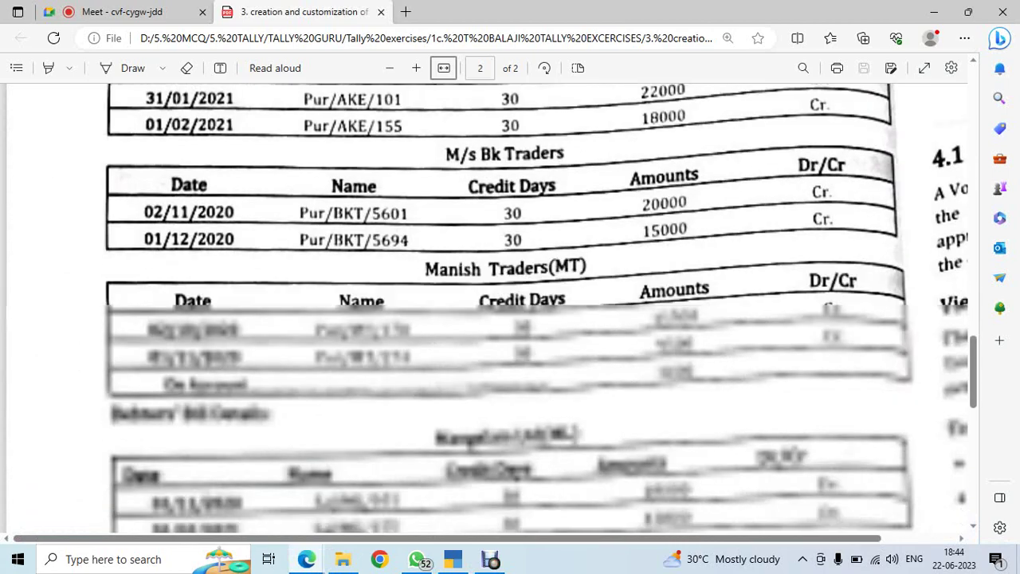
scroll(510, 311, down, 4)
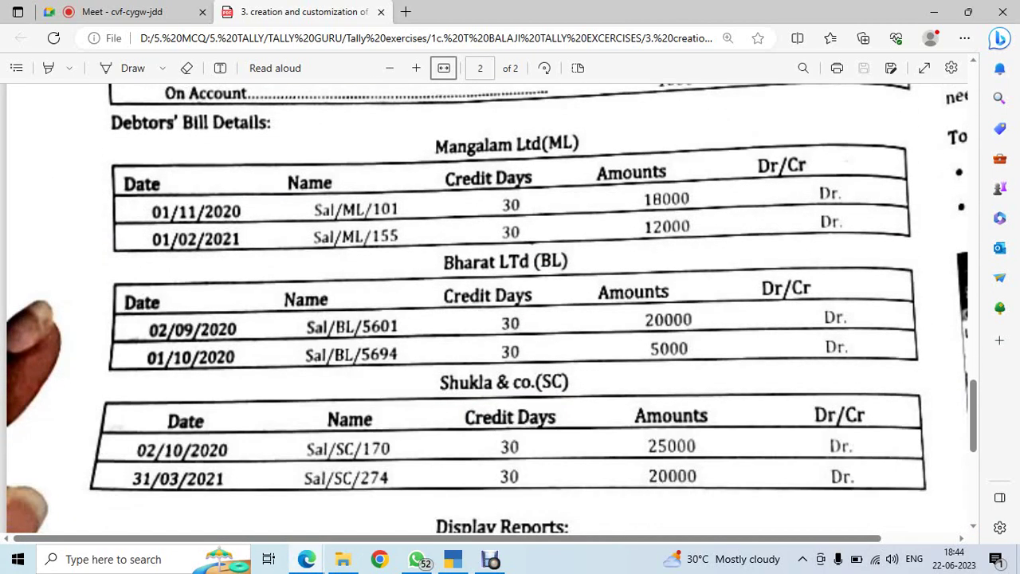
key(alt+Tab)
Start the first bill dated 1.11.20 with reference Sal/ML/155
text(1.11.20)
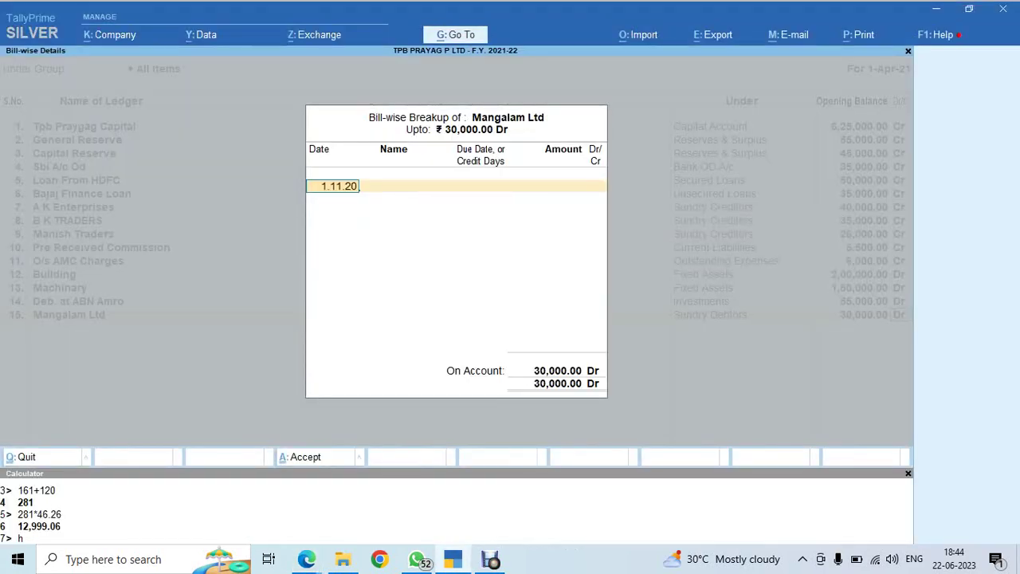
key(Return)
key(alt+Tab)
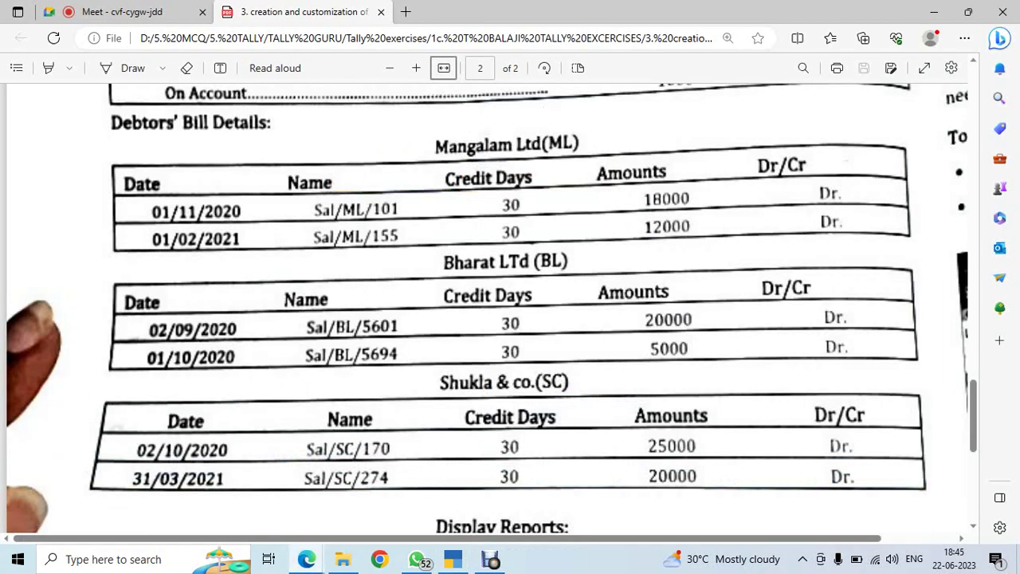
key(alt+Tab)
text(Sal)
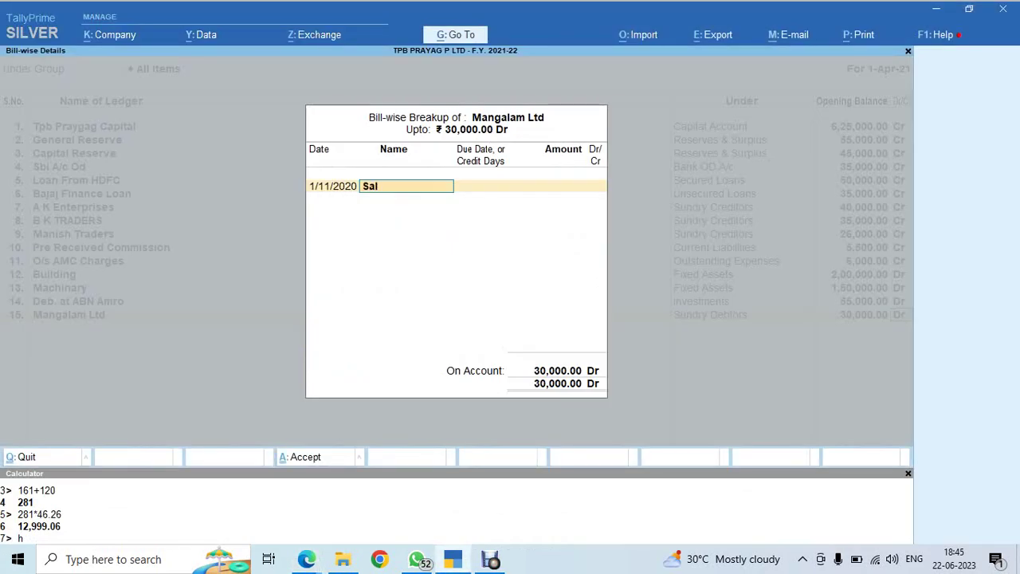
text(/ML/)
key(alt+Tab)
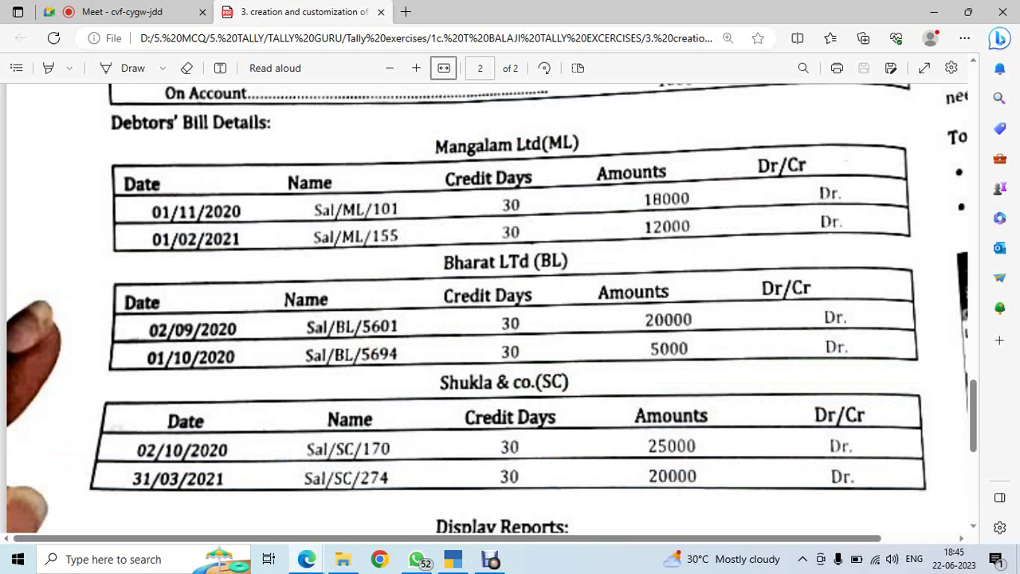
key(alt+Tab)
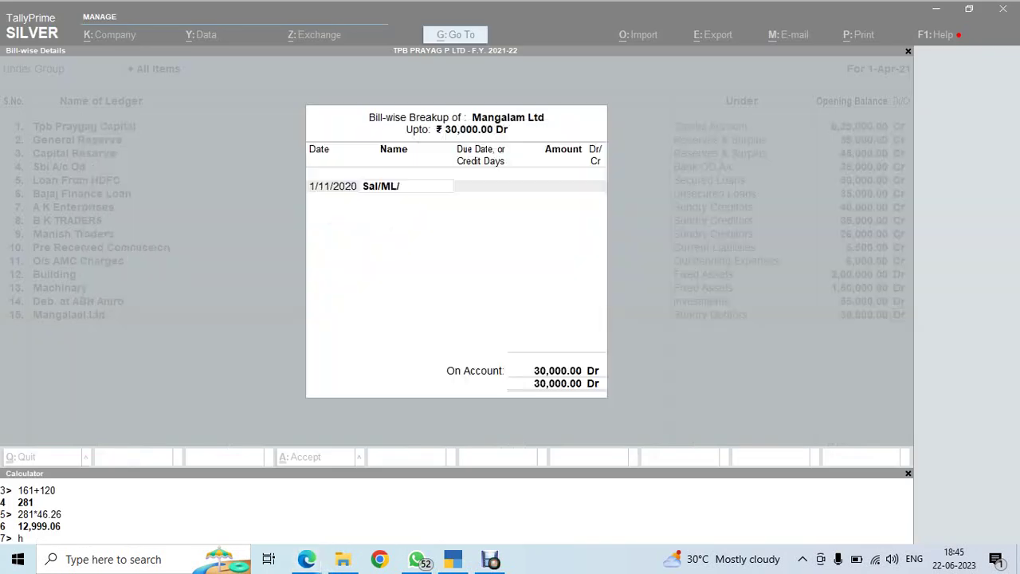
key(alt+Tab)
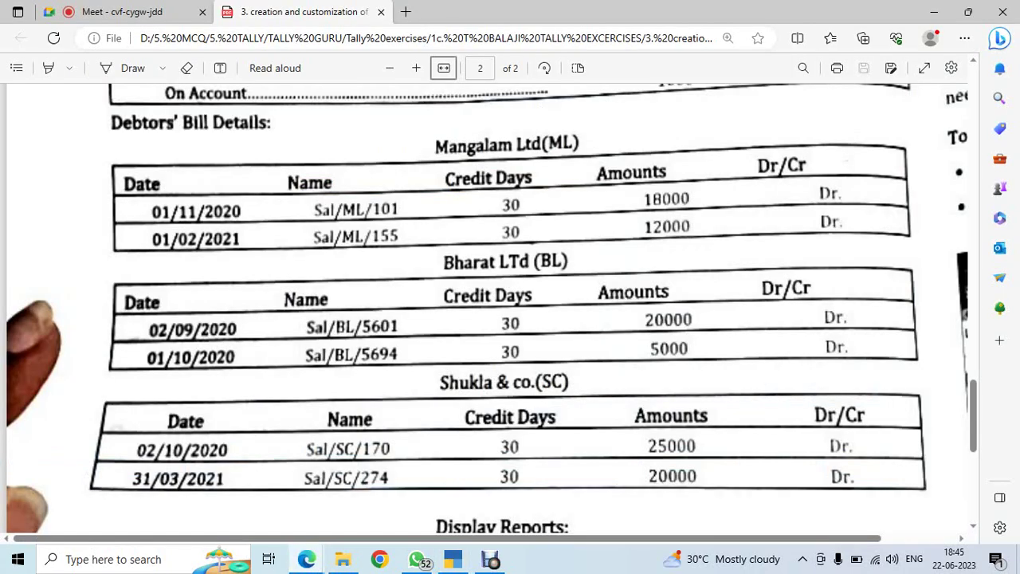
key(alt+Tab)
text(155)
key(Return)
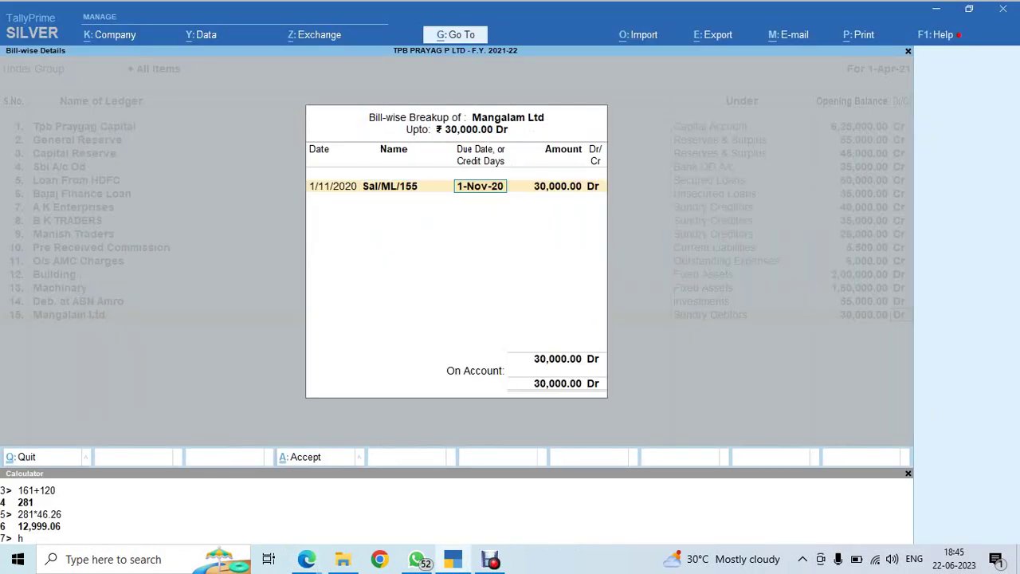
Correct the first bill's name to Sal/ML/101
key(alt+Tab)
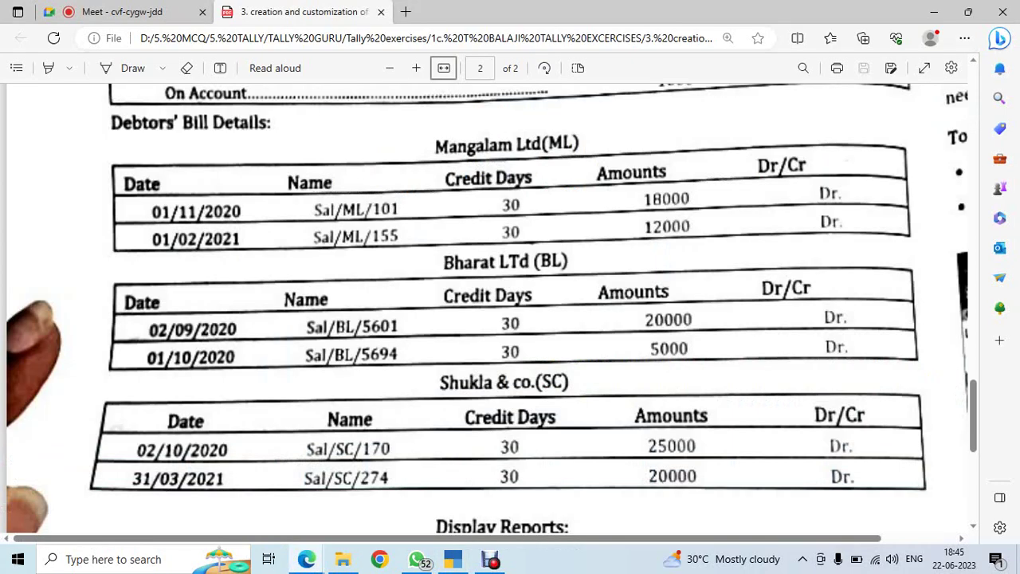
key(alt+Tab)
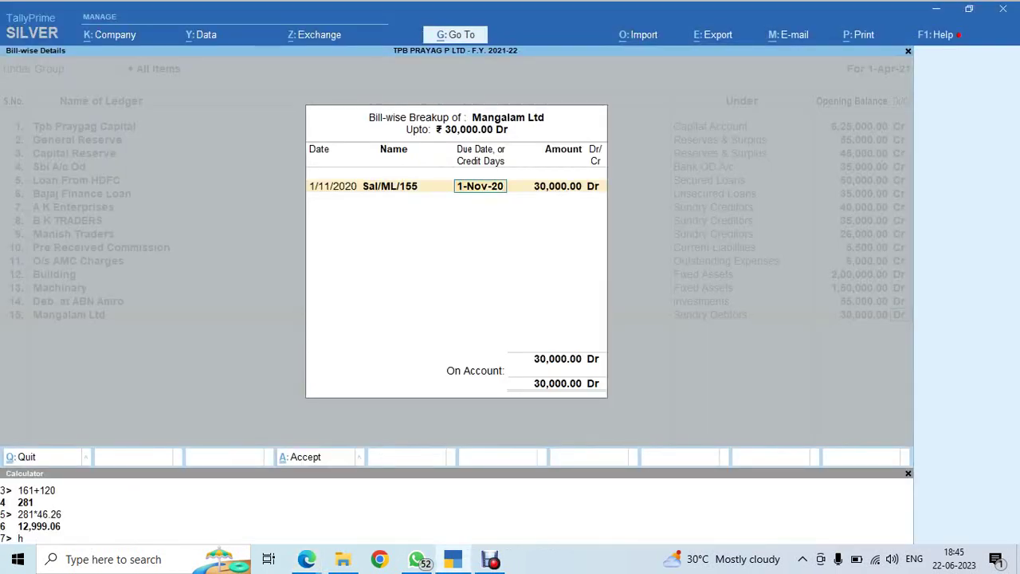
click(407, 186)
key(BackSpace)
key(BackSpace)
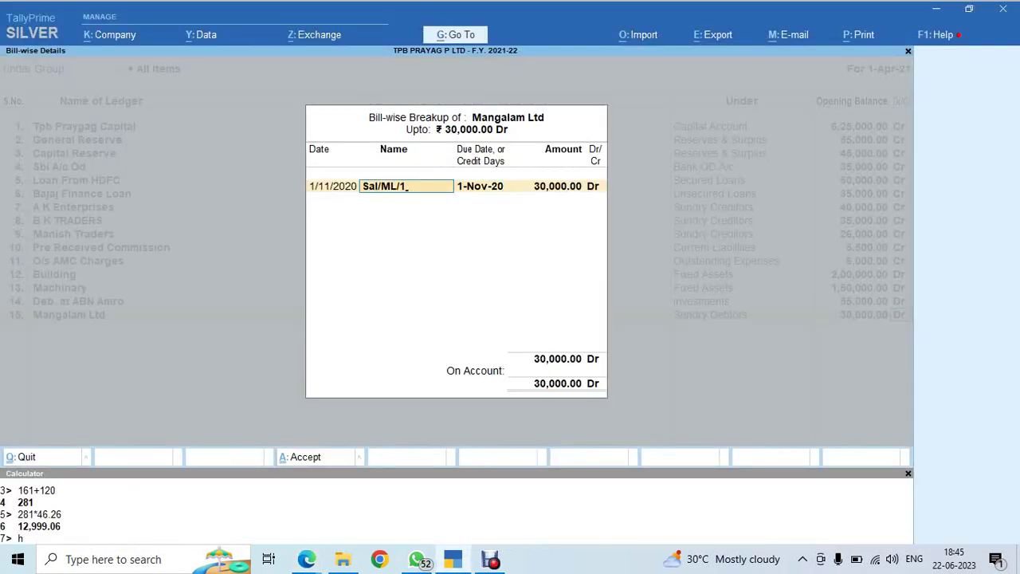
text(01)
key(Return)
Give bill Sal/ML/101 30 credit days and an amount of 18,000
key(alt+Tab)
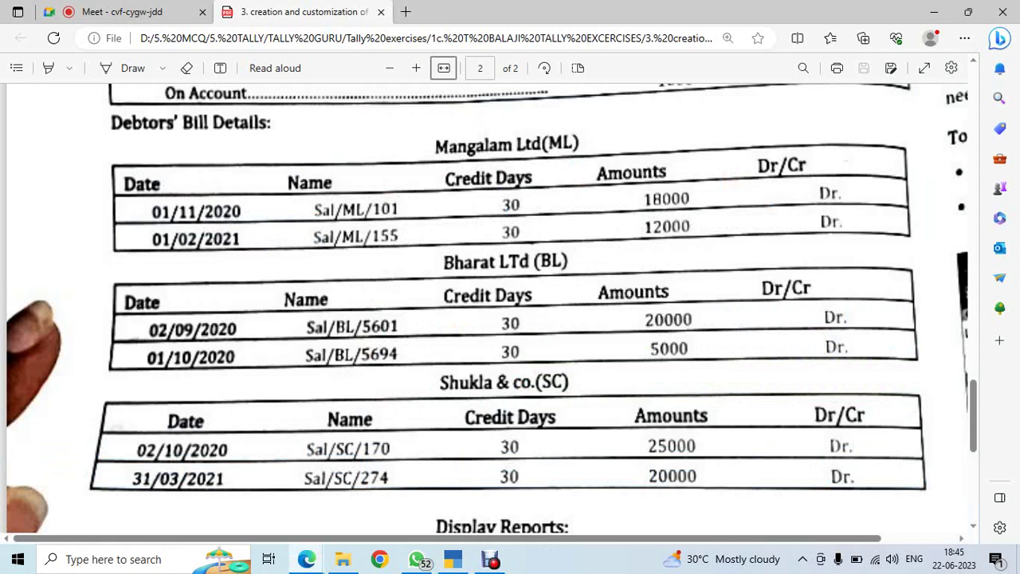
key(alt+Tab)
text(30)
key(Return)
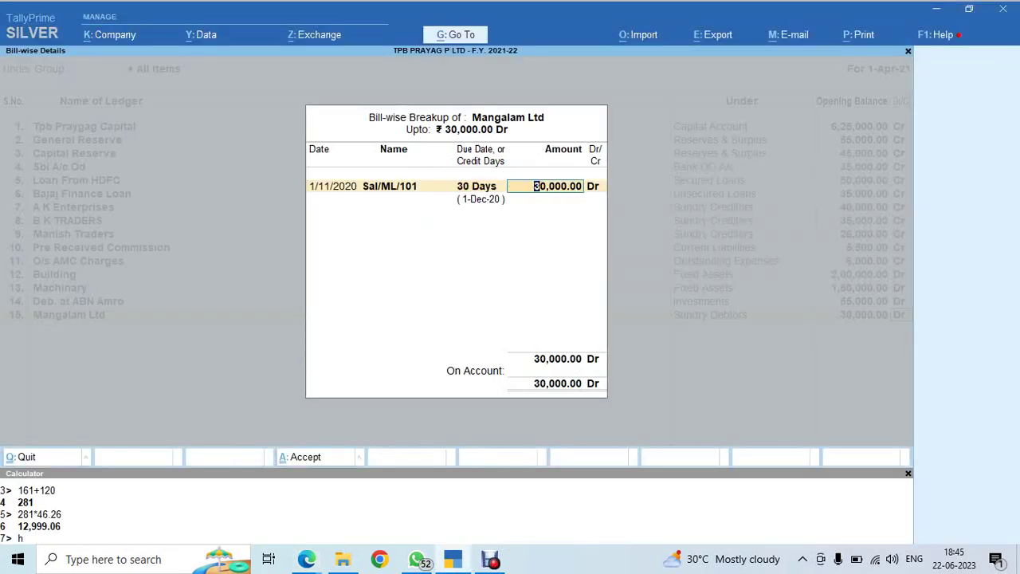
key(alt+Tab)
key(alt+Tab)
text(18000)
key(Return)
key(Return)
Add bill SAL/ML/155 dated 1.2.21, 30 days, 12,000 Dr, and close the breakup
key(alt+Tab)
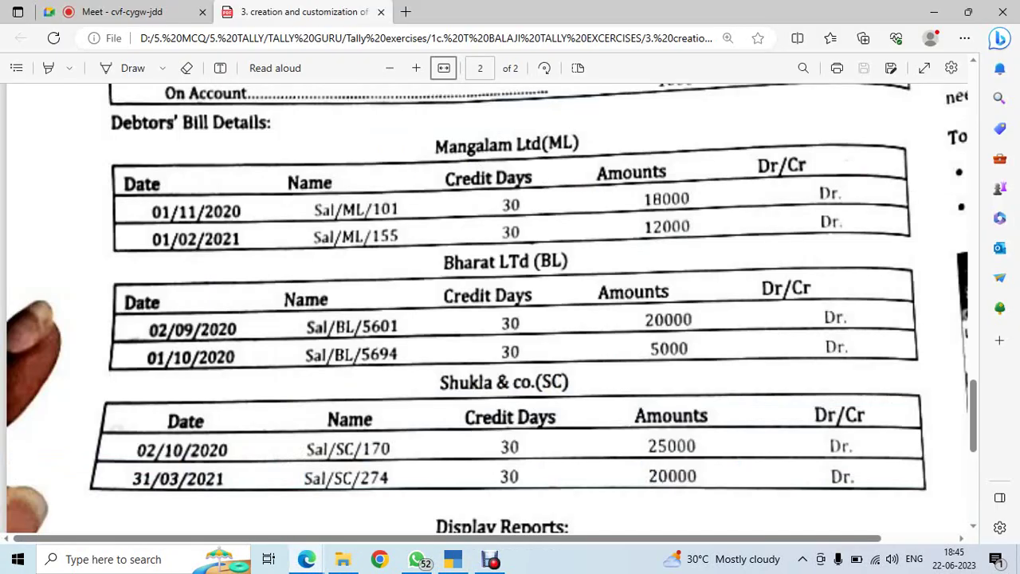
key(alt+Tab)
text(1.2.21)
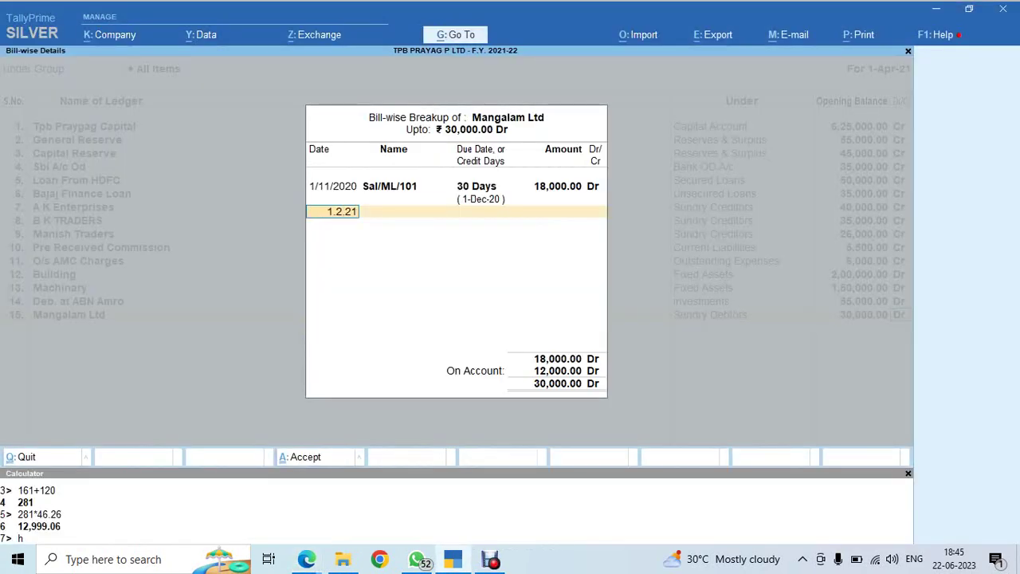
key(Return)
key(alt+Tab)
key(alt+Tab)
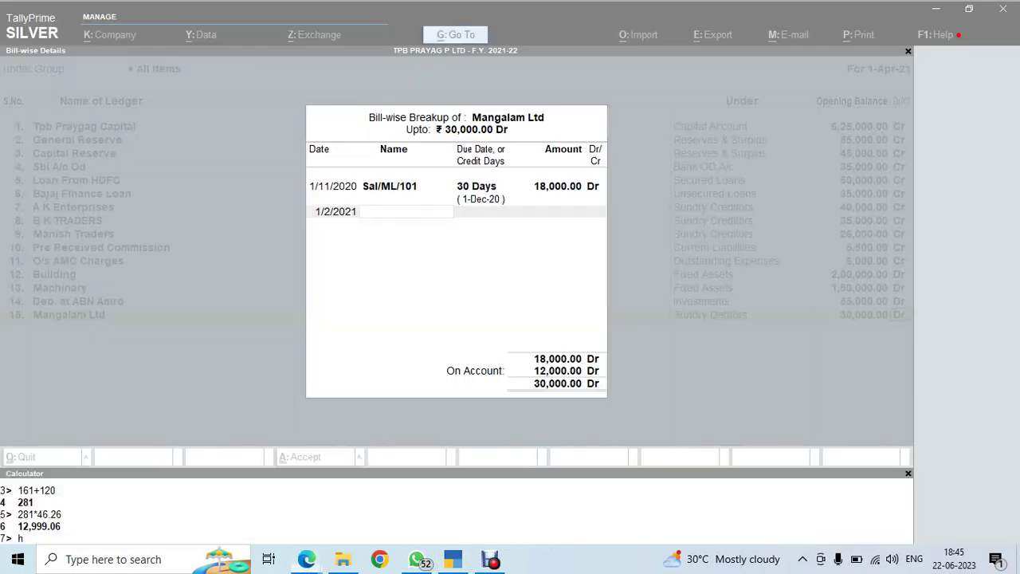
text(SAL/)
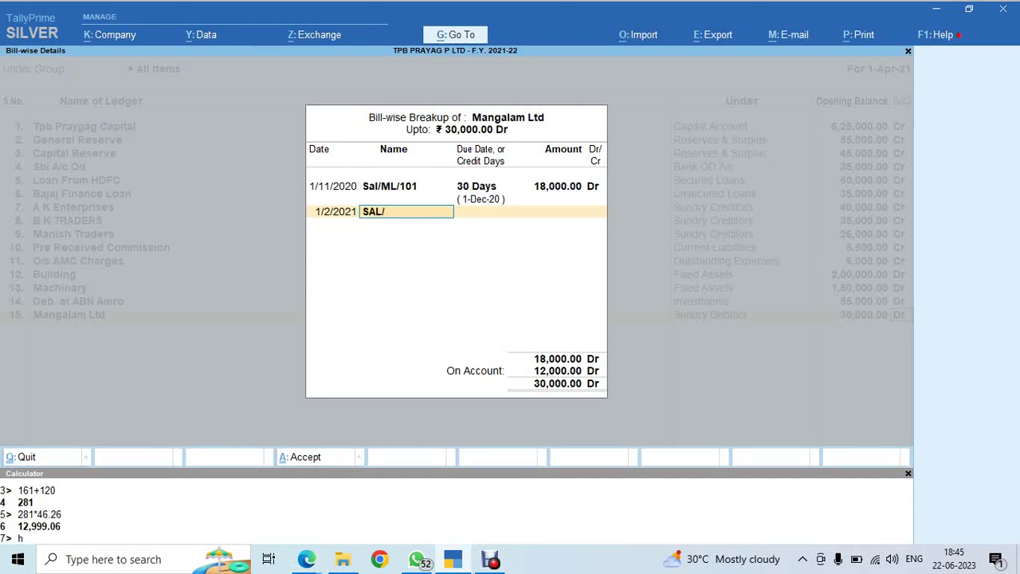
text(ML/155)
key(Return)
text(30)
key(Return)
key(alt+Tab)
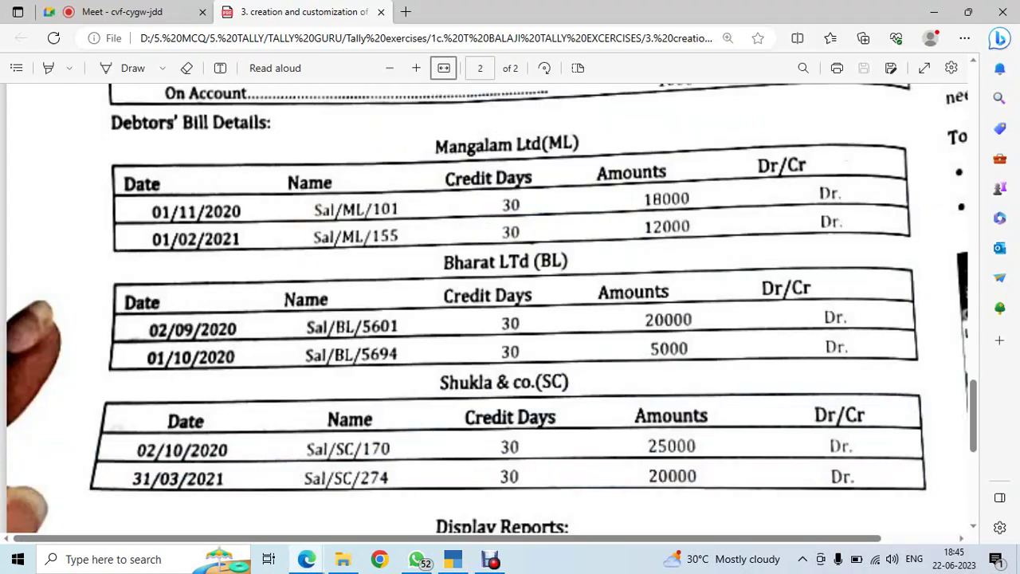
key(alt+Tab)
key(Return)
key(Return)
key(Return)
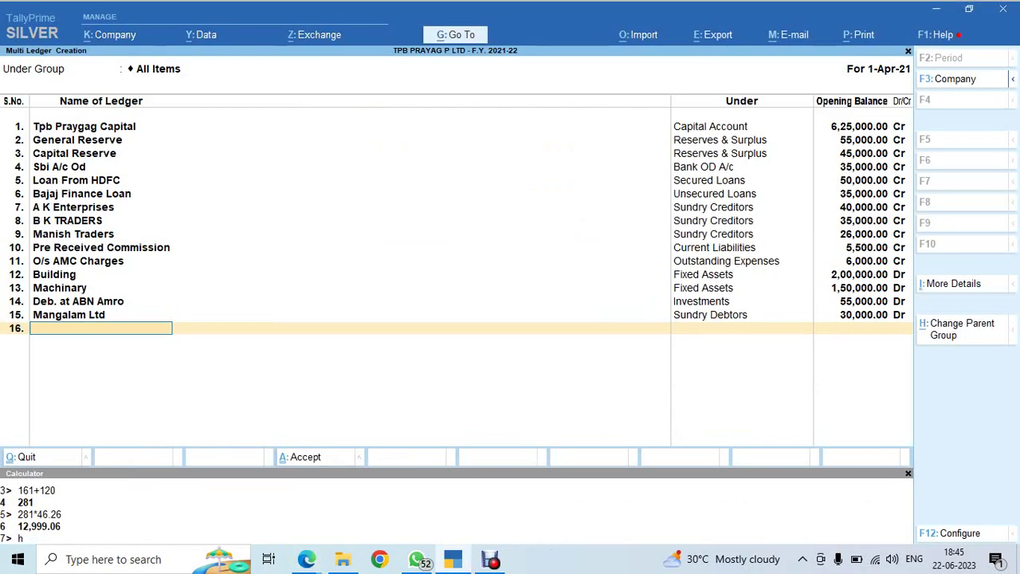
Add a Bharat Ltd ledger in row 16 under the Sundry Debtors group
key(alt+Tab)
scroll(491, 308, up, 10)
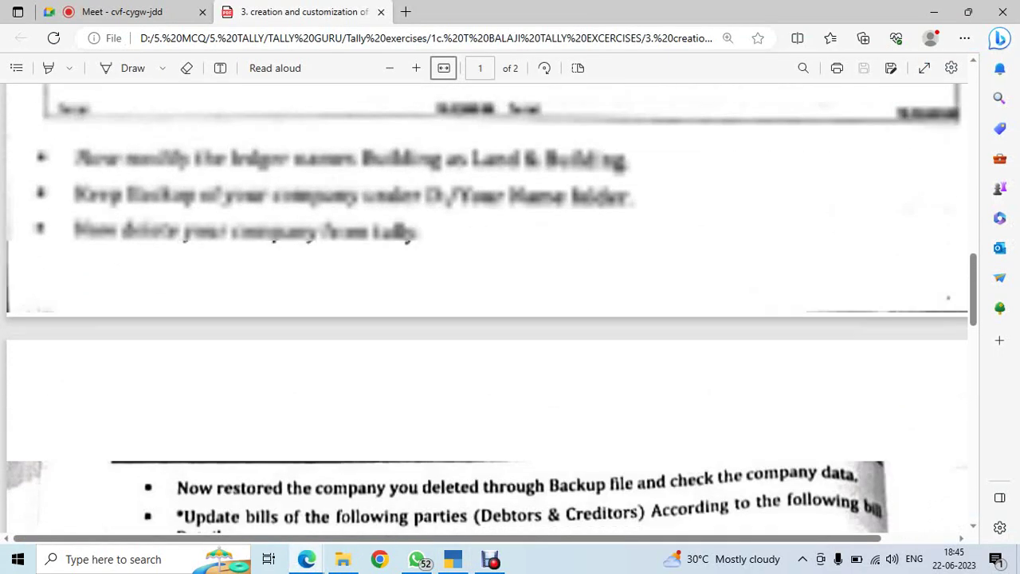
scroll(491, 309, up, 10)
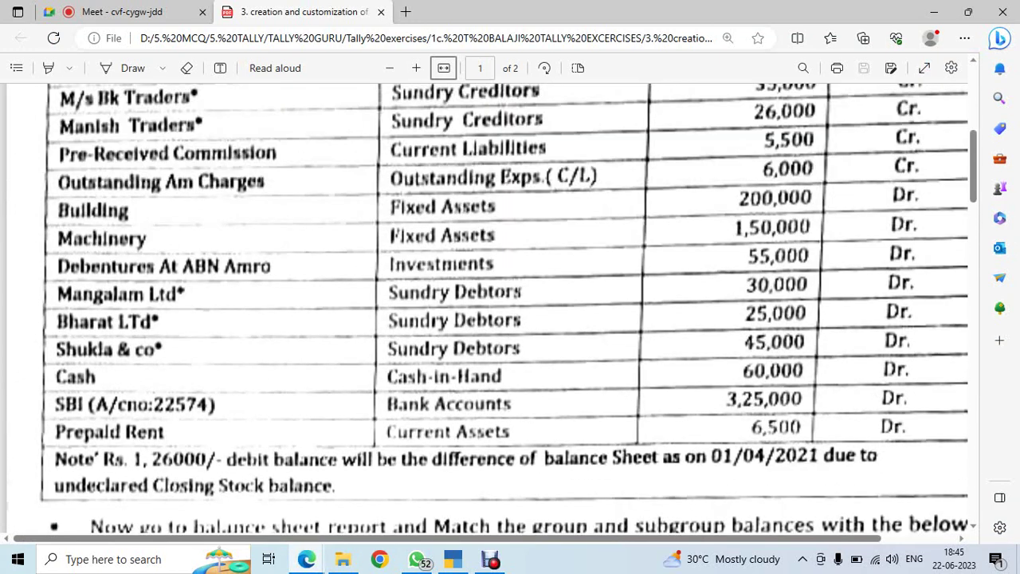
key(alt+Tab)
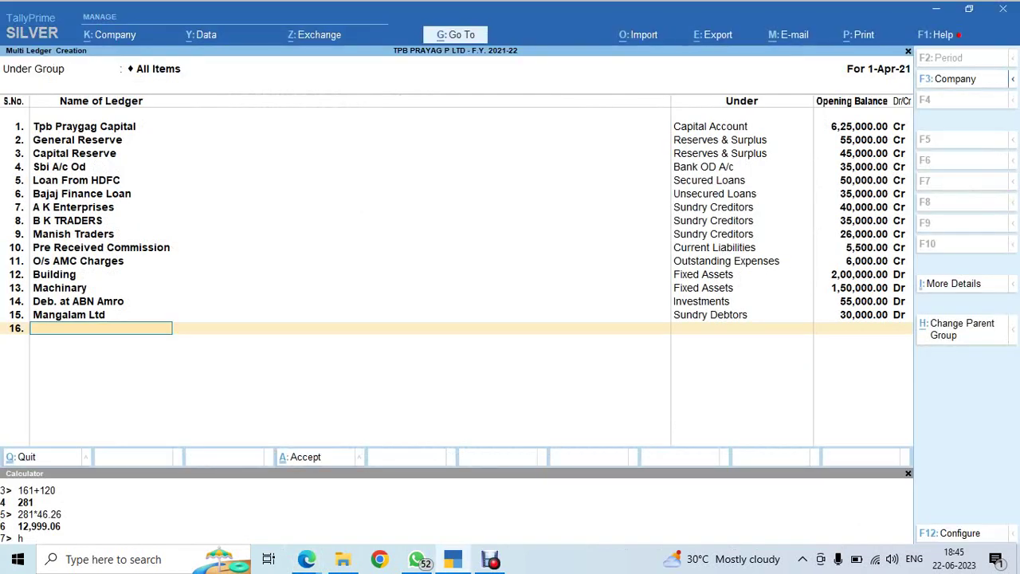
text(Bharat Ltd)
key(Return)
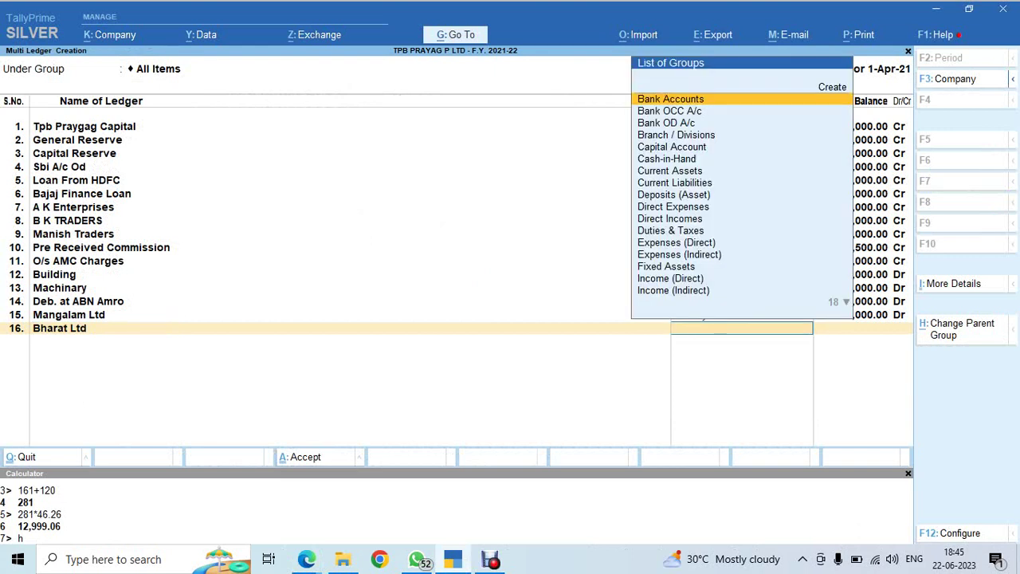
text(Sun)
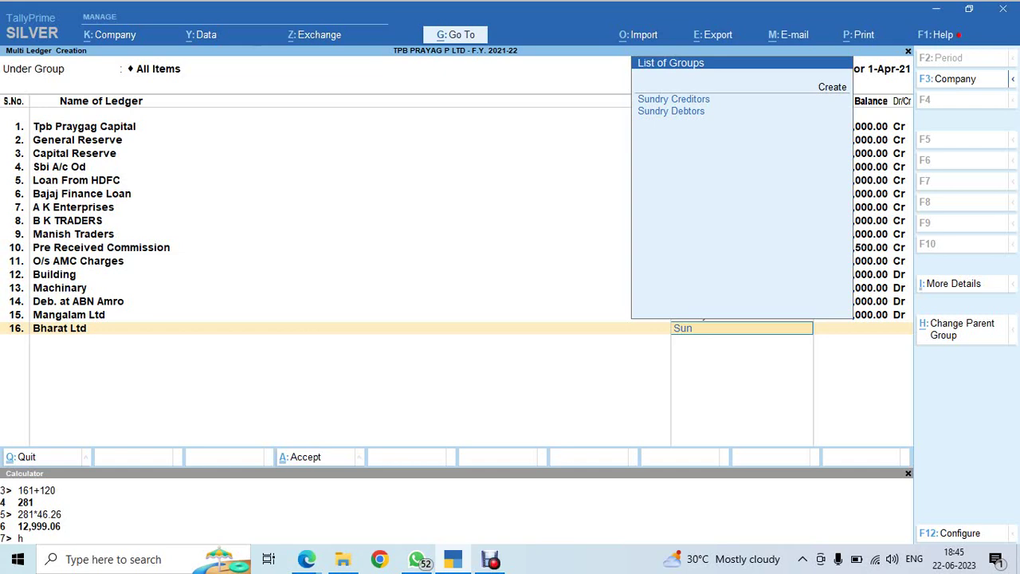
key(Down)
key(Down)
key(Return)
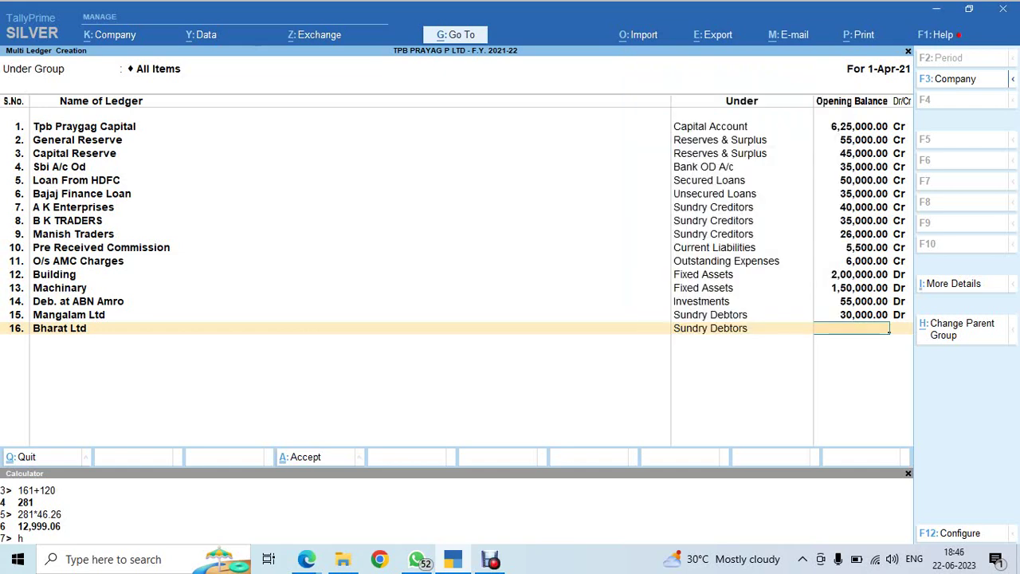
Enter a 25,000 Dr opening balance for Bharat Ltd to start its bill-wise breakup
key(alt+Tab)
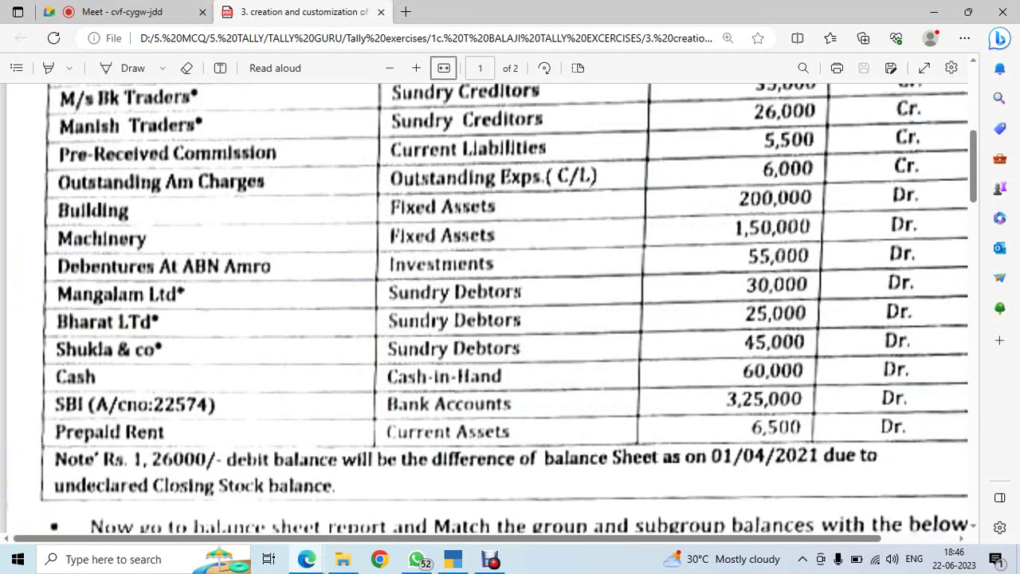
key(alt+Tab)
text(25,000)
key(Return)
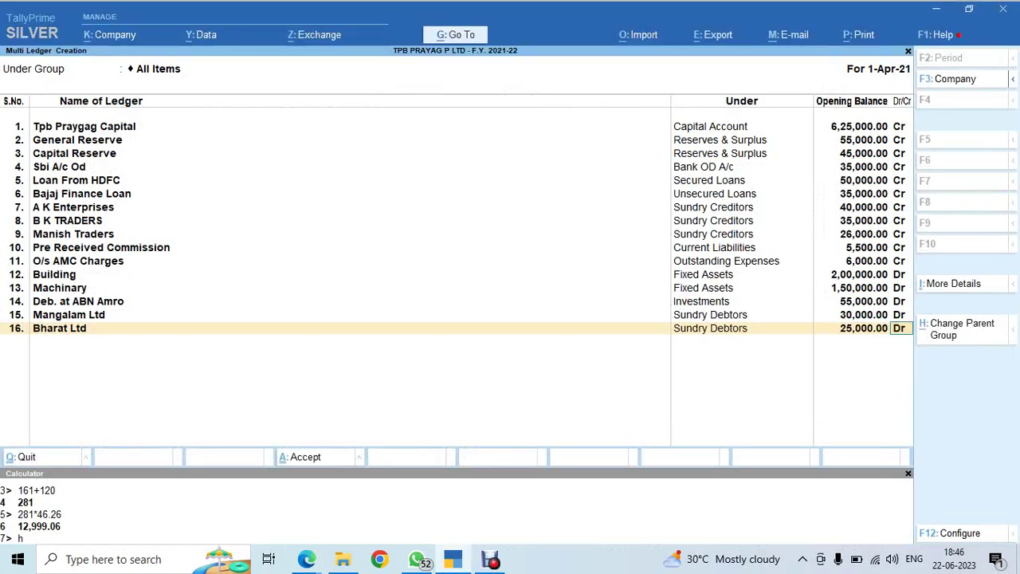
key(Return)
key(alt+Tab)
scroll(486, 303, down, 10)
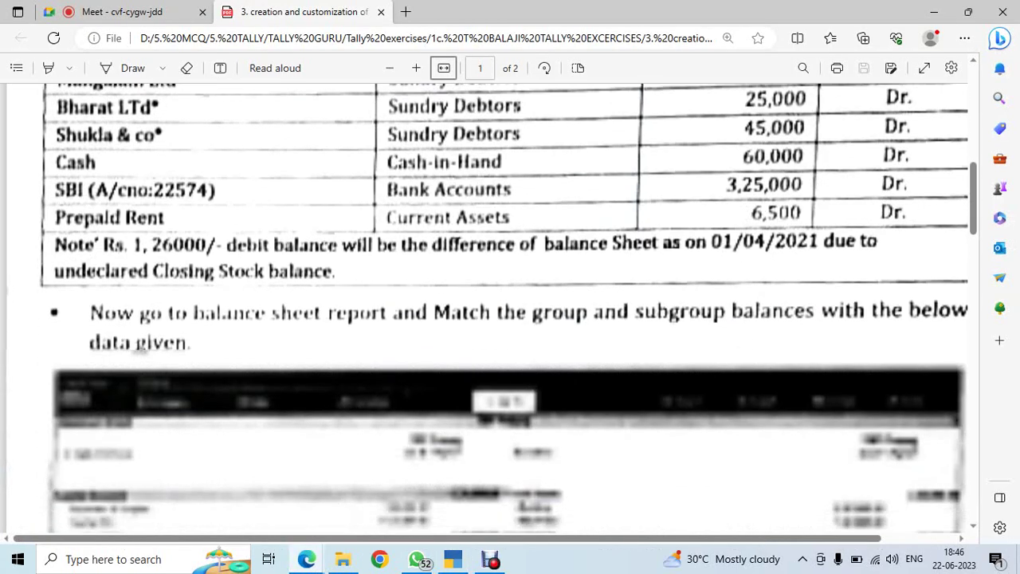
scroll(486, 303, down, 10)
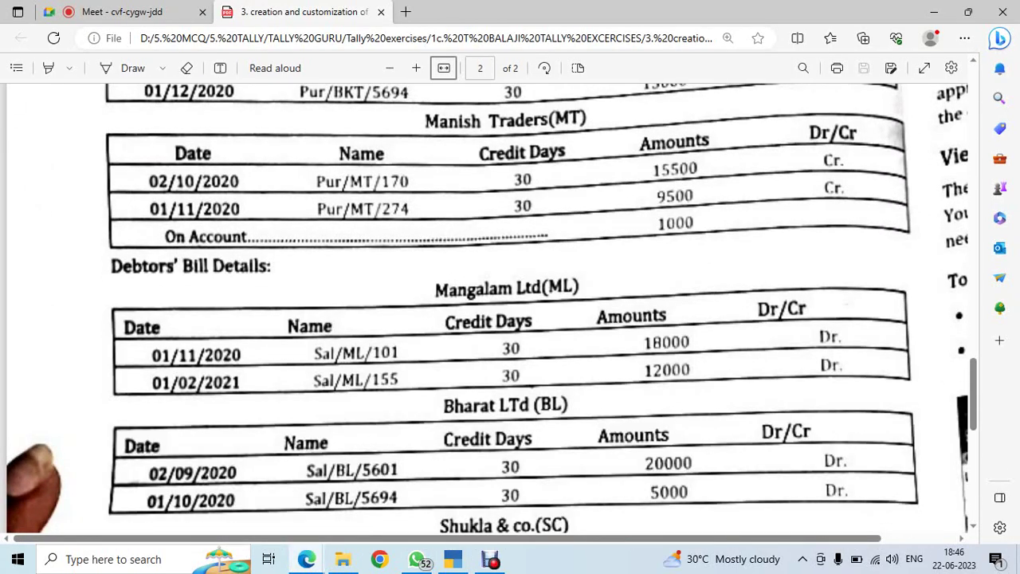
scroll(510, 303, down, 3)
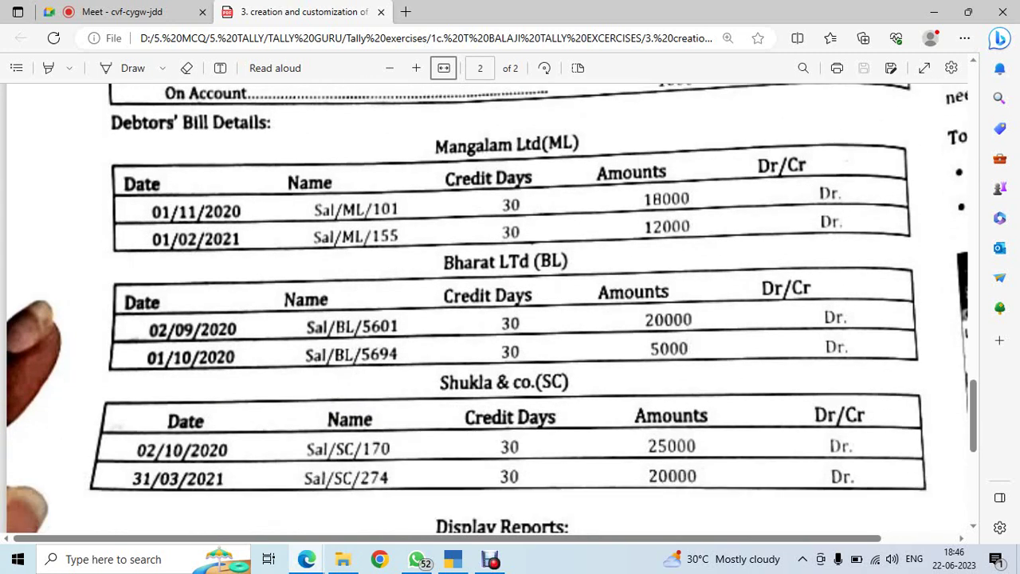
key(alt+Tab)
Enter Bharat Ltd's first bill: 2/9/2020, Sal/BL/5601, 30 days, 20,000
text(2.9.20)
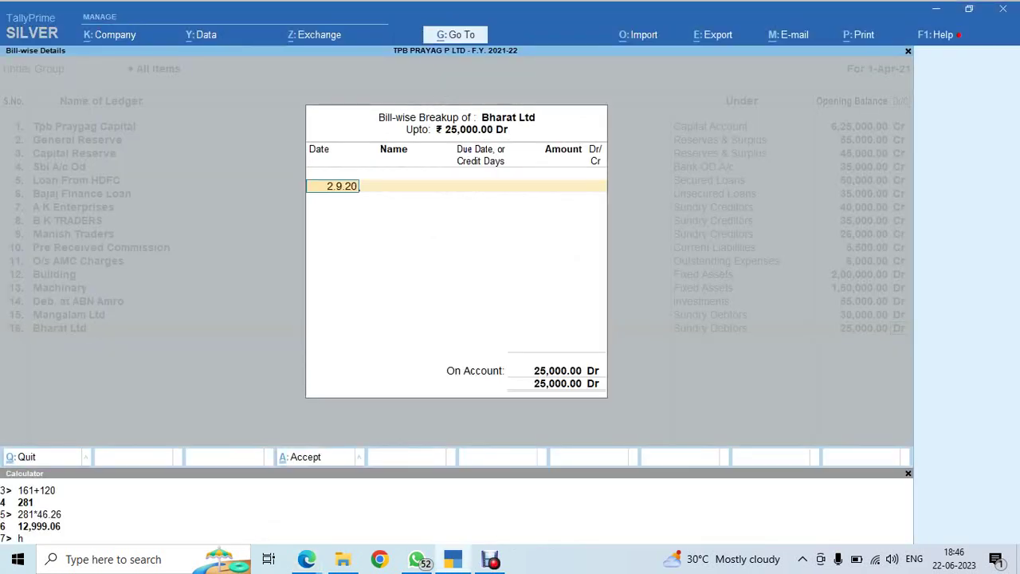
key(Return)
key(alt+Tab)
key(alt+Tab)
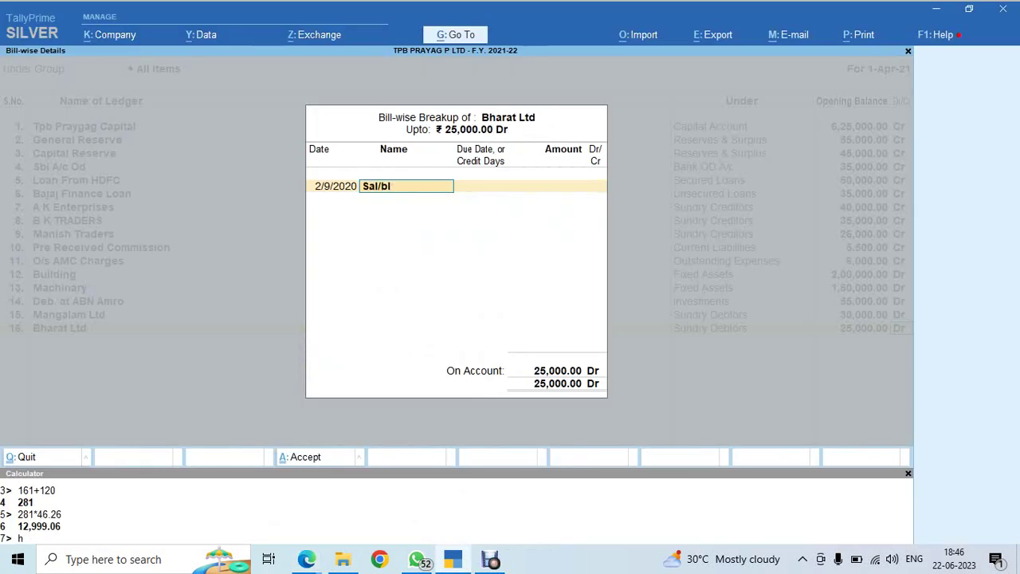
key(BackSpace)
key(BackSpace)
text(BL/5601)
key(Return)
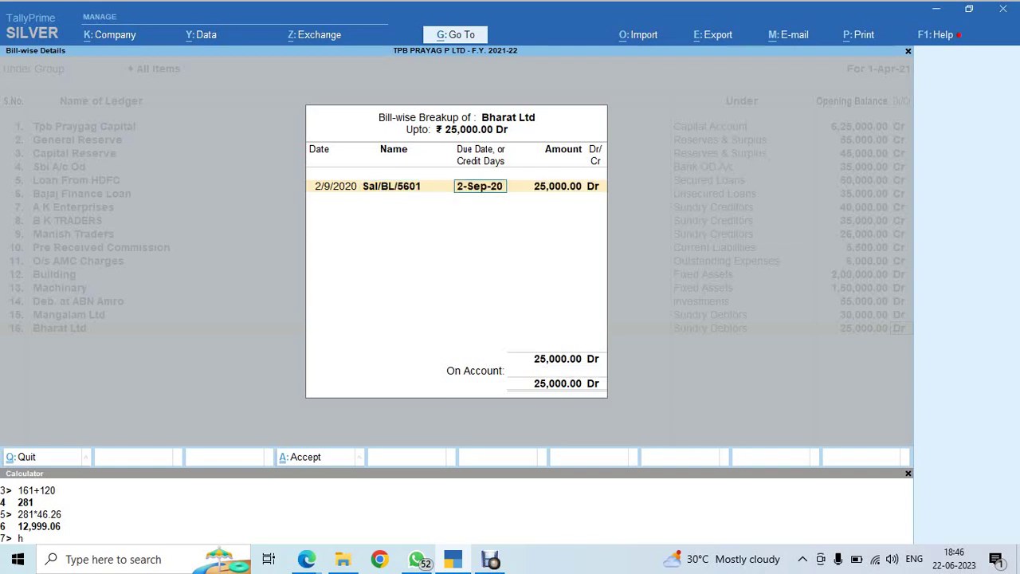
text(30)
key(Return)
key(alt+Tab)
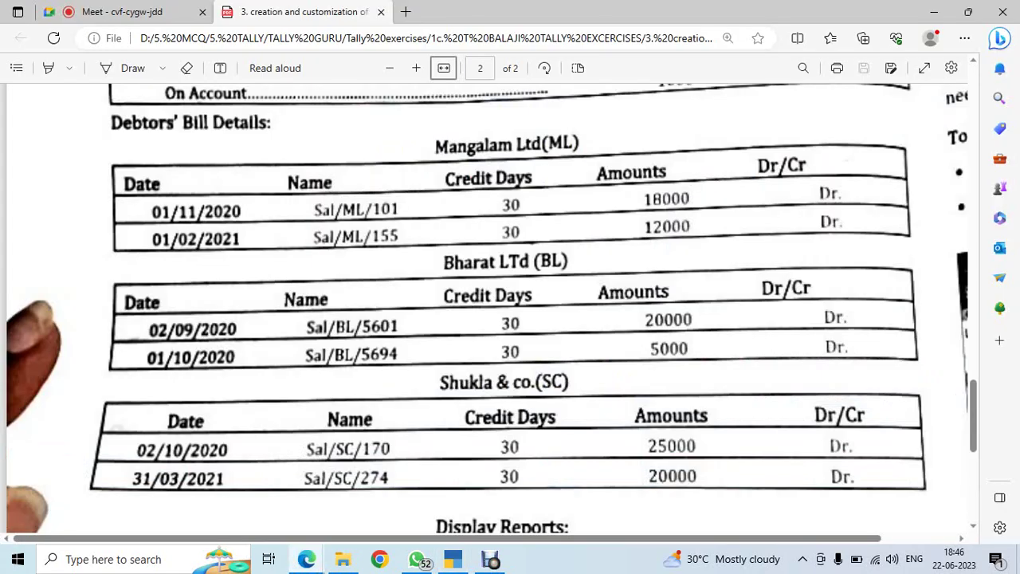
key(alt+Tab)
text(20000)
key(Return)
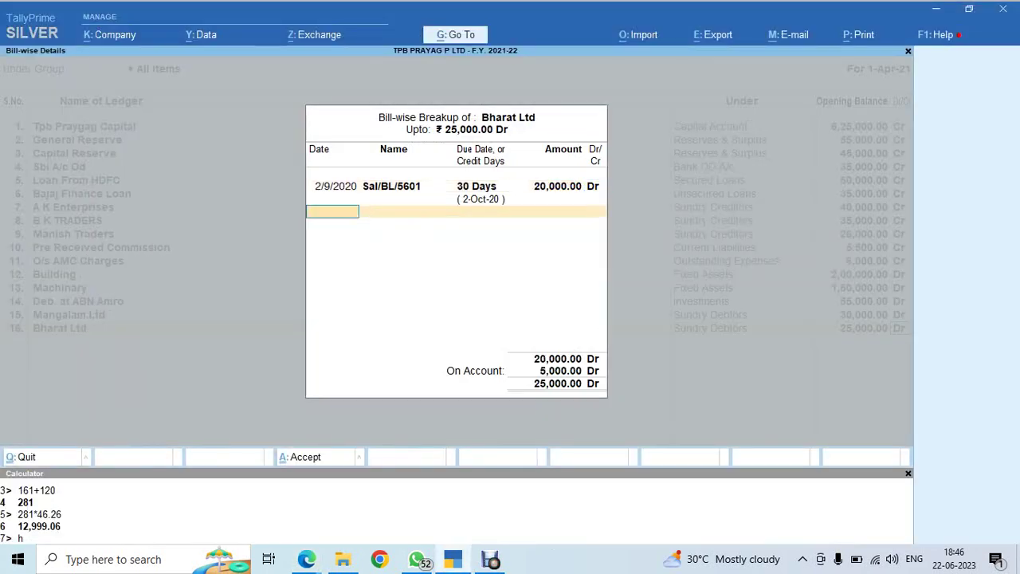
Add the second bill dated 1/10/2020, SAL/BL/5694, with 30 credit days
key(alt+Tab)
key(alt+Tab)
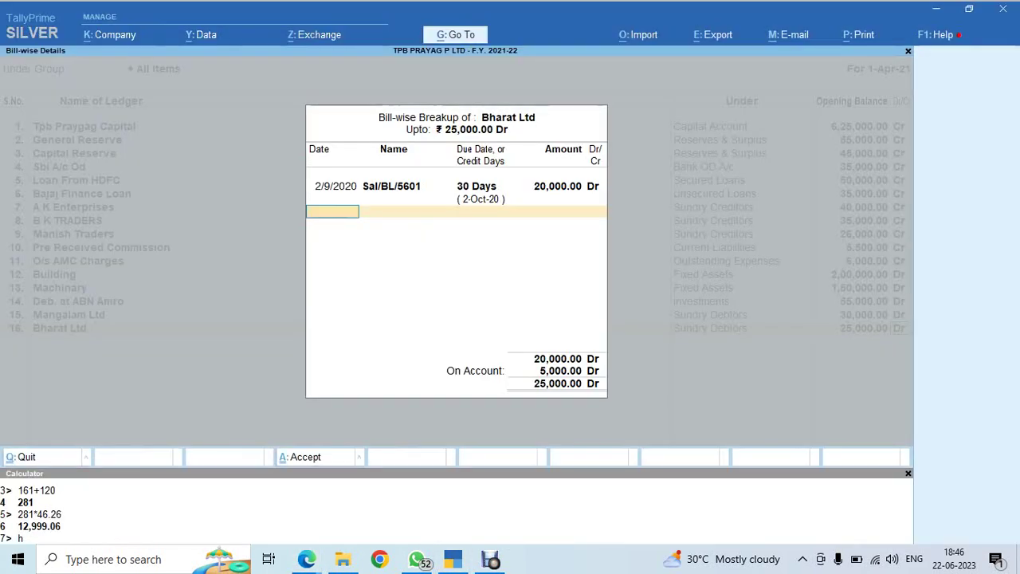
text(1.10.20)
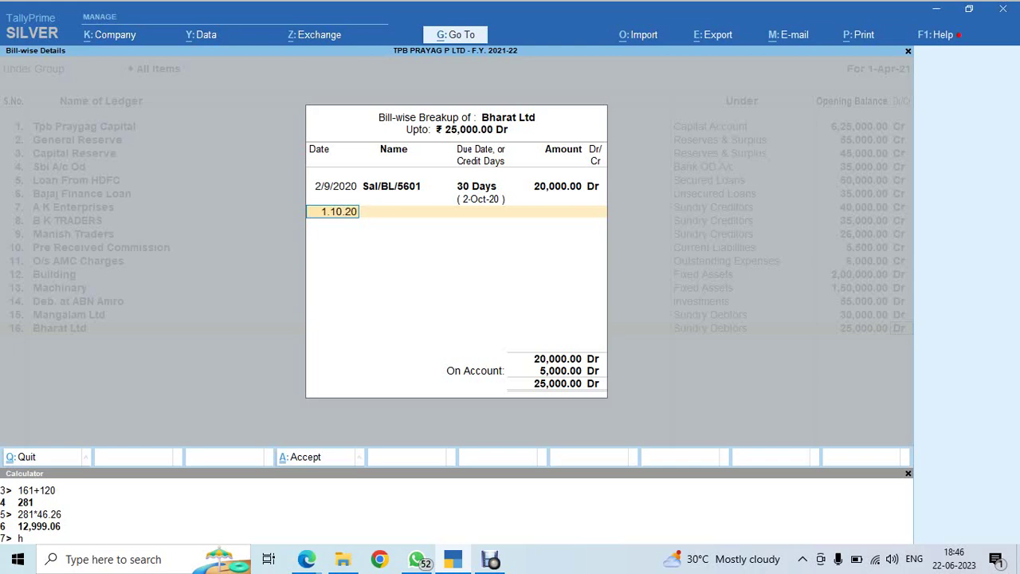
key(Return)
key(alt+Tab)
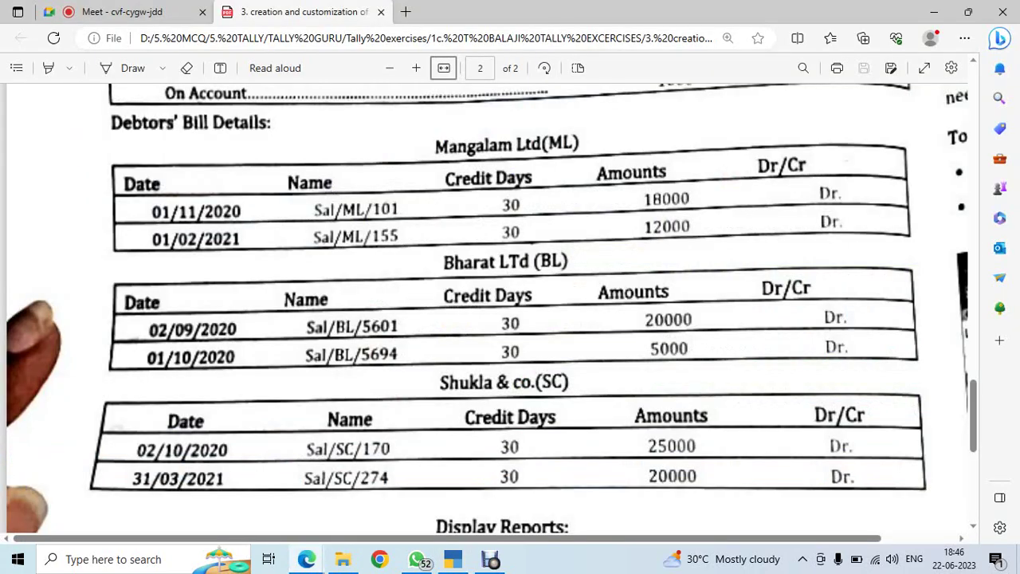
key(alt+Tab)
text(SAL/)
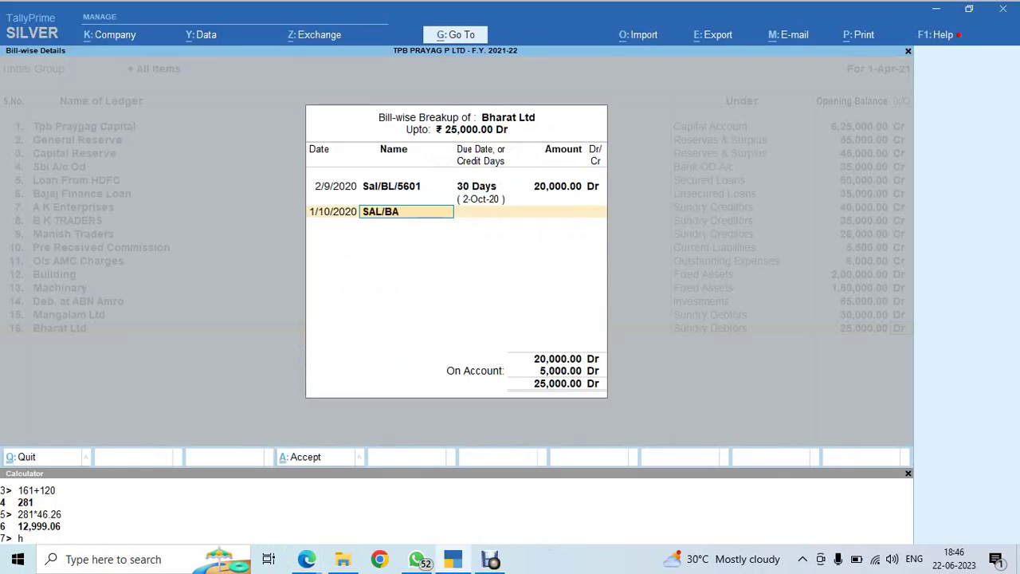
text(BL/5694)
key(Return)
text(30)
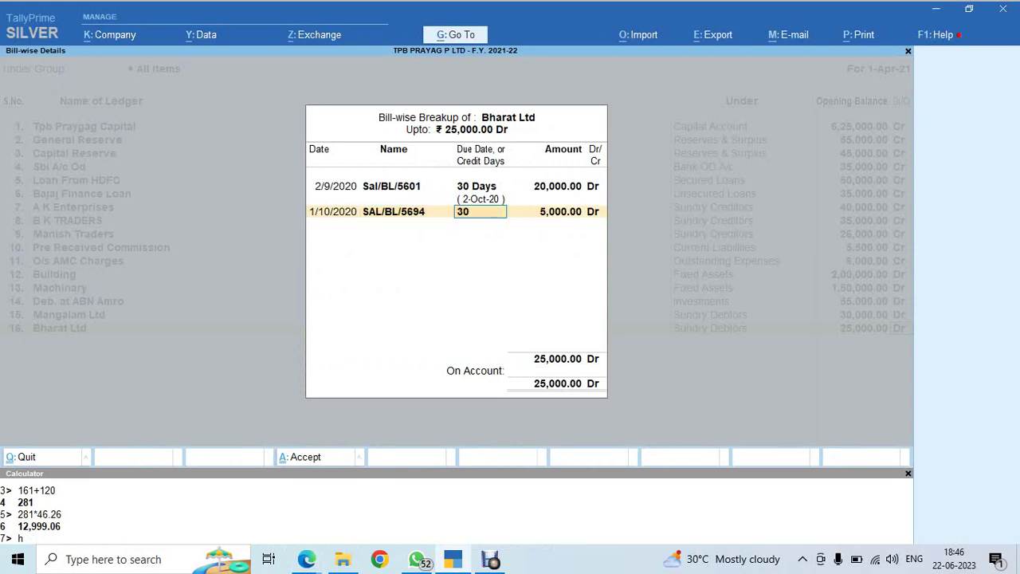
key(Return)
key(Return)
Accept Bharat Ltd's second bill at 5,000 Dr and close its breakup
key(alt+Tab)
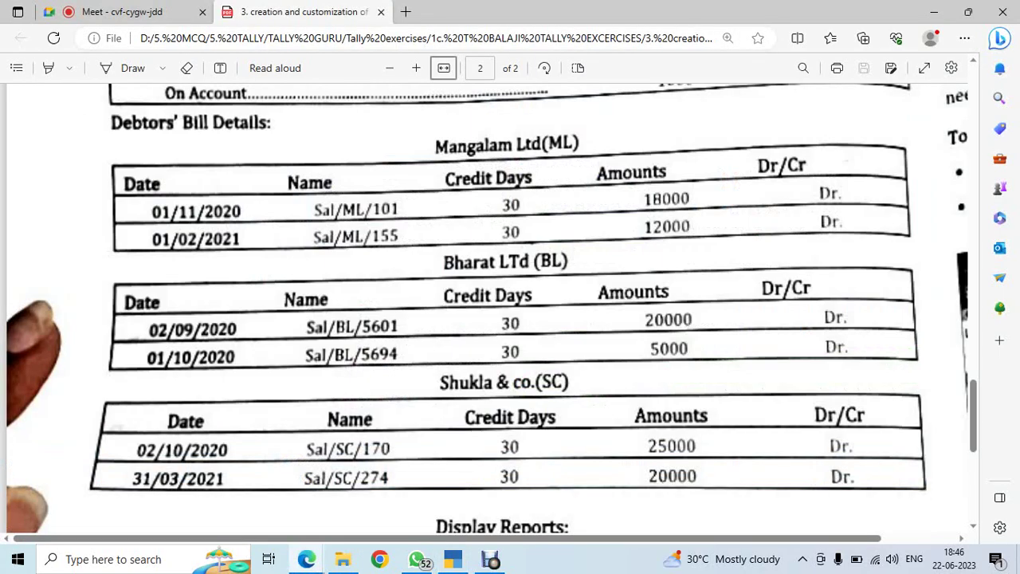
key(alt+Tab)
key(Return)
key(Return)
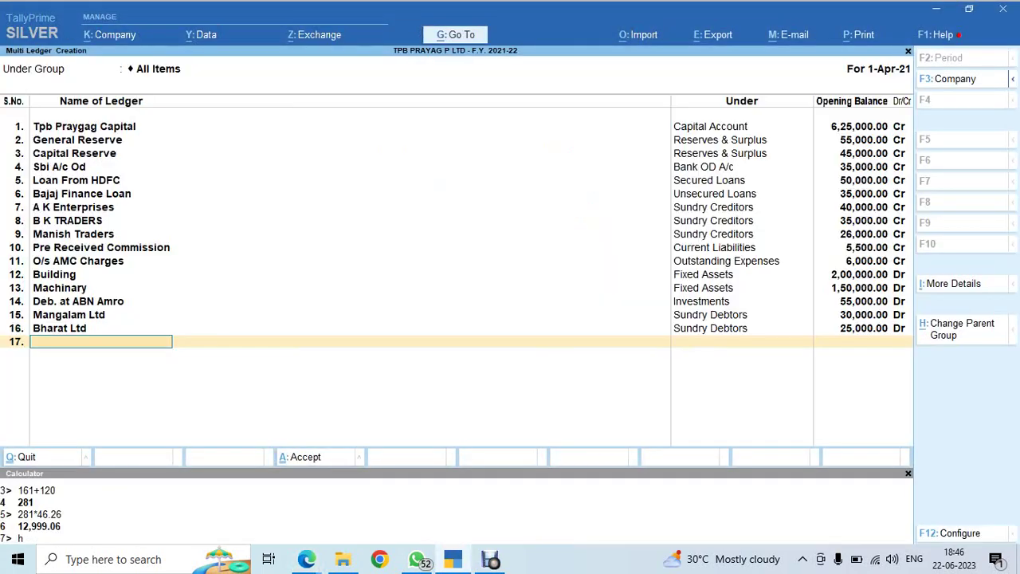
key(alt+Tab)
Add a Shukla & Co ledger in row 17 under Sundry Debtors
scroll(494, 319, up, 5)
scroll(506, 309, up, 15)
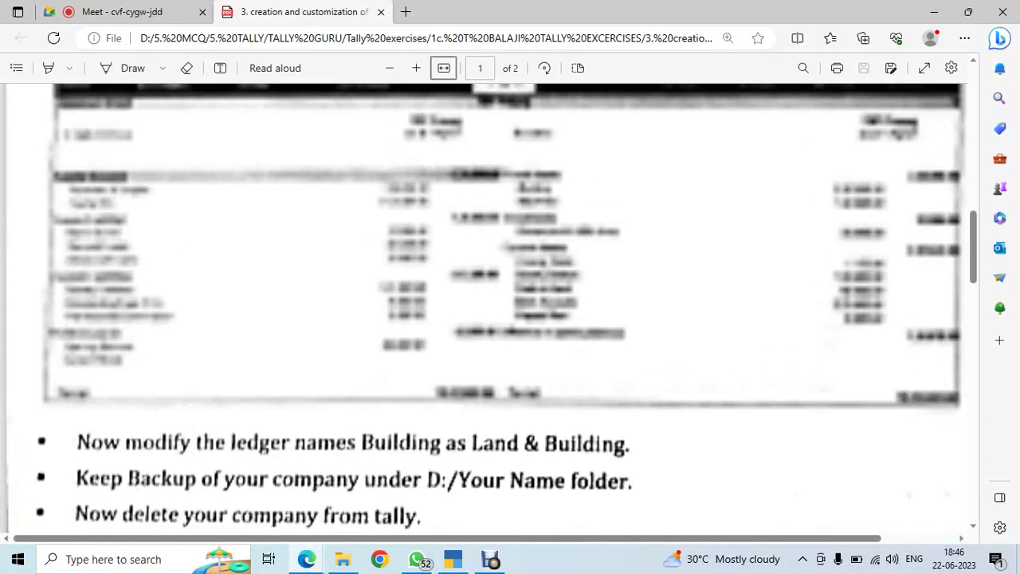
scroll(508, 308, down, 2)
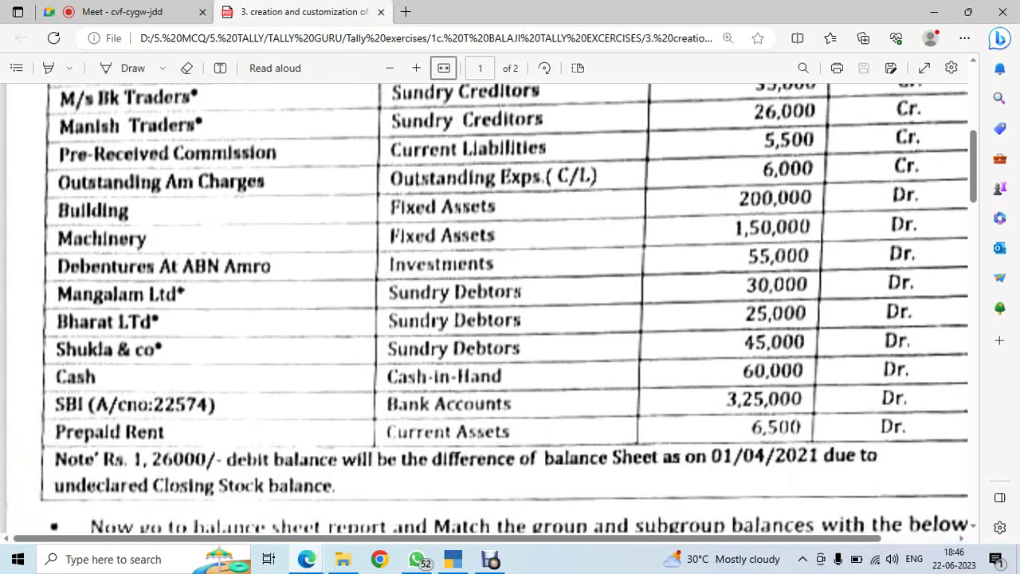
key(alt+Tab)
text(S)
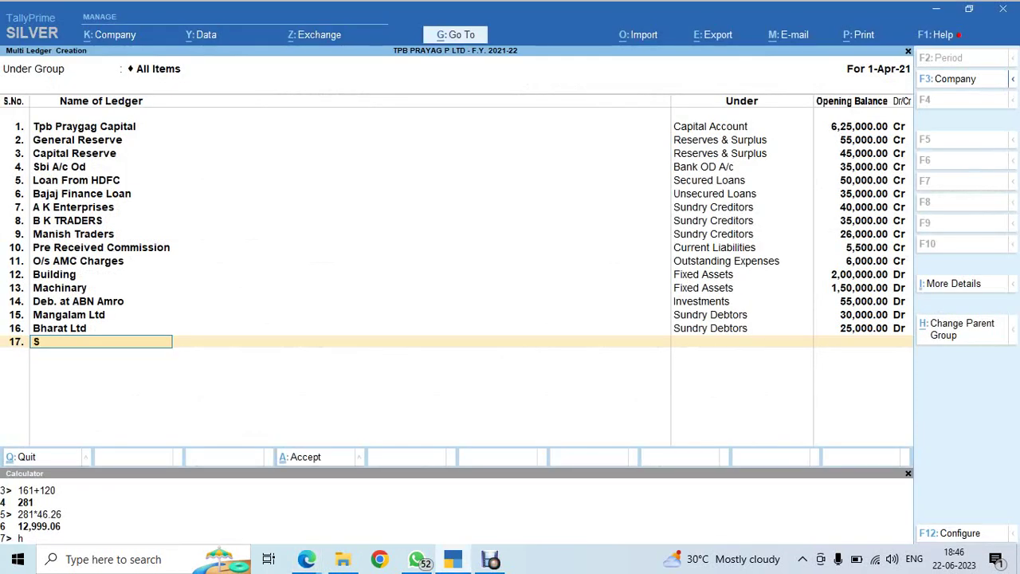
key(BackSpace)
text(huikl)
key(BackSpace)
text(kla & co)
key(Return)
text(Sun)
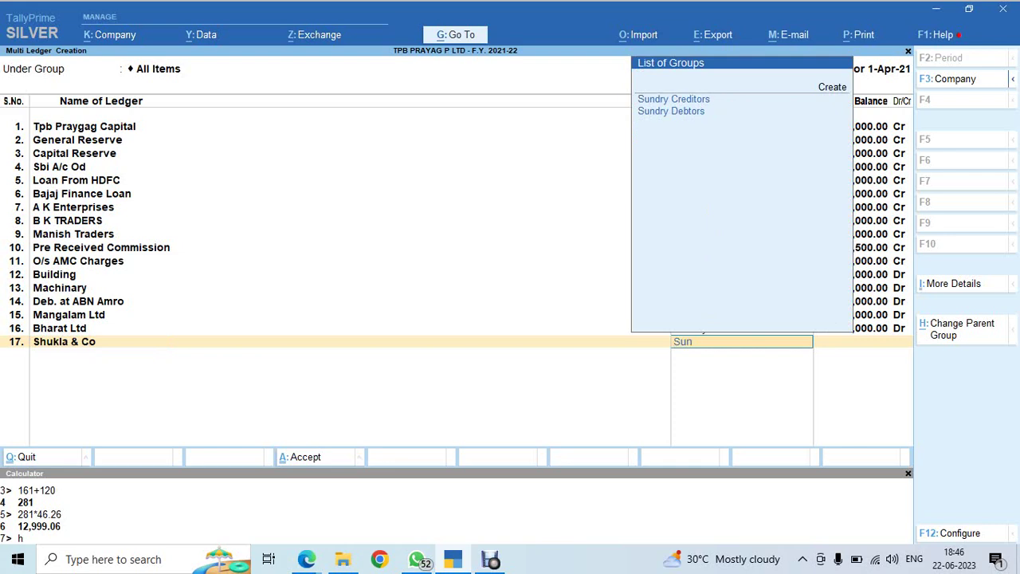
key(Down)
key(Return)
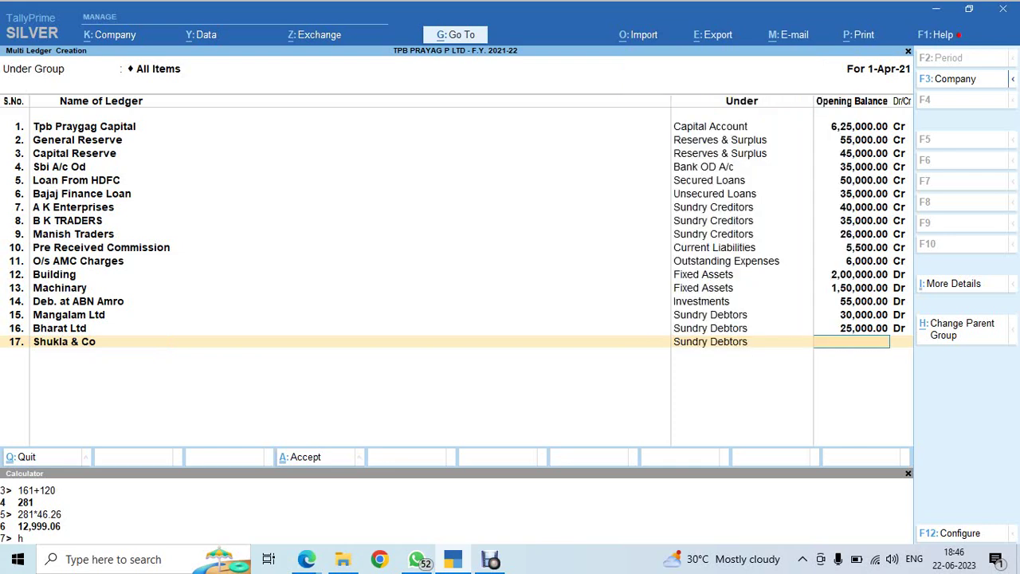
Enter a 45,000 opening balance for Shukla & Co to begin its bill breakup
key(alt+Tab)
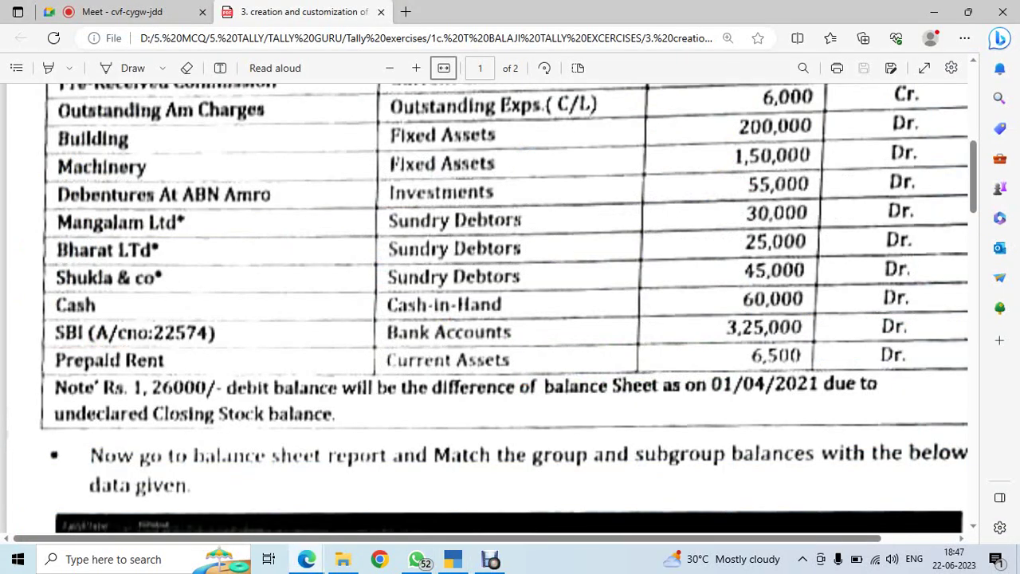
key(alt+Tab)
text(45000)
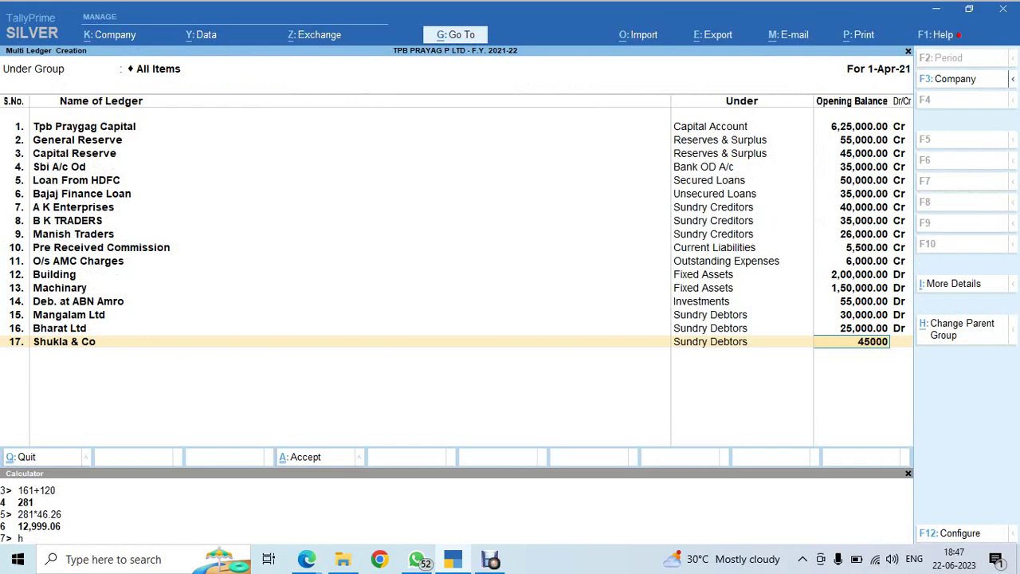
key(Return)
key(alt+Tab)
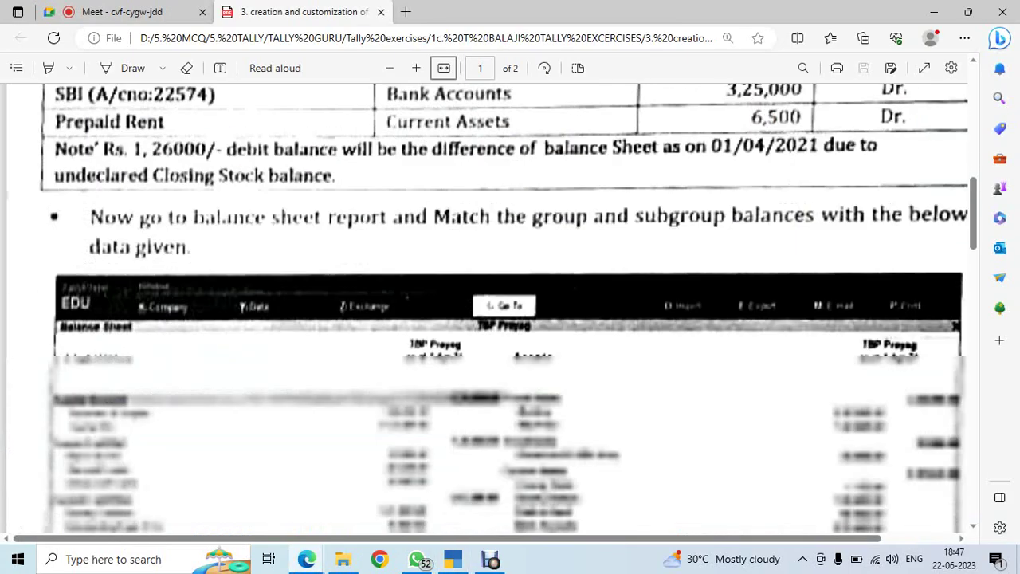
scroll(510, 308, down, 15)
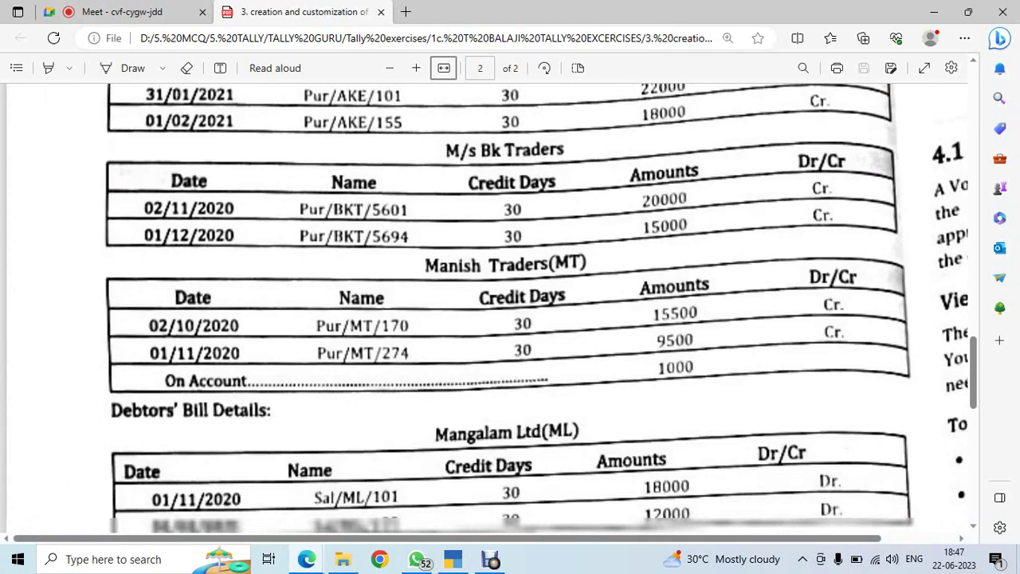
scroll(510, 308, down, 5)
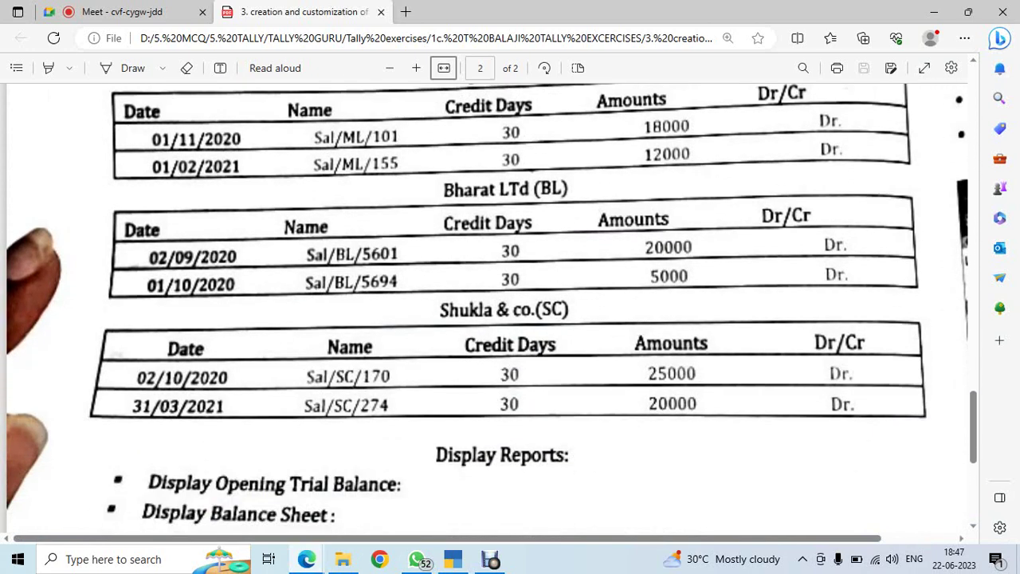
key(alt+Tab)
Enter Shukla & Co's first bill: 2/10/2020, Sal/SL/170, 30 days, 25,000 Dr
text(2.10)
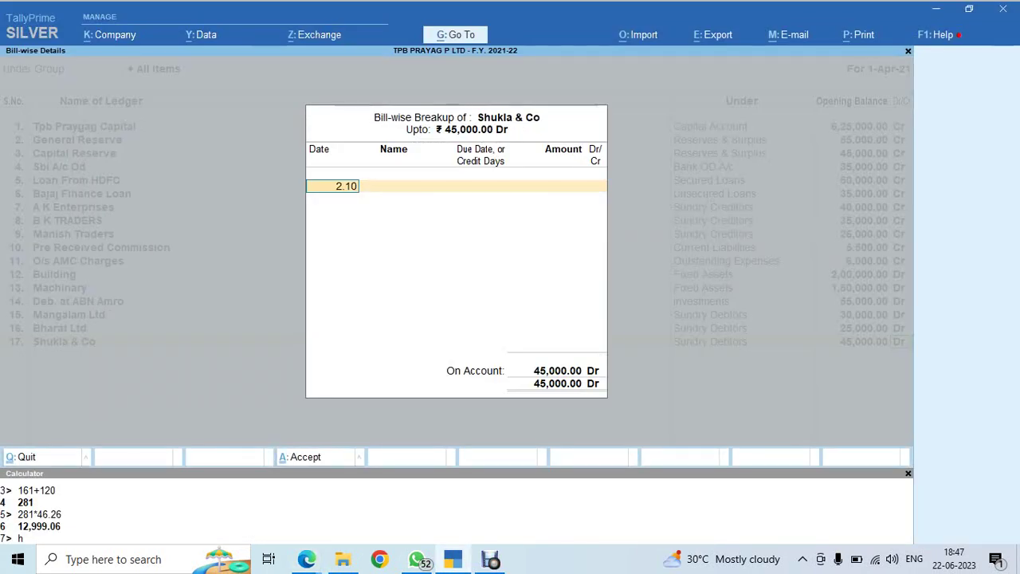
text(.2020)
key(Return)
key(alt+Tab)
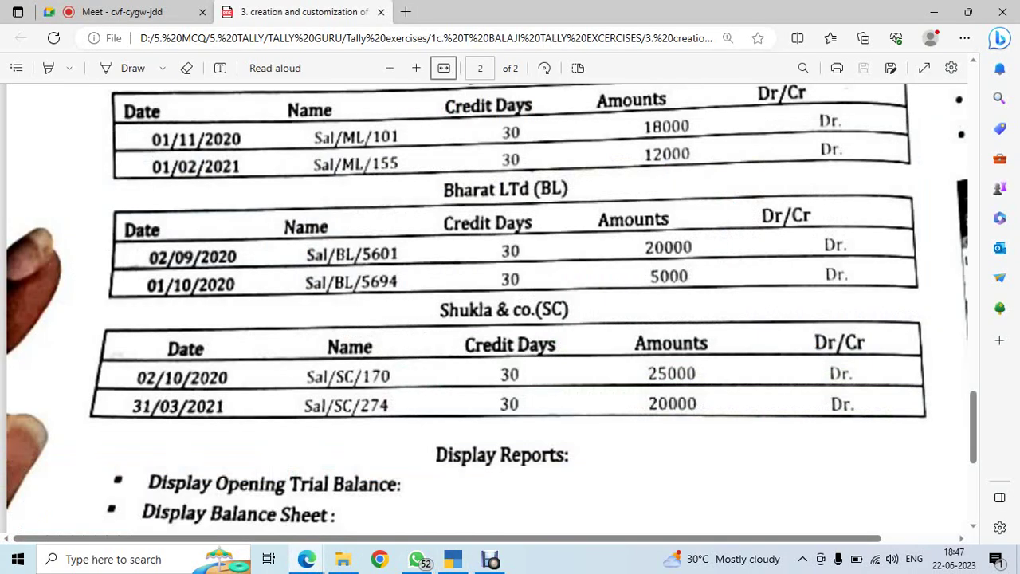
key(alt+Tab)
text(Sal/)
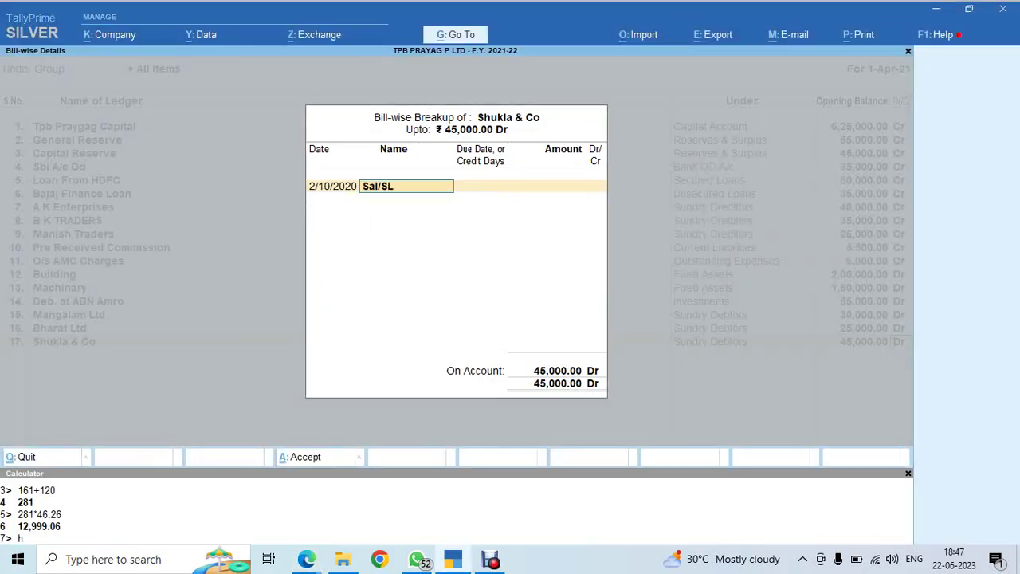
text(SL/170)
key(Return)
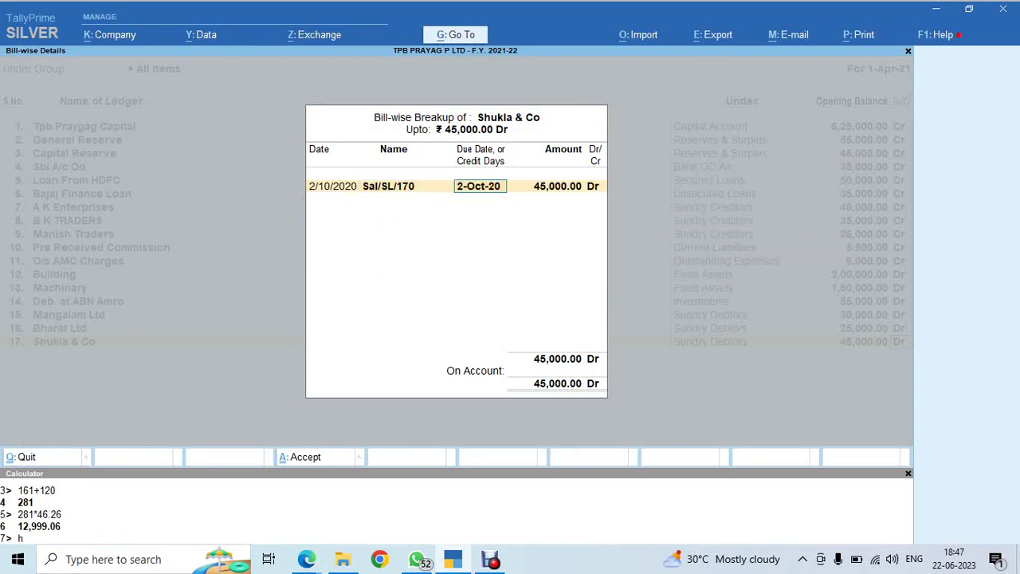
text(30)
key(Return)
key(alt+Tab)
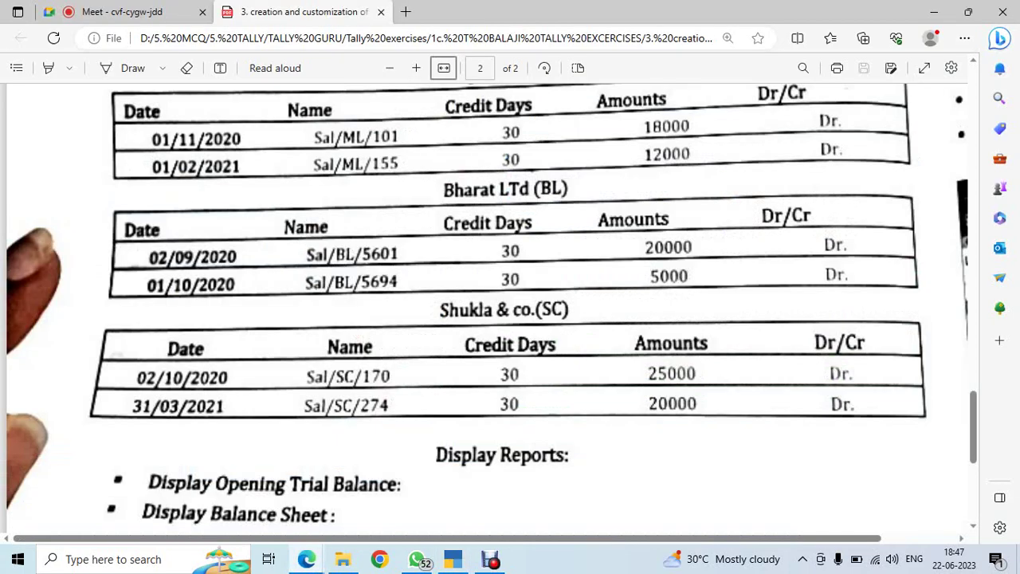
key(alt+Tab)
text(2500)
key(Return)
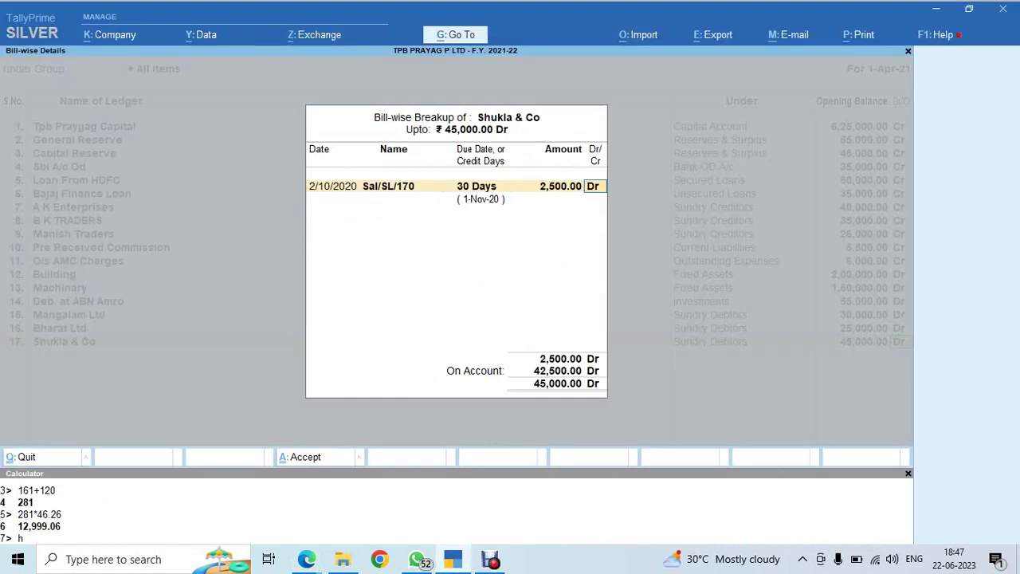
key(BackSpace)
text(25000)
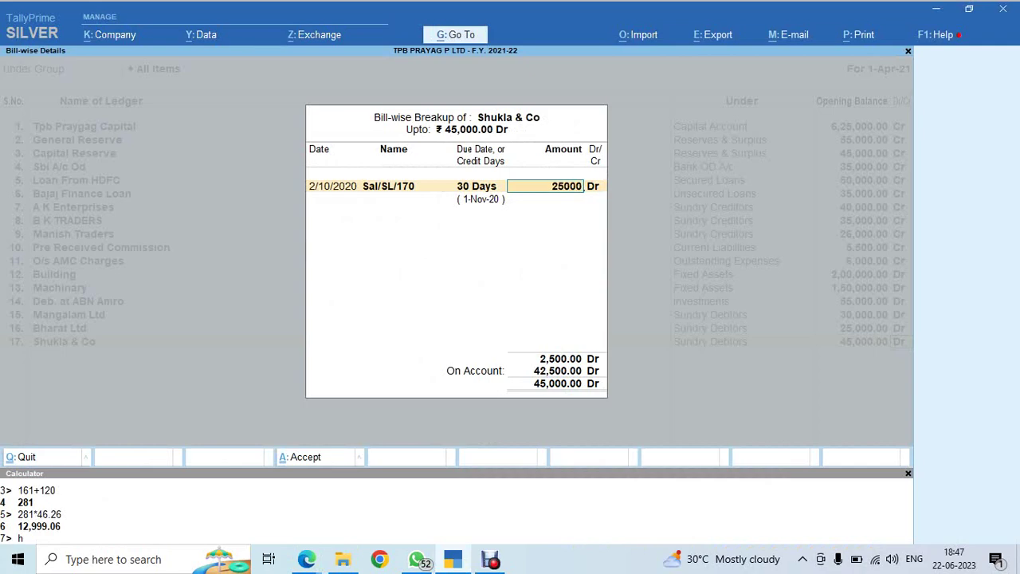
key(Return)
key(Return)
Add the second bill 31/3/2021, SAL/SL/274, 30 days, 20,000, and close the breakup
key(alt+Tab)
key(alt+Tab)
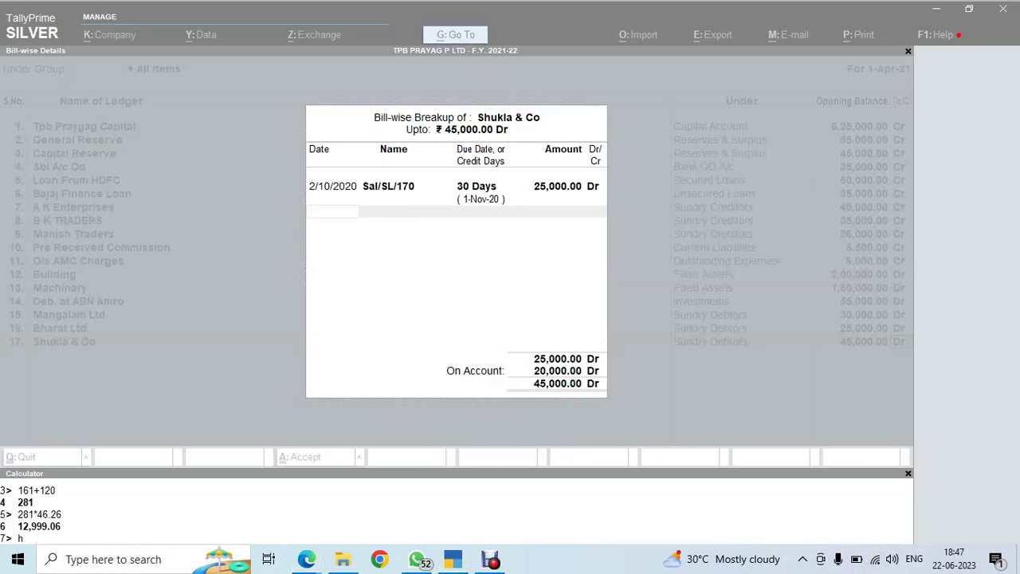
key(alt+Tab)
key(alt+Tab)
text(3)
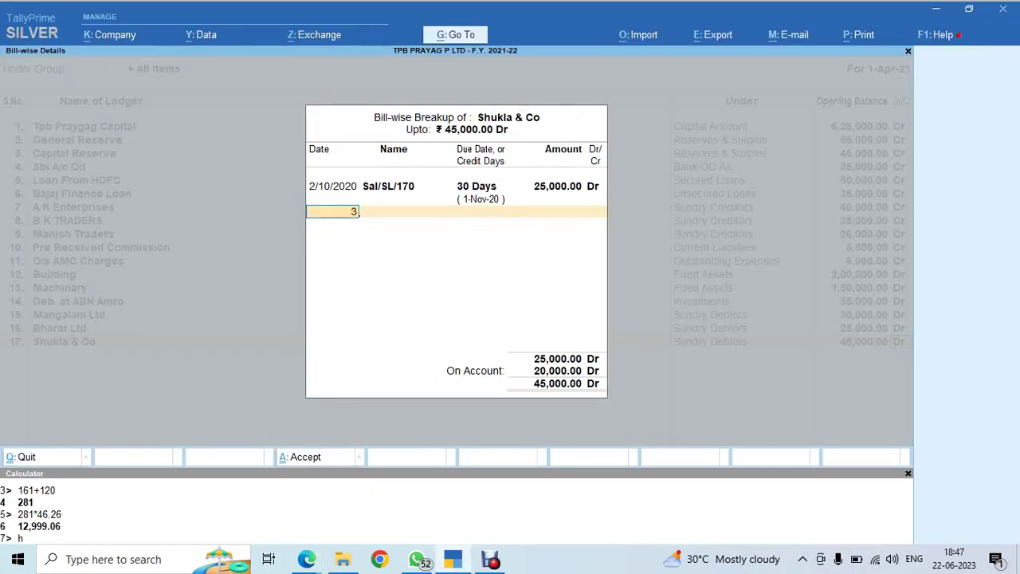
text(1-3-21)
key(Return)
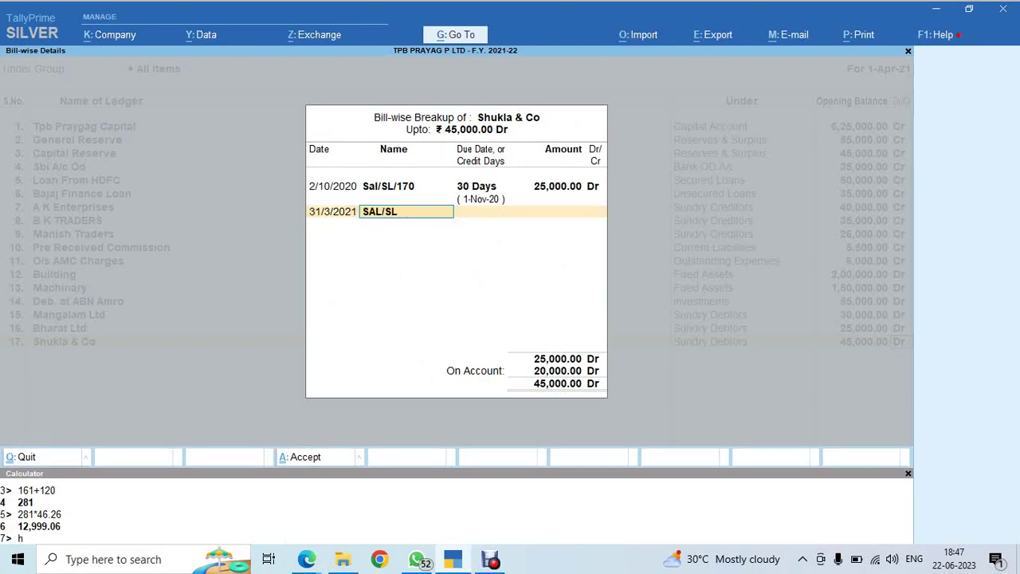
text(SAL/SL/274)
key(Return)
text(30)
key(Return)
key(alt+Tab)
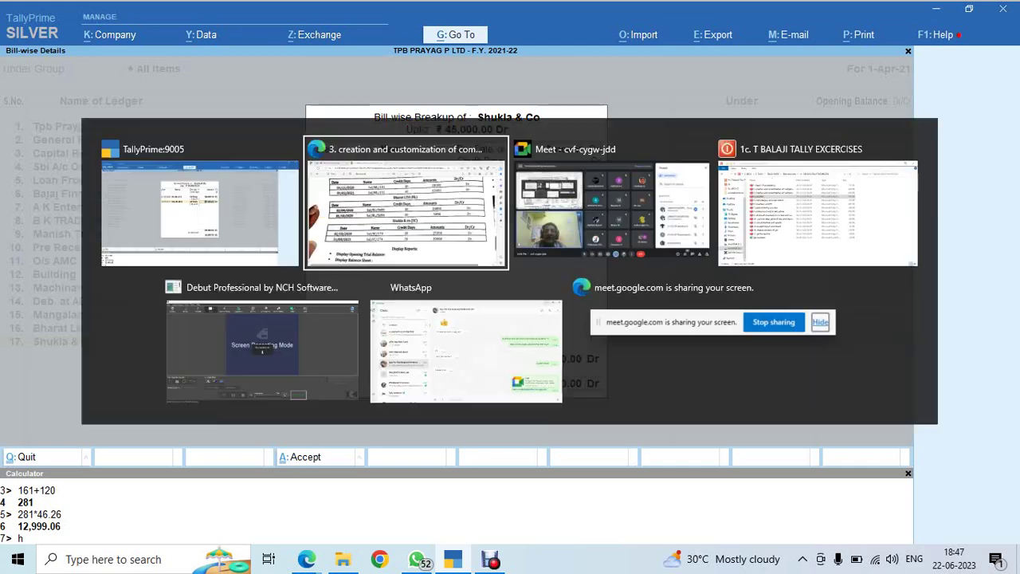
key(alt+Tab)
key(Return)
key(Return)
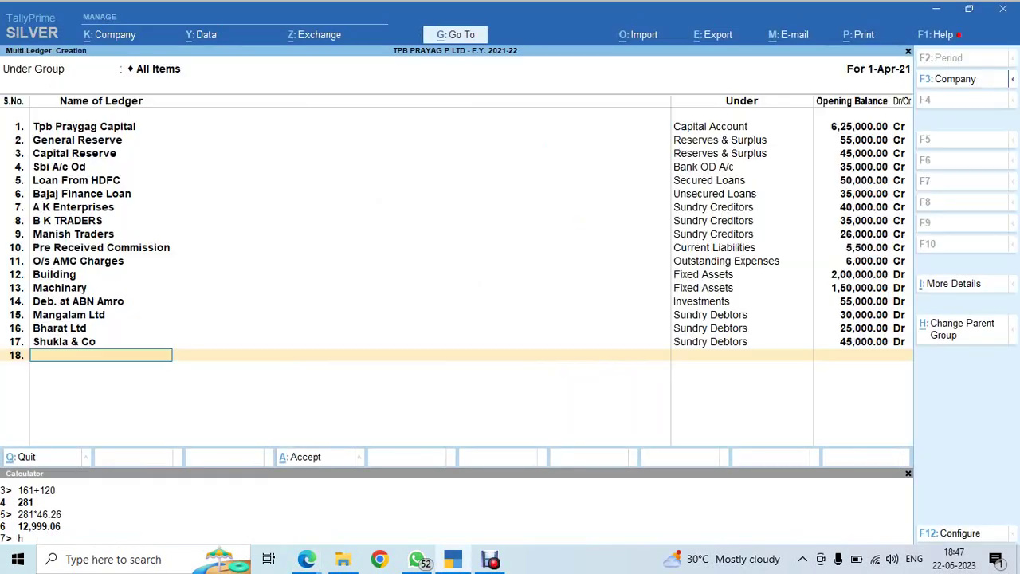
Add a Prepaid Rent ledger under the Current Assets group
key(alt+Tab)
scroll(510, 303, down, 5)
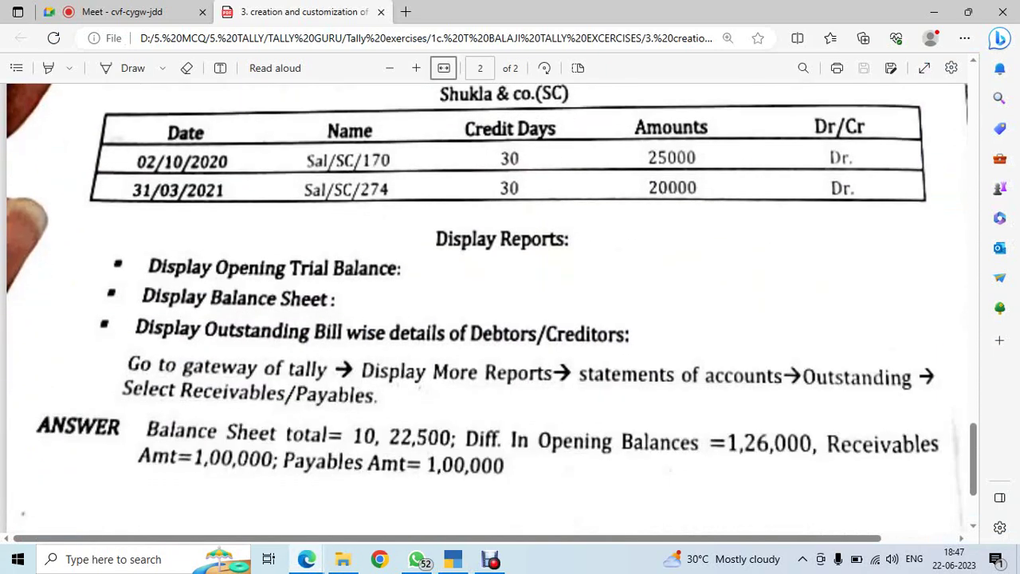
scroll(510, 303, up, 15)
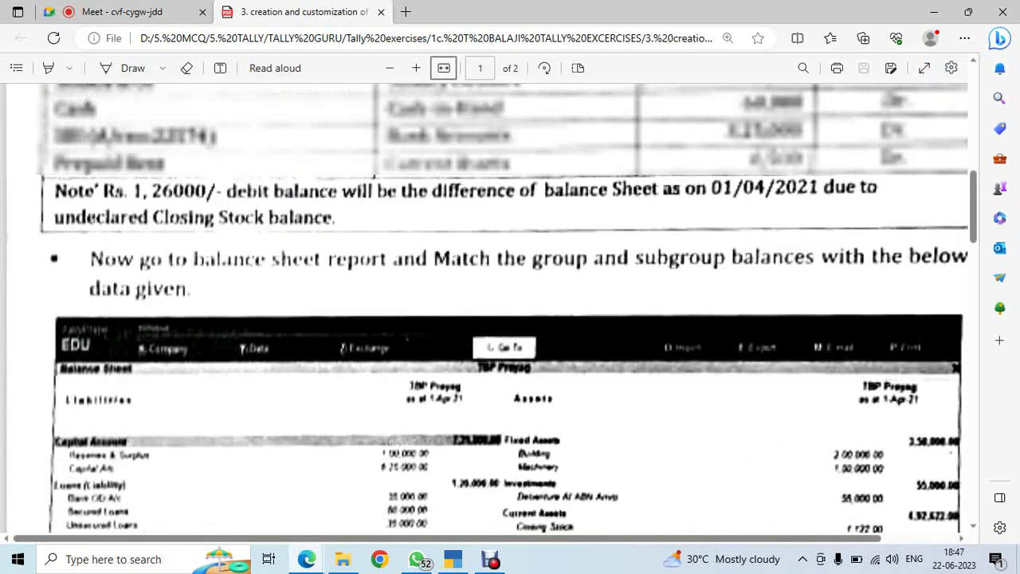
scroll(510, 303, up, 3)
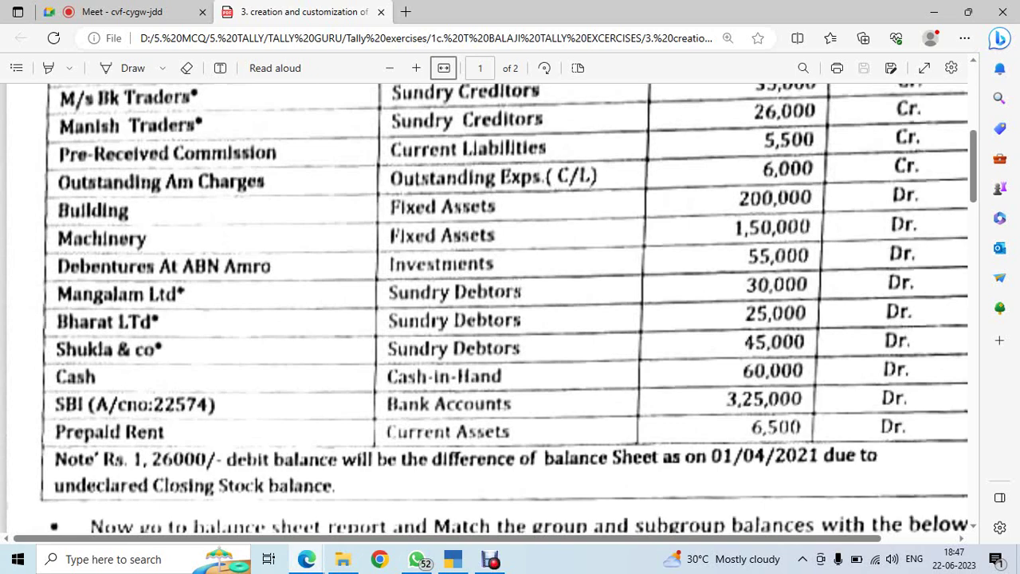
scroll(510, 303, down, 3)
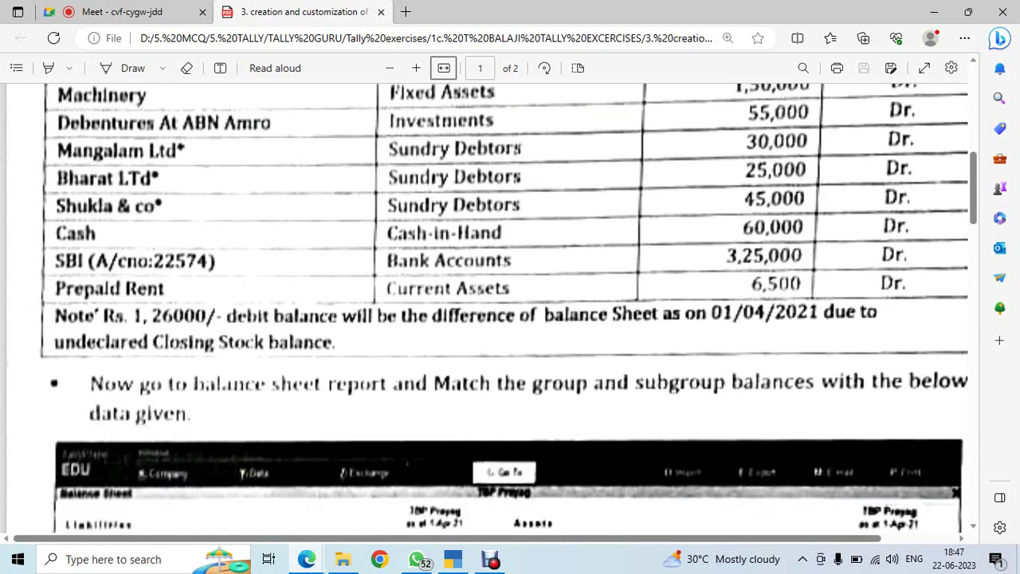
key(alt+Tab)
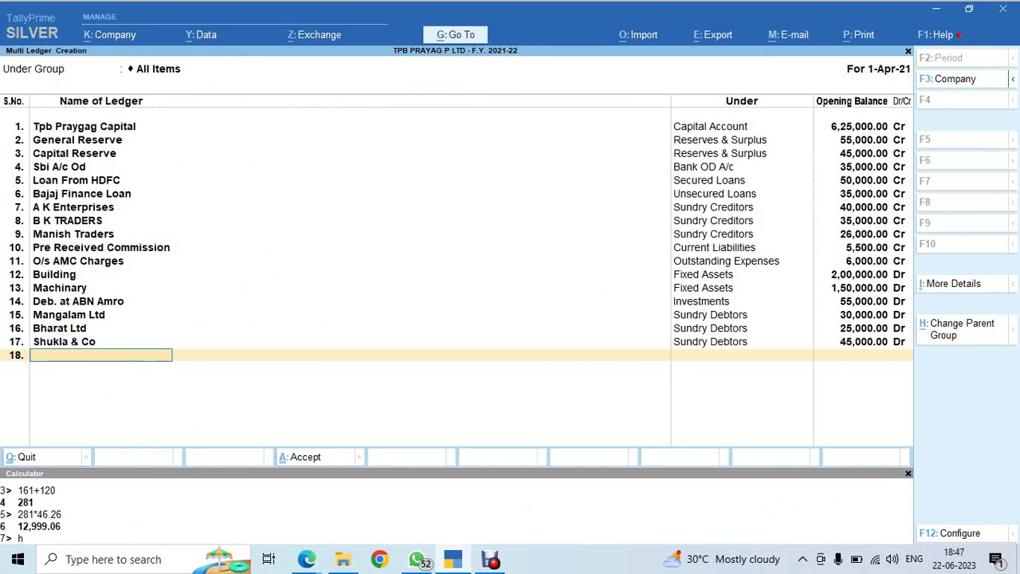
text(Prepaid Rent)
key(Return)
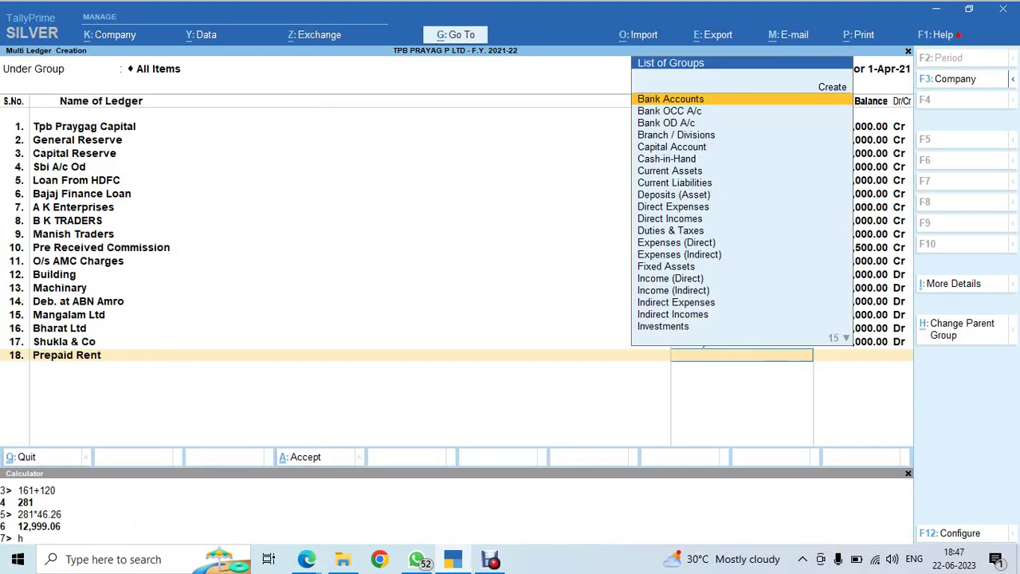
key(alt+Tab)
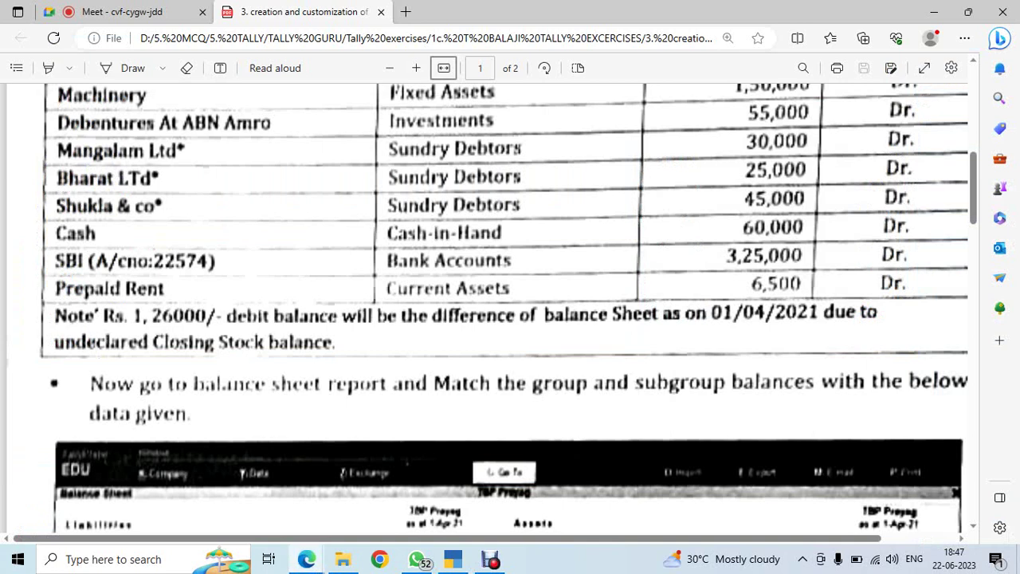
key(alt+Tab)
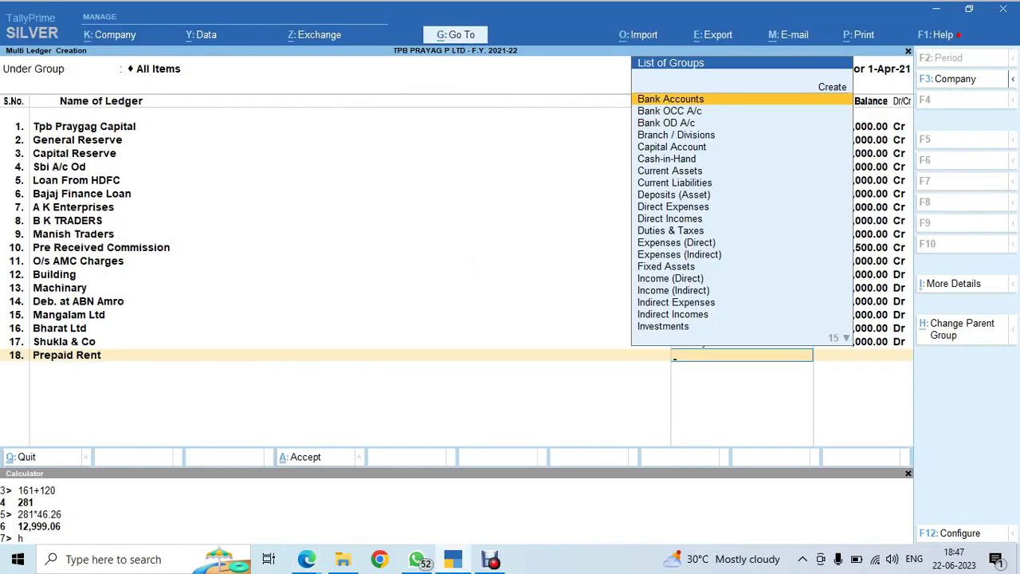
text(cur)
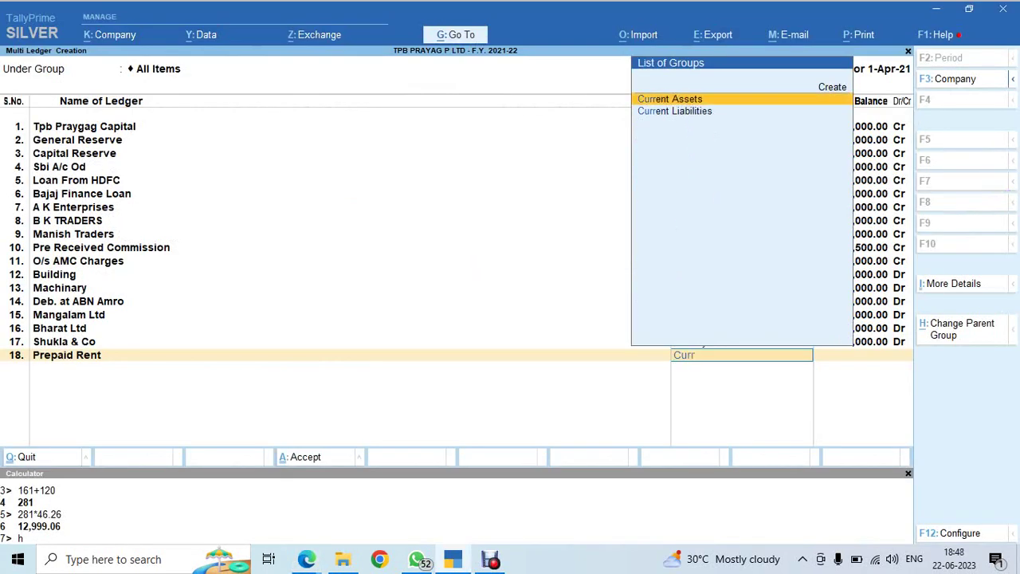
key(Return)
Give Prepaid Rent an opening balance of 6,500 Dr
key(alt+Tab)
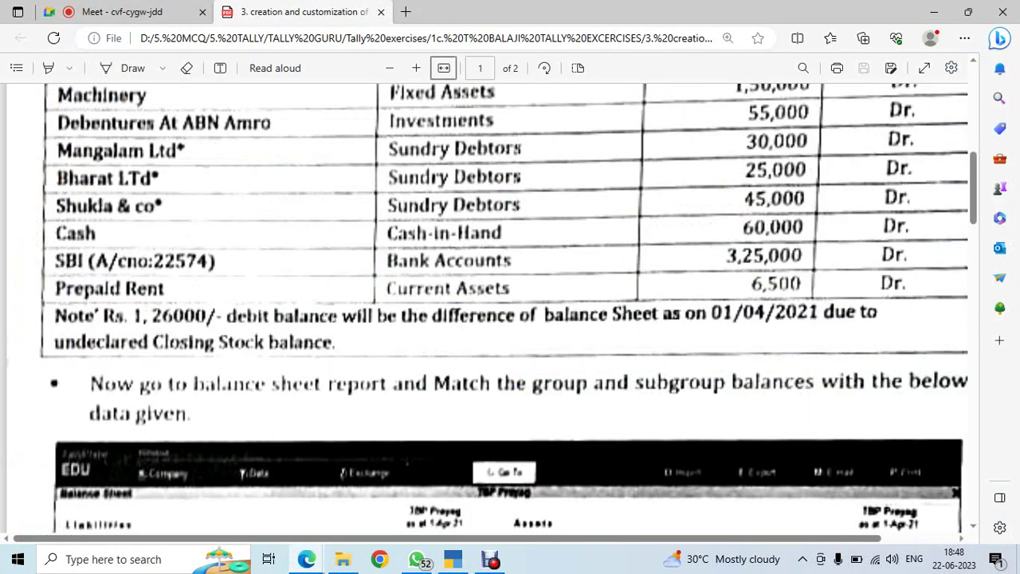
key(alt+Tab)
text(6500)
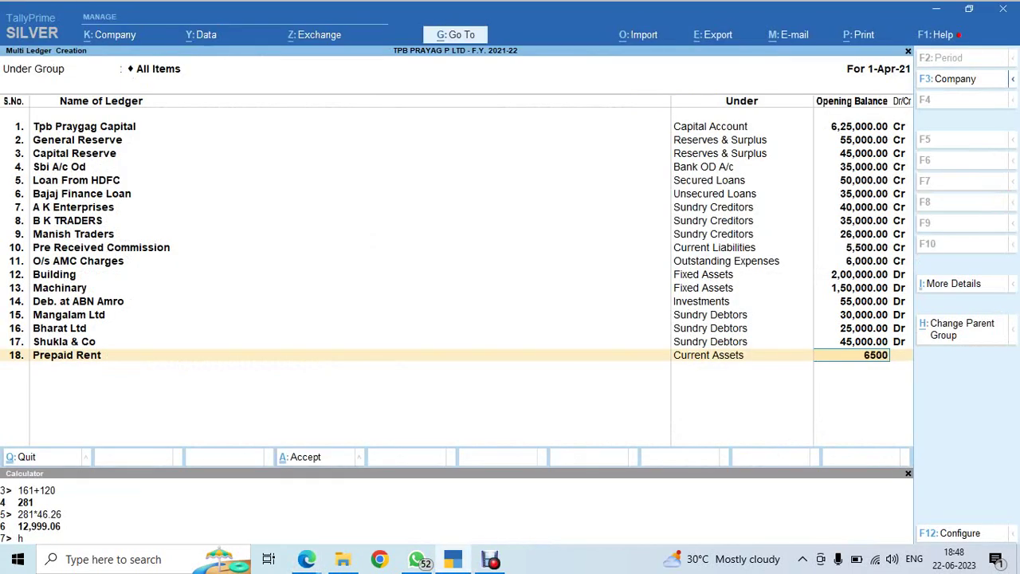
key(Return)
key(Return)
key(Return)
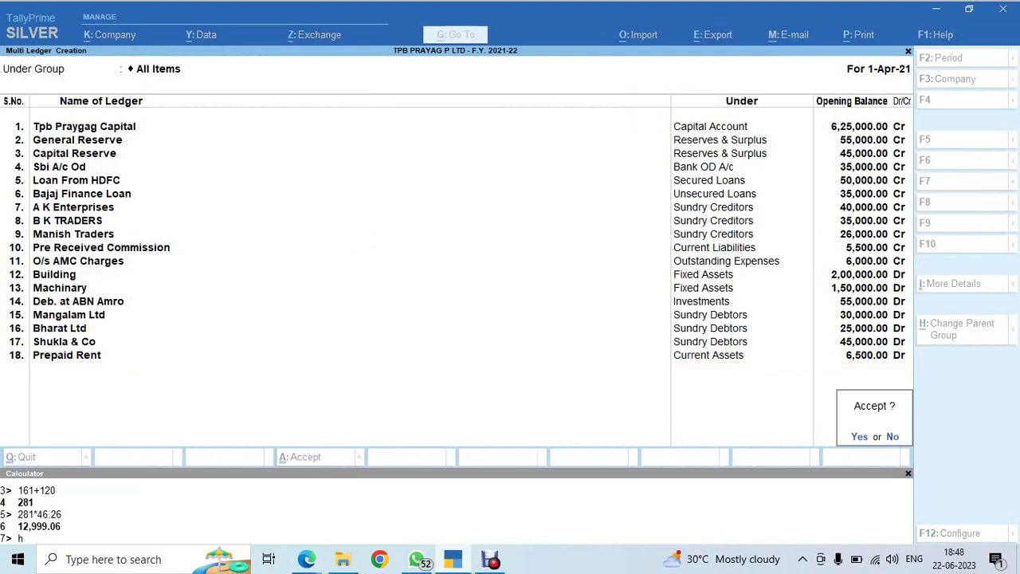
Accept the new ledger batch and return to the Gateway without quitting
key(y)
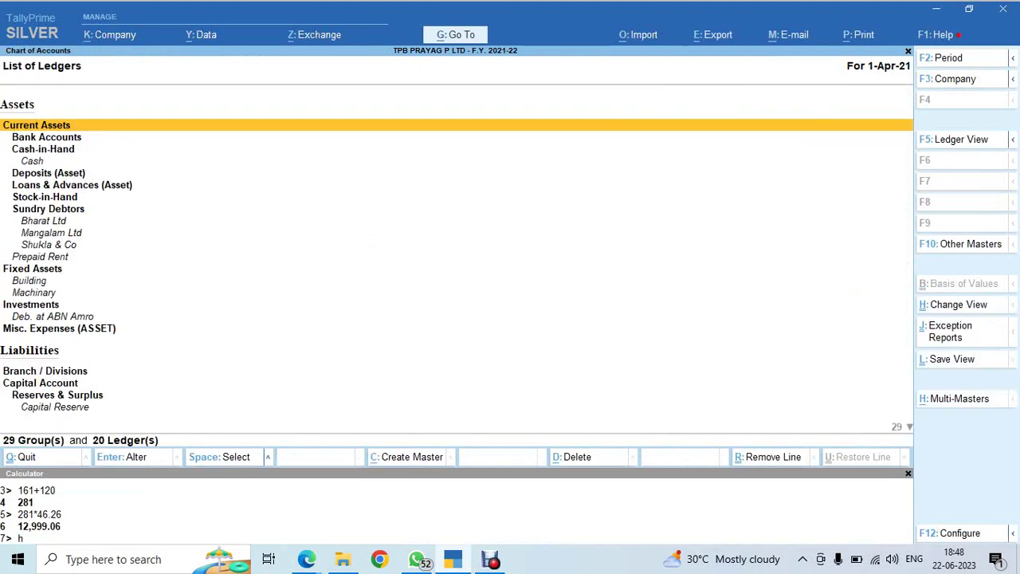
key(Escape)
key(Escape)
key(Escape)
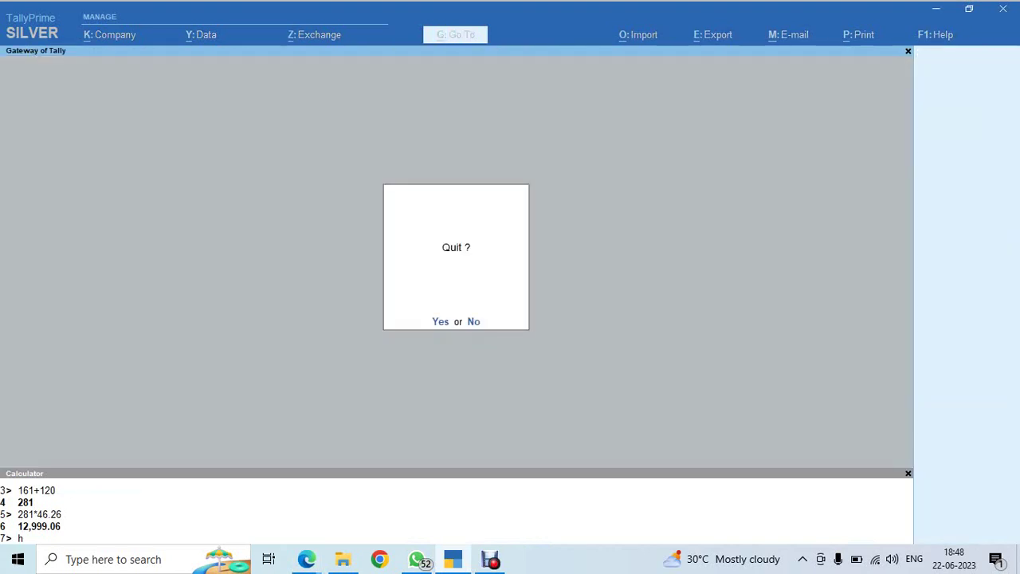
key(Escape)
key(alt+Tab)
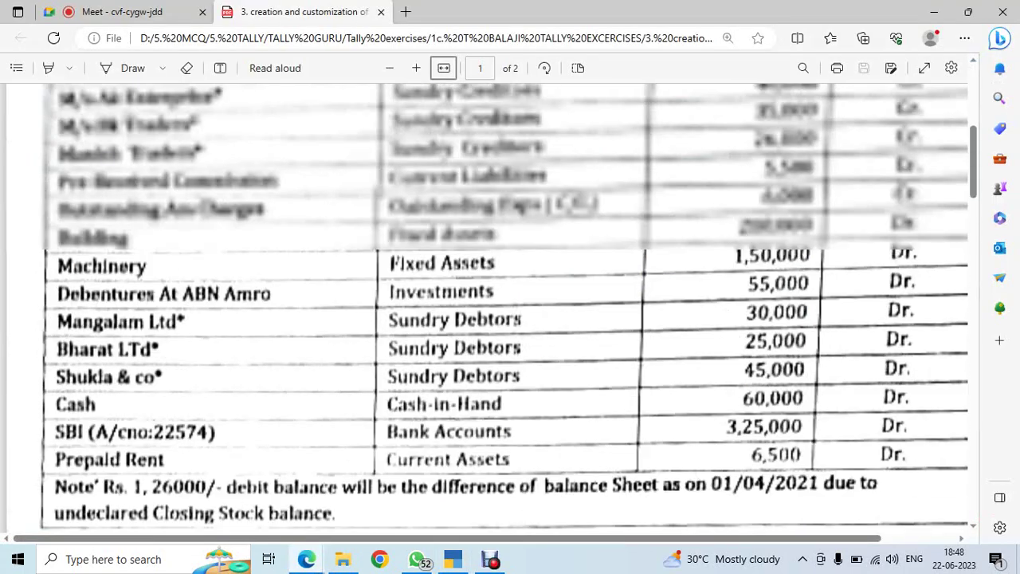
key(Page_Up)
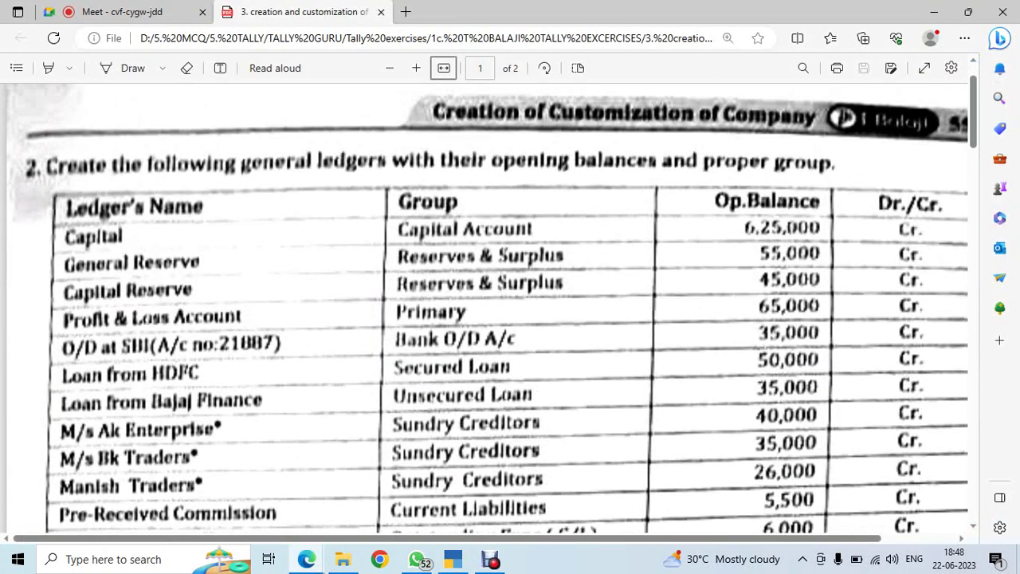
scroll(510, 308, down, 1)
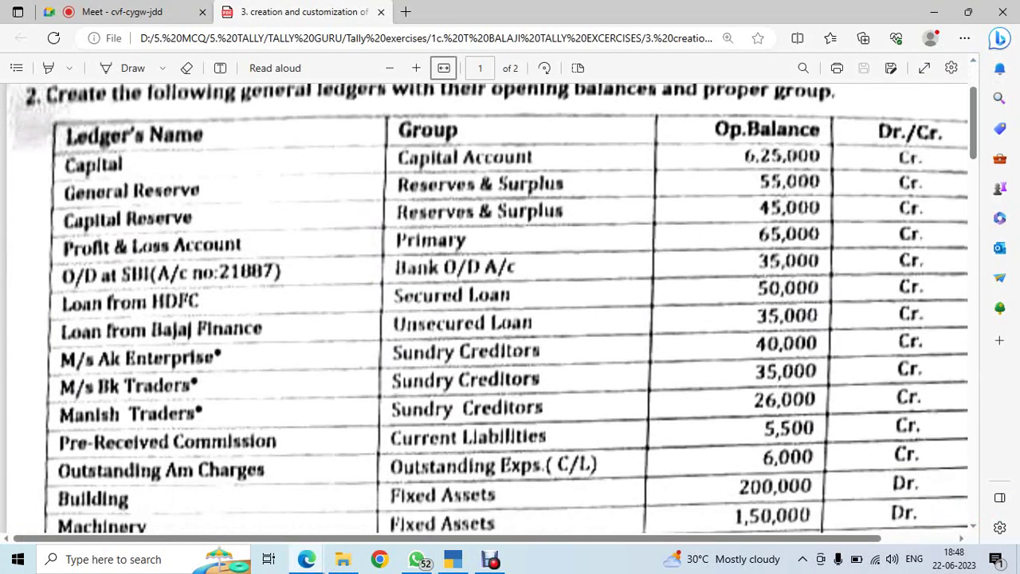
scroll(510, 308, down, 4)
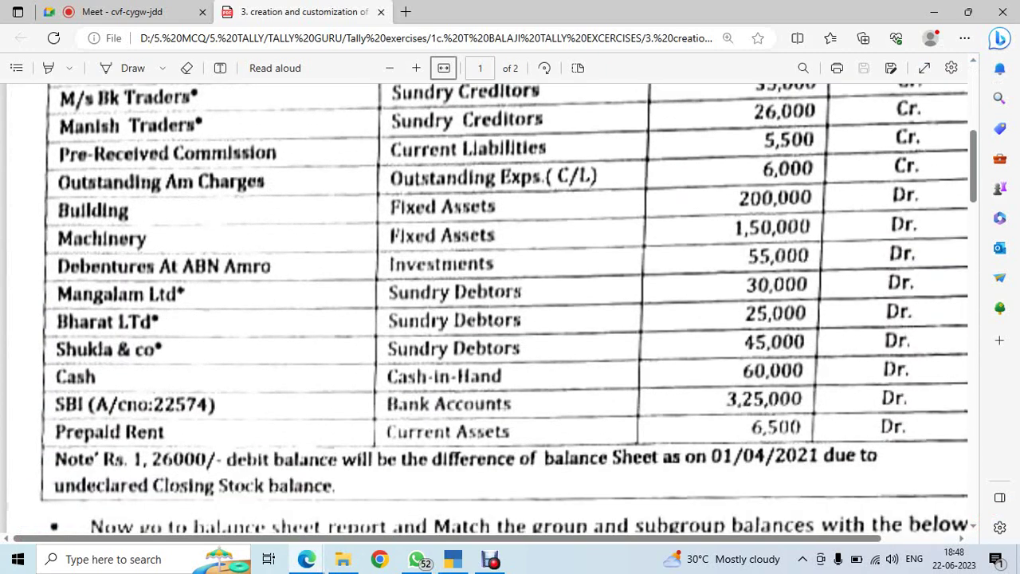
scroll(510, 308, up, 4)
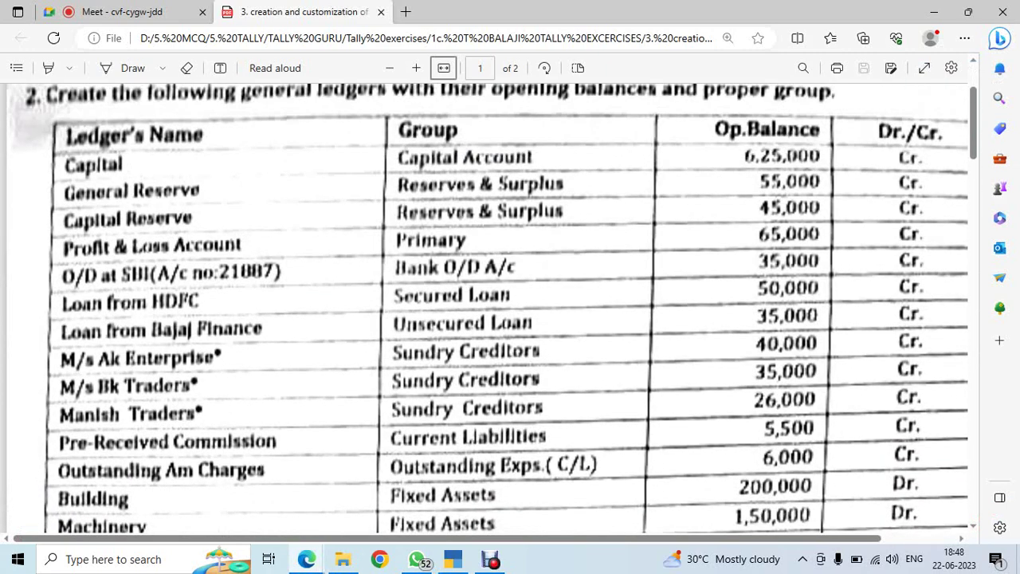
Open the Profit & Loss A/c ledger through Alter > Ledger
key(alt+Tab)
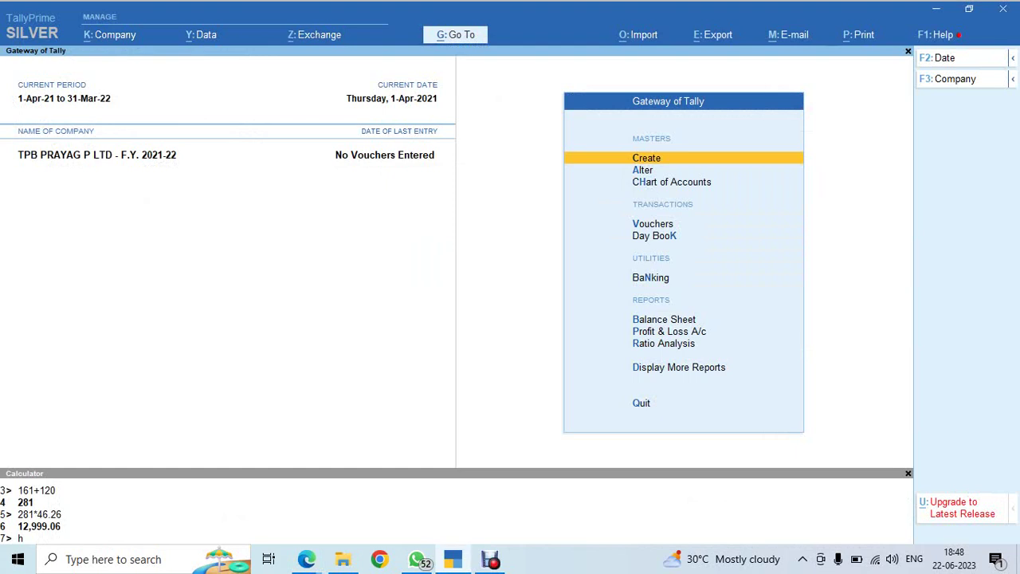
key(Down)
key(Return)
key(Down)
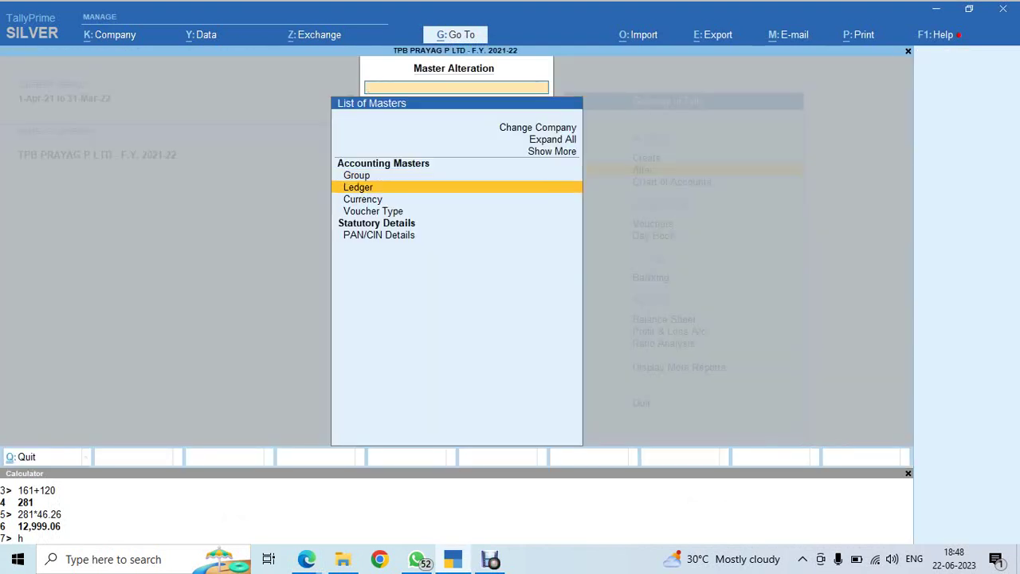
key(Return)
text(prof)
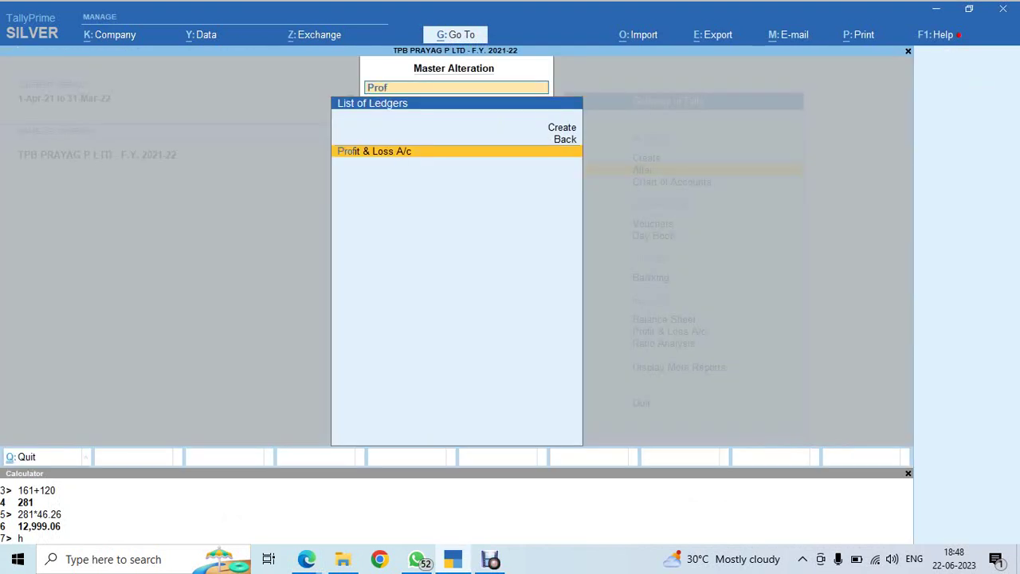
key(Return)
key(Return)
key(Return)
key(Return)
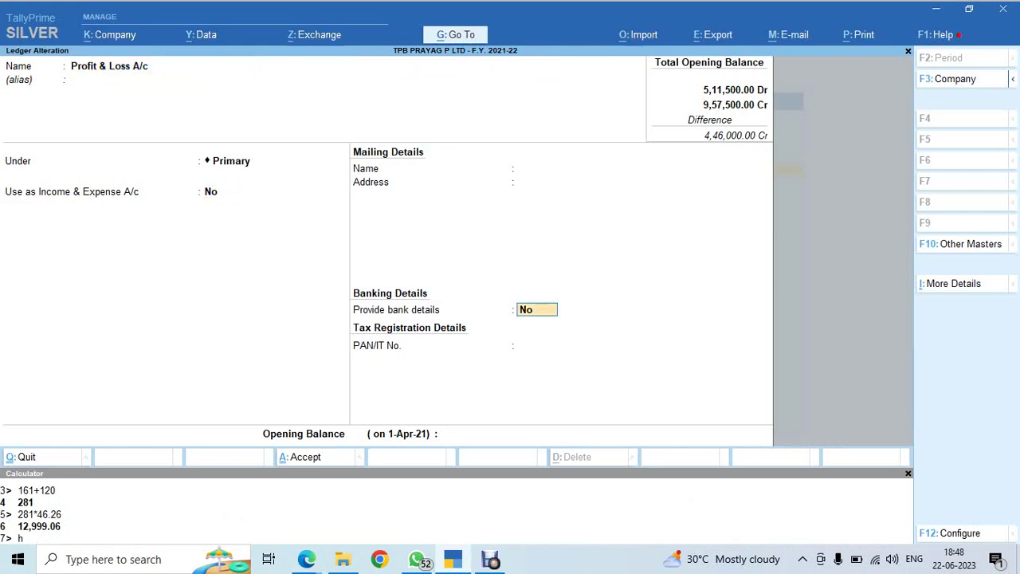
Set Profit & Loss A/c's opening balance to 65,000 Cr and save it
key(alt+Tab)
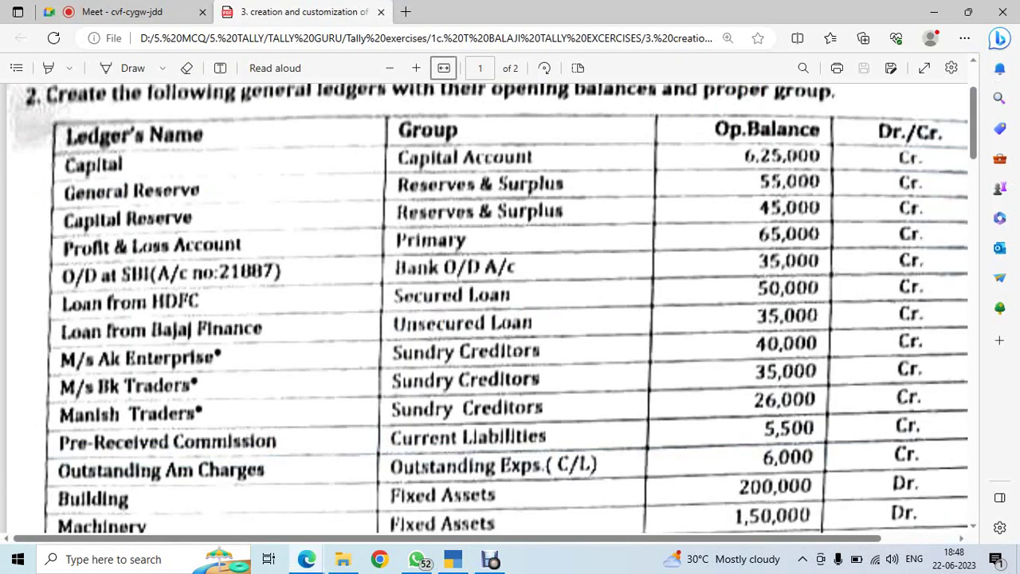
key(alt+Tab)
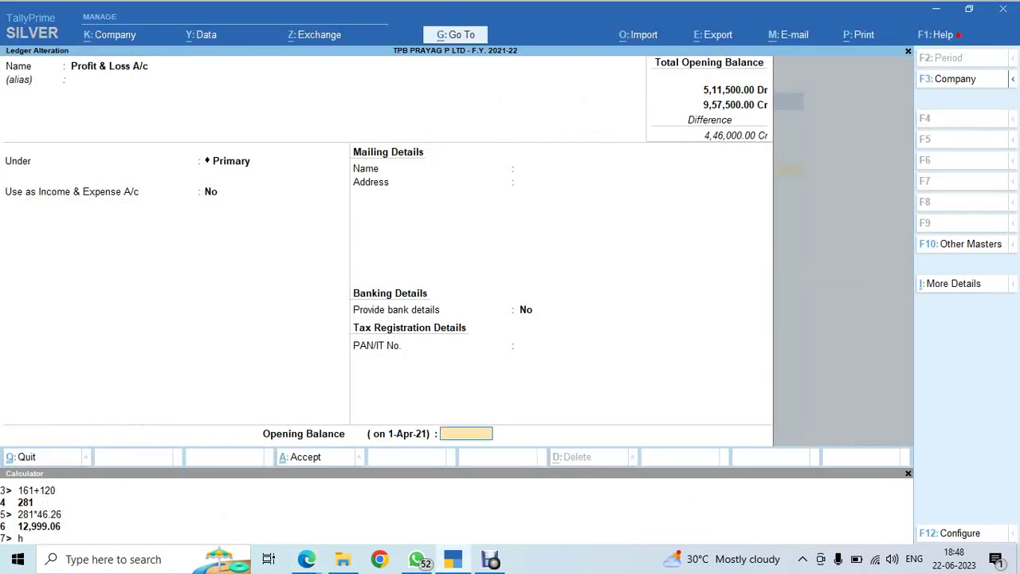
text(65000)
key(Return)
key(Return)
key(Return)
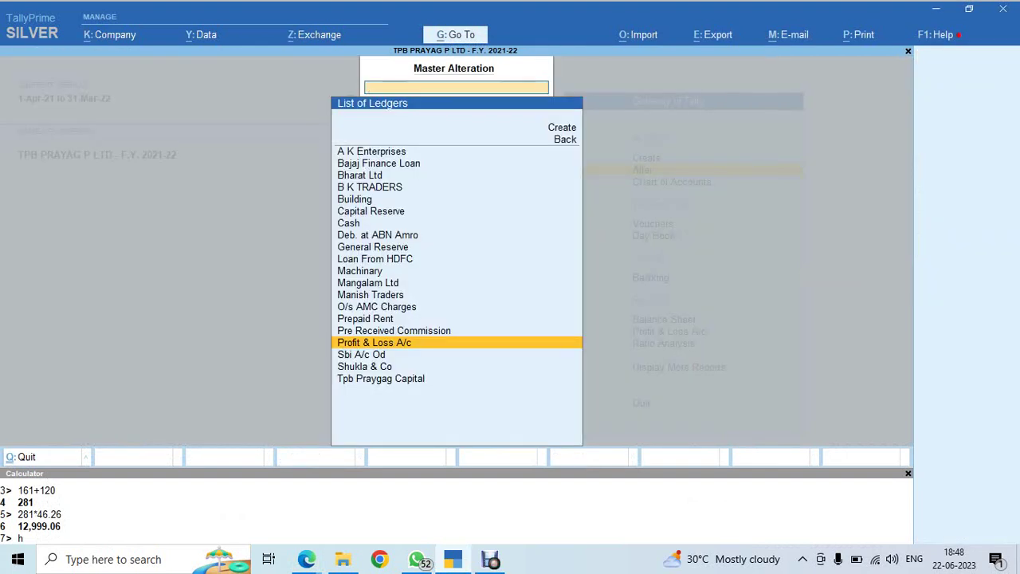
Alter the Cash ledger to carry a 60,000 Dr opening balance
text(cas)
key(Return)
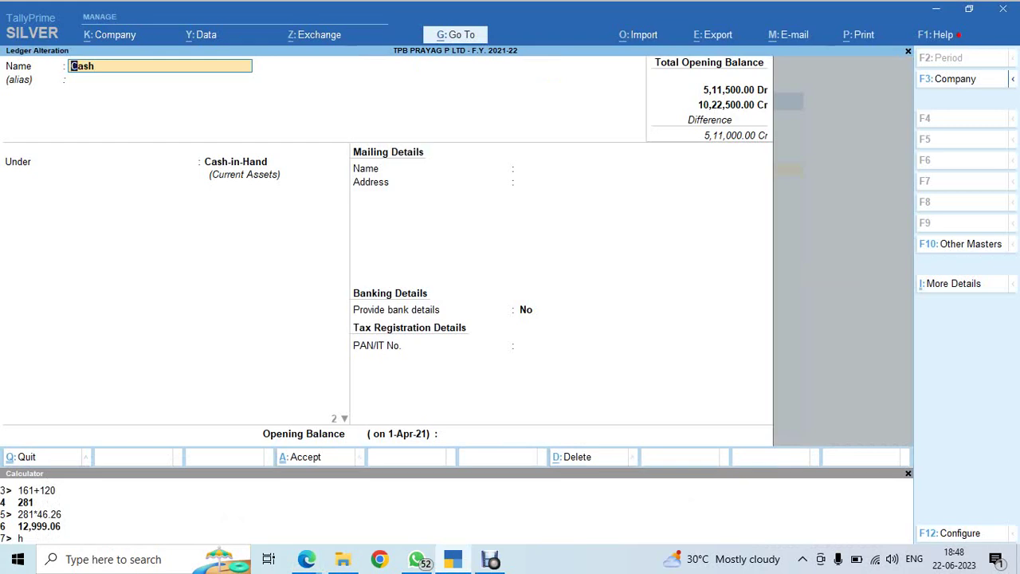
key(Return)
key(Return)
key(Return)
key(alt+Tab)
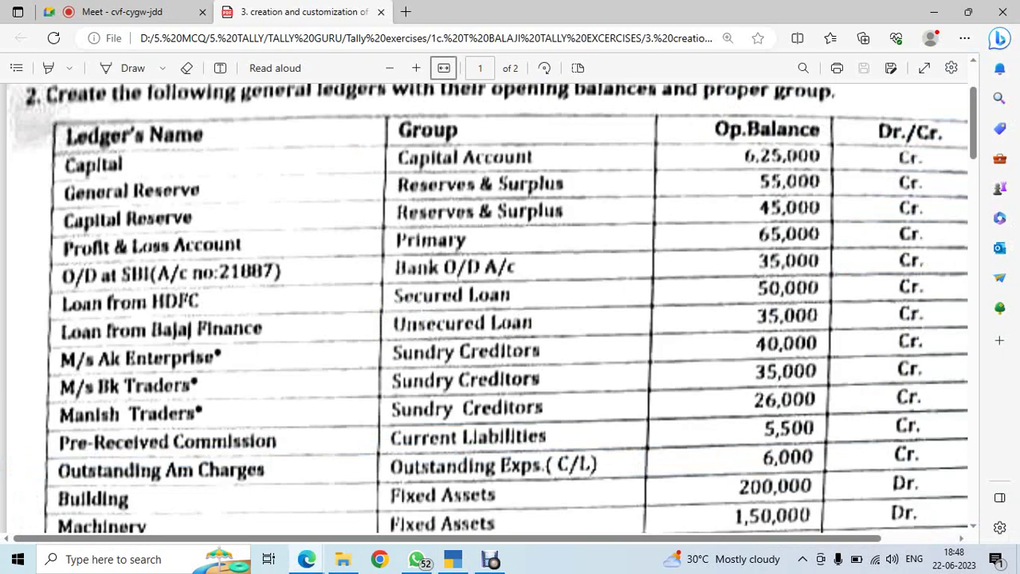
scroll(510, 311, down, 3)
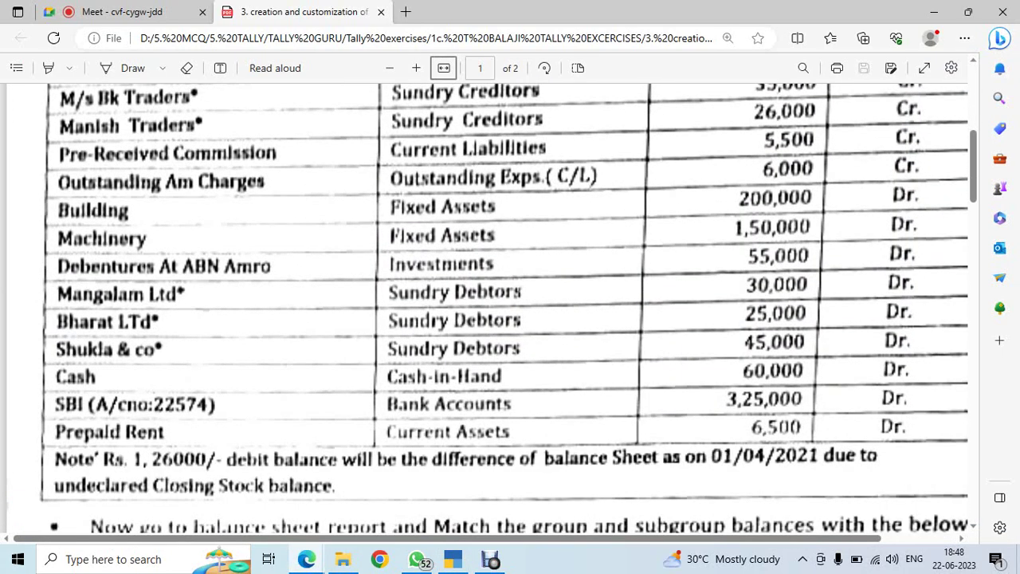
key(alt+Tab)
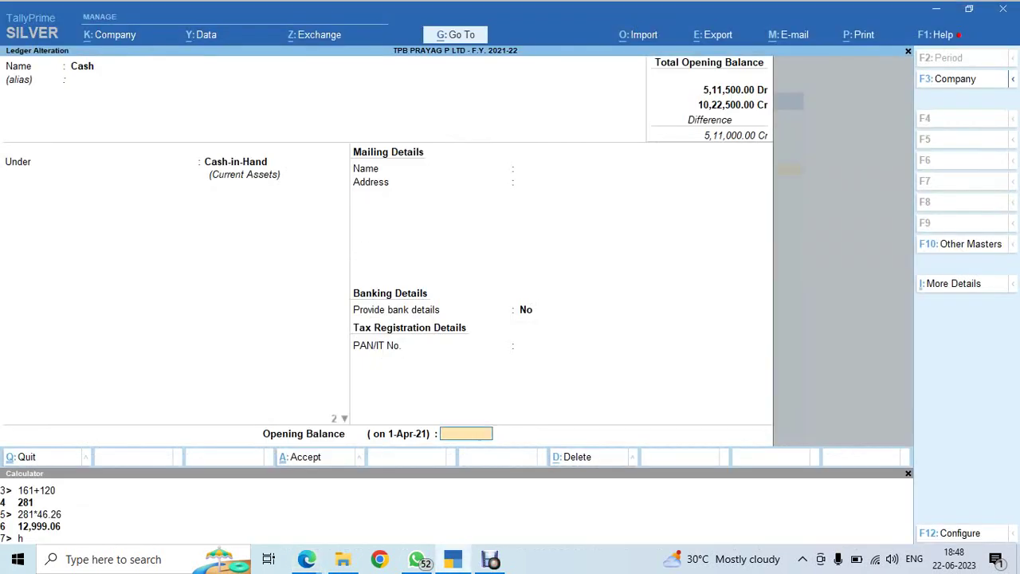
text(60,000.00 Dr)
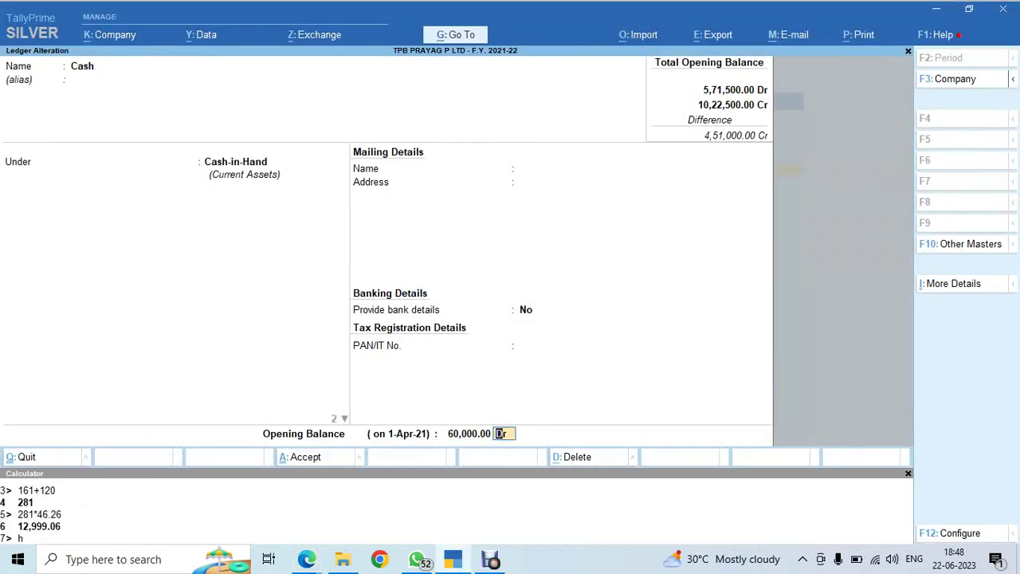
key(Return)
key(Return)
key(alt+Tab)
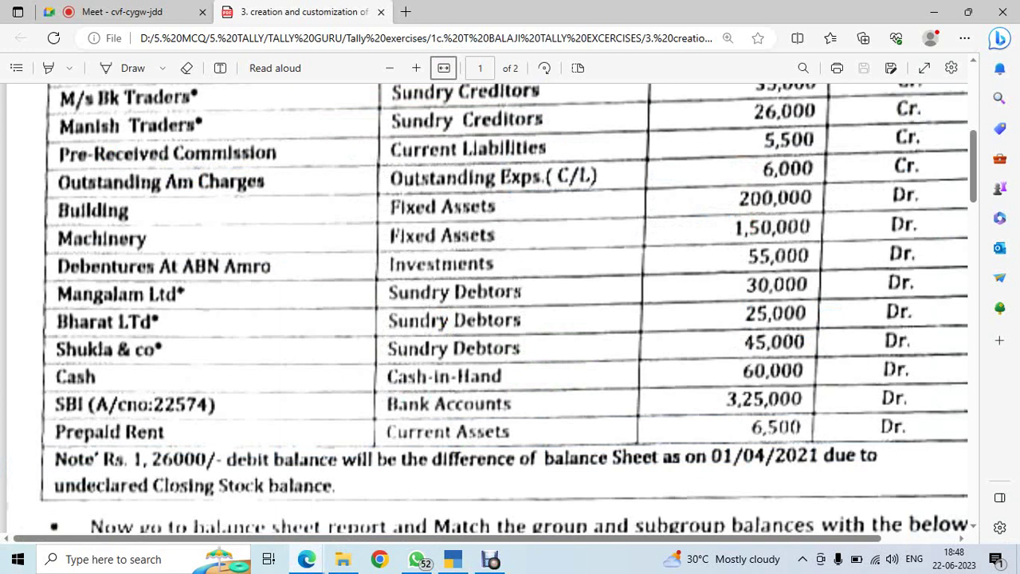
key(alt+Tab)
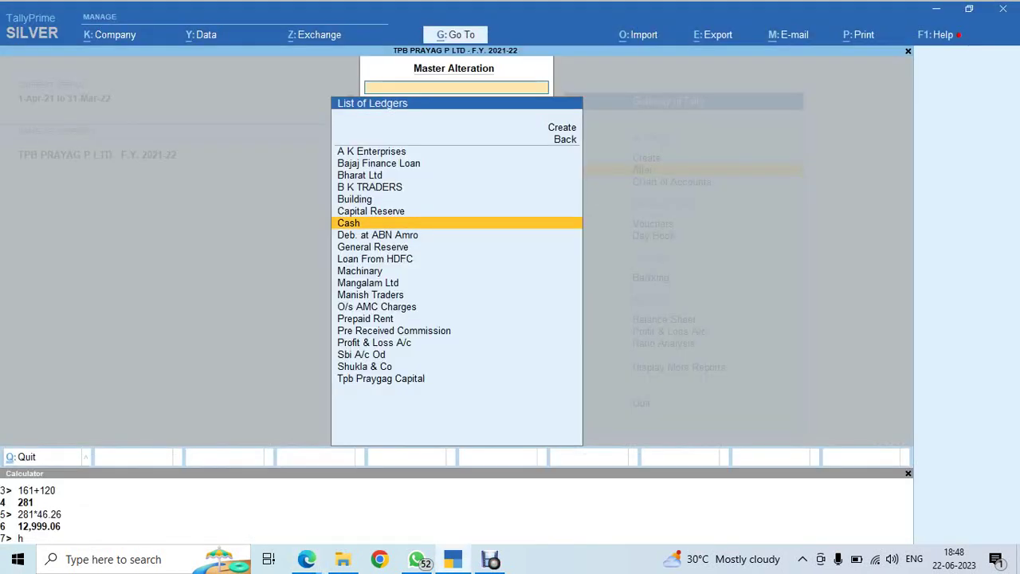
Start a new ledger named 'Sbi A/c', adding the account number from the exercise PDF
key(Escape)
key(Return)
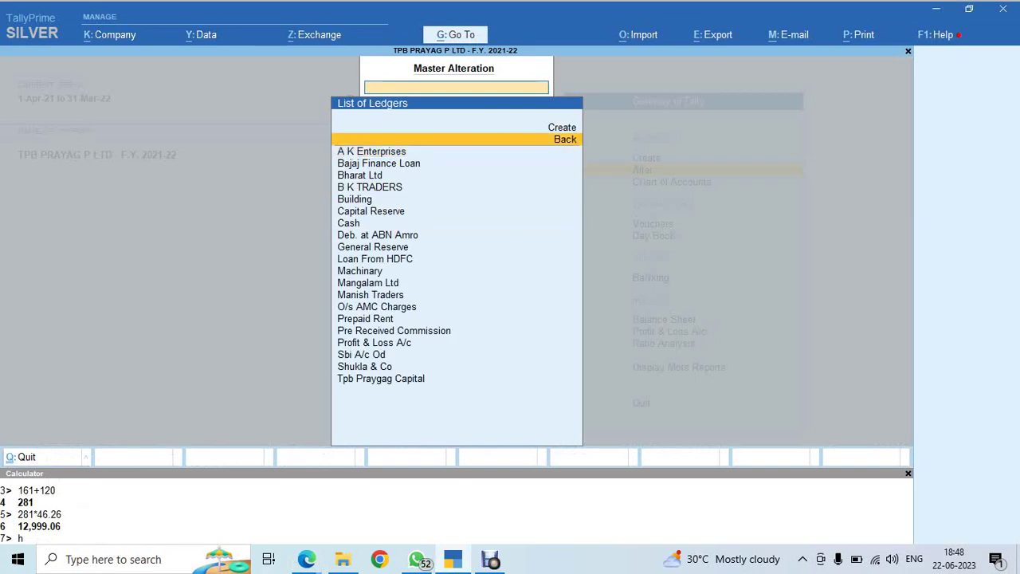
key(Up)
key(Return)
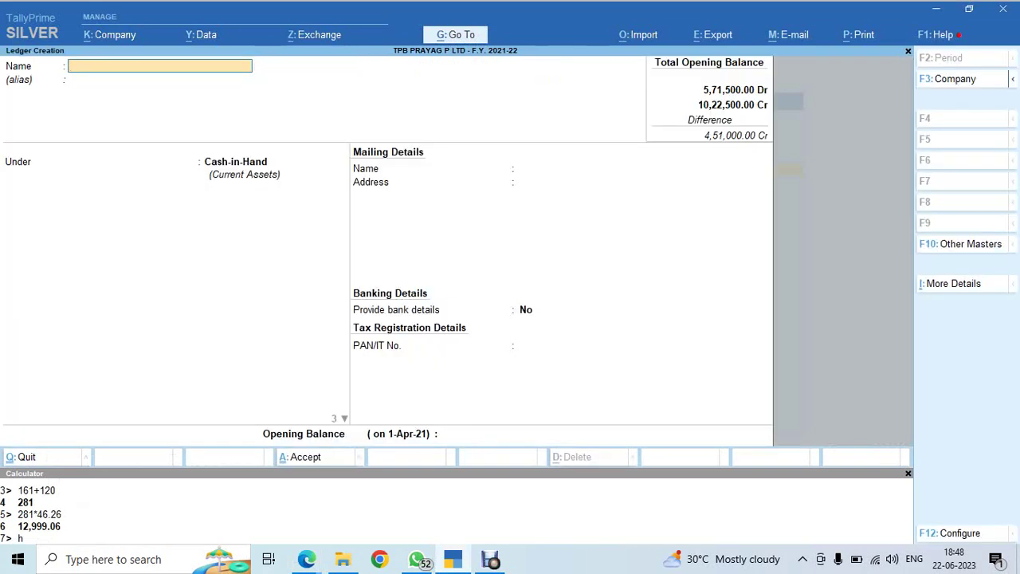
text(Sbi A/c)
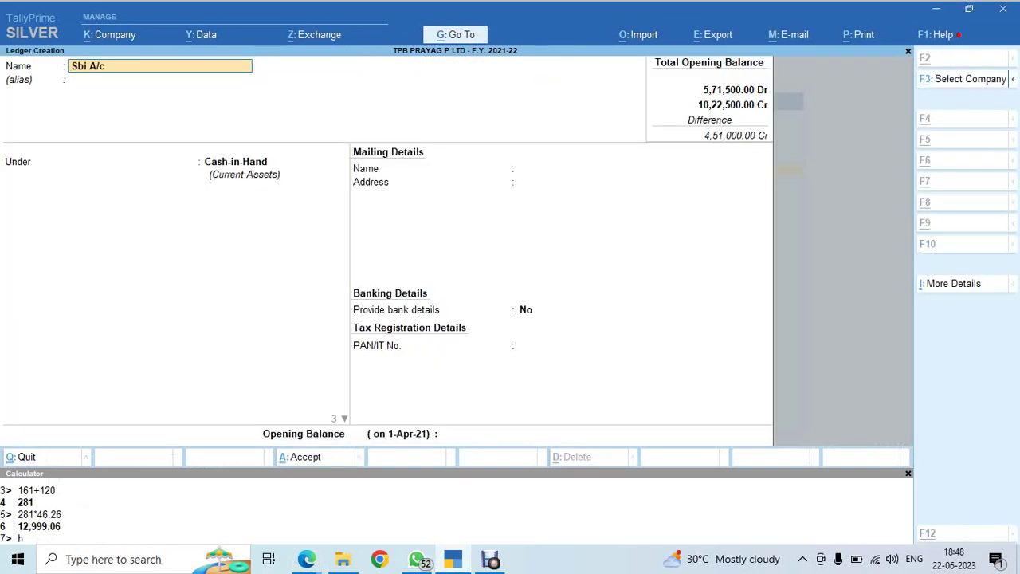
key(alt+Tab)
key(alt+Tab)
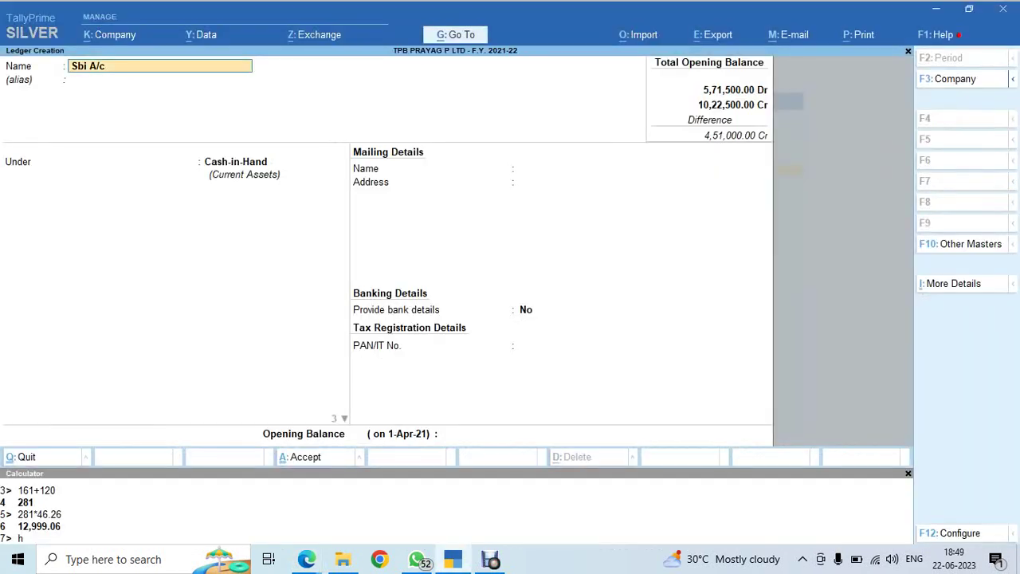
text(22574)
key(Return)
key(Return)
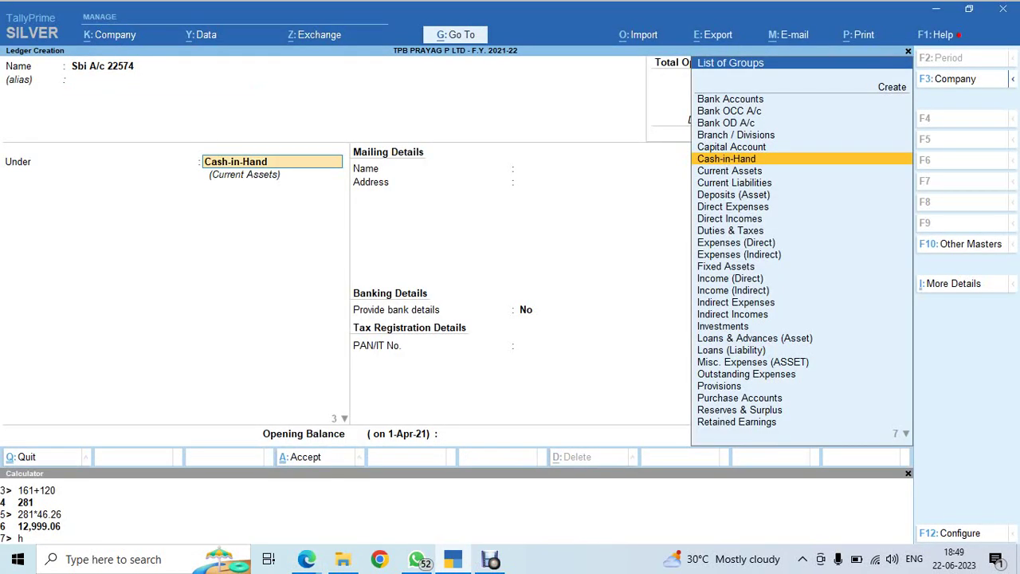
Put it under Bank Accounts, bank name Not Applicable, 3,25,000 Dr opening balance, and save
text(Bank)
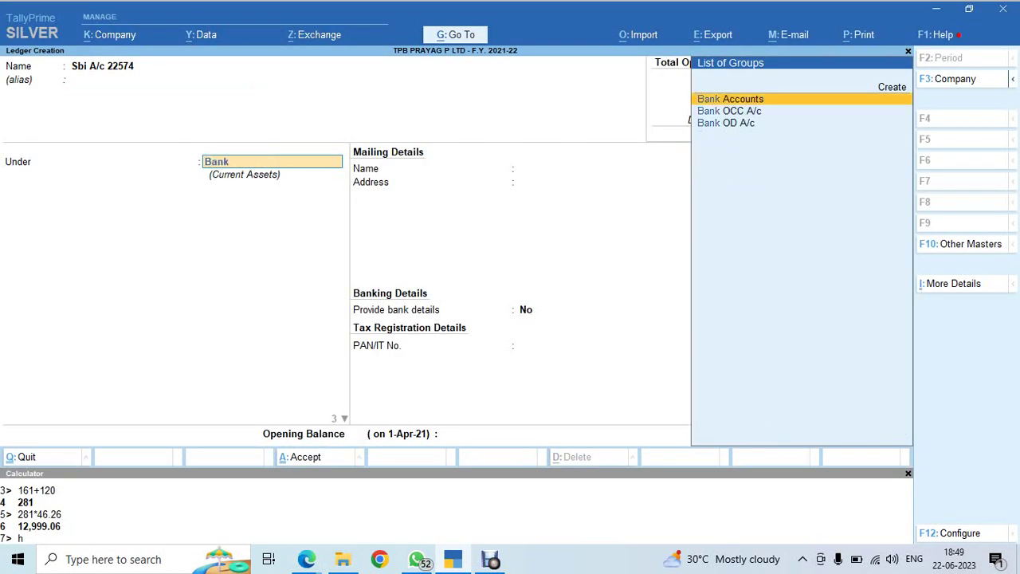
key(Return)
key(Return)
key(Return)
key(Return)
key(Return)
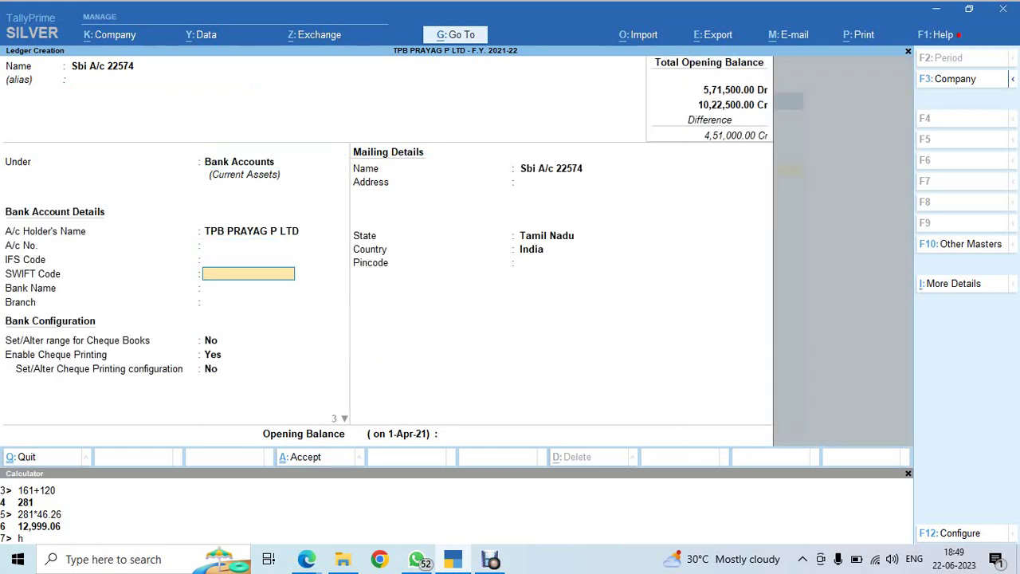
key(Return)
key(Return)
key(Return)
key(Return)
key(Return)
key(Return)
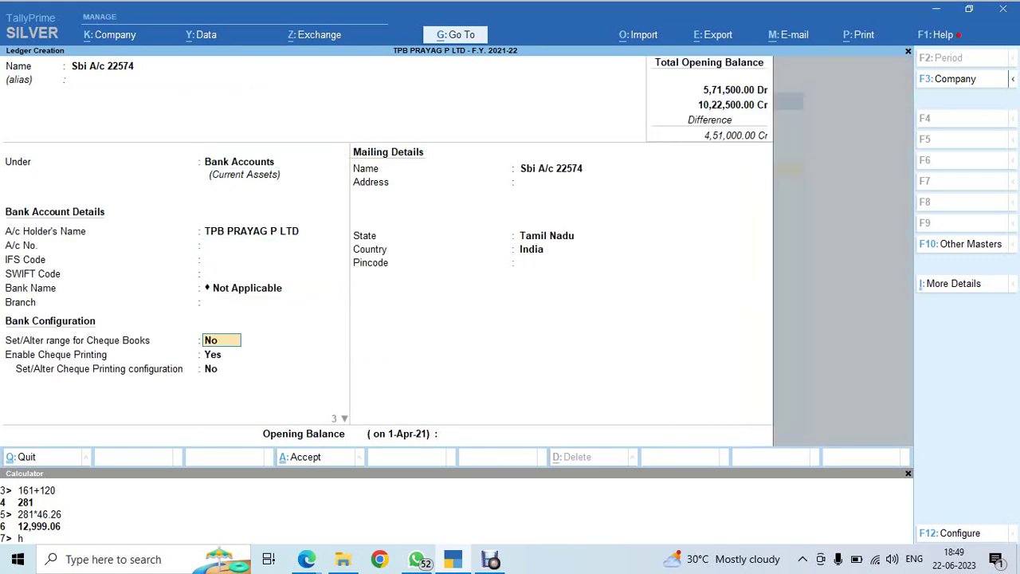
key(Return)
key(Return)
key(Return)
key(Return)
key(Return)
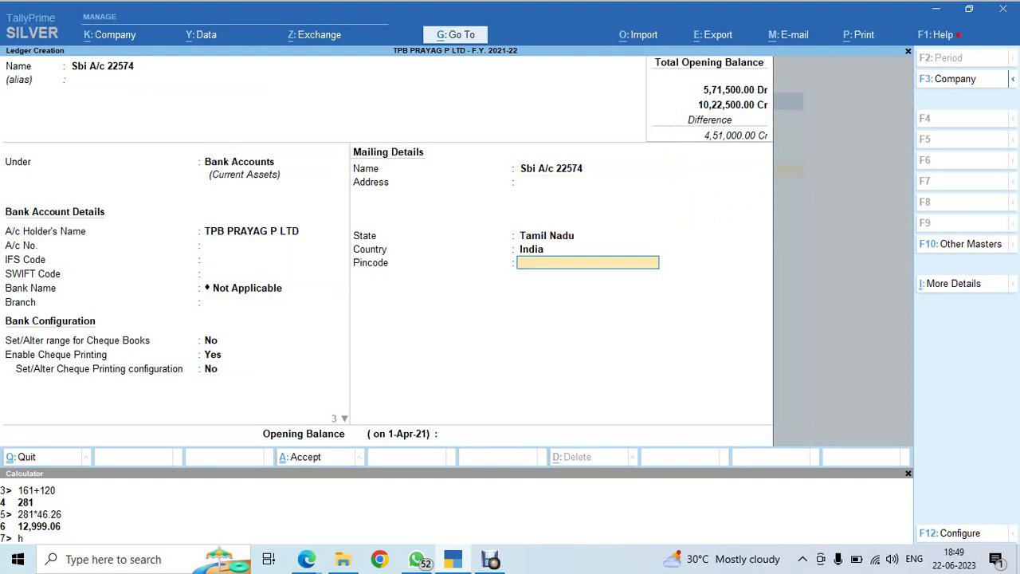
text(n)
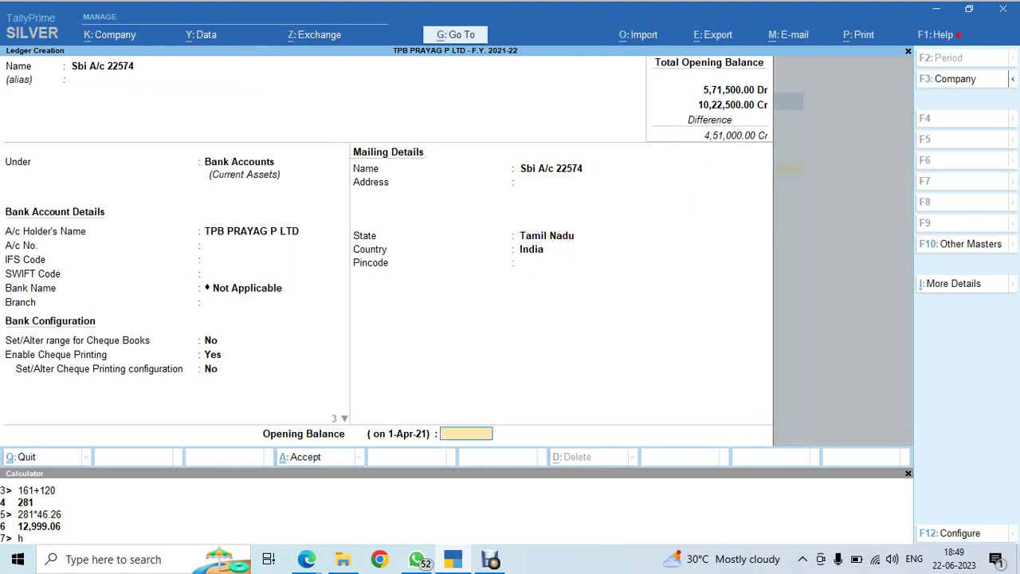
text(325000)
key(Return)
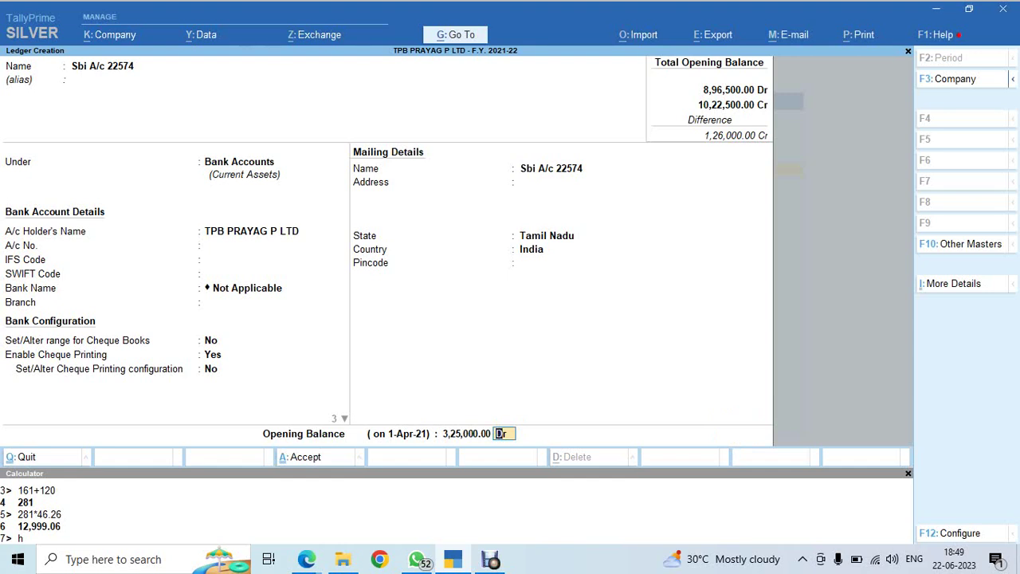
key(Return)
key(y)
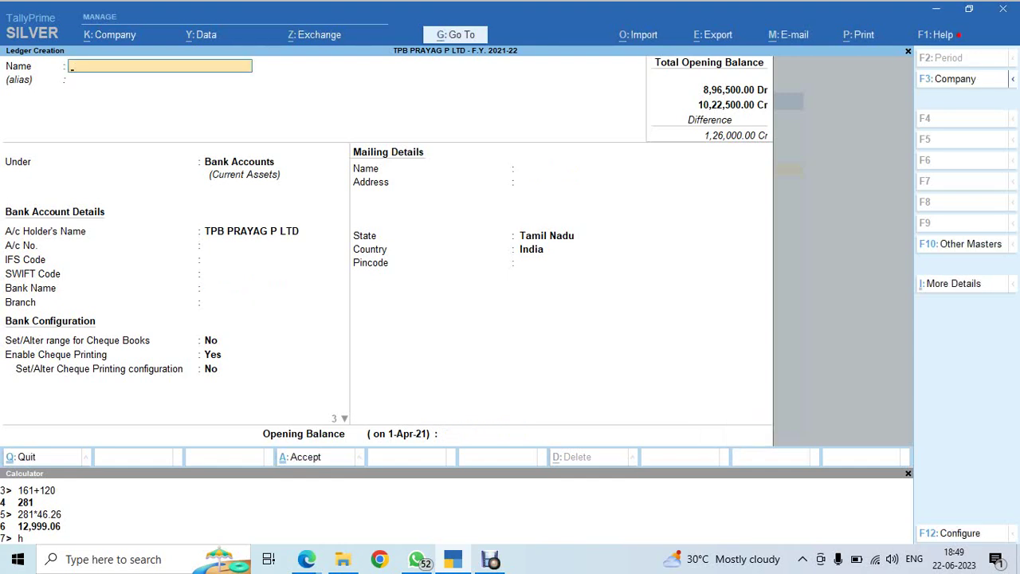
key(Escape)
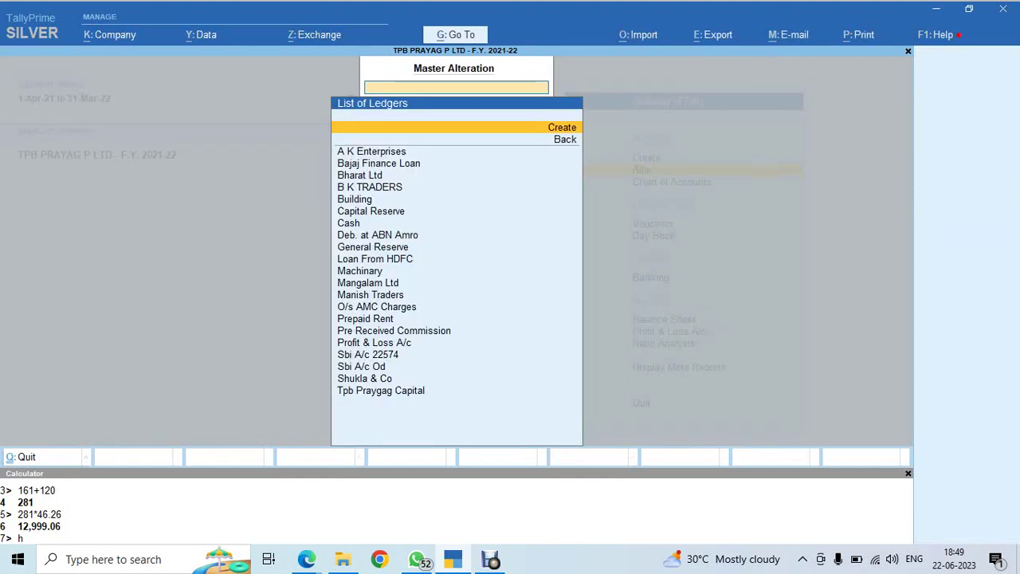
Open the Balance Sheet in detailed view and review the asset rows down to Prepaid Rent
key(Escape)
key(alt+Tab)
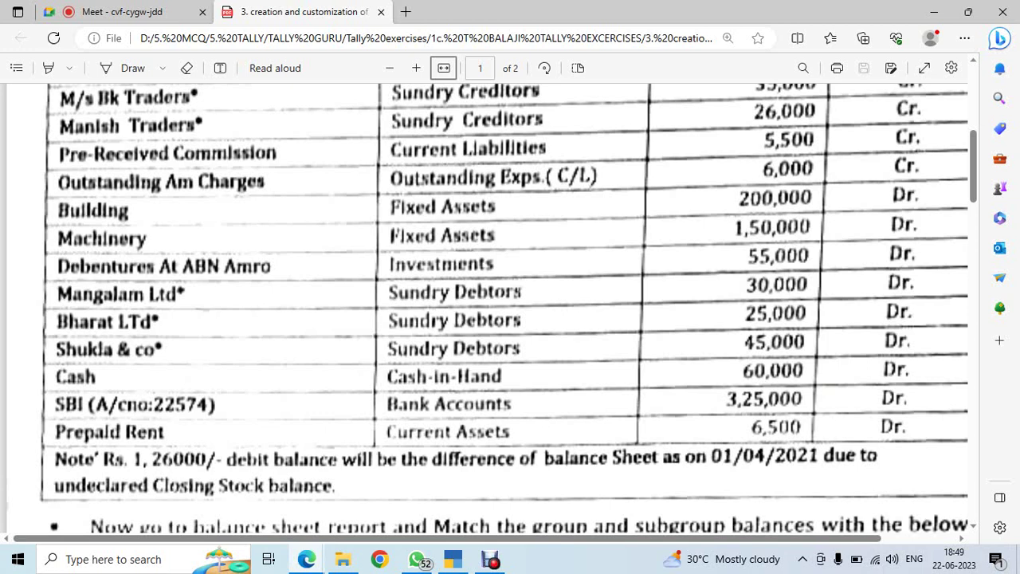
key(alt+Tab)
key(b)
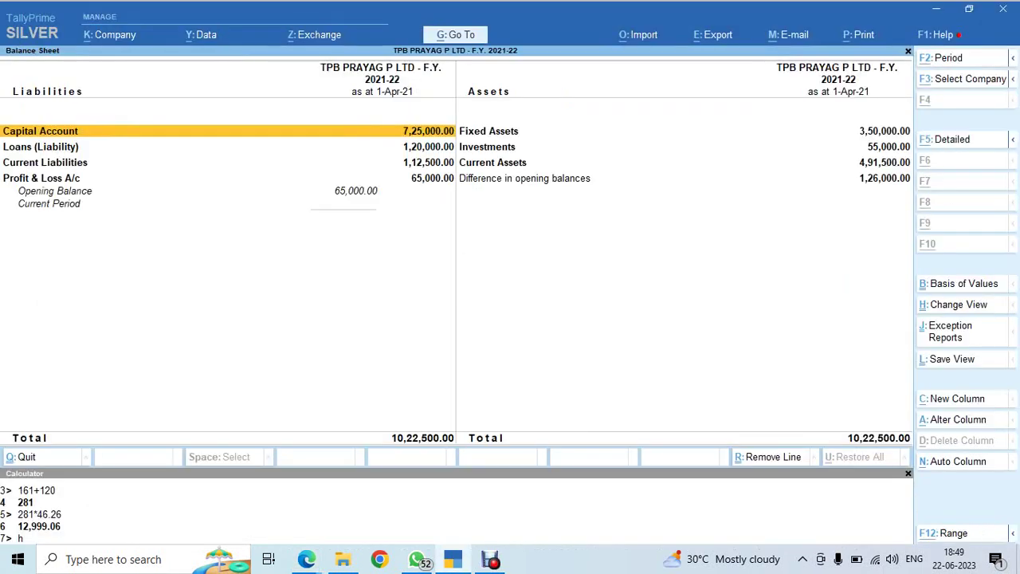
key(alt+F5)
click(491, 144)
click(60, 144)
key(Right)
key(Down)
key(Down)
key(Down)
key(Down)
key(Down)
key(Down)
key(Down)
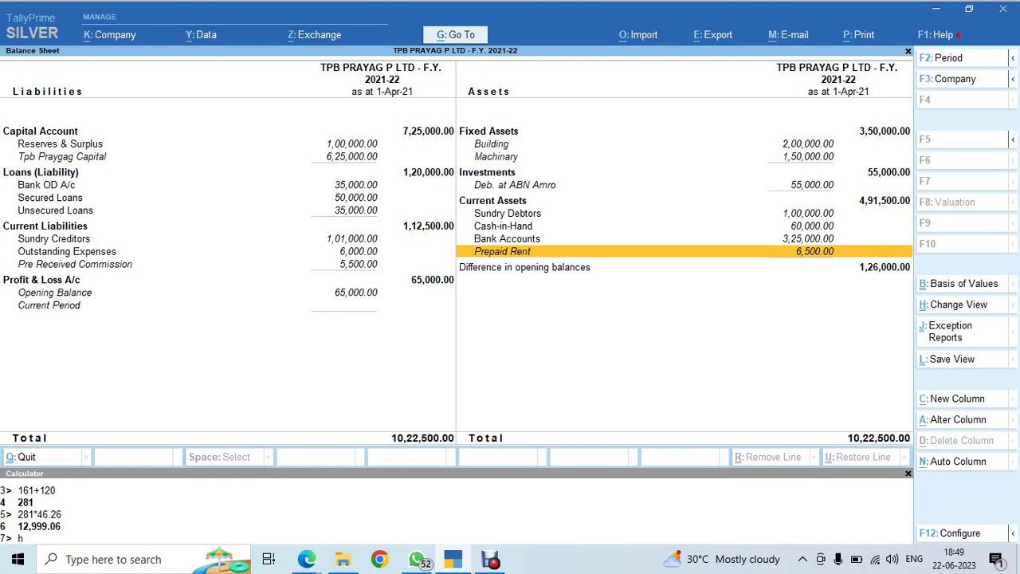
Compare the Balance Sheet figures with the exercise PDF, then close the report
key(ctrl)
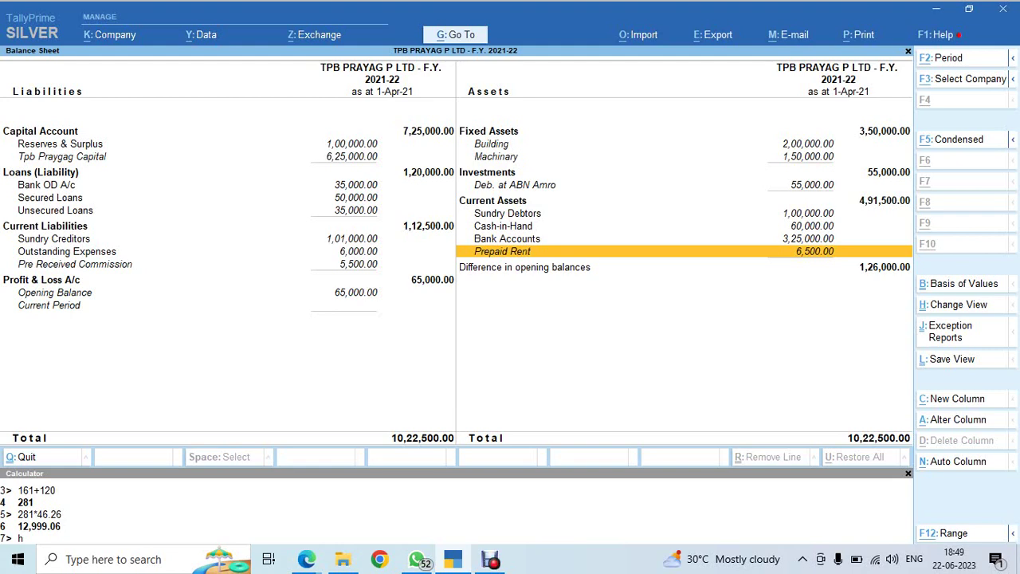
key(alt+Tab)
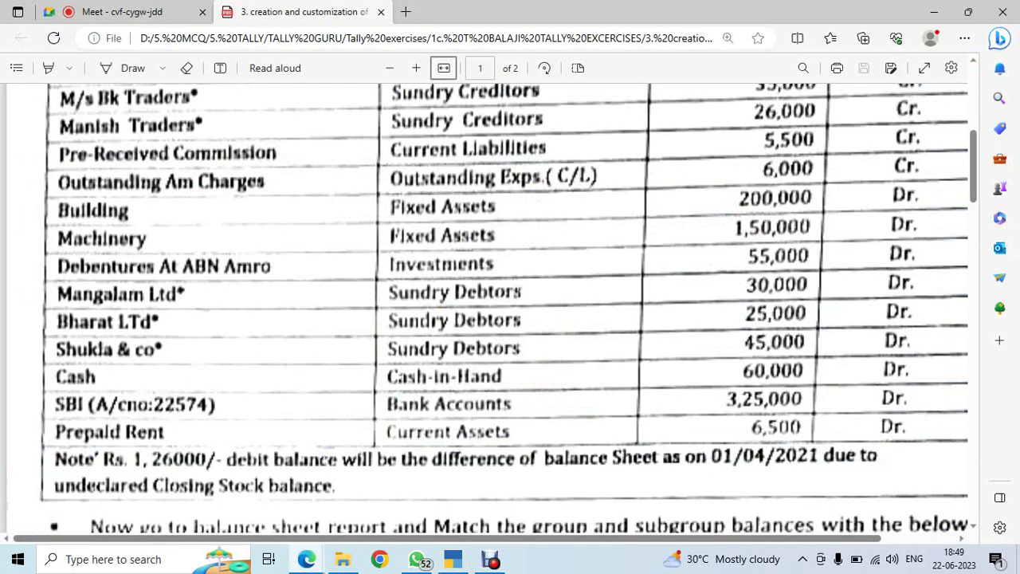
key(alt+Tab)
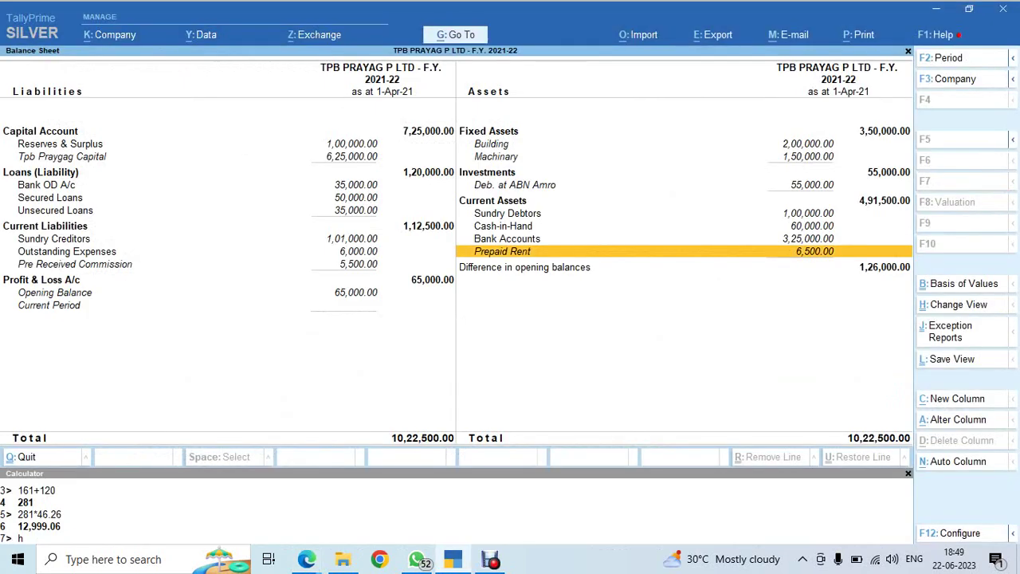
key(Escape)
key(Up)
key(Up)
key(Up)
key(Up)
key(Up)
key(Up)
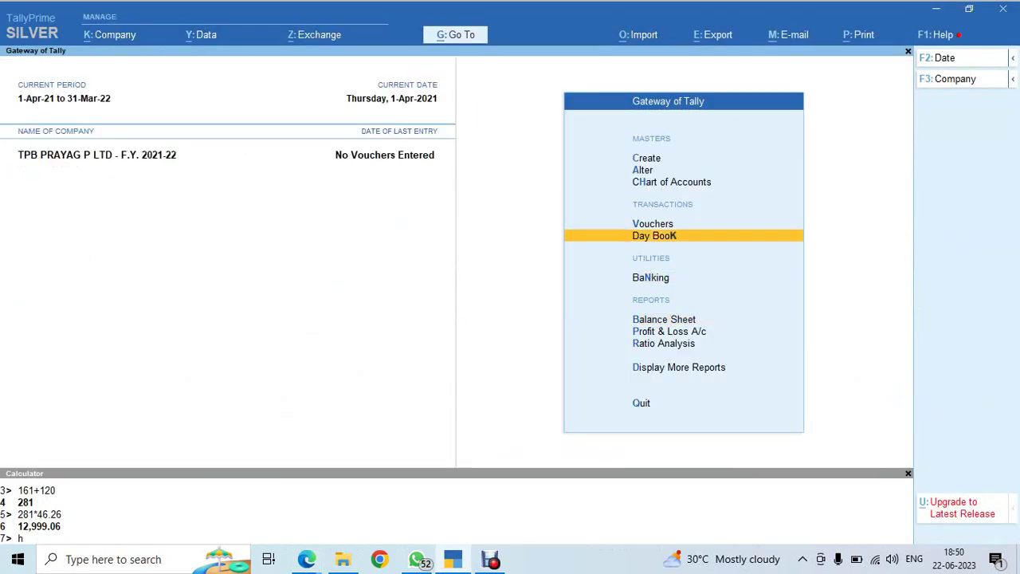
Create a 'Stock in Hand' ledger under Stock-in-Hand with a 1,26,000 Dr opening balance
key(Return)
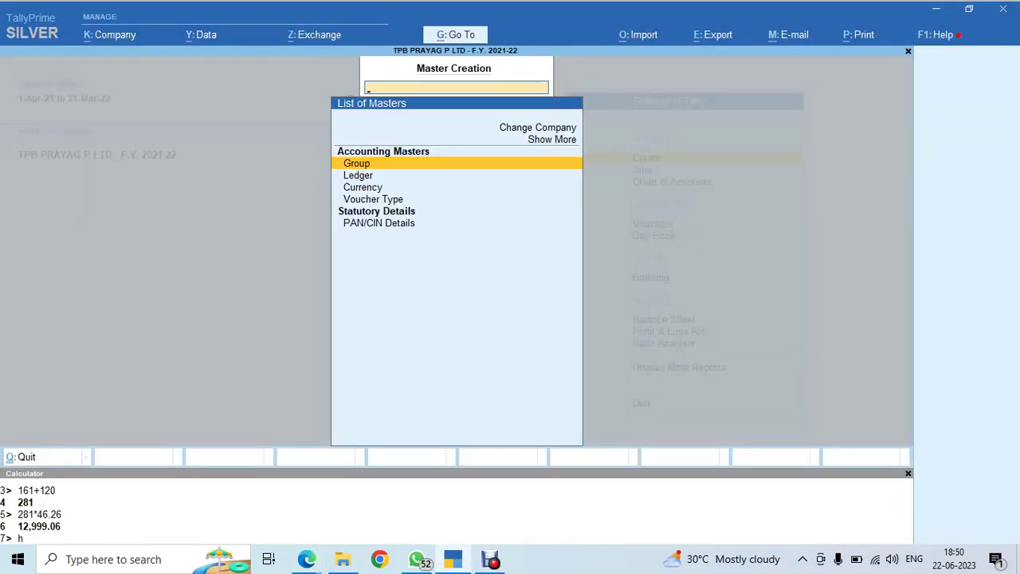
key(Down)
key(Return)
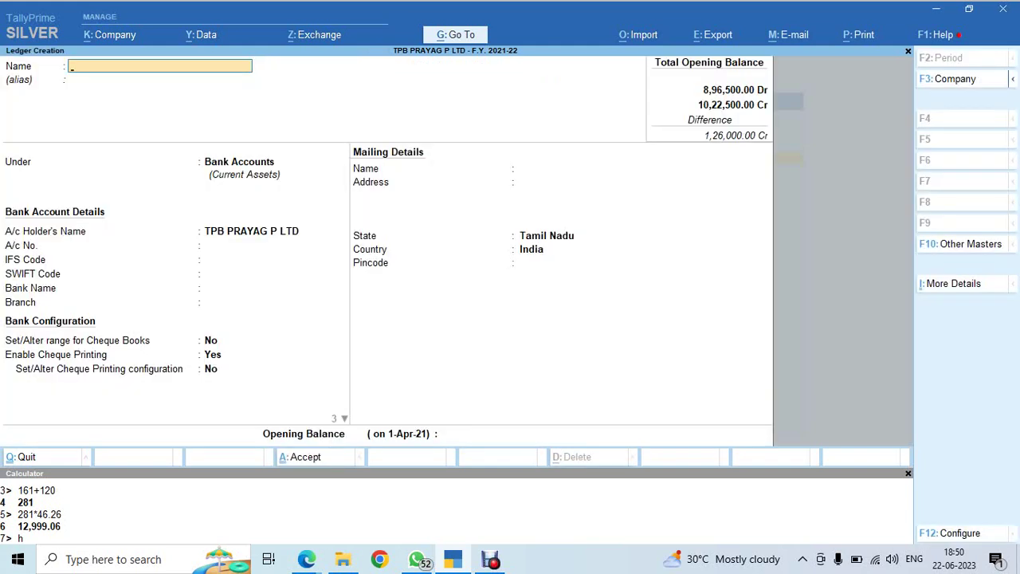
text(Stock in Hande)
key(Return)
key(Return)
text(St)
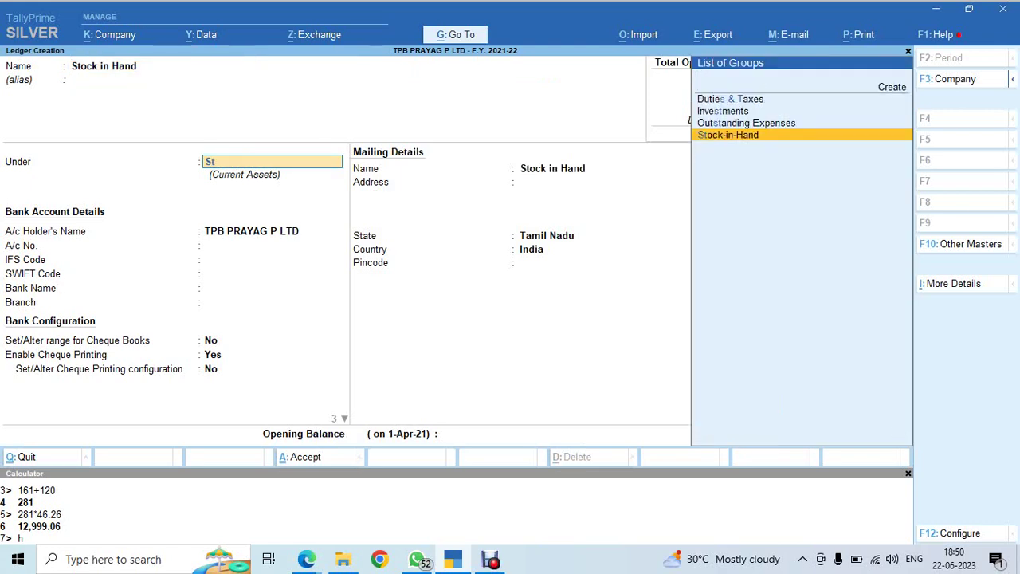
text(o)
key(Return)
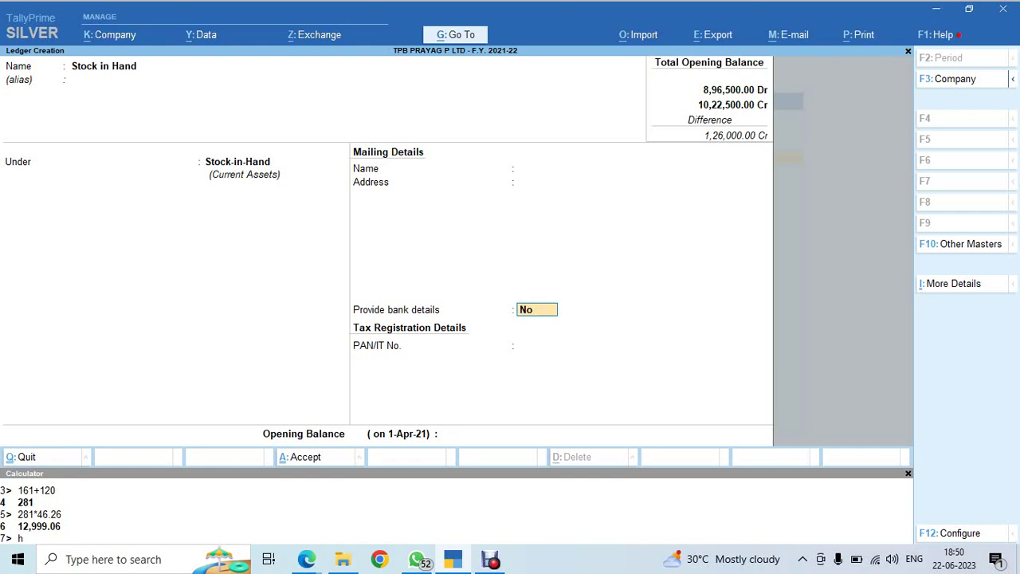
key(Return)
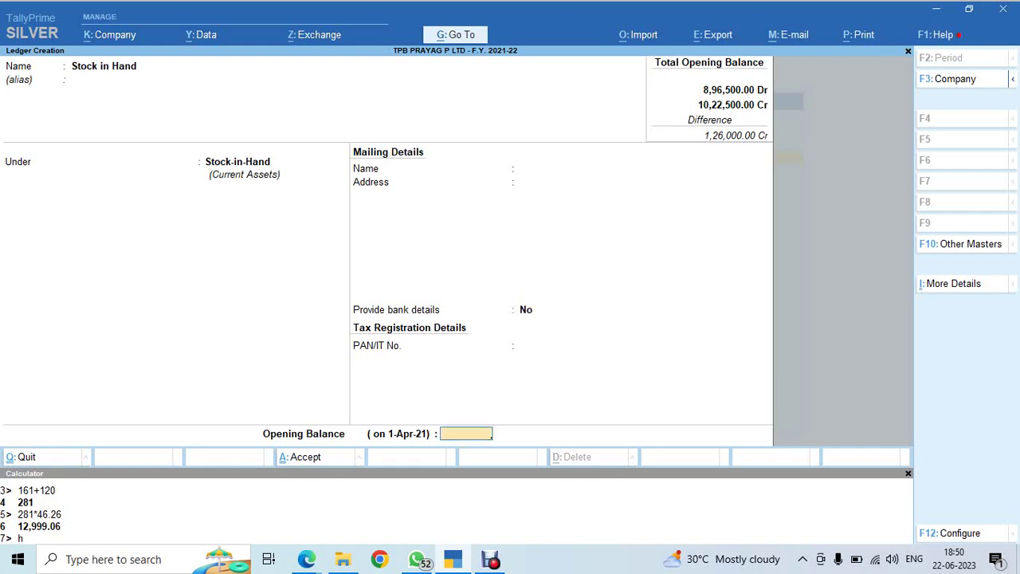
text(126000)
key(Return)
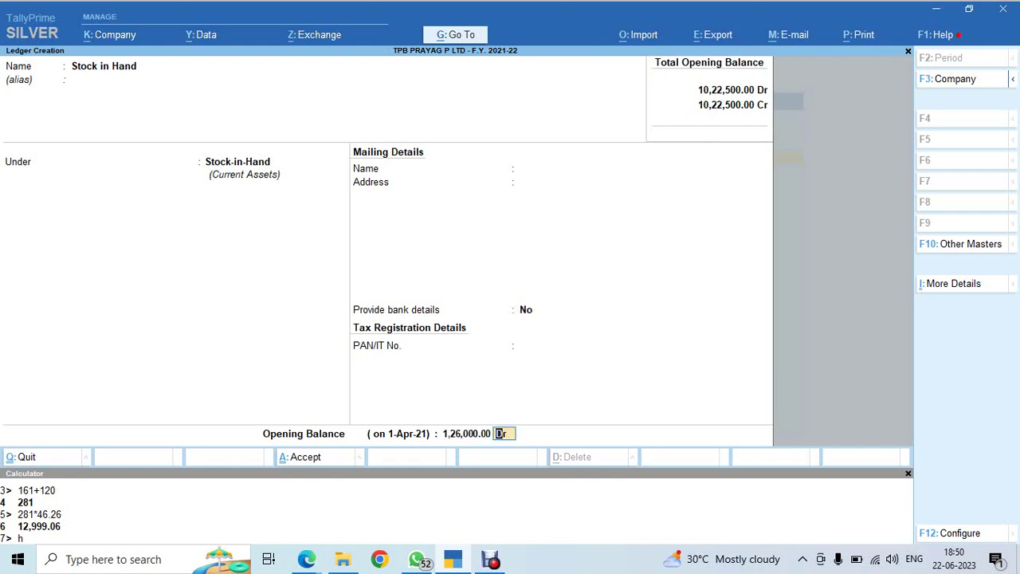
key(Return)
key(Return)
key(Escape)
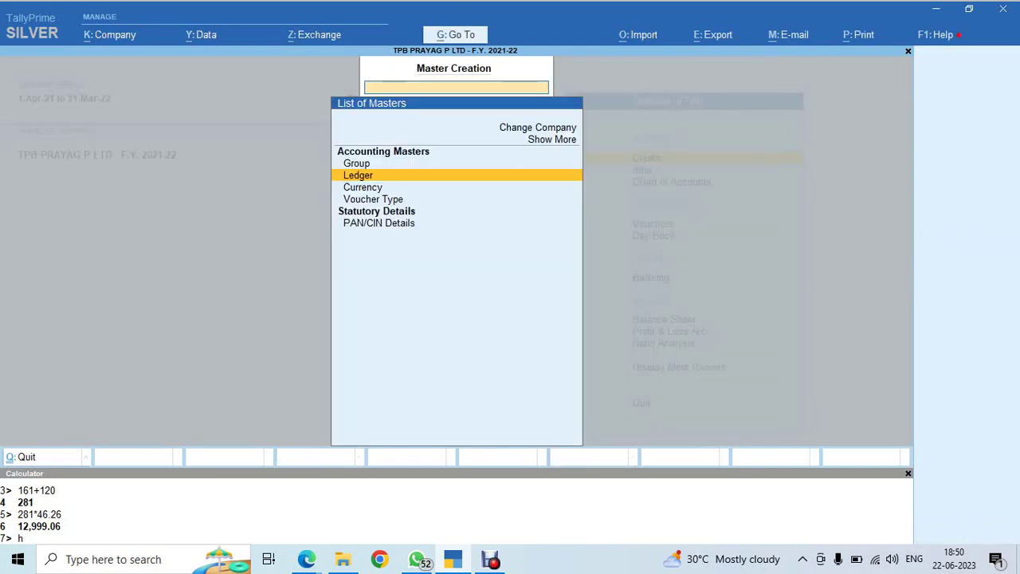
key(Escape)
Open the Balance Sheet and find the Closing Stock row at 1,26,000
key(b)
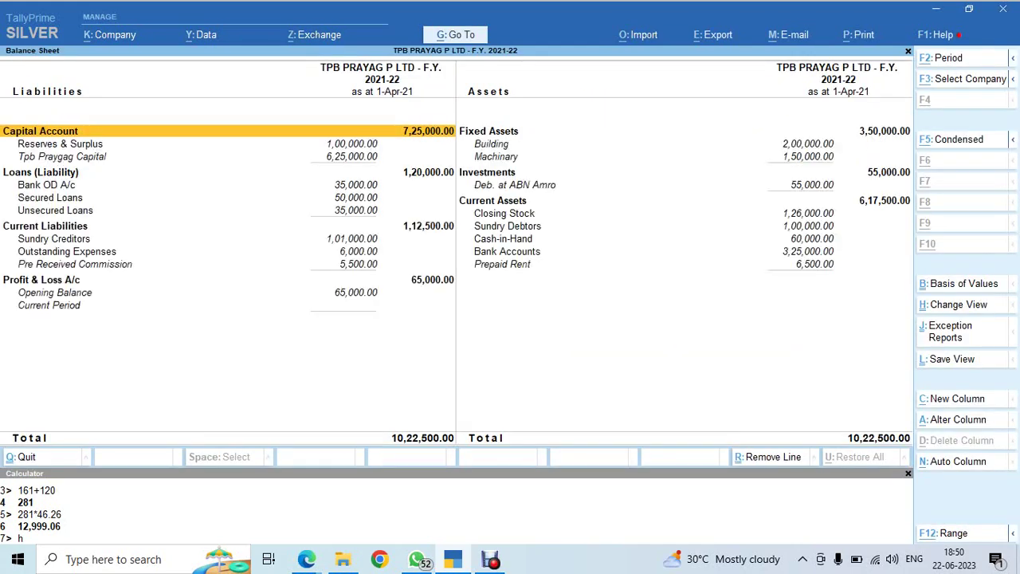
key(Right)
key(Down)
key(Down)
key(Down)
key(Down)
key(Down)
key(Down)
key(Down)
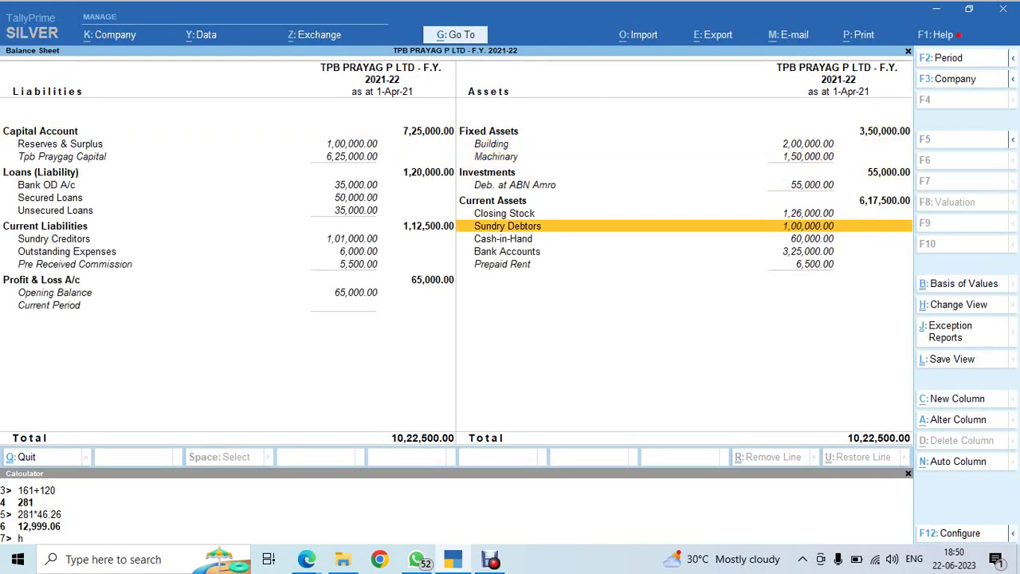
key(Up)
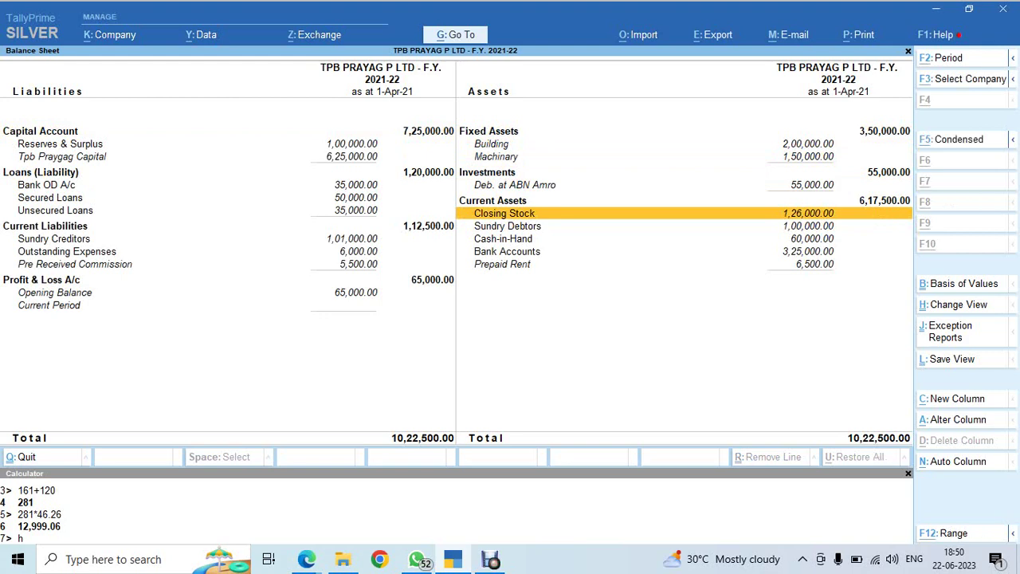
Scroll the exercise PDF to its reference Balance Sheet for comparison
key(alt+Tab)
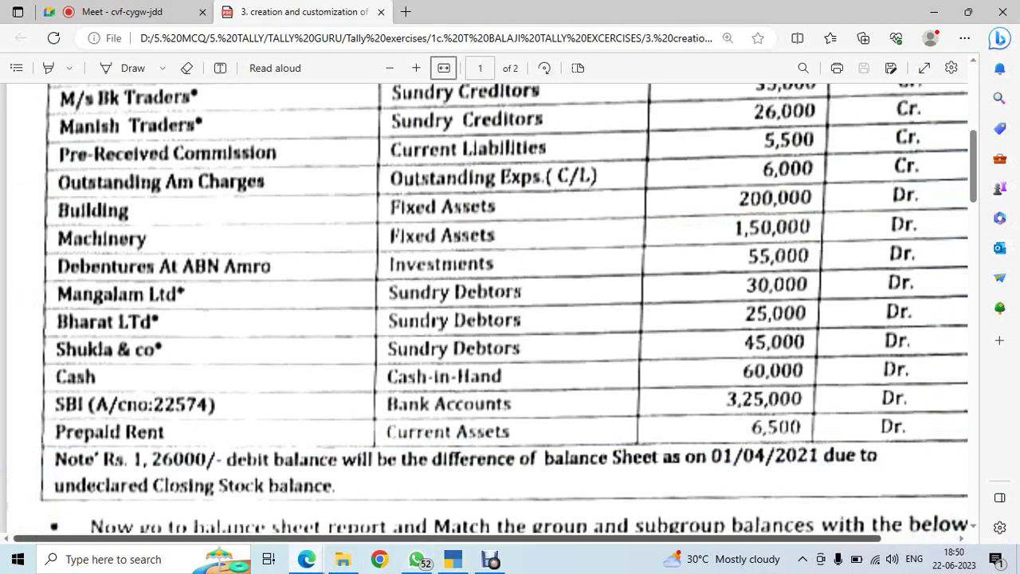
scroll(510, 302, down, 4)
scroll(510, 303, down, 4)
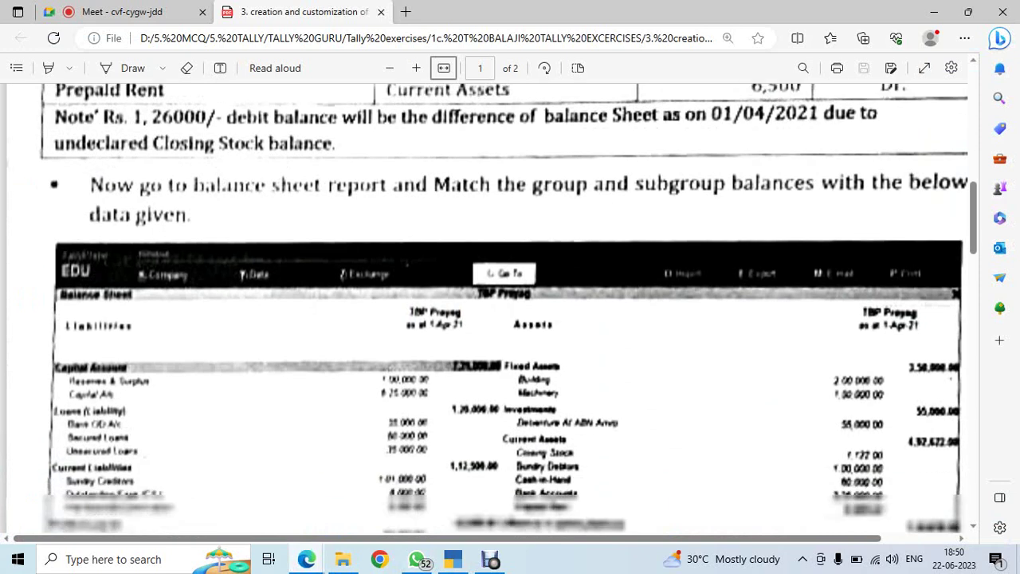